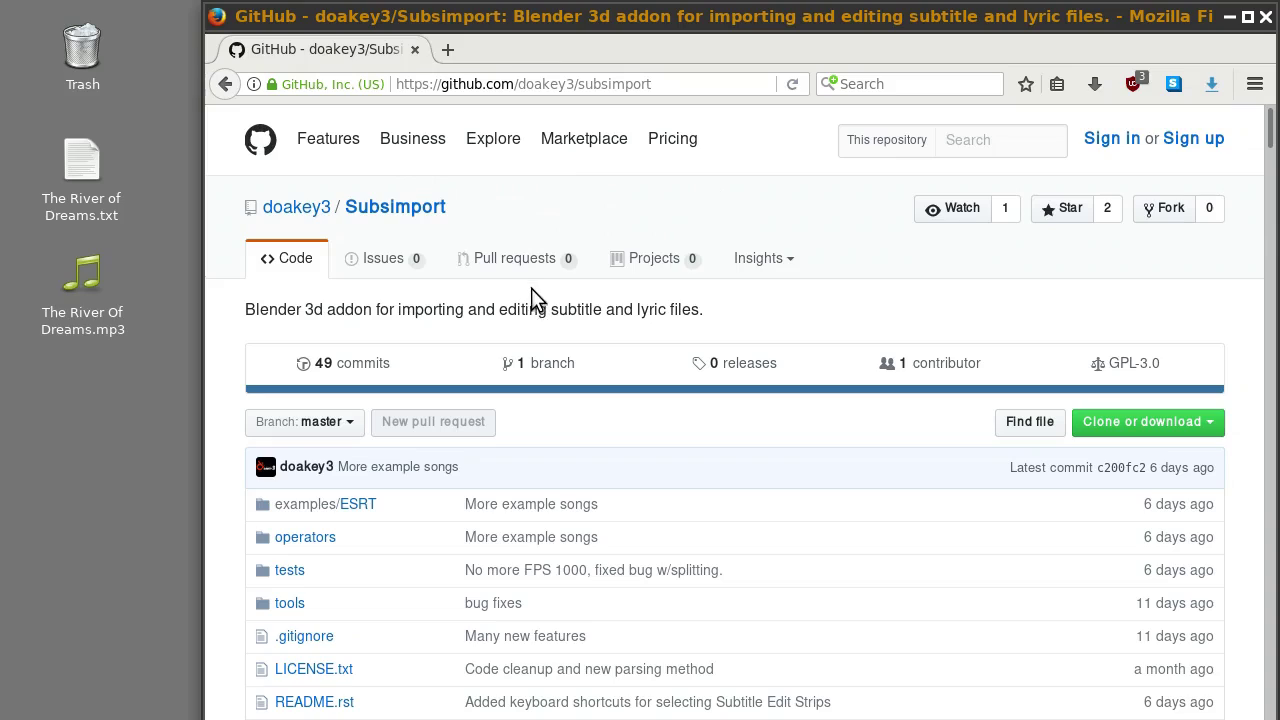
Step: Download the Subsimport repository as a ZIP archive to the Desktop, and minimise the browser window
{"action": "left_click", "coordinate": [1160, 425]}
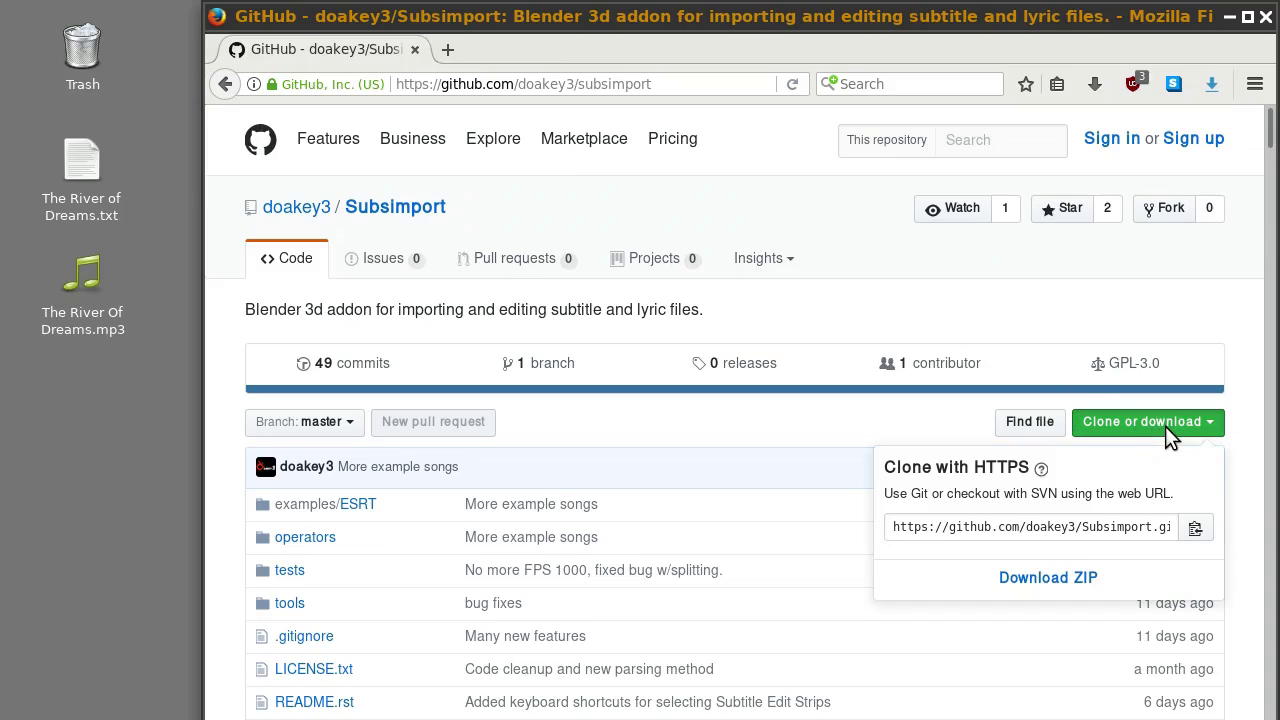
{"action": "left_click", "coordinate": [1045, 578]}
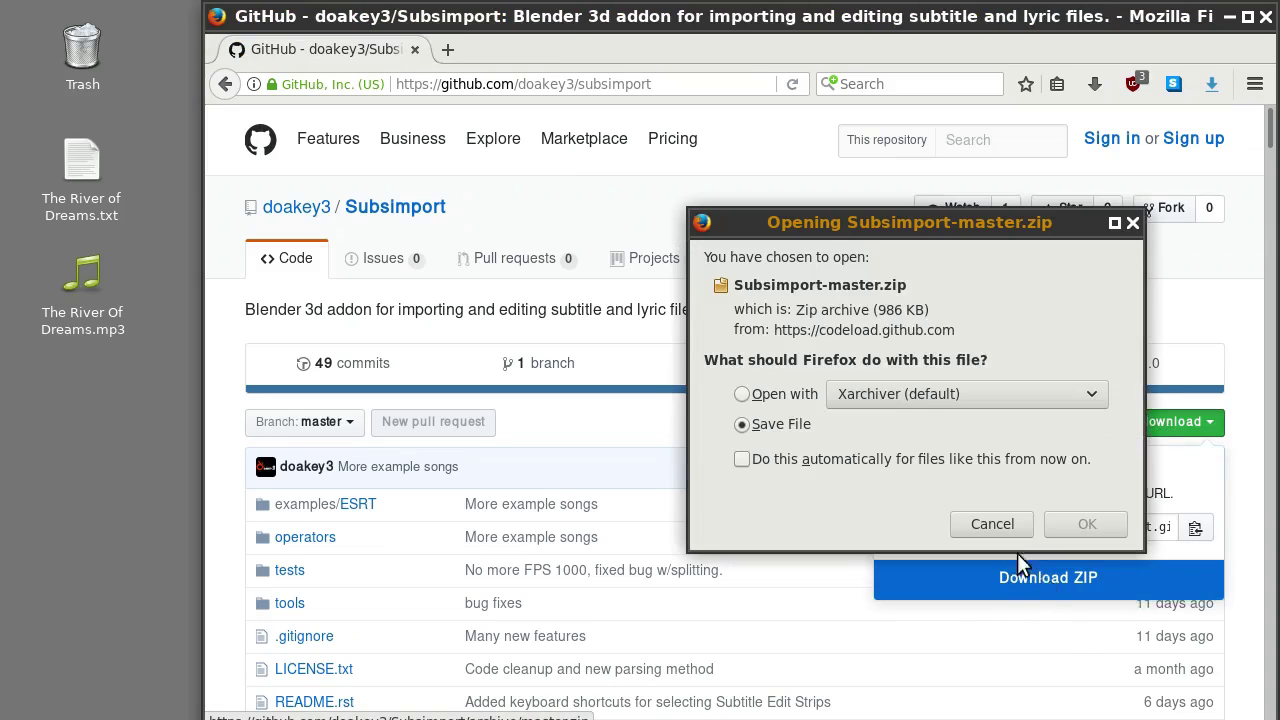
{"action": "left_click", "coordinate": [1087, 522]}
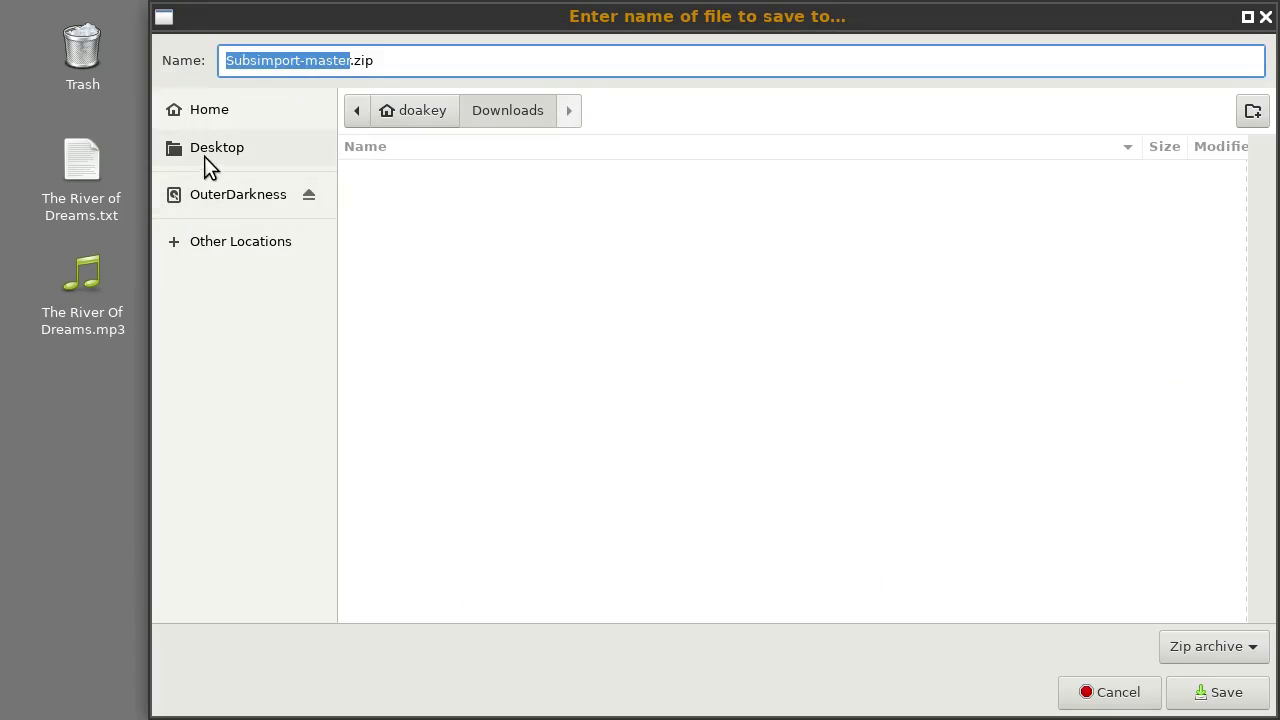
{"action": "left_click", "coordinate": [210, 152]}
{"action": "left_click", "coordinate": [1236, 693]}
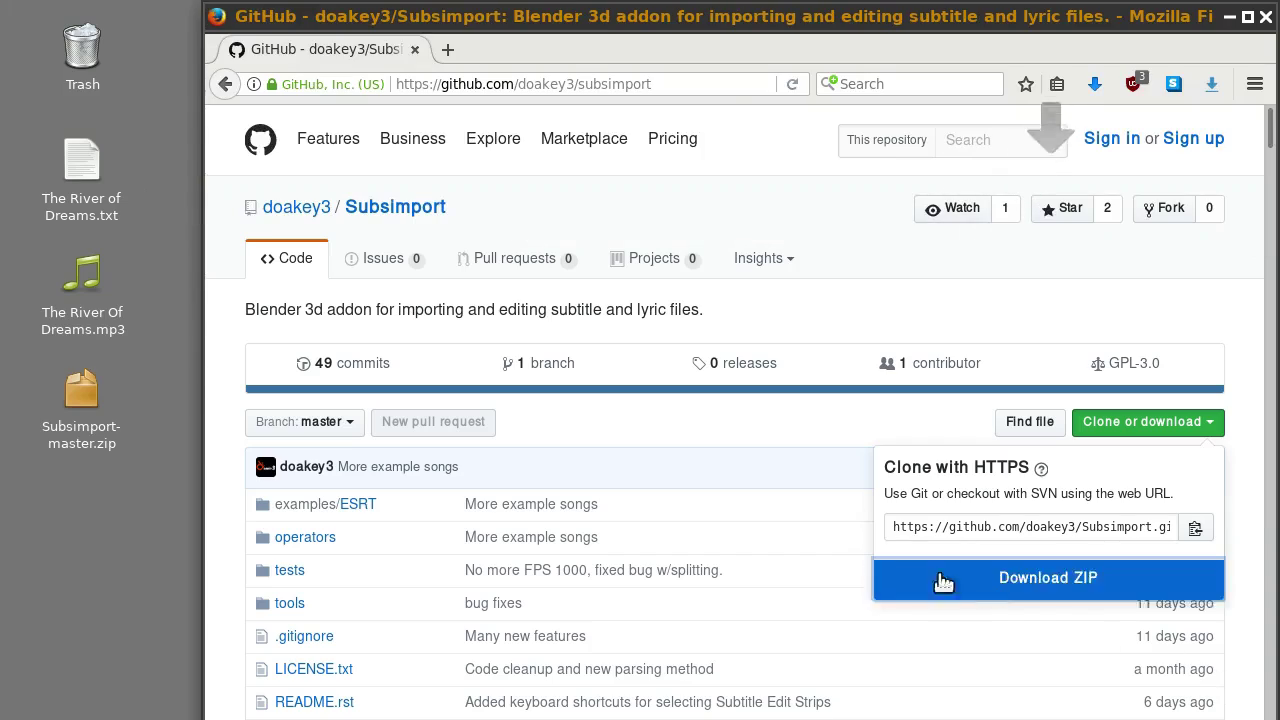
{"action": "left_click", "coordinate": [1229, 17]}
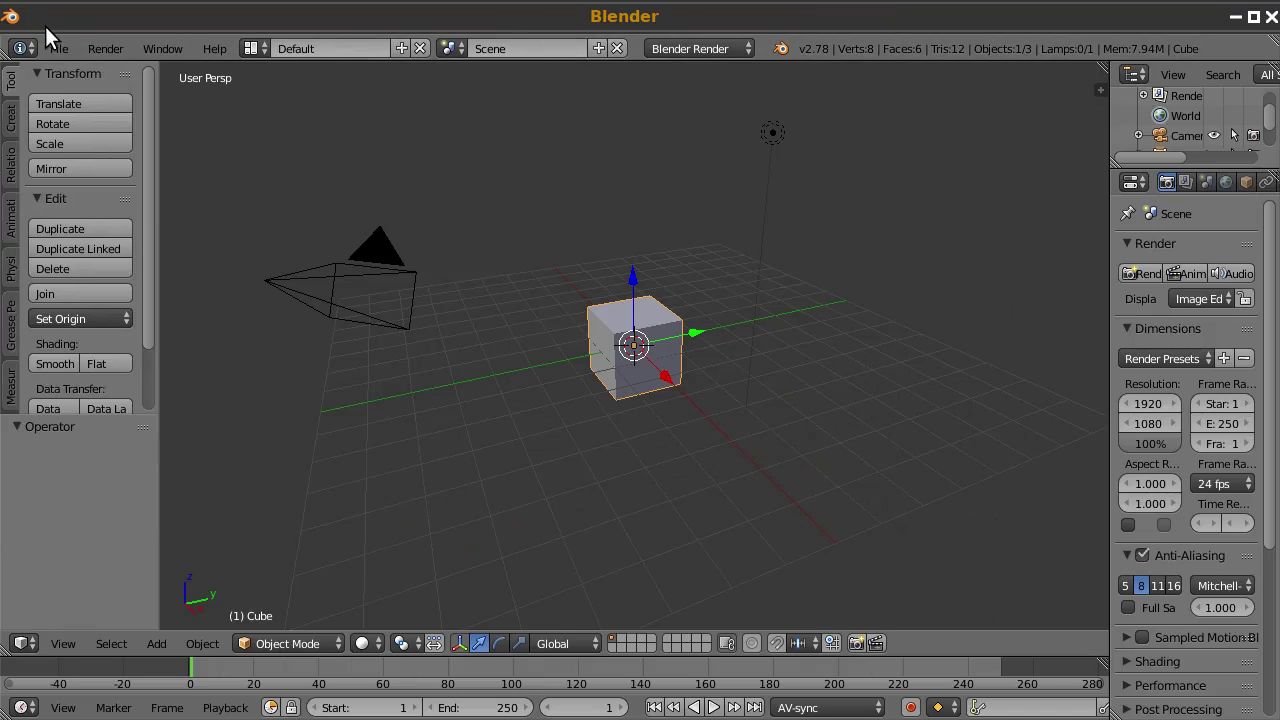
Step: Switch to Blender and install the add-on from Subsimport-master.zip in the Desktop folder through the user preferences
{"action": "left_click", "coordinate": [57, 48]}
{"action": "left_click", "coordinate": [110, 266]}
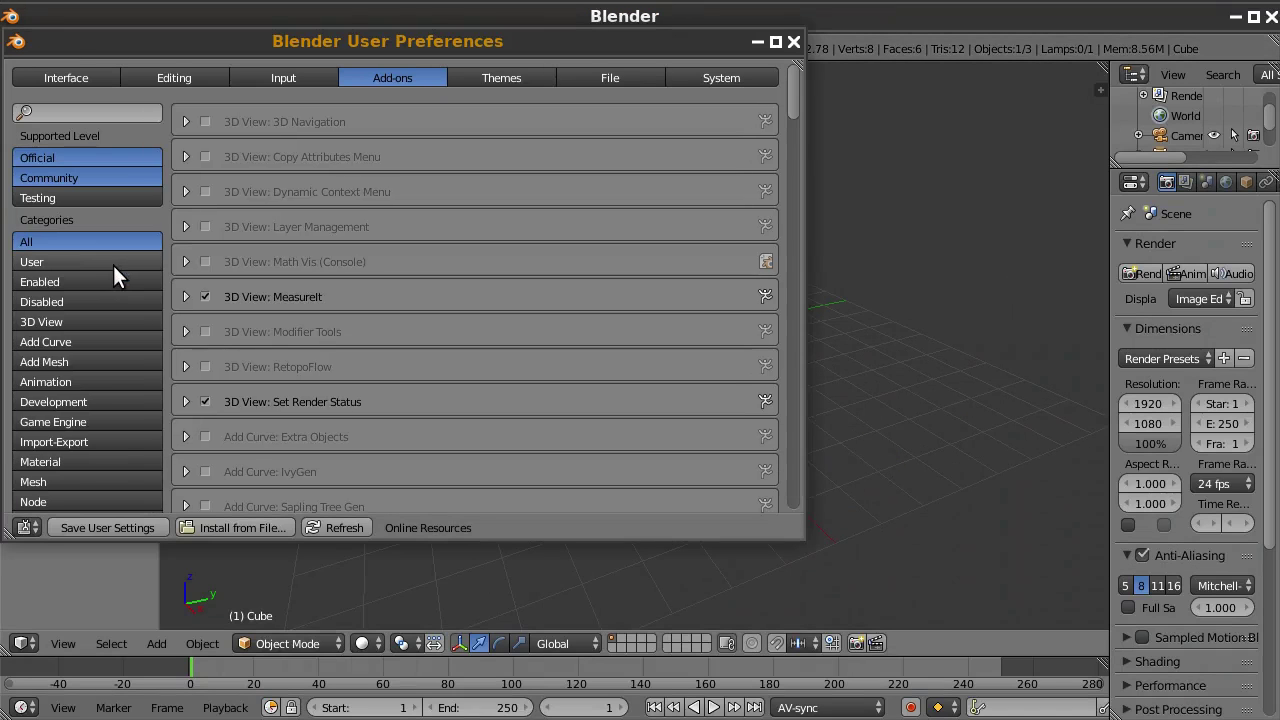
{"action": "left_click", "coordinate": [232, 527]}
{"action": "left_click_drag", "start_coordinate": [120, 180], "coordinate": [124, 470]}
{"action": "left_click", "coordinate": [80, 336]}
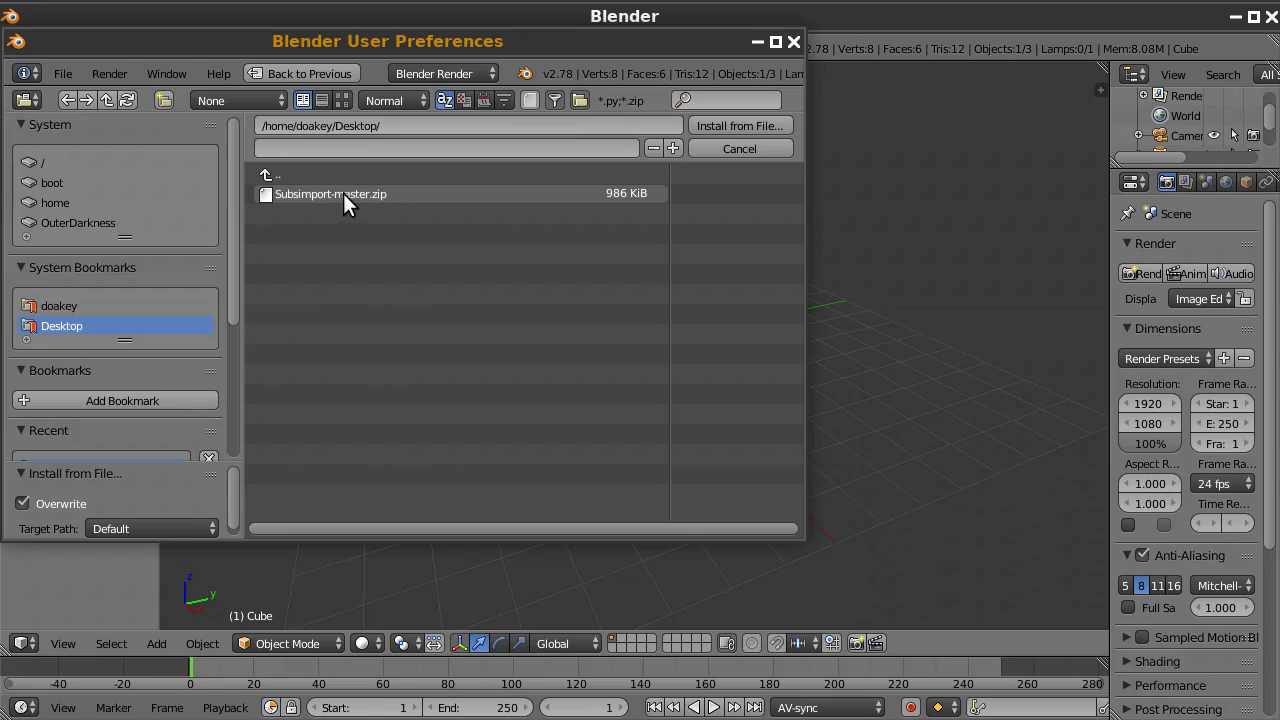
{"action": "double_click", "coordinate": [300, 194]}
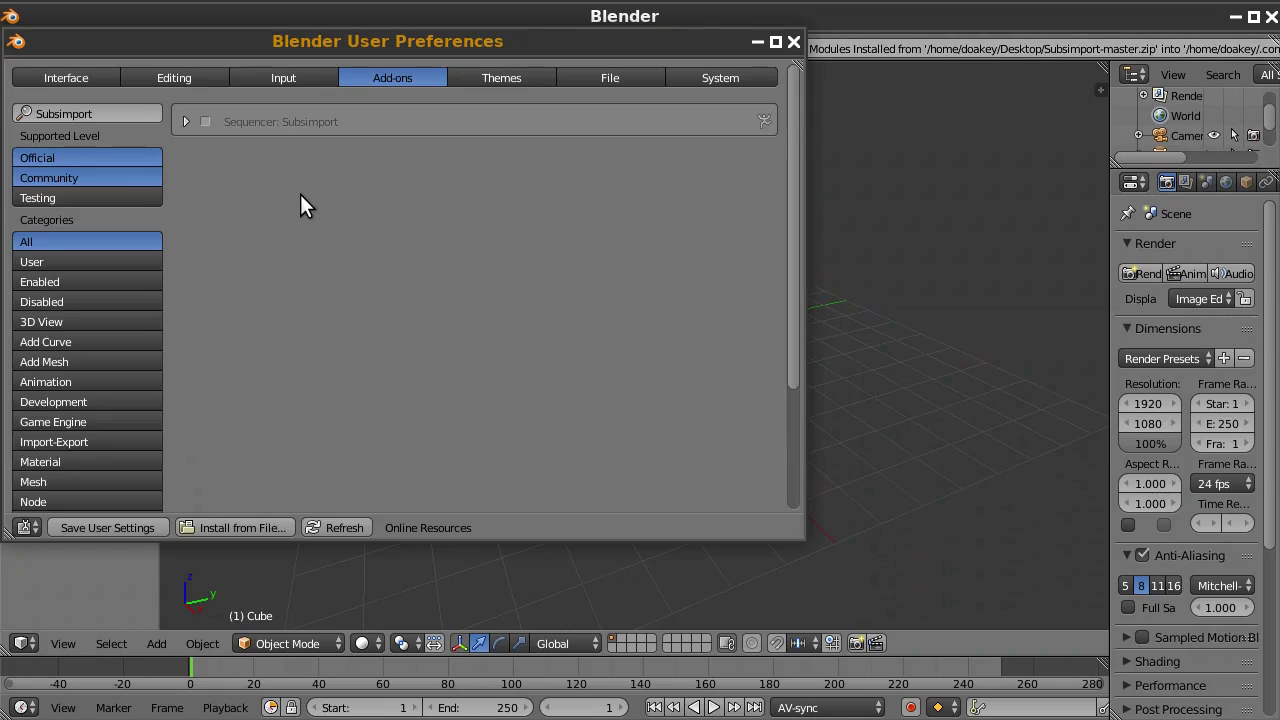
Step: Enable the Sequencer: Subsimport add-on, save the user settings and close the preferences
{"action": "left_click", "coordinate": [204, 122]}
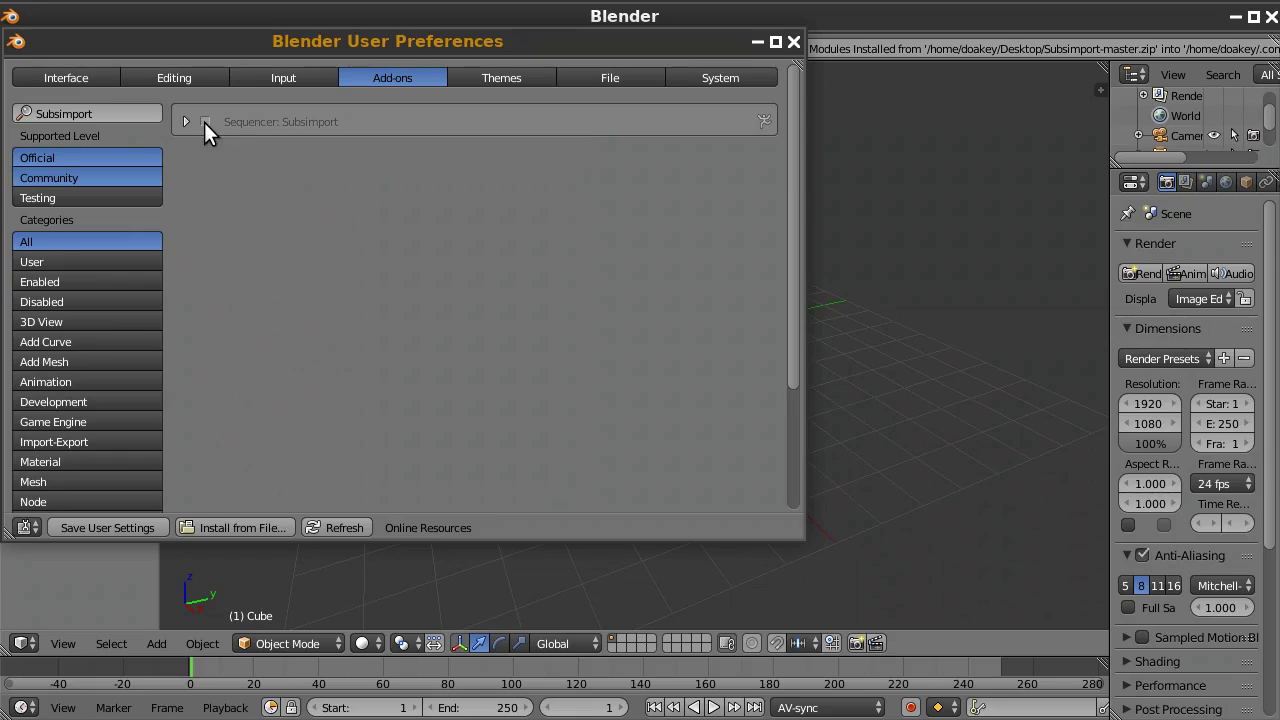
{"action": "left_click", "coordinate": [99, 529]}
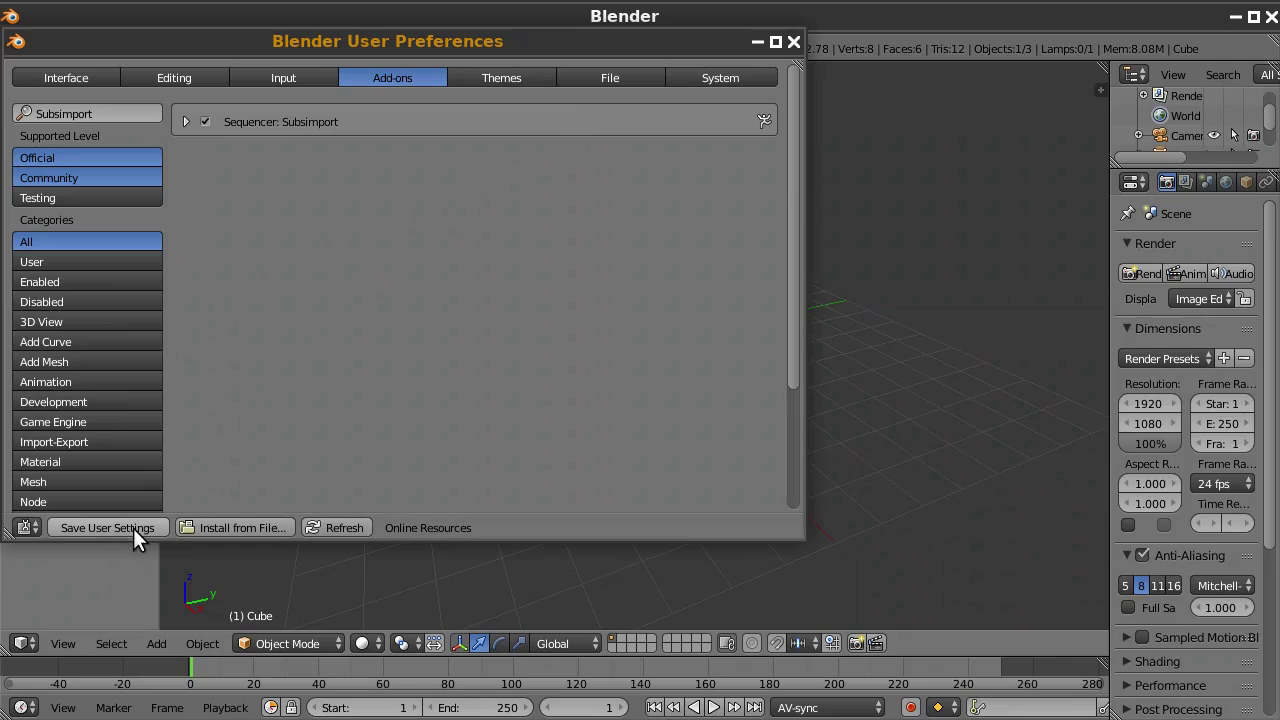
{"action": "left_click", "coordinate": [794, 42]}
Step: Switch the screen layout to Video Editing and bring the Subsimport settings into view in the sequencer's sidebar
{"action": "left_click", "coordinate": [253, 47]}
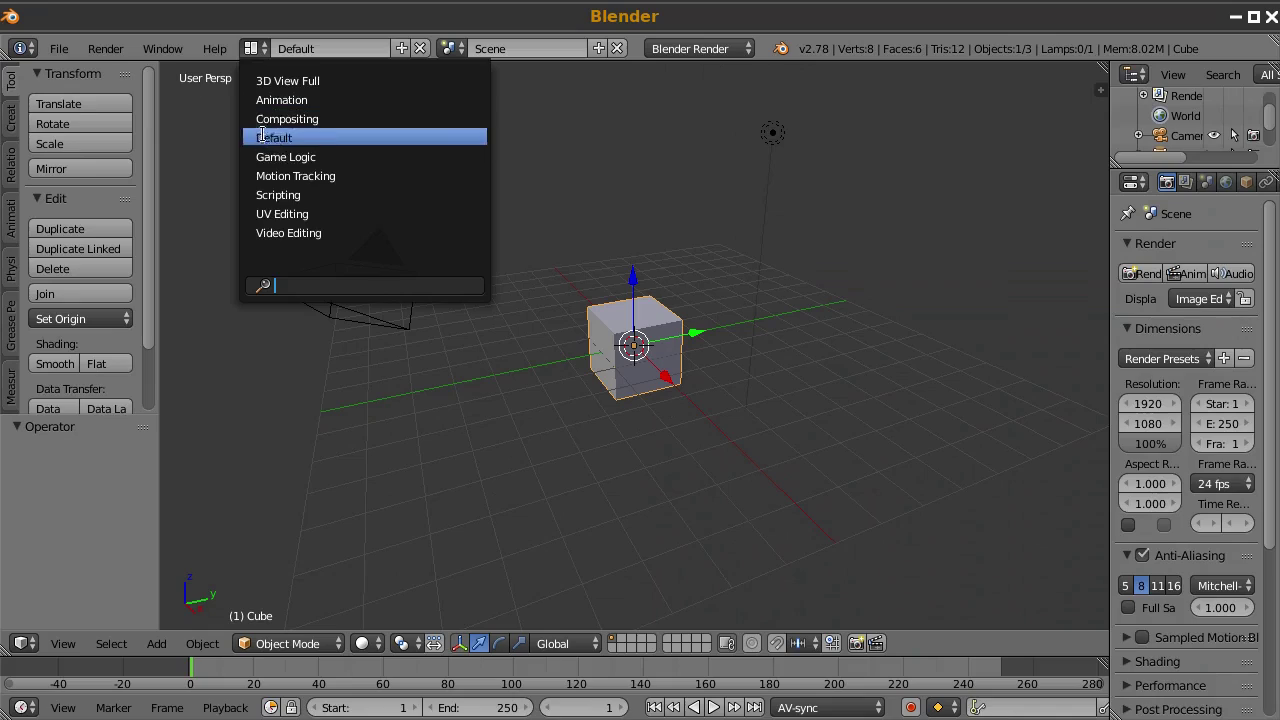
{"action": "left_click", "coordinate": [288, 232]}
{"action": "scroll", "coordinate": [1148, 490], "scroll_direction": "down", "scroll_amount": 5}
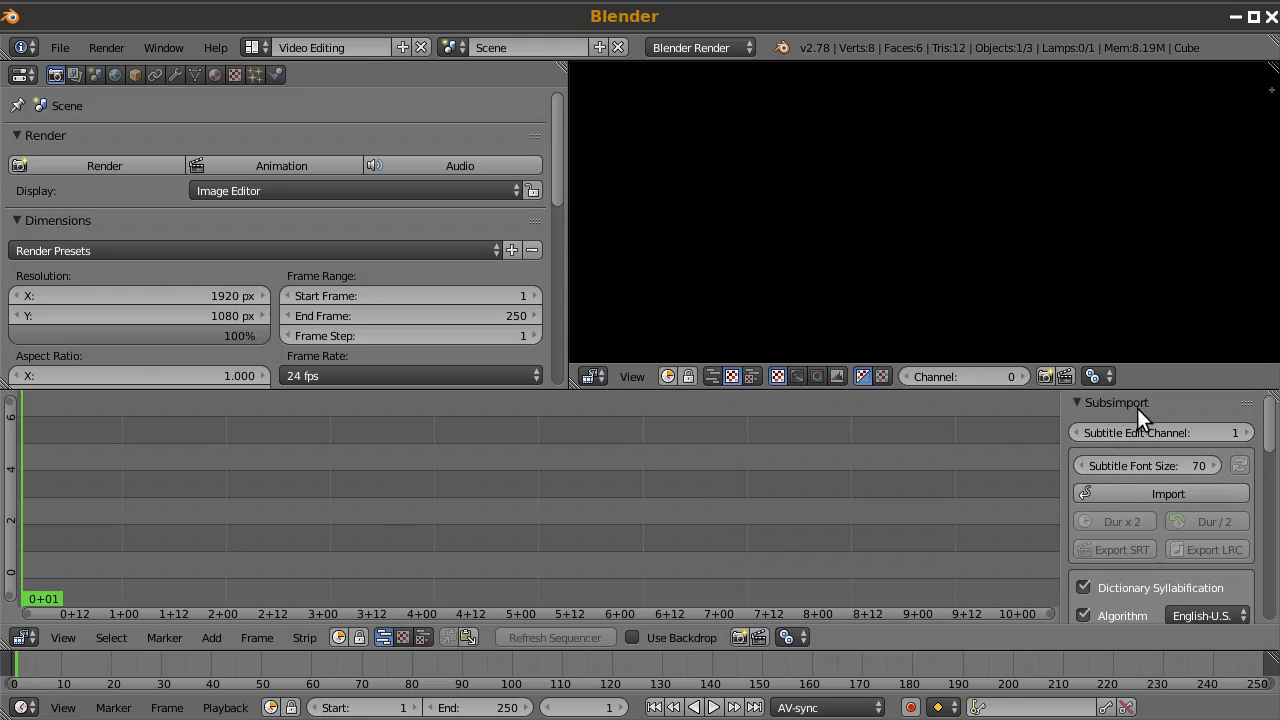
{"action": "mouse_move", "coordinate": [1268, 436]}
{"action": "left_mouse_down"}
{"action": "mouse_move", "coordinate": [1268, 482]}
{"action": "mouse_move", "coordinate": [1271, 429]}
{"action": "left_mouse_up"}
Step: Move the Blender window aside to uncover the files on the desktop
{"action": "left_click_drag", "start_coordinate": [400, 9], "coordinate": [476, 42]}
{"action": "left_click_drag", "start_coordinate": [183, 49], "coordinate": [550, 205]}
{"action": "left_click_drag", "start_coordinate": [81, 390], "coordinate": [86, 66]}
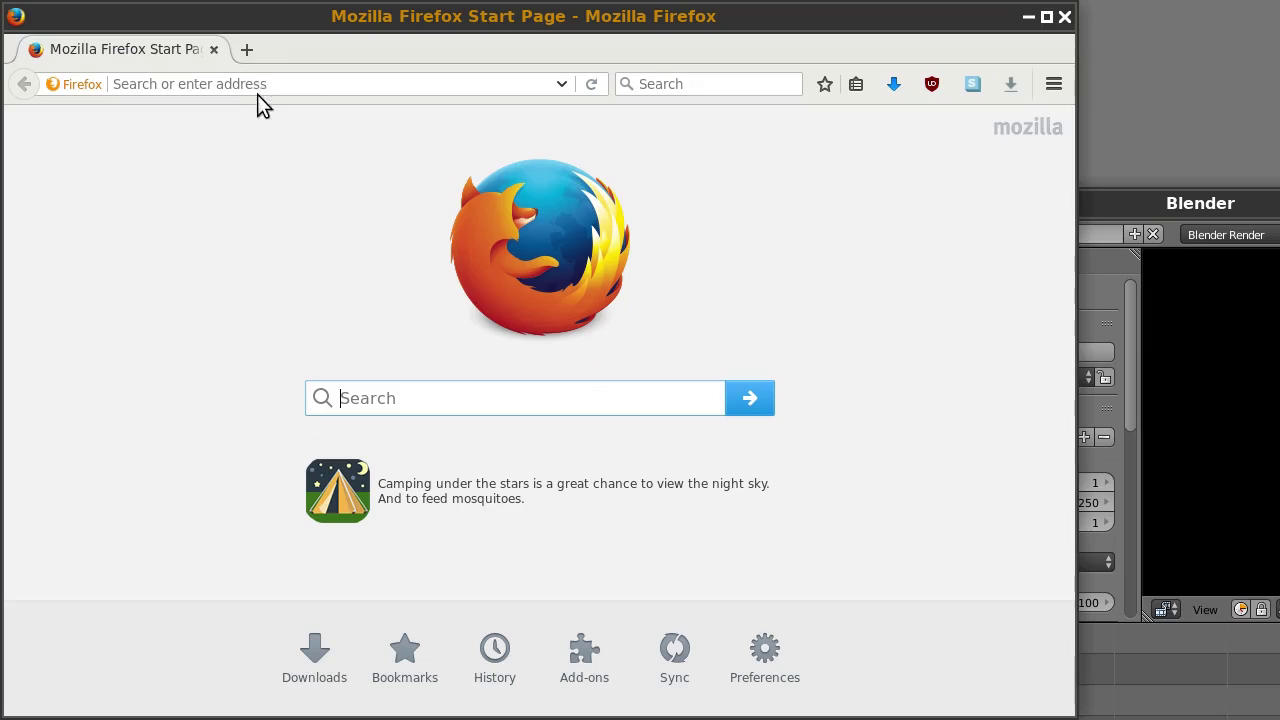
Step: Search the web in Firefox for "billy joel river of dreams lyrics"
{"action": "left_click", "coordinate": [272, 86]}
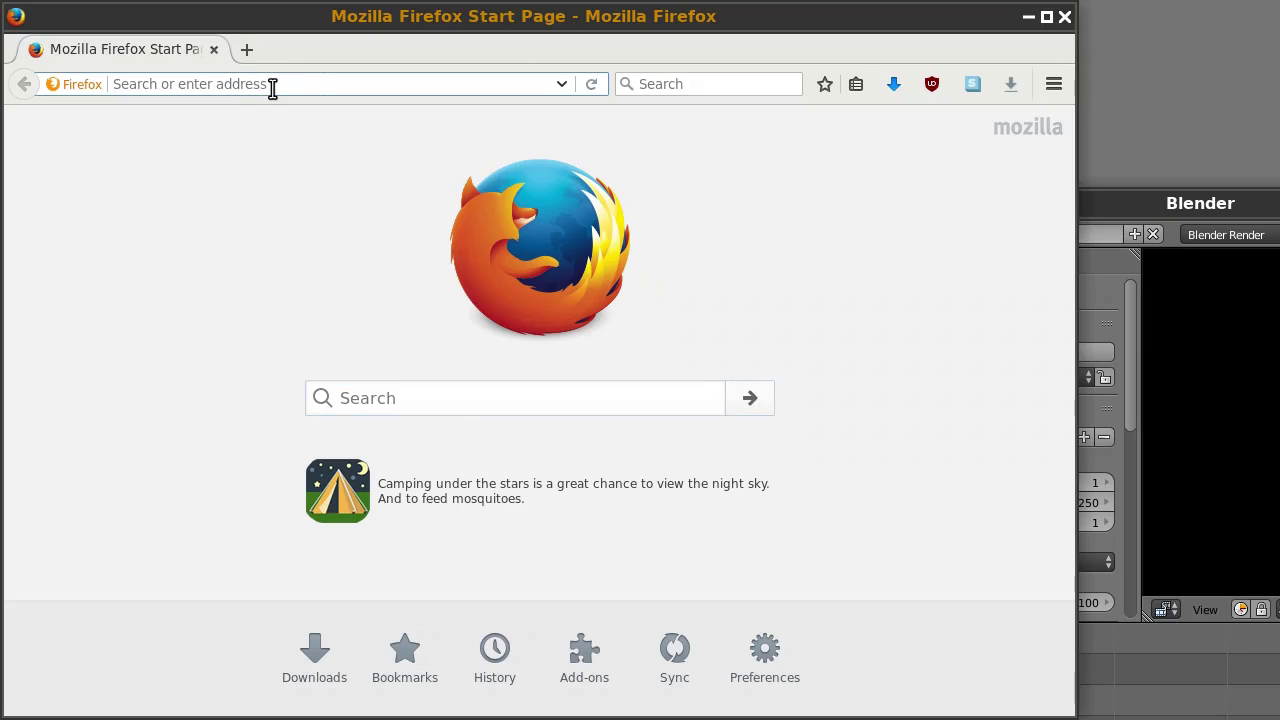
{"action": "type", "text": "billy j0el"}
{"action": "key", "text": "BackSpace"}
{"action": "key", "text": "BackSpace"}
{"action": "key", "text": "BackSpace"}
{"action": "type", "text": "oel river of dreams lyrics"}
{"action": "key", "text": "Return"}
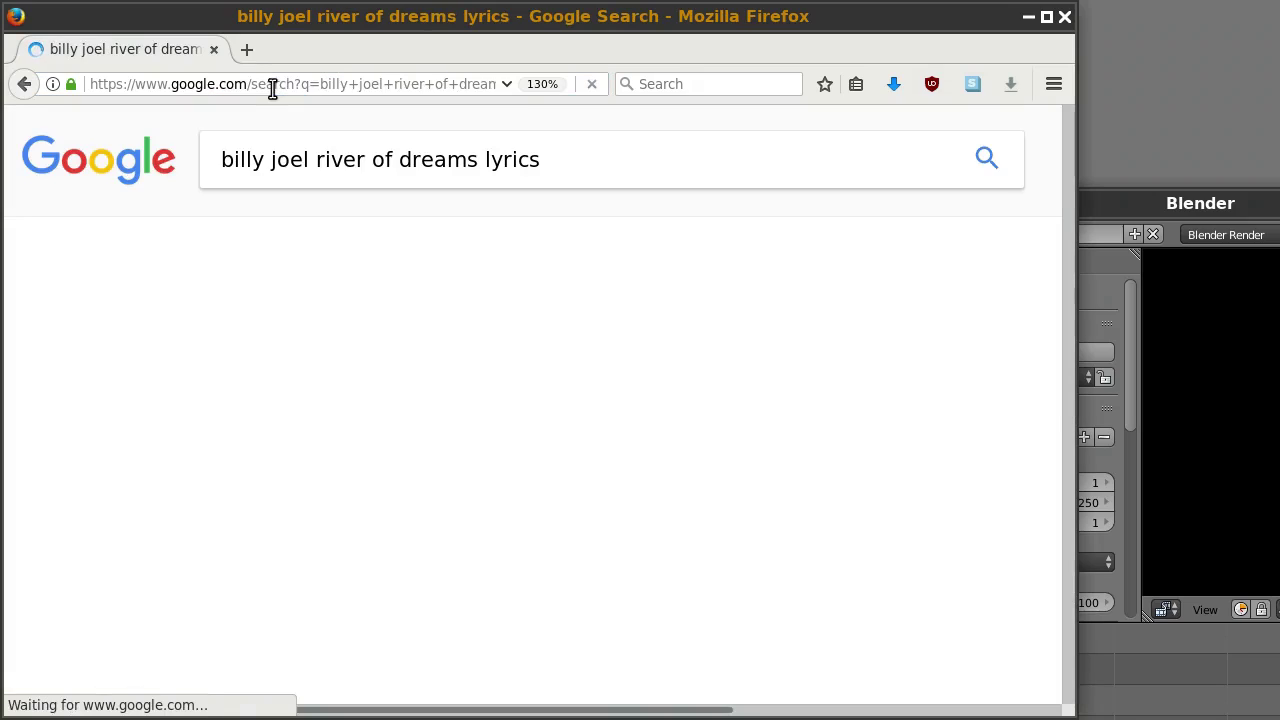
Step: Open the full lyrics on Google Play Music in a new browser tab and switch to it
{"action": "scroll", "coordinate": [354, 480], "scroll_direction": "down", "scroll_amount": 6}
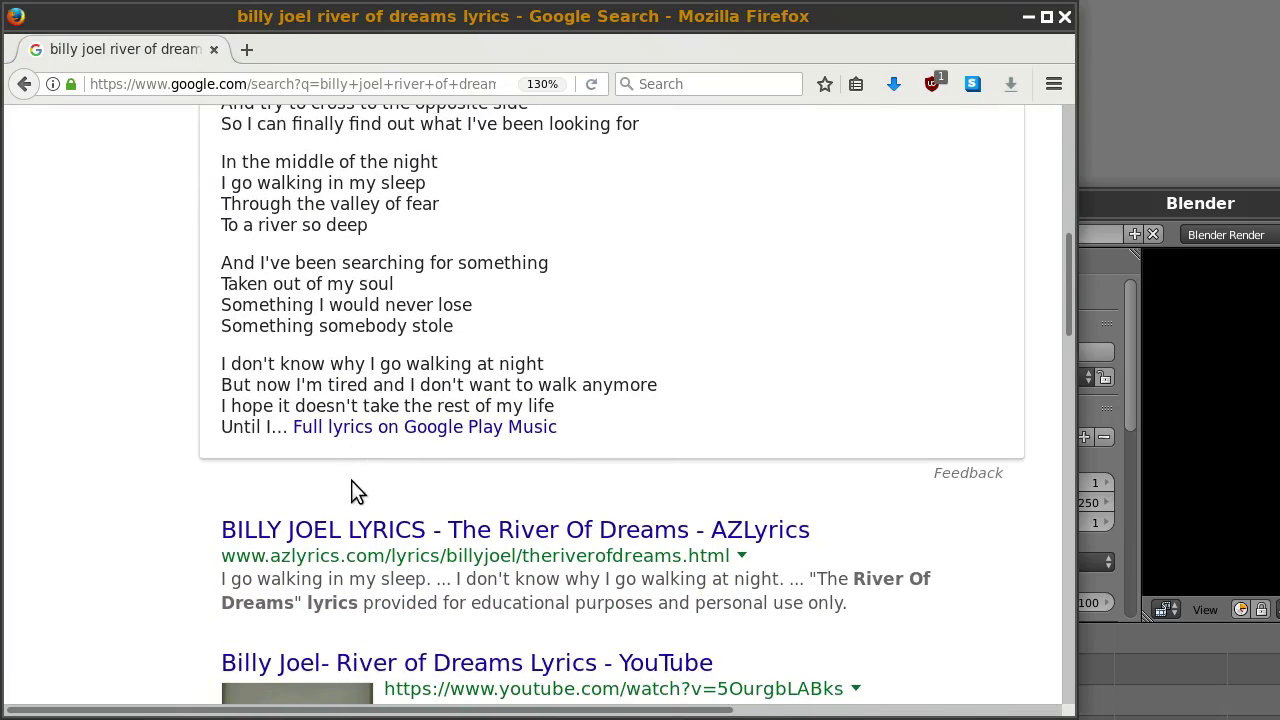
{"action": "middle_click", "coordinate": [400, 431]}
{"action": "left_click", "coordinate": [314, 45]}
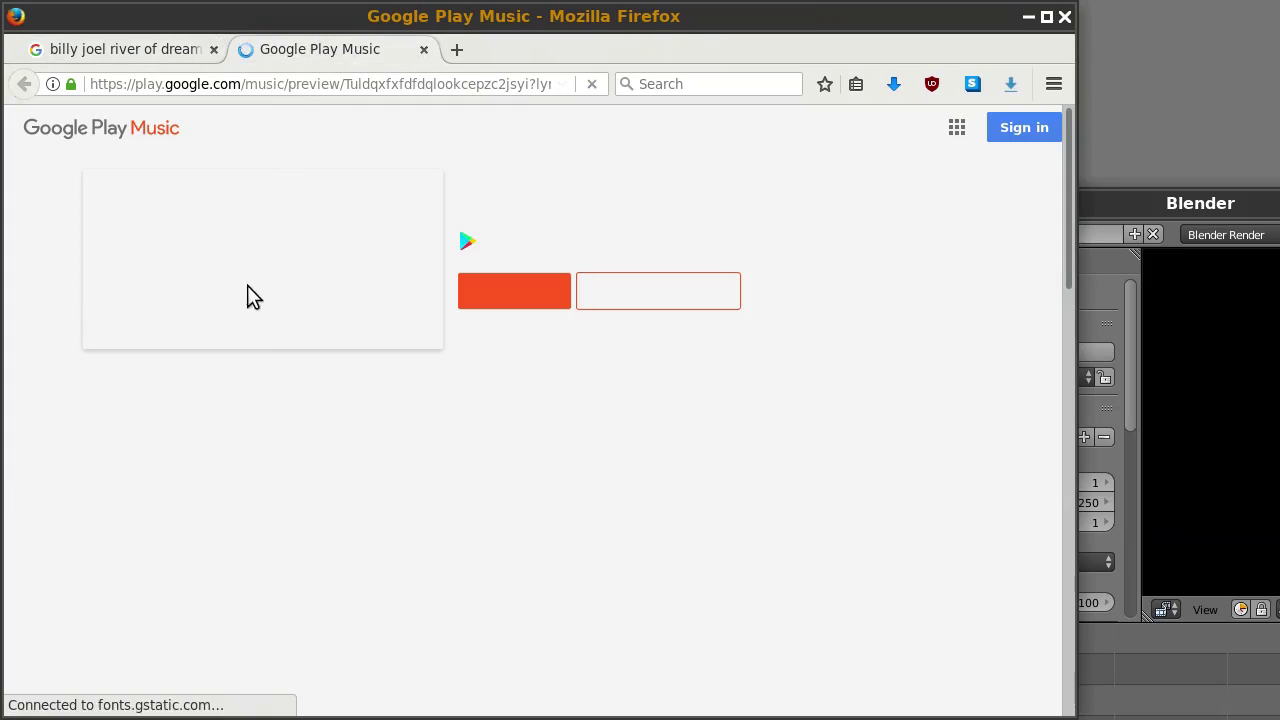
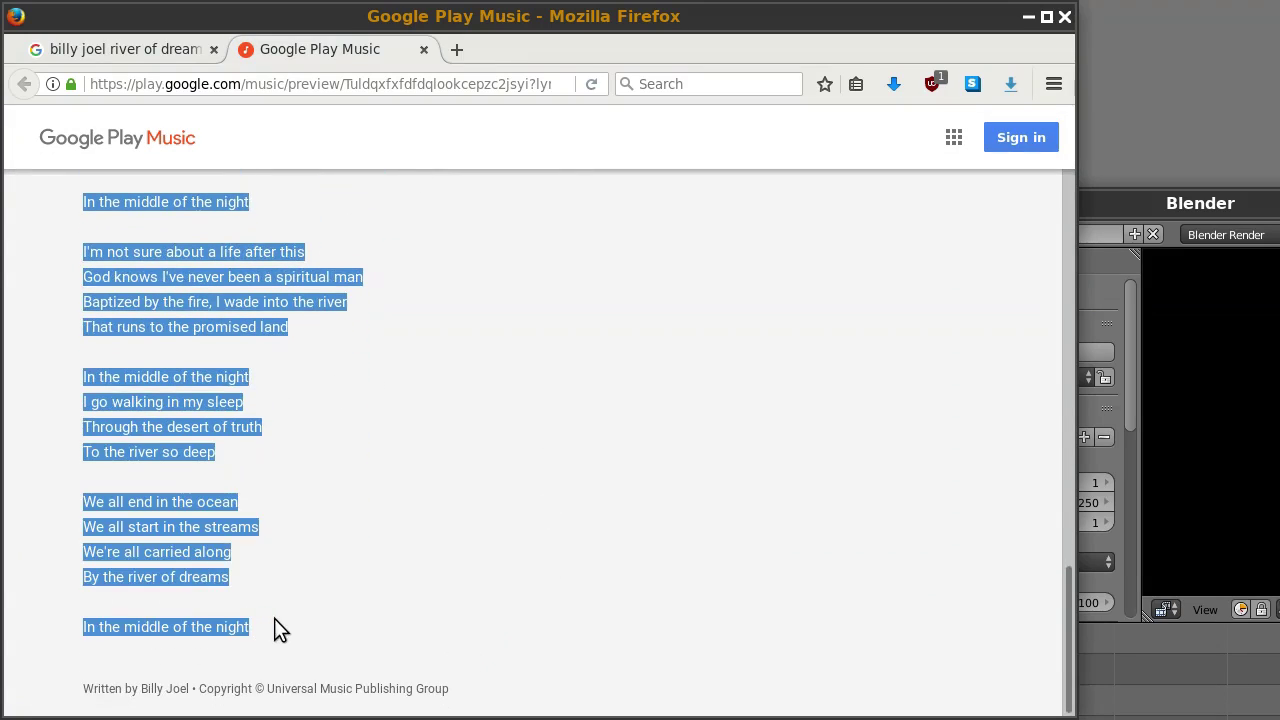
Step: Move the Firefox window aside and paste the copied lyrics into a new Geany document
{"action": "left_click_drag", "start_coordinate": [336, 19], "coordinate": [908, 105]}
{"action": "left_click", "coordinate": [283, 185]}
{"action": "key", "text": "super+g"}
{"action": "key", "text": "ctrl+v"}
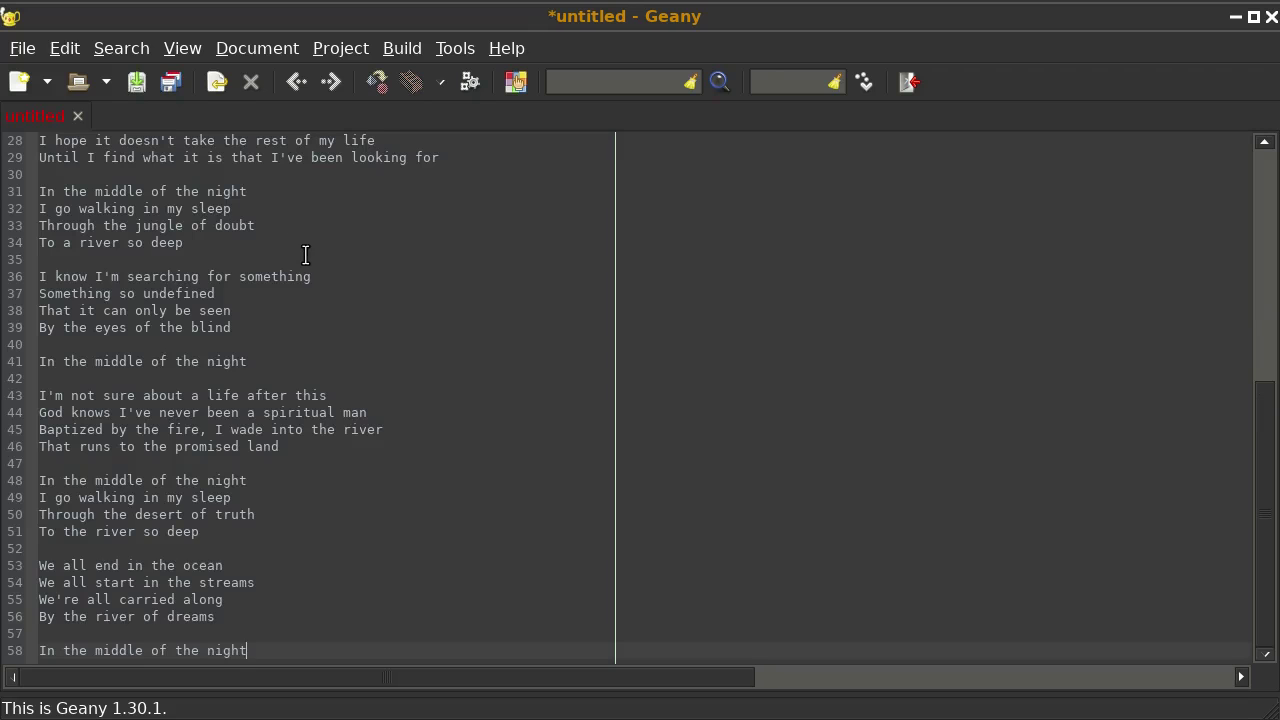
Step: Delete every blank line between the verses so the pasted lyrics form one continuous block of lines
{"action": "scroll", "coordinate": [305, 255], "scroll_direction": "up", "scroll_amount": 9}
{"action": "left_click", "coordinate": [223, 211]}
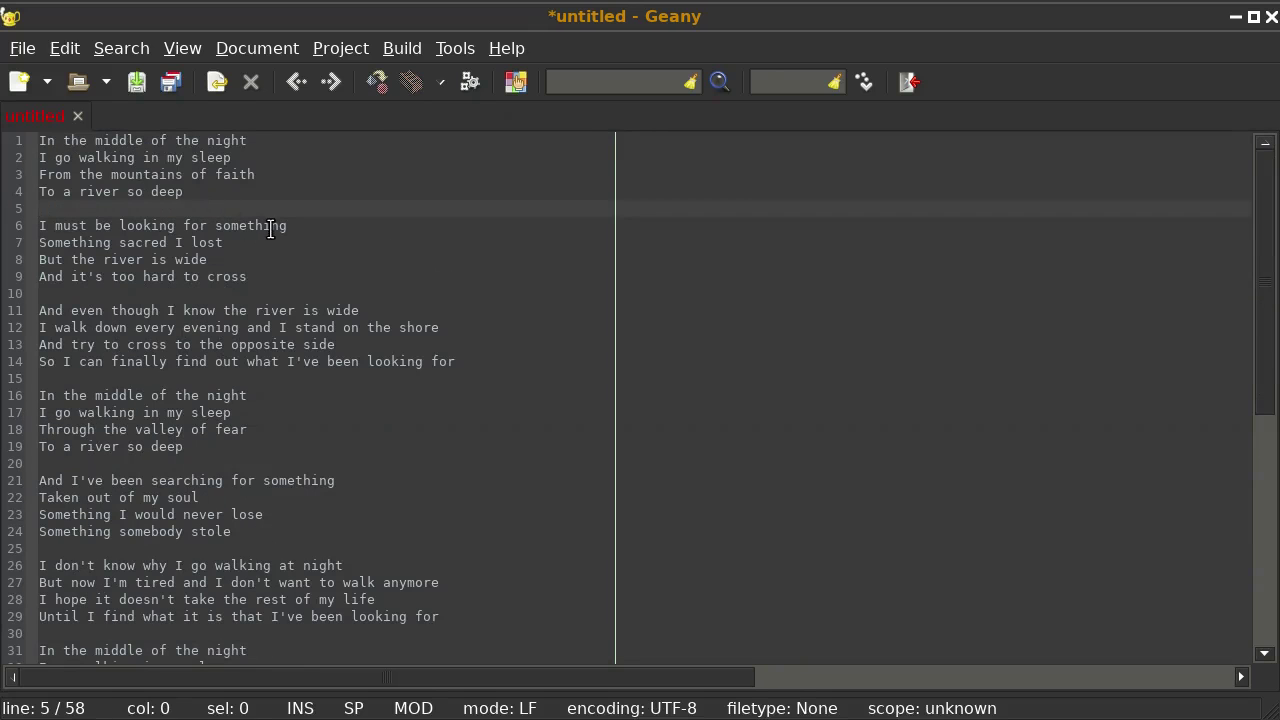
{"action": "key", "text": "BackSpace"}
{"action": "left_click", "coordinate": [160, 276]}
{"action": "key", "text": "BackSpace"}
{"action": "left_click", "coordinate": [176, 344]}
{"action": "key", "text": "BackSpace"}
{"action": "left_click", "coordinate": [133, 412]}
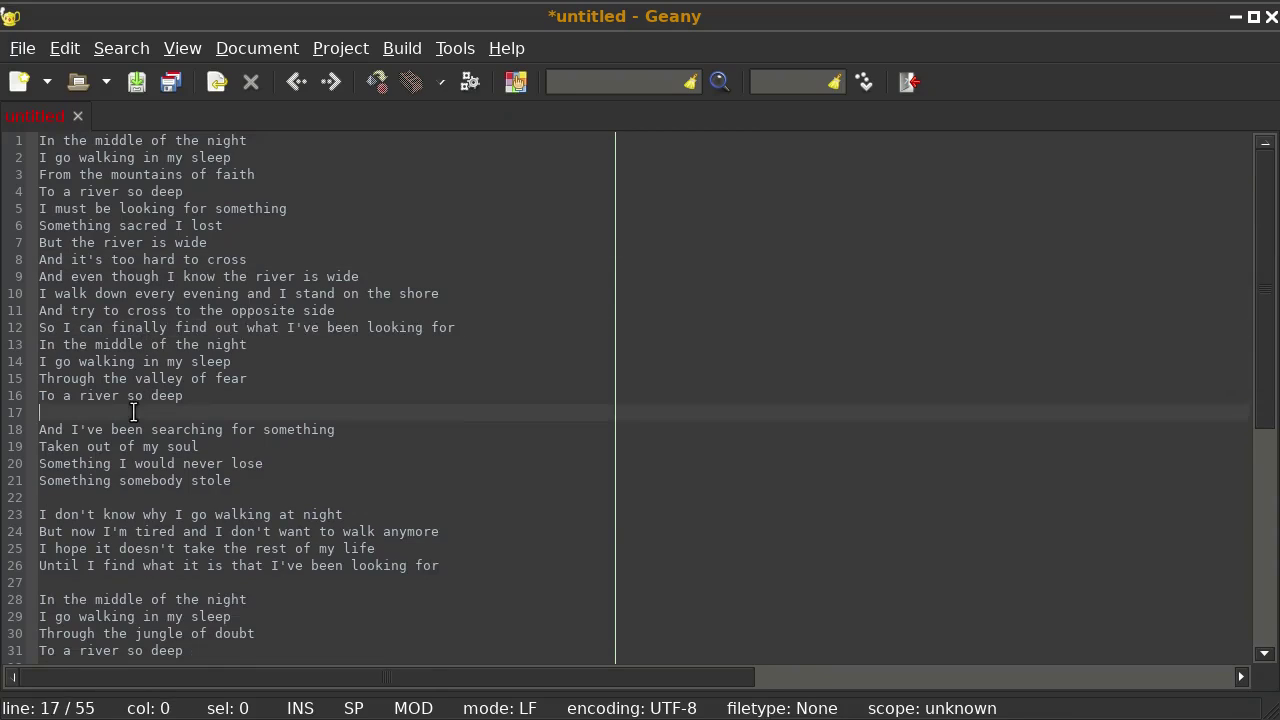
{"action": "key", "text": "BackSpace"}
{"action": "left_click", "coordinate": [145, 480]}
{"action": "key", "text": "BackSpace"}
{"action": "left_click", "coordinate": [148, 548]}
{"action": "key", "text": "BackSpace"}
{"action": "left_click", "coordinate": [150, 616]}
{"action": "key", "text": "BackSpace"}
{"action": "scroll", "coordinate": [187, 582], "scroll_direction": "down", "scroll_amount": 5}
{"action": "left_click", "coordinate": [116, 344]}
{"action": "key", "text": "BackSpace"}
{"action": "left_click", "coordinate": [116, 378]}
{"action": "key", "text": "BackSpace"}
{"action": "left_click", "coordinate": [120, 466]}
{"action": "key", "text": "BackSpace"}
{"action": "left_click", "coordinate": [98, 548]}
{"action": "key", "text": "BackSpace"}
{"action": "left_click", "coordinate": [98, 633]}
{"action": "key", "text": "BackSpace"}
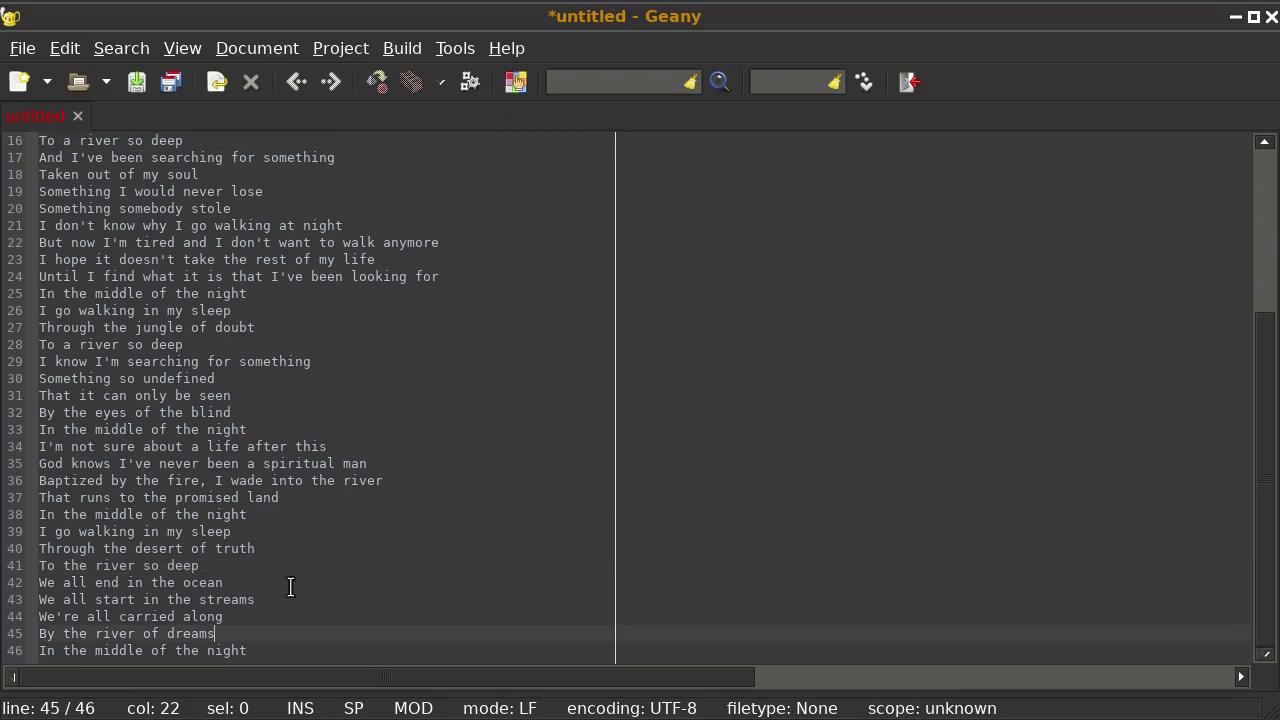
Step: Close the untitled Geany document without saving it
{"action": "scroll", "coordinate": [310, 500], "scroll_direction": "up", "scroll_amount": 5}
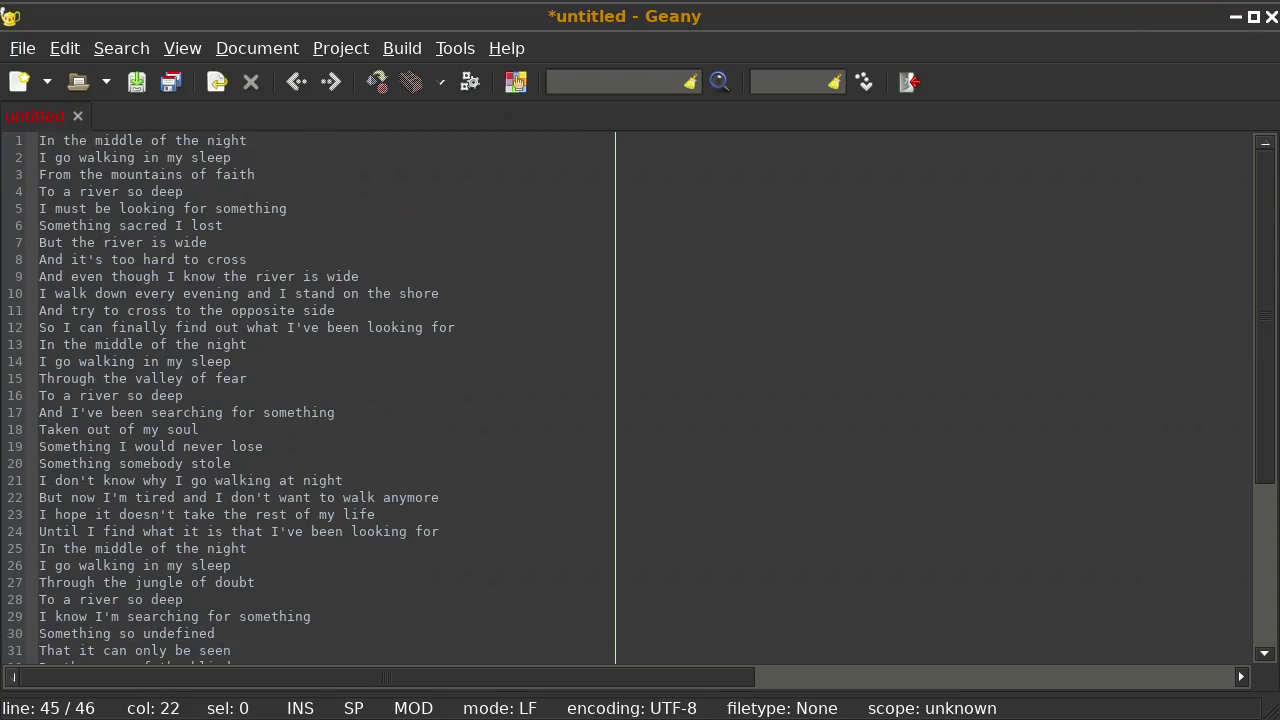
{"action": "left_click", "coordinate": [1271, 17]}
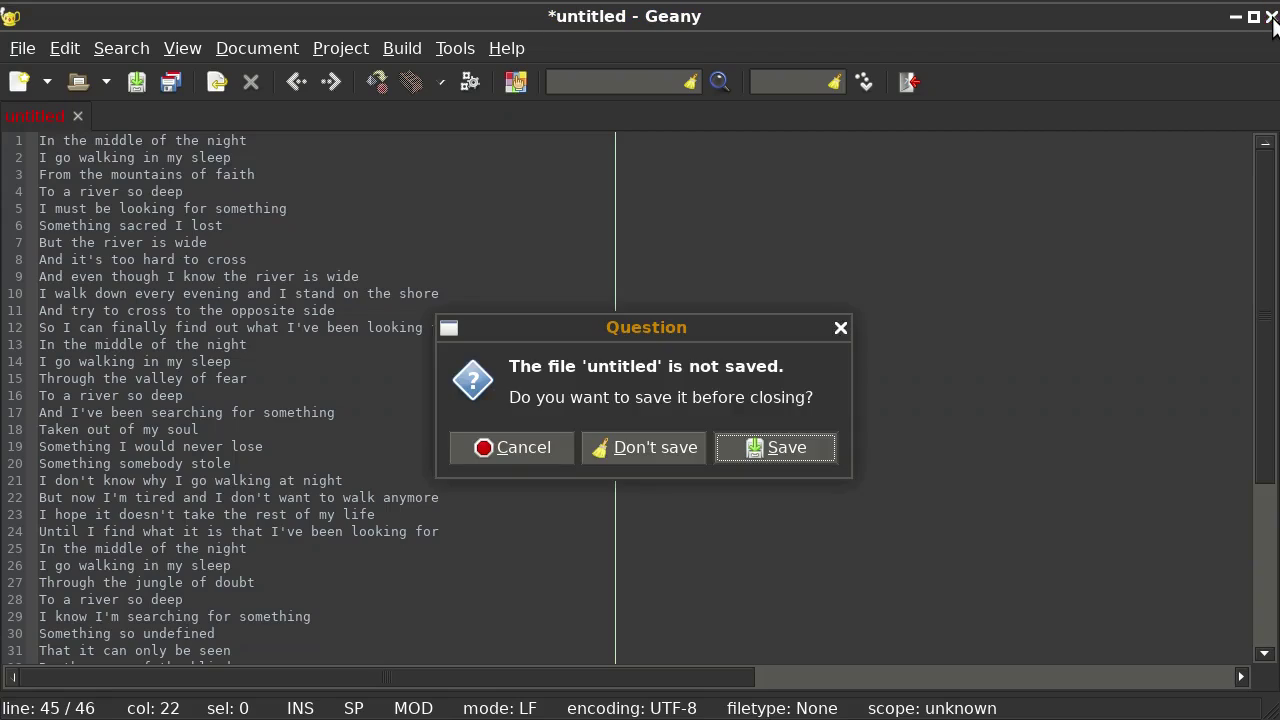
{"action": "left_click", "coordinate": [614, 460]}
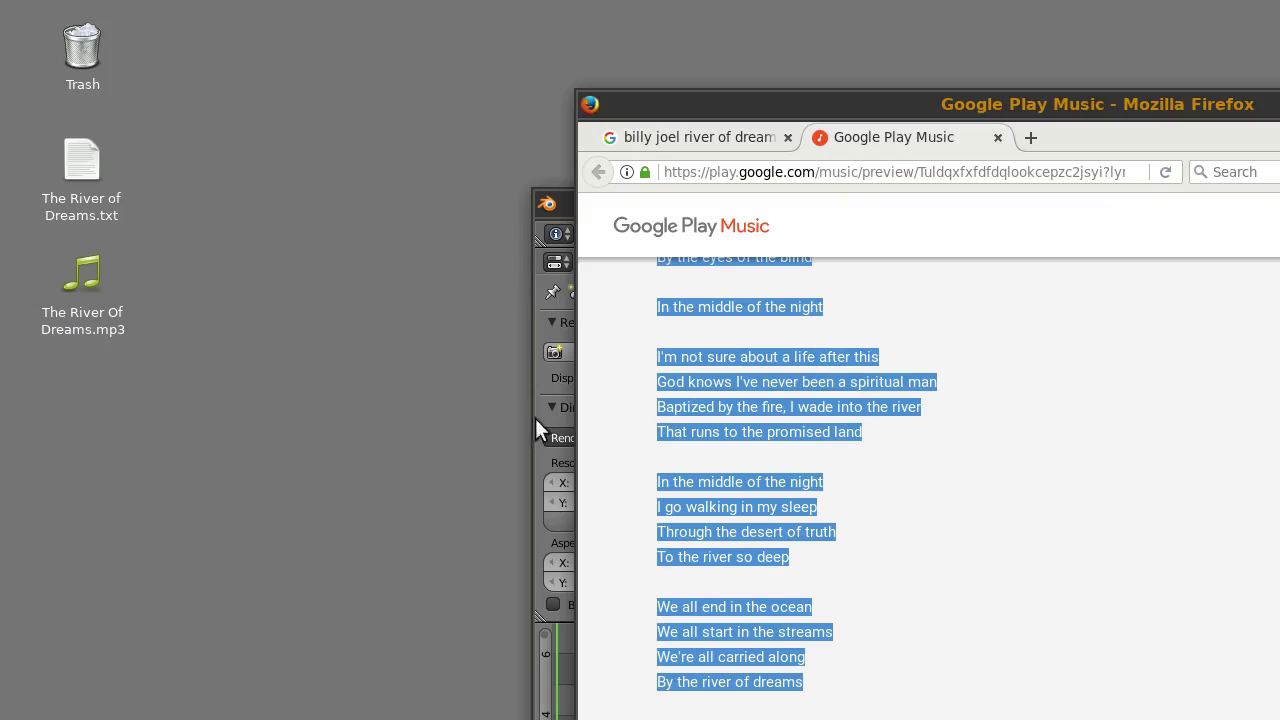
Step: Open The River of Dreams.txt from the desktop, look through its lyric lines and close it
{"action": "left_click", "coordinate": [773, 323]}
{"action": "double_click", "coordinate": [74, 160]}
{"action": "left_click_drag", "start_coordinate": [47, 141], "coordinate": [199, 158]}
{"action": "left_click", "coordinate": [169, 191]}
{"action": "scroll", "coordinate": [195, 318], "scroll_direction": "down", "scroll_amount": 12}
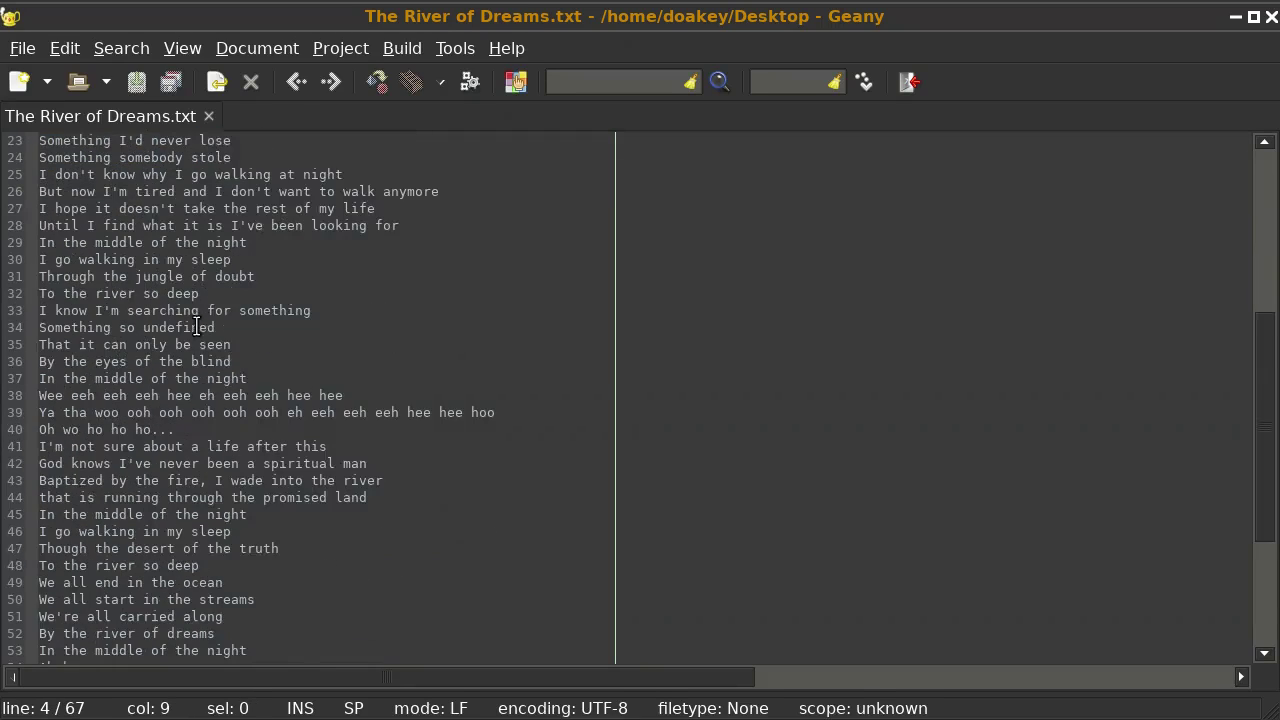
{"action": "scroll", "coordinate": [171, 582], "scroll_direction": "up", "scroll_amount": 12}
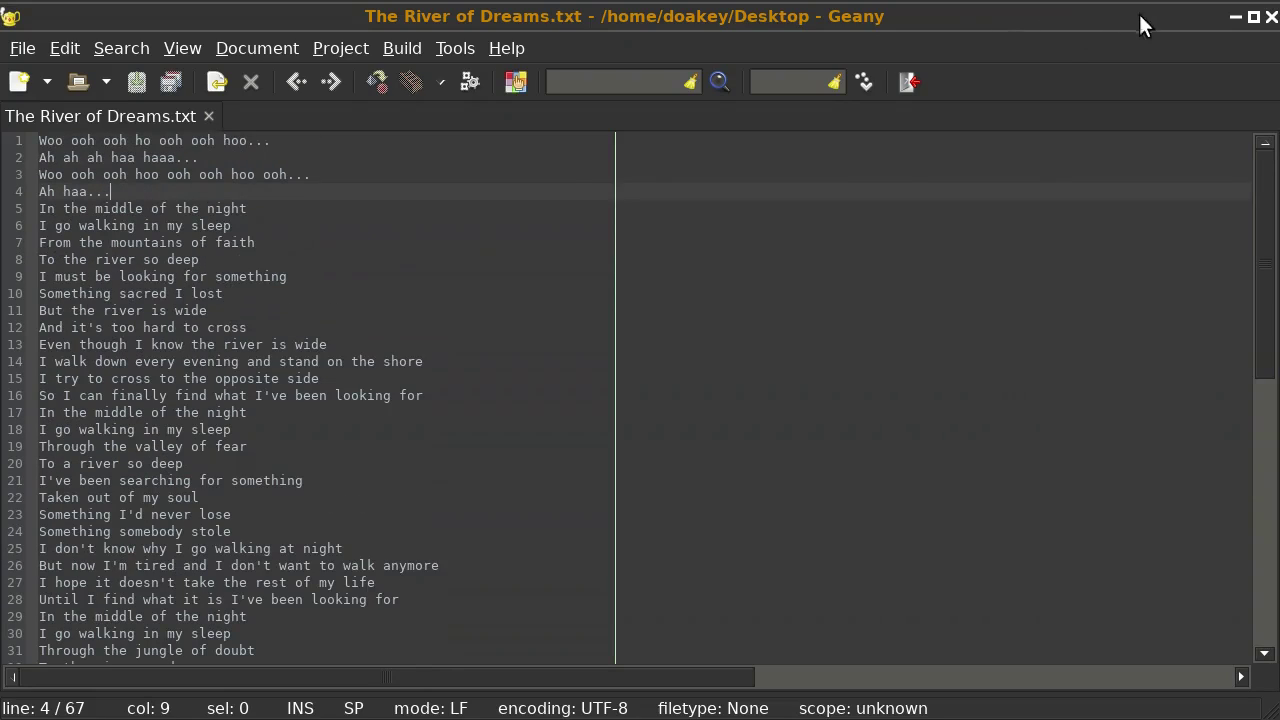
{"action": "left_click", "coordinate": [1271, 16]}
Step: Switch back to Blender and maximize its window
{"action": "left_click_drag", "start_coordinate": [1279, 203], "coordinate": [1279, 136]}
{"action": "left_click_drag", "start_coordinate": [824, 129], "coordinate": [740, 48]}
{"action": "double_click", "coordinate": [740, 48]}
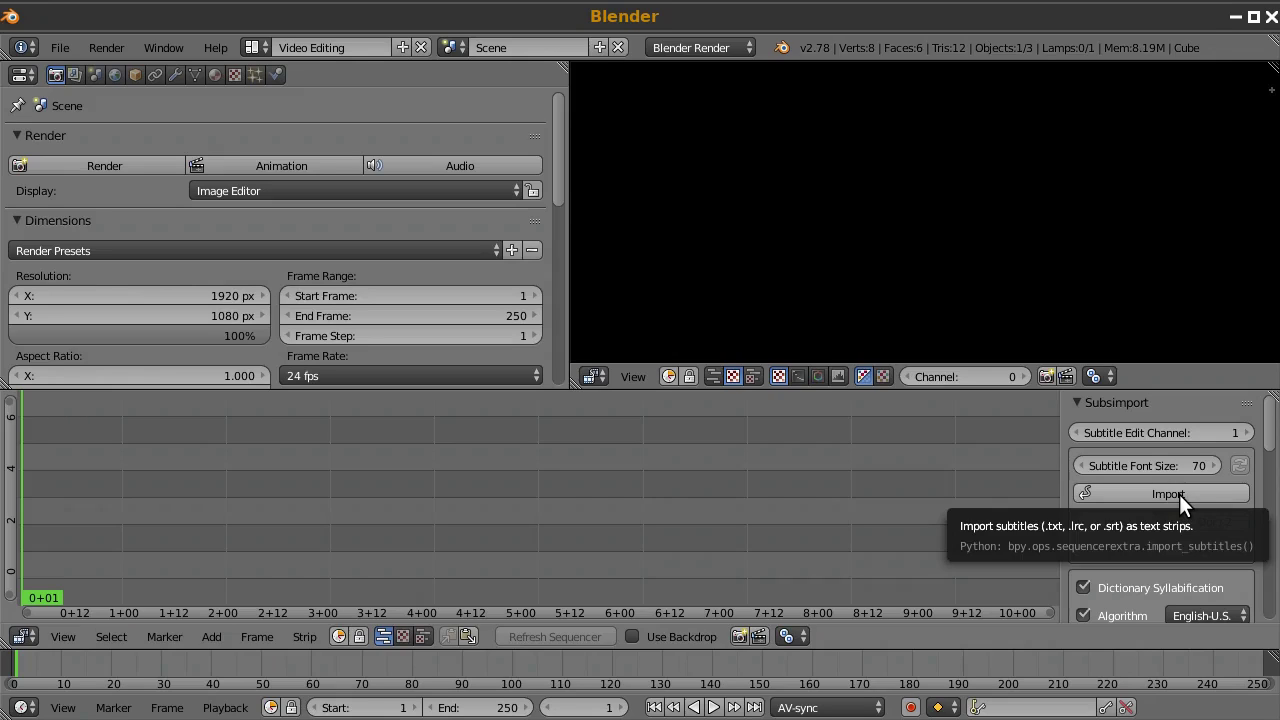
Step: Move the Blender window aside, reopen The River of Dreams.txt from the desktop and examine its opening lines
{"action": "left_click_drag", "start_coordinate": [430, 17], "coordinate": [849, 62]}
{"action": "left_click", "coordinate": [86, 164]}
{"action": "double_click", "coordinate": [84, 162]}
{"action": "left_click_drag", "start_coordinate": [272, 140], "coordinate": [47, 140]}
{"action": "left_click", "coordinate": [95, 157]}
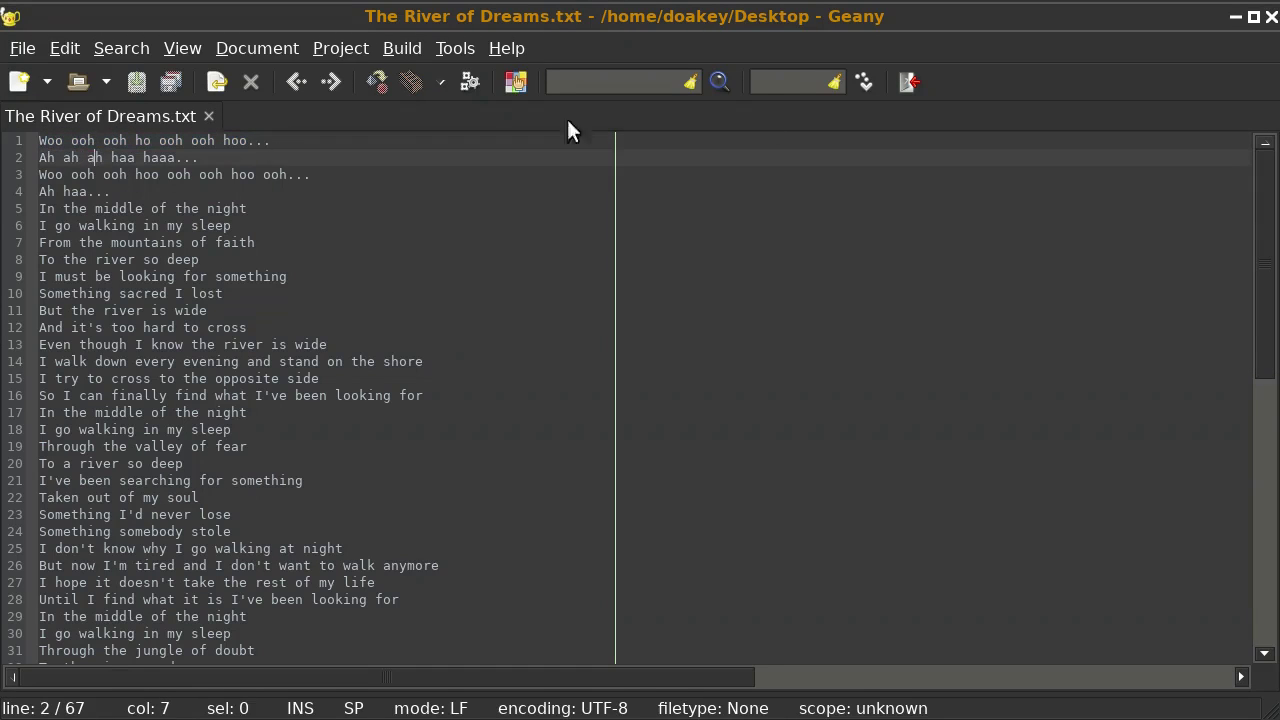
Step: Return to the maximized Blender window and import The River of Dreams.txt as subtitle strips with Subsimport
{"action": "key", "text": "alt+Tab"}
{"action": "double_click", "coordinate": [1115, 97]}
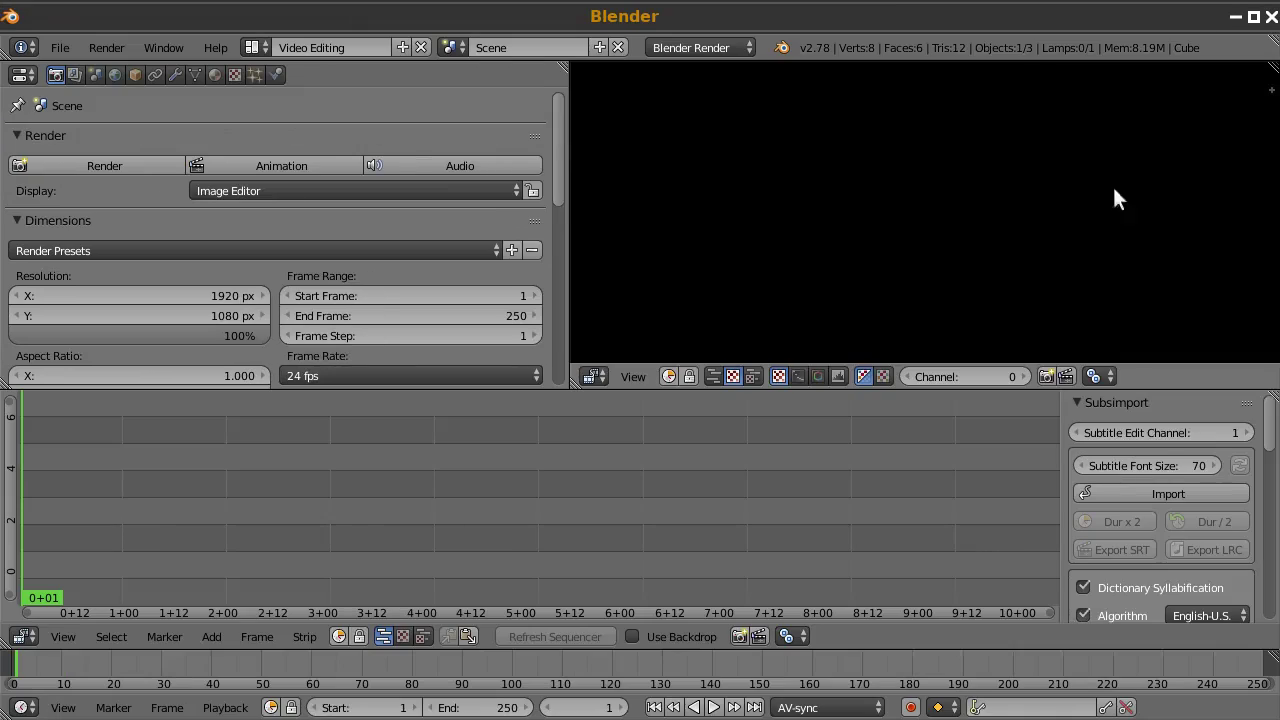
{"action": "left_click", "coordinate": [1162, 485]}
{"action": "left_click", "coordinate": [45, 300]}
{"action": "double_click", "coordinate": [321, 168]}
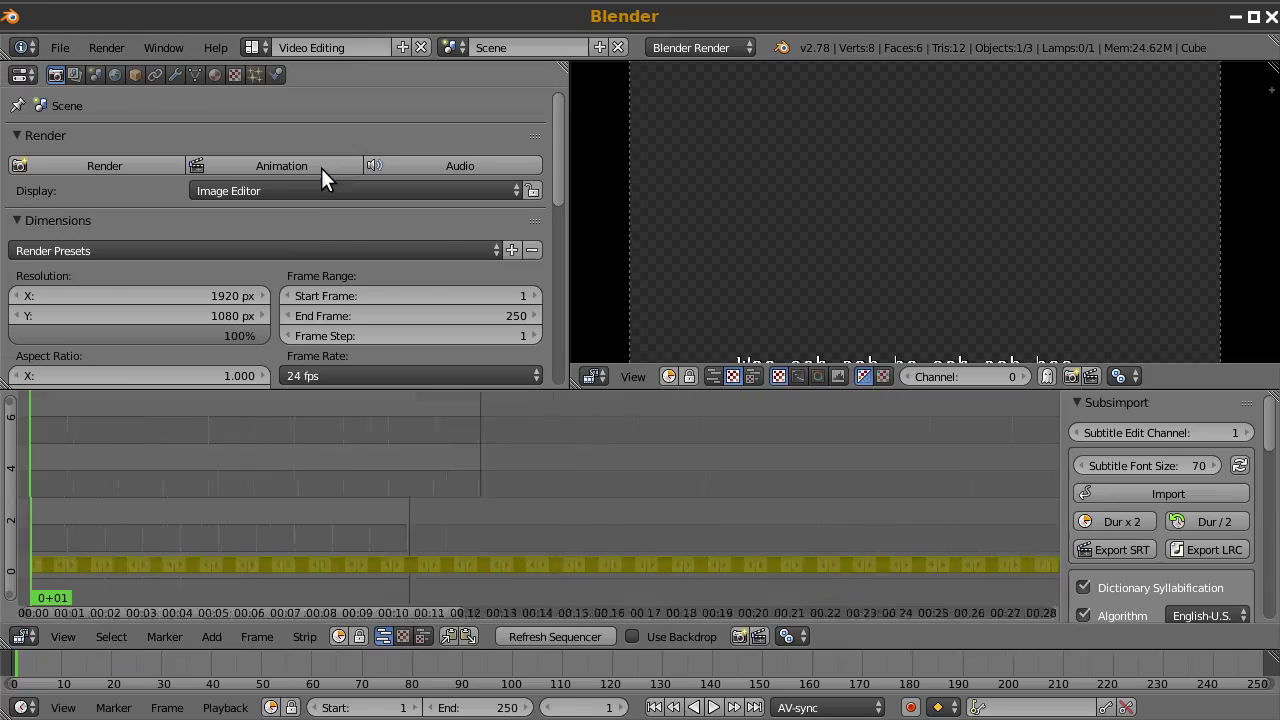
Step: Scrub through the imported subtitle strips in the sequencer and preview their text
{"action": "left_click_drag", "start_coordinate": [36, 515], "coordinate": [688, 503]}
{"action": "scroll", "coordinate": [726, 518], "scroll_direction": "down", "scroll_amount": 2}
{"action": "scroll", "coordinate": [671, 497], "scroll_direction": "down", "scroll_amount": 3}
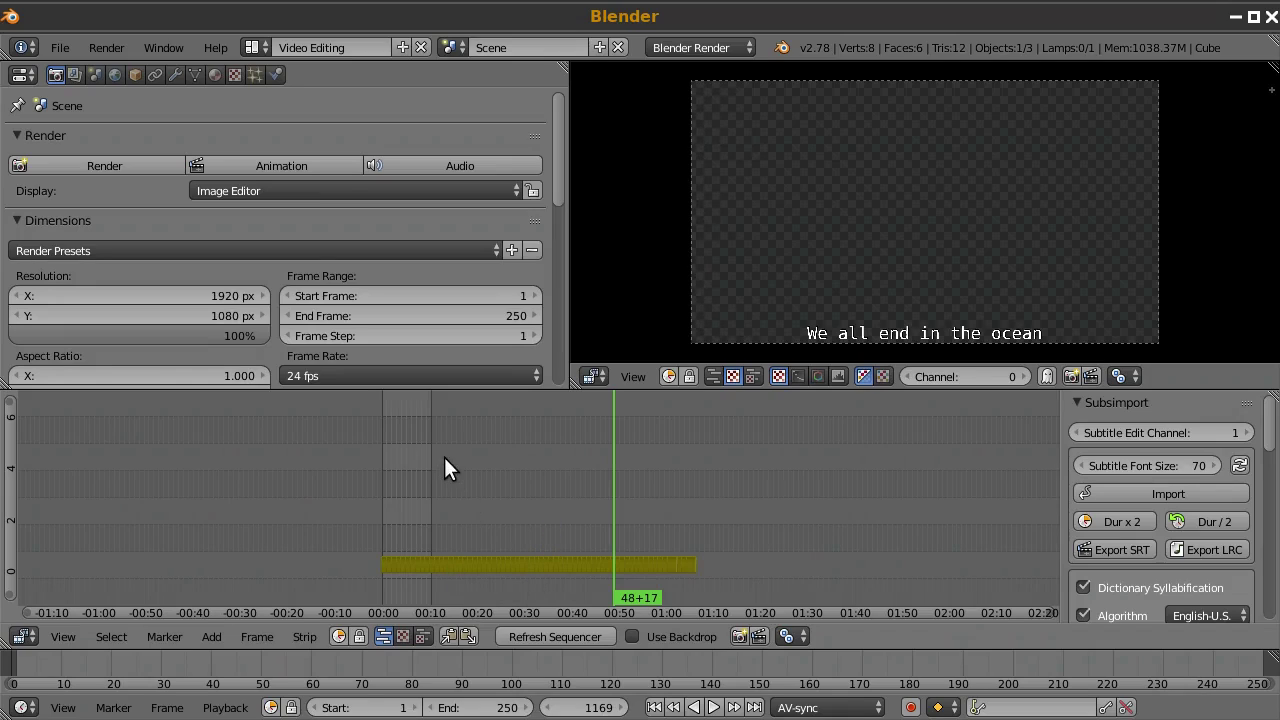
Step: Switch the scene's frame rate to Custom and set it to 100 FPS
{"action": "left_click", "coordinate": [318, 376]}
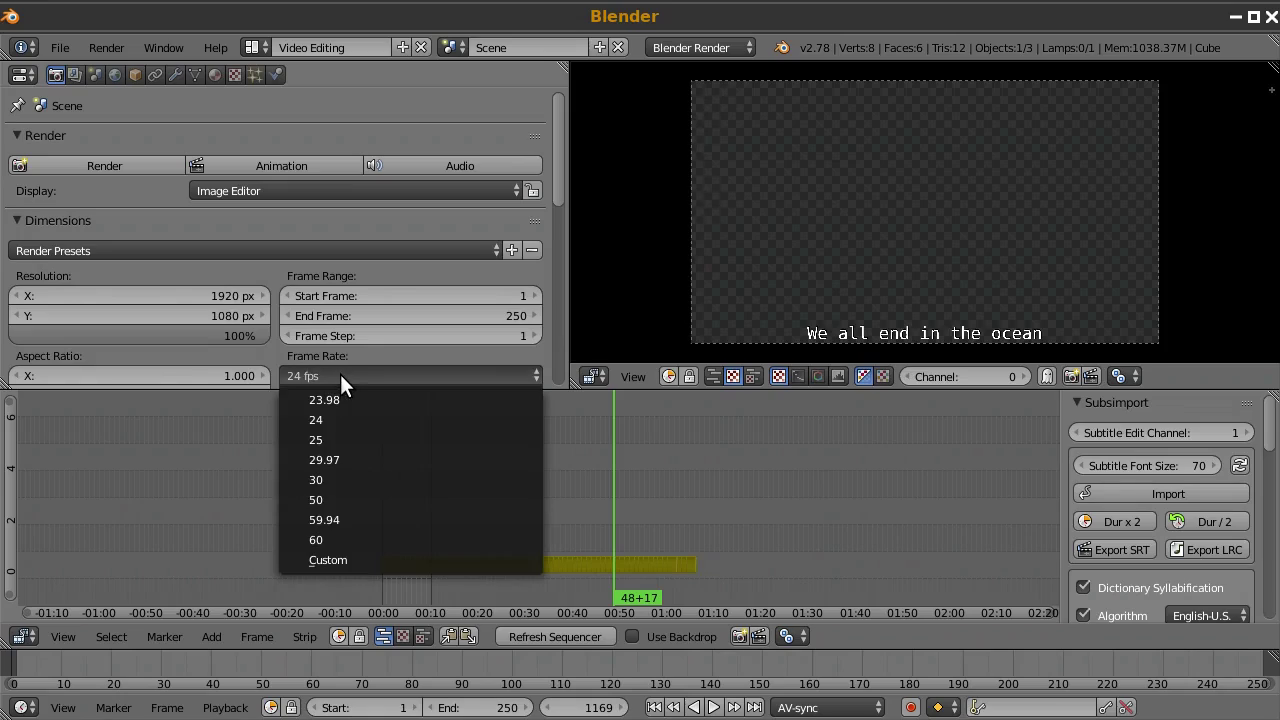
{"action": "left_click", "coordinate": [341, 374]}
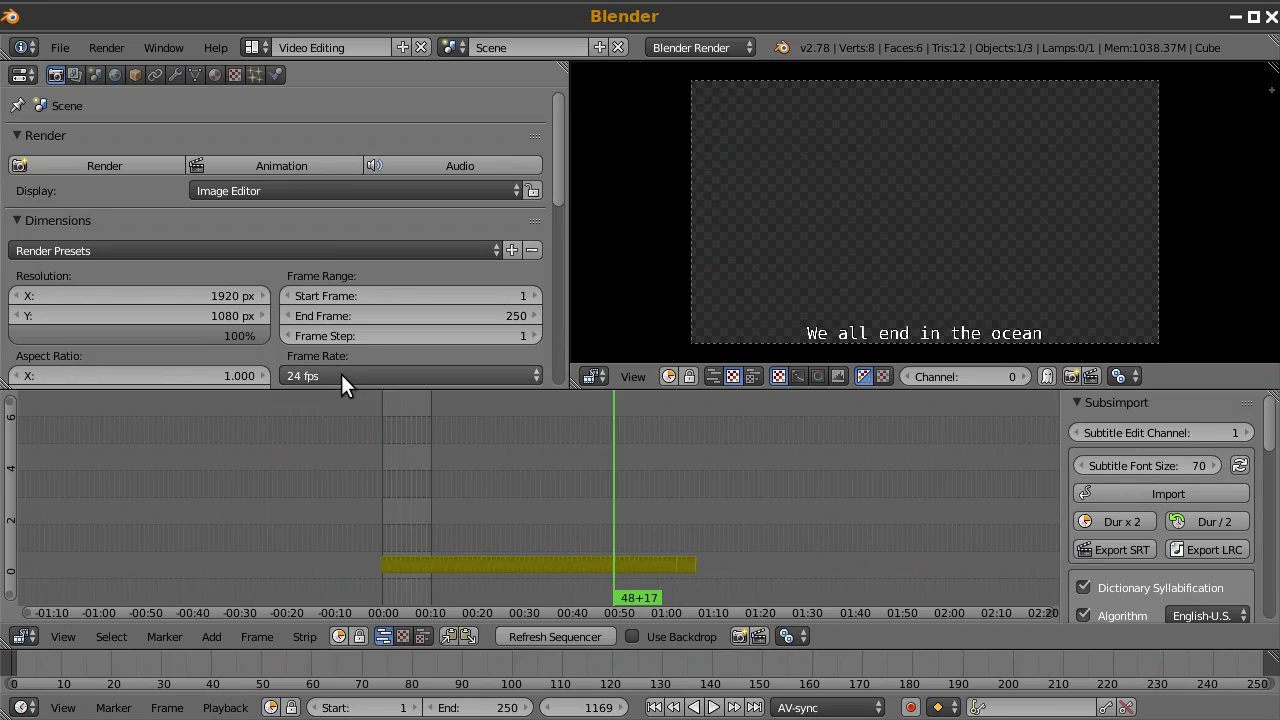
{"action": "left_click", "coordinate": [341, 374]}
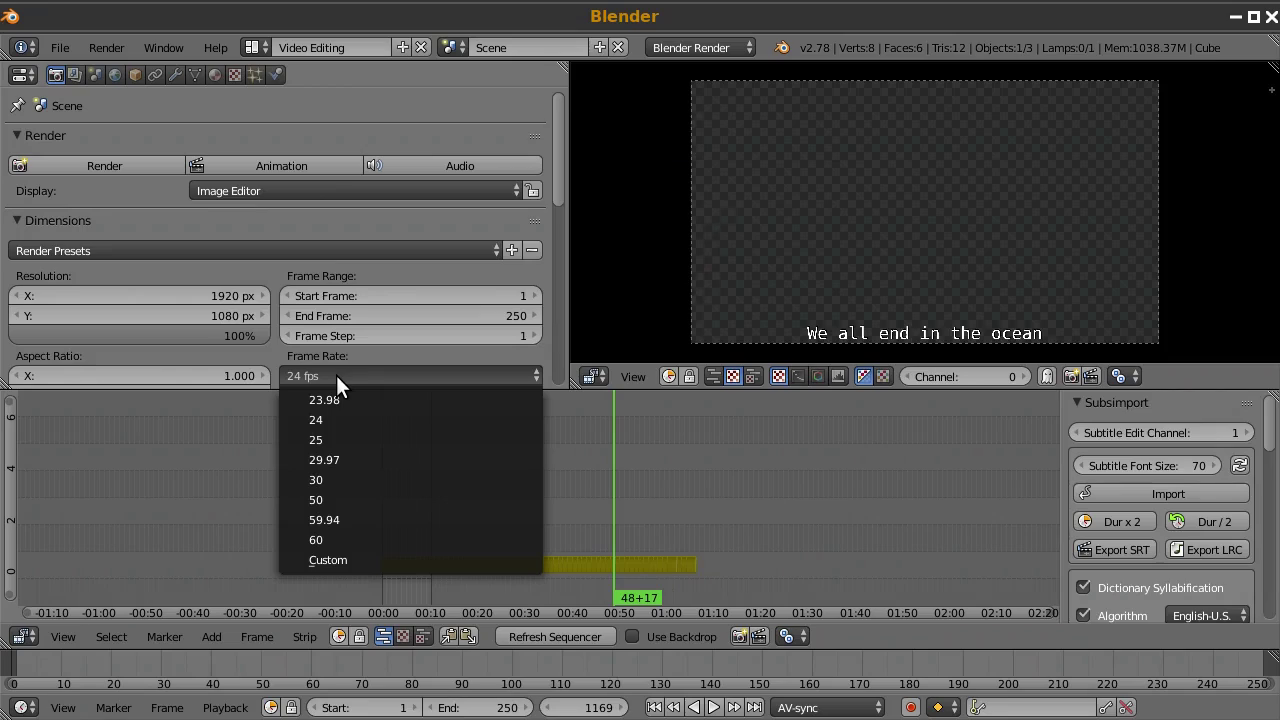
{"action": "left_click", "coordinate": [337, 375]}
{"action": "scroll", "coordinate": [339, 375], "scroll_direction": "down", "scroll_amount": 5}
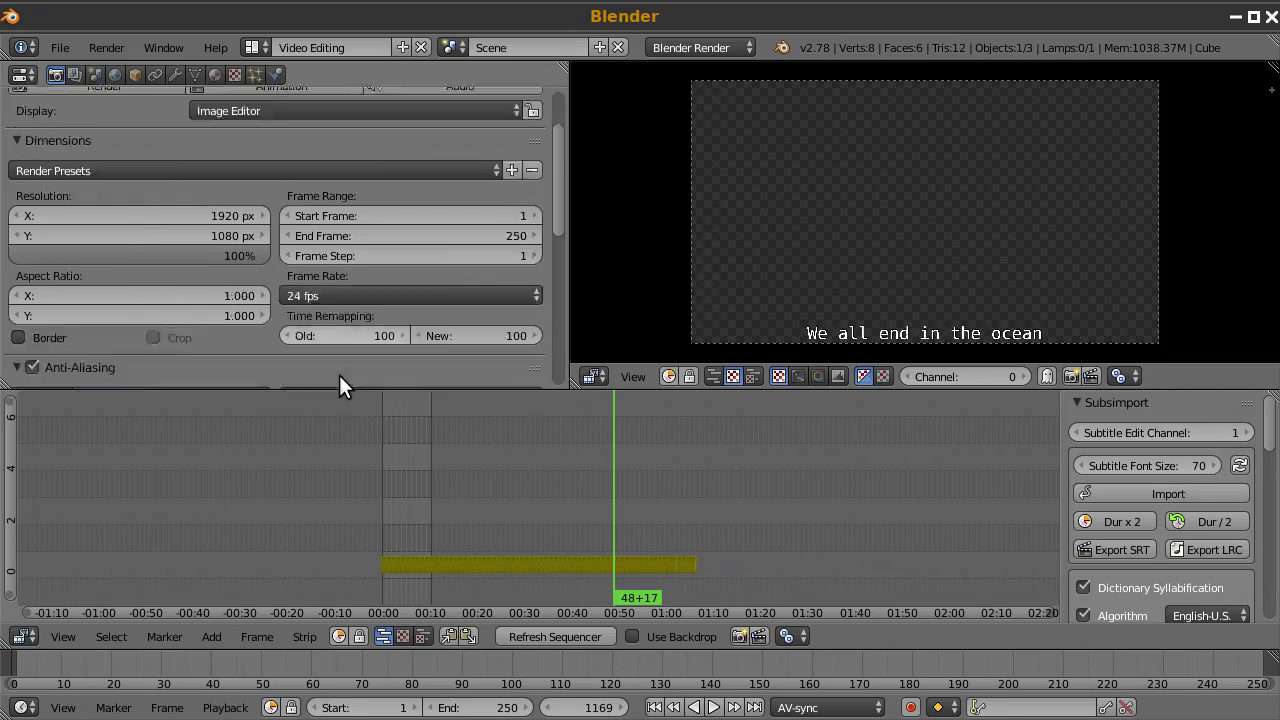
{"action": "left_click", "coordinate": [406, 218]}
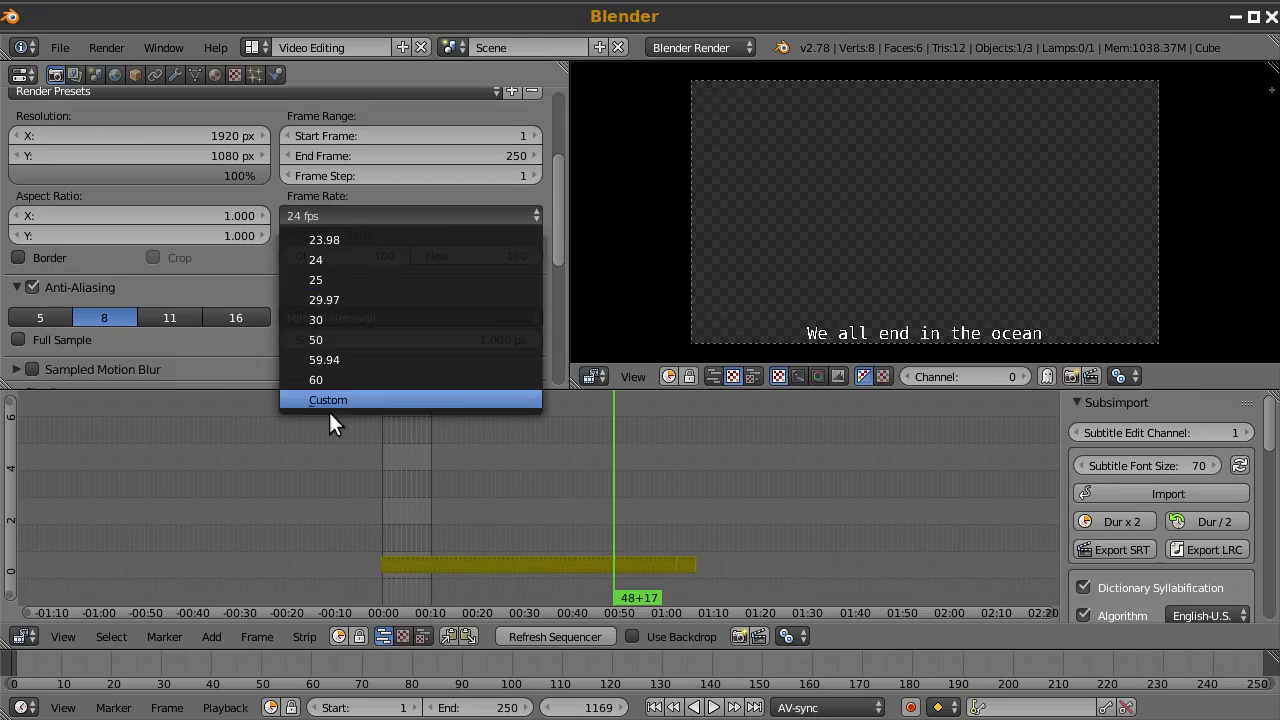
{"action": "left_click", "coordinate": [329, 412]}
{"action": "left_click", "coordinate": [408, 230]}
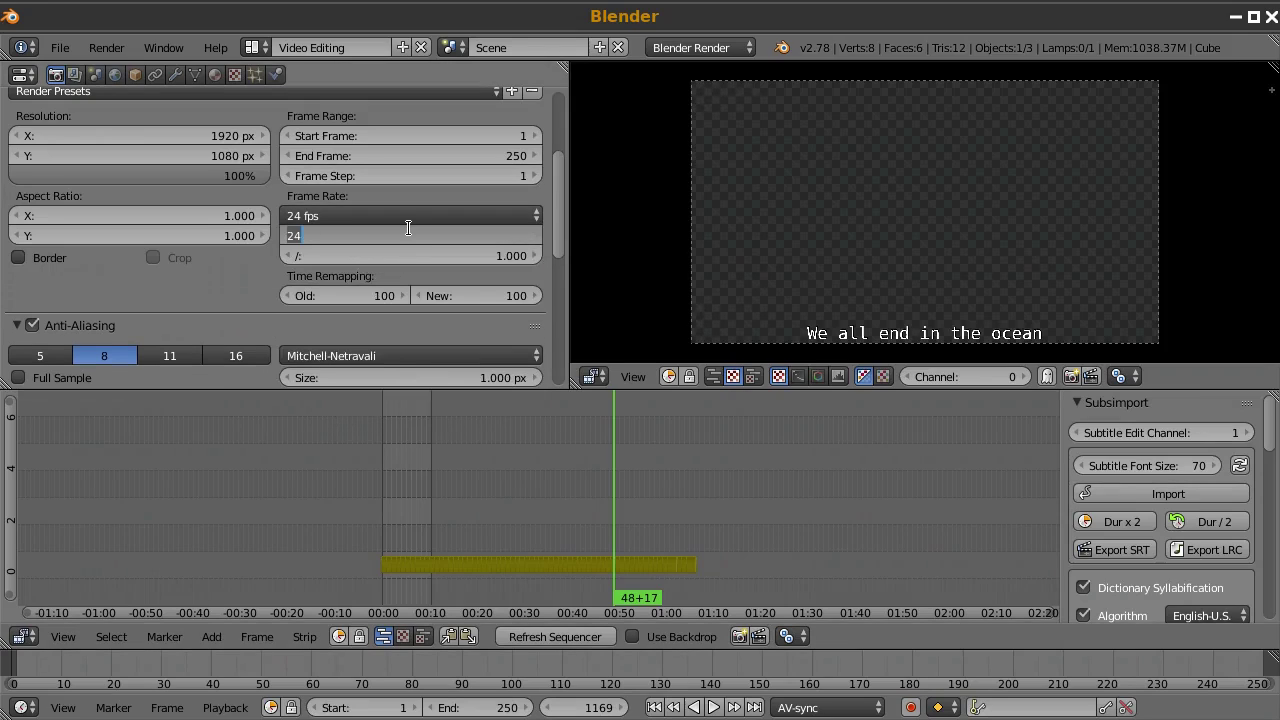
{"action": "type", "text": "100"}
{"action": "key", "text": "Return"}
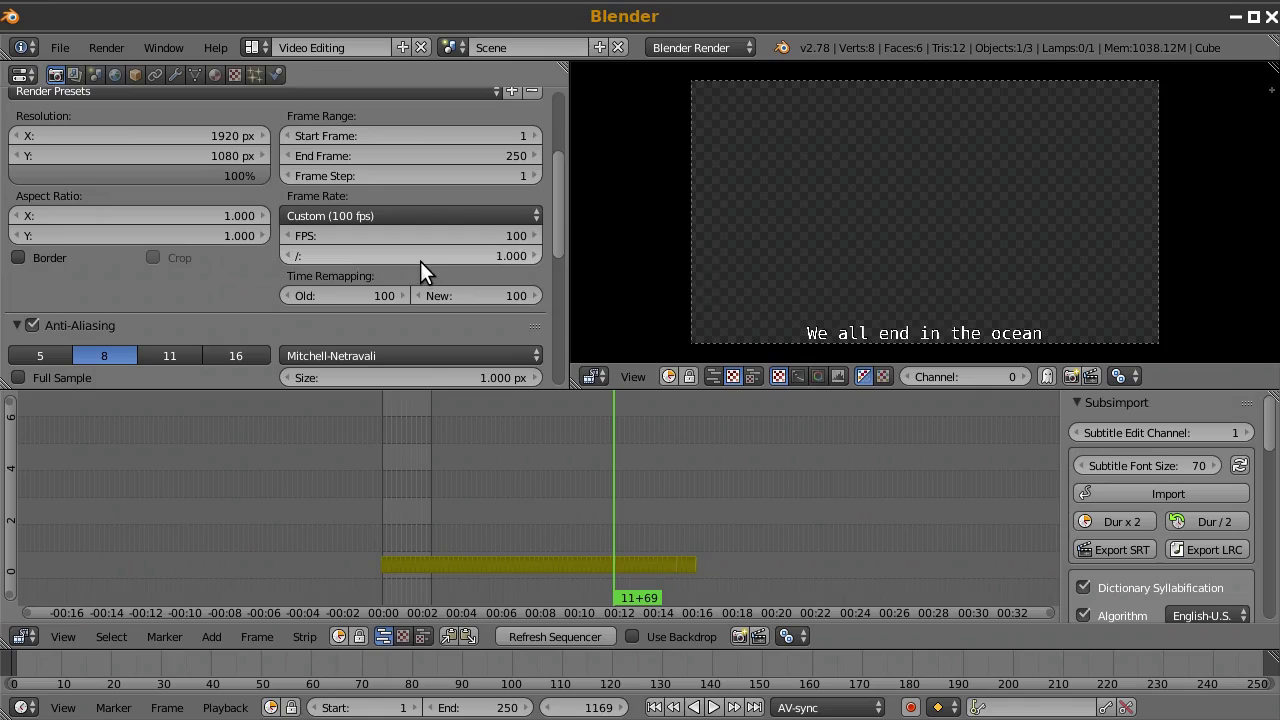
Step: Try a frame rate divisor of 0.1 and set it back to 1
{"action": "double_click", "coordinate": [424, 256]}
{"action": "type", "text": "0.1"}
{"action": "key", "text": "Return"}
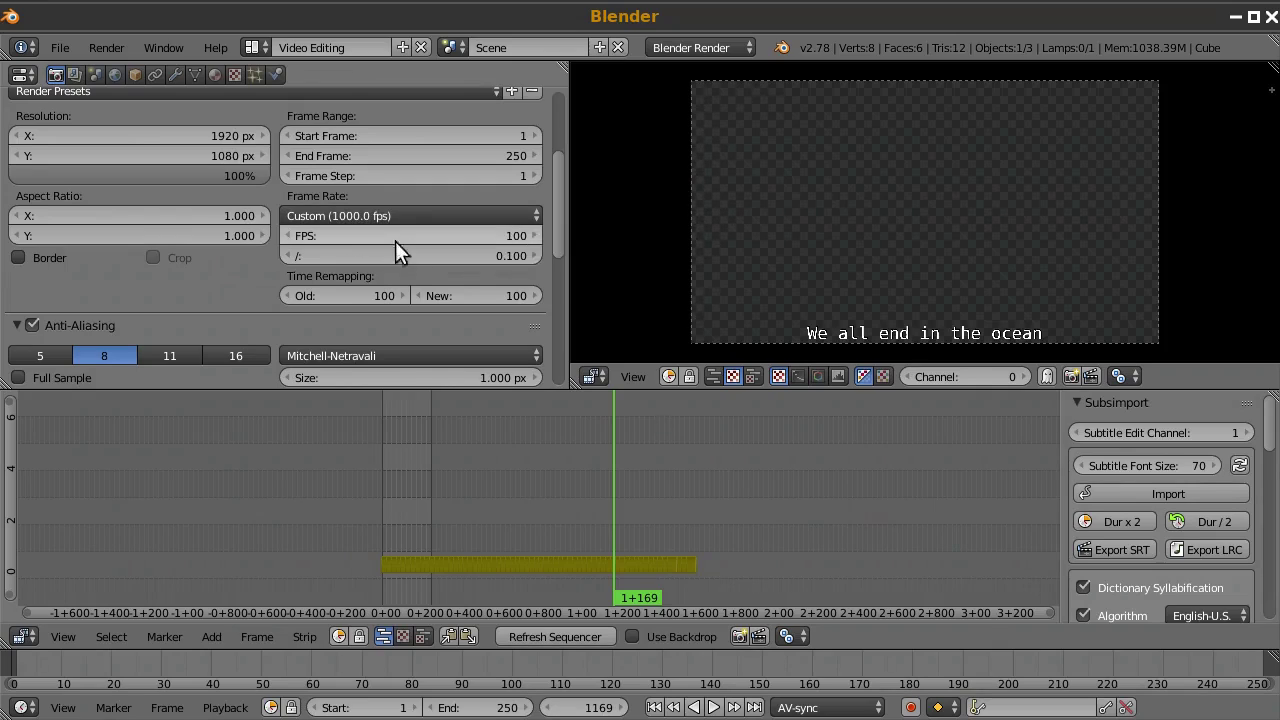
{"action": "left_click", "coordinate": [424, 257]}
{"action": "type", "text": "1"}
{"action": "key", "text": "Return"}
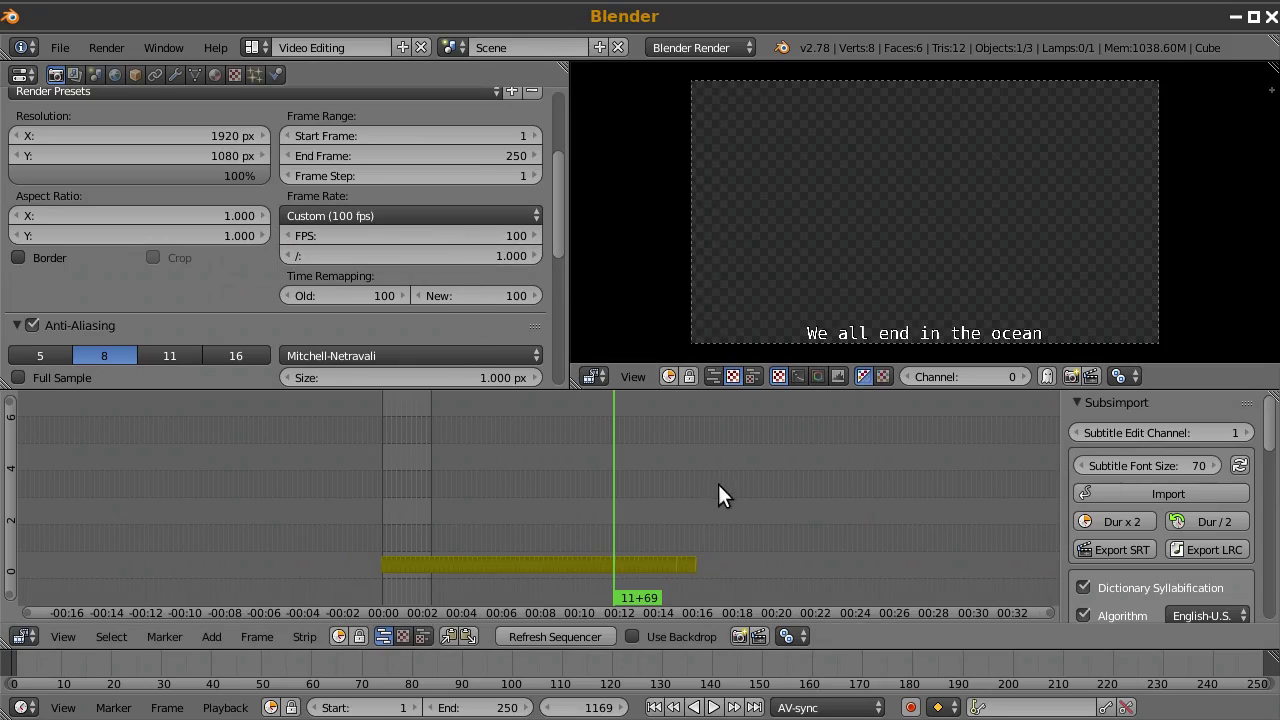
Step: Scrub the playhead back to about frame 507 to preview the subtitles at that point
{"action": "left_click_drag", "start_coordinate": [622, 478], "coordinate": [496, 486]}
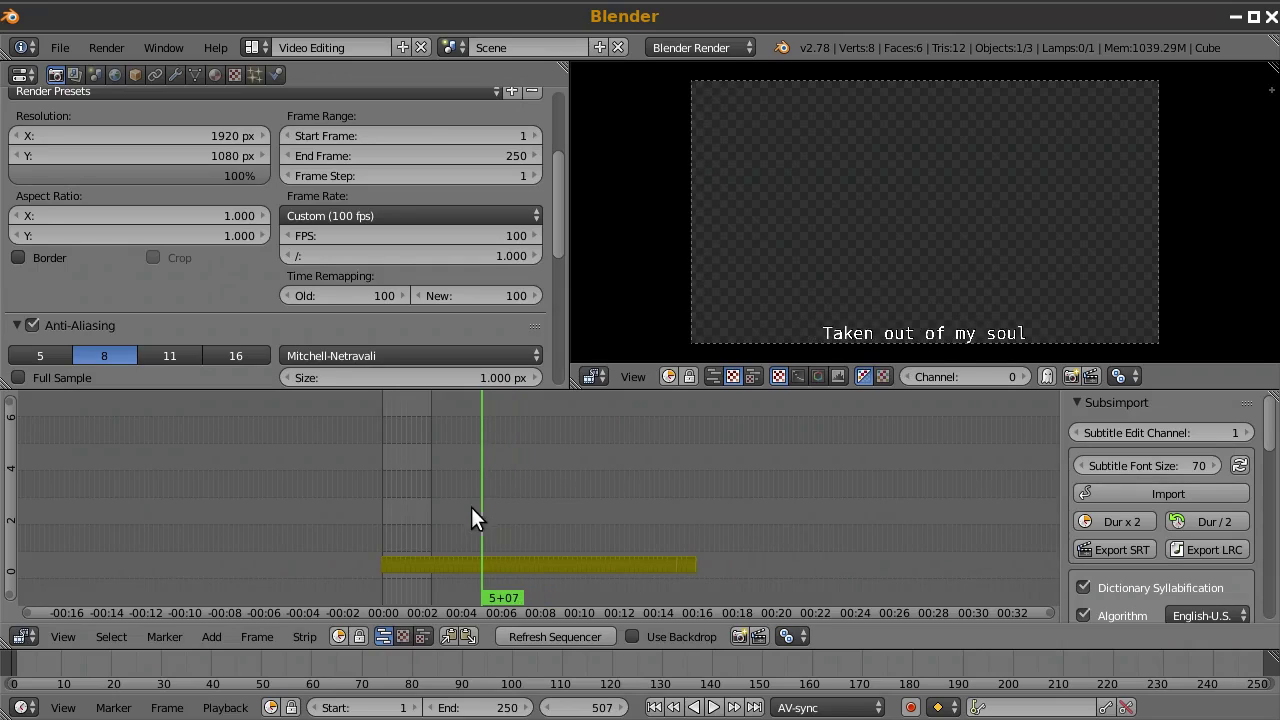
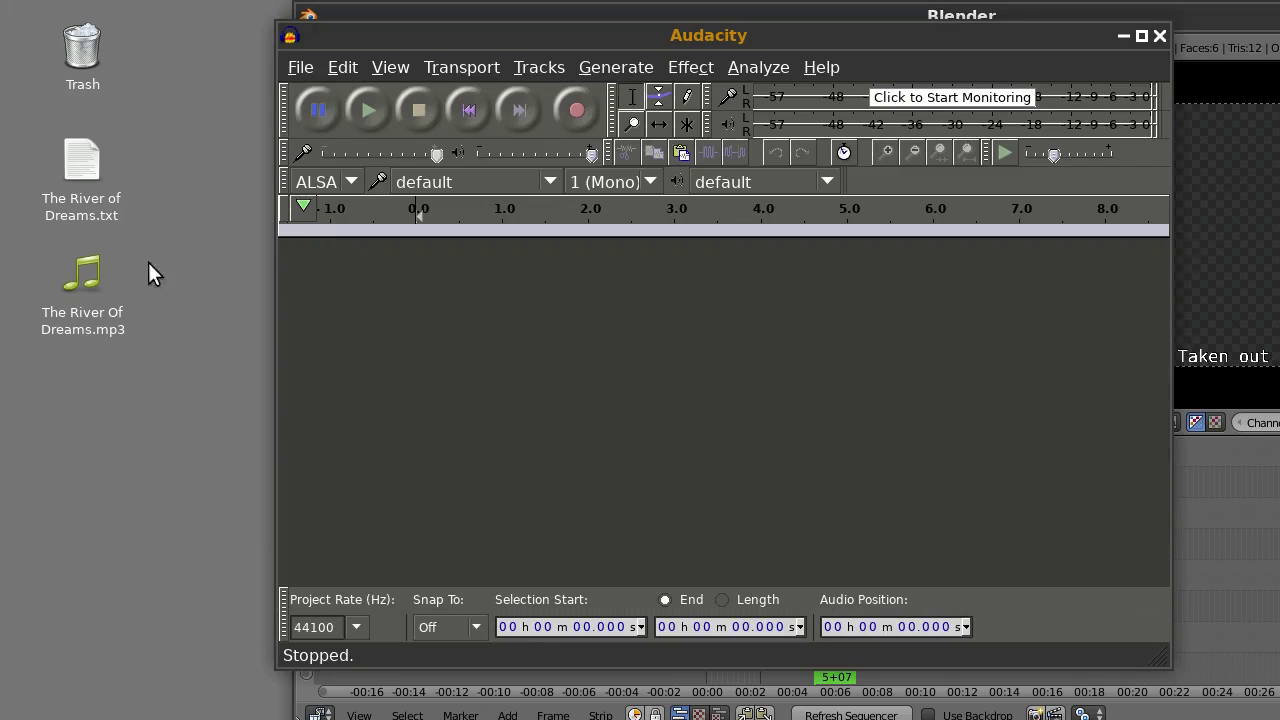
Step: Load The River Of Dreams.mp3 into Audacity and change the speed of the entire track with a 0.500 multiplier
{"action": "left_click_drag", "start_coordinate": [82, 278], "coordinate": [623, 400]}
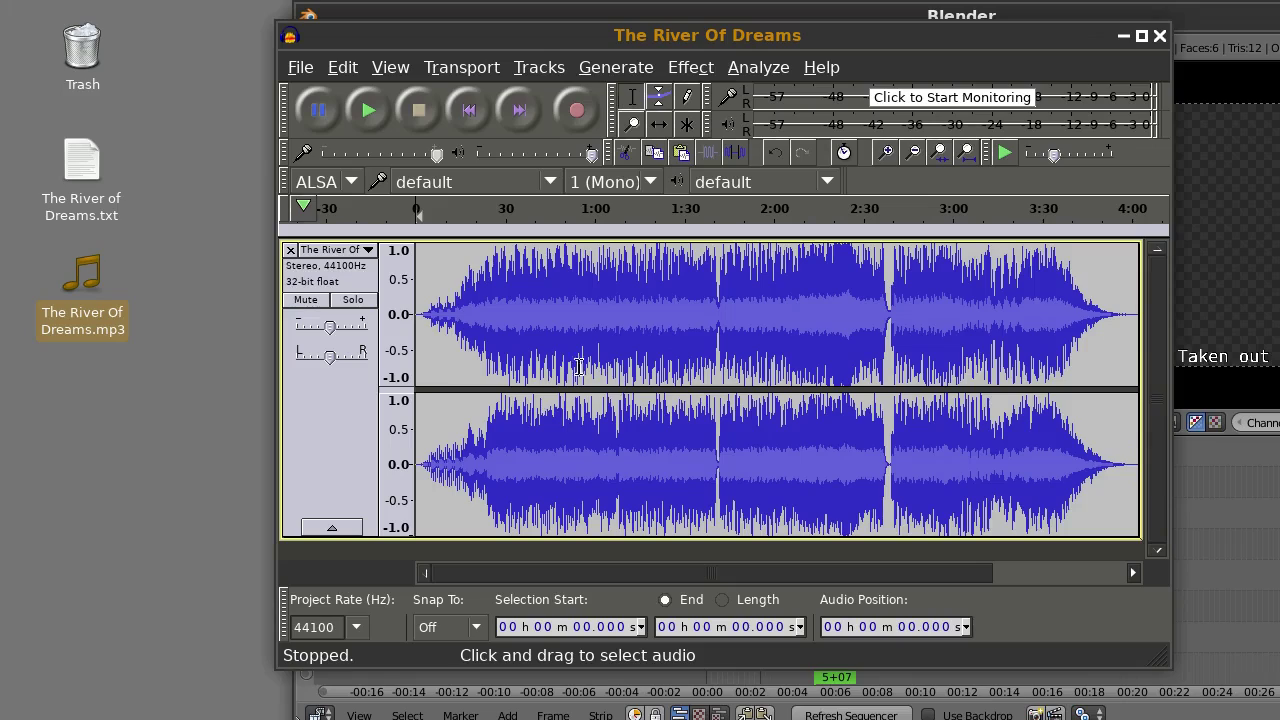
{"action": "left_click", "coordinate": [329, 443]}
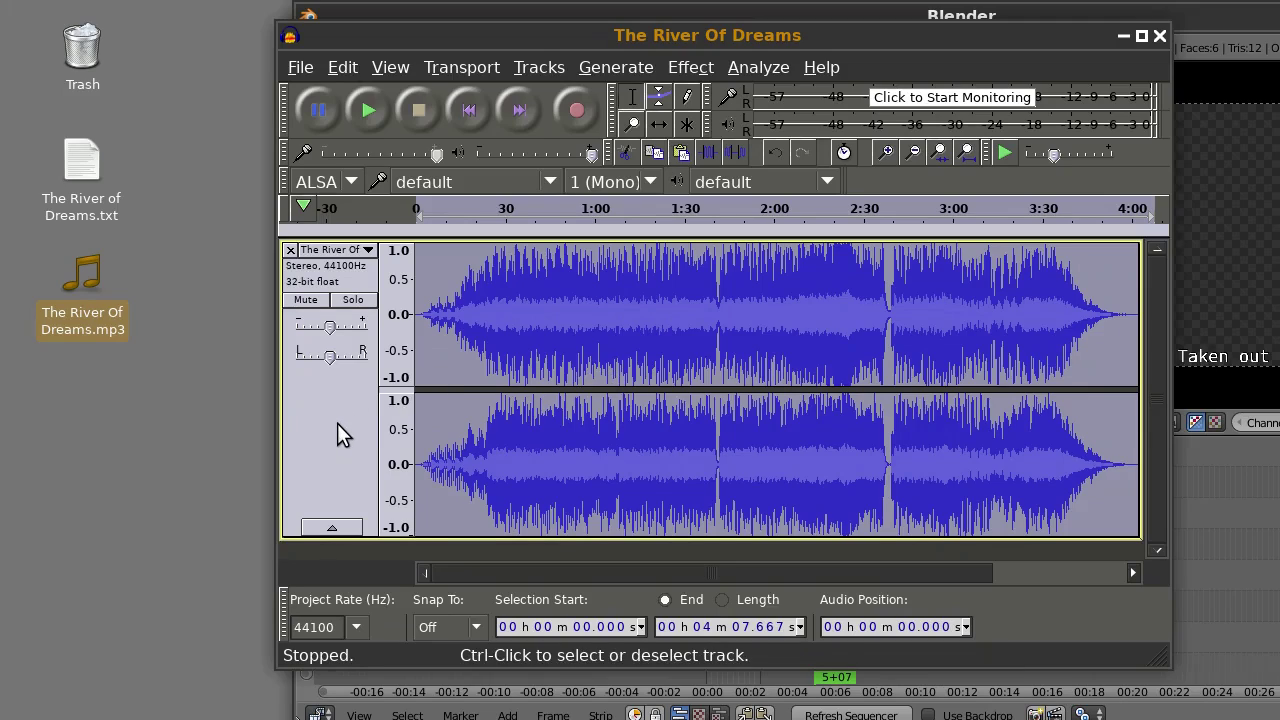
{"action": "left_click", "coordinate": [688, 66]}
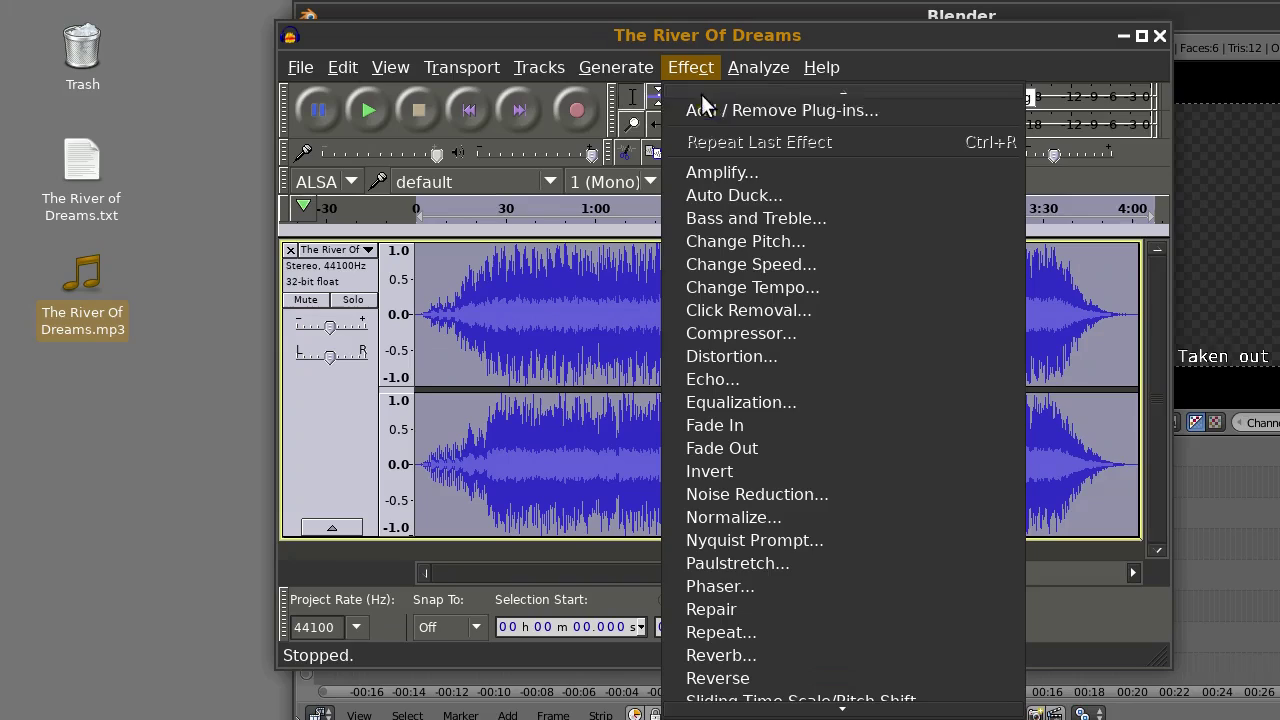
{"action": "left_click", "coordinate": [745, 264]}
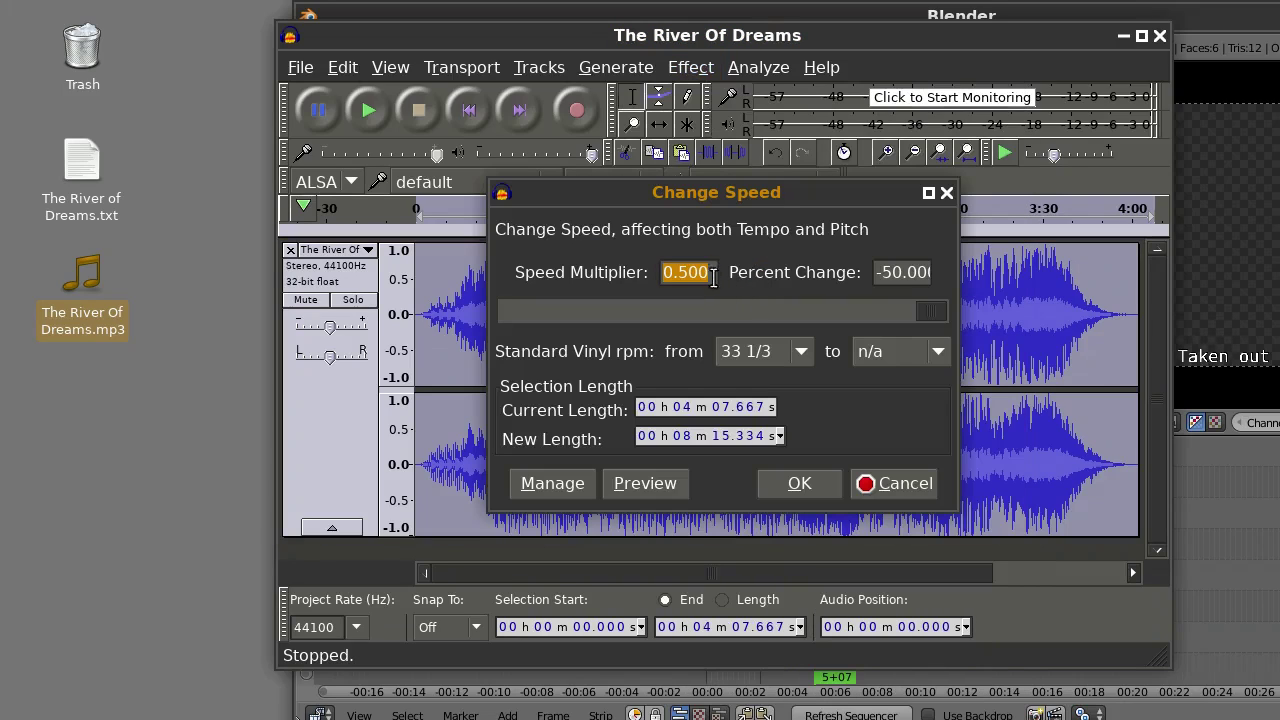
{"action": "left_click", "coordinate": [795, 484]}
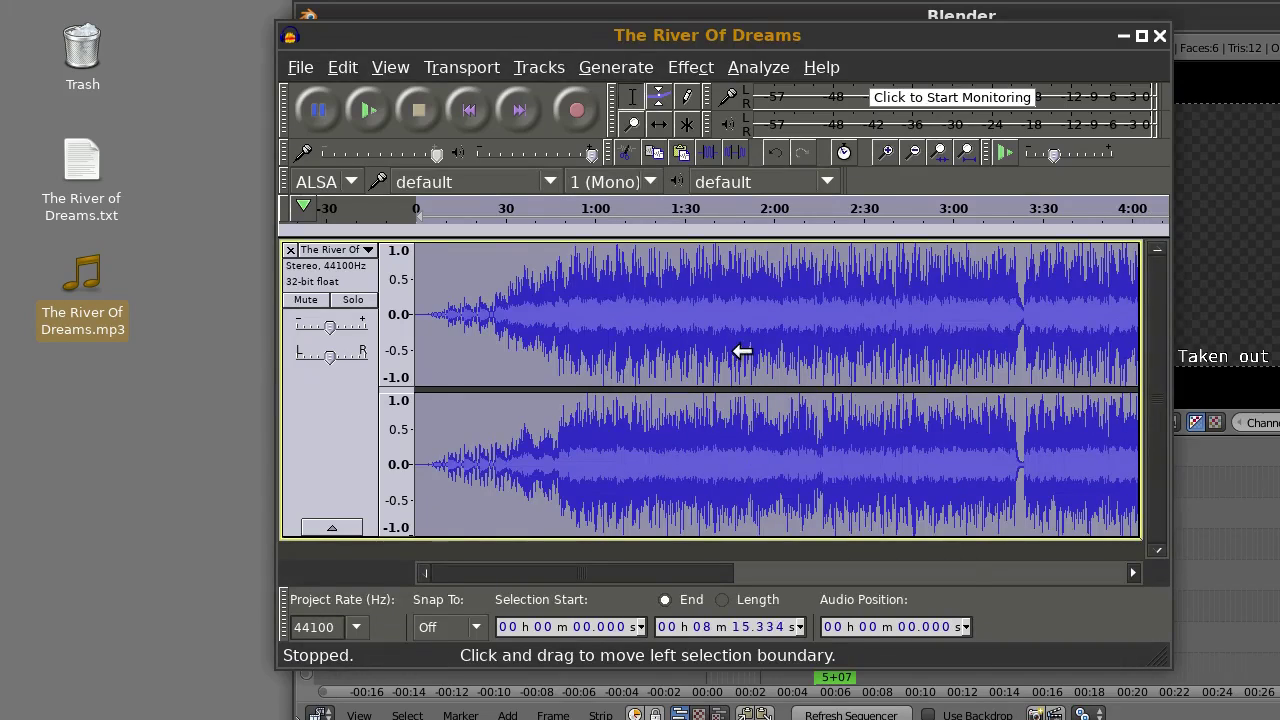
{"action": "scroll", "coordinate": [740, 352], "scroll_direction": "down", "scroll_amount": 1, "text": "ctrl"}
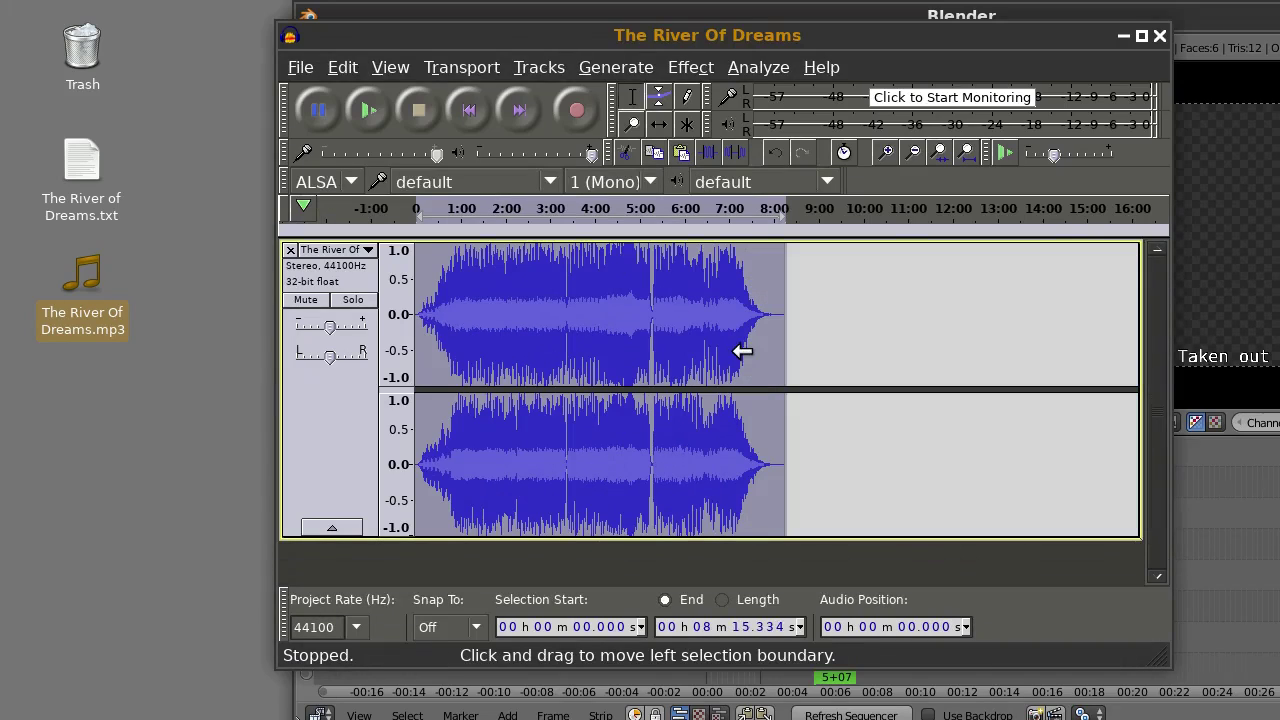
Step: Play the slowed track from about 1:07 for a few seconds to check how it sounds
{"action": "left_click", "coordinate": [437, 280]}
{"action": "left_click", "coordinate": [465, 271]}
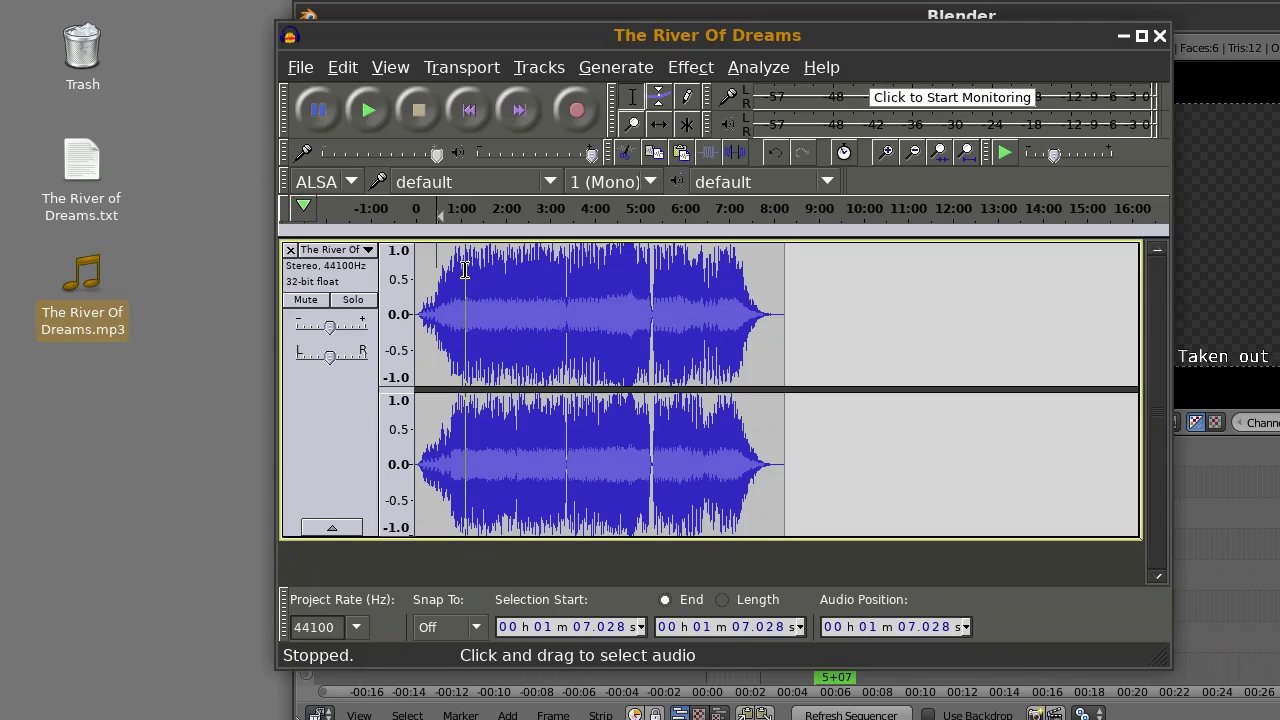
{"action": "key", "text": "space"}
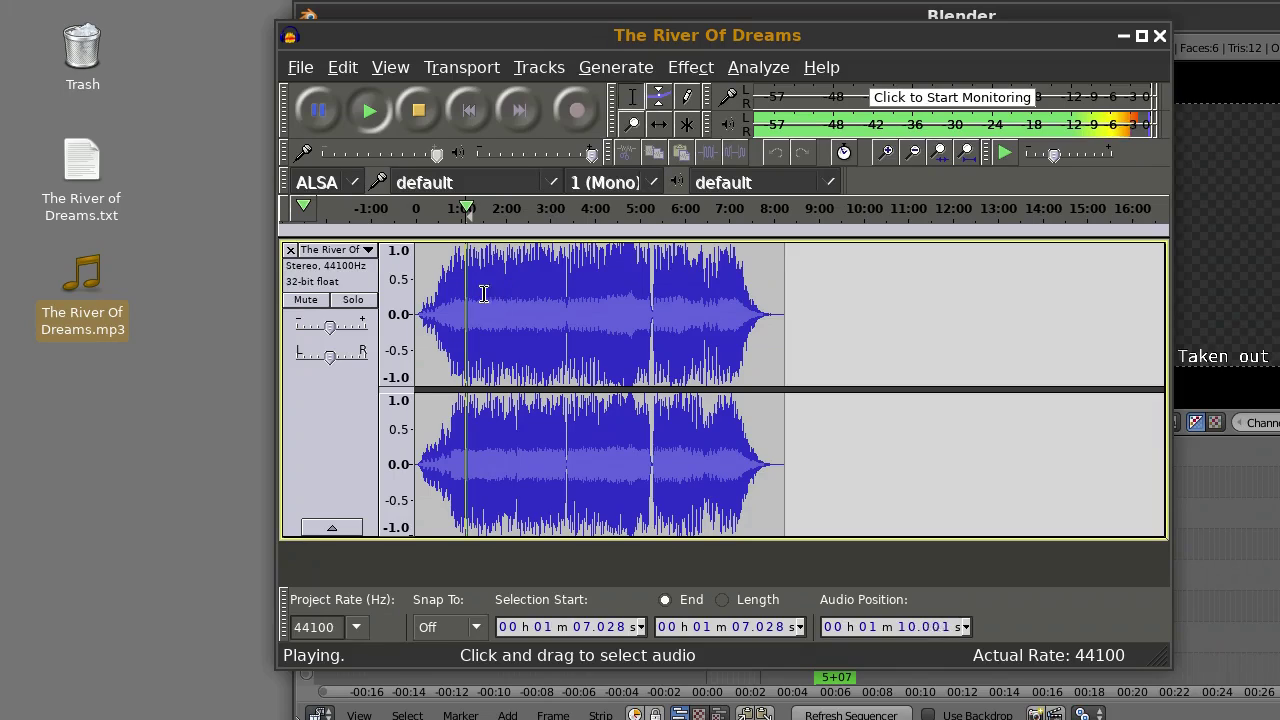
{"action": "key", "text": "space"}
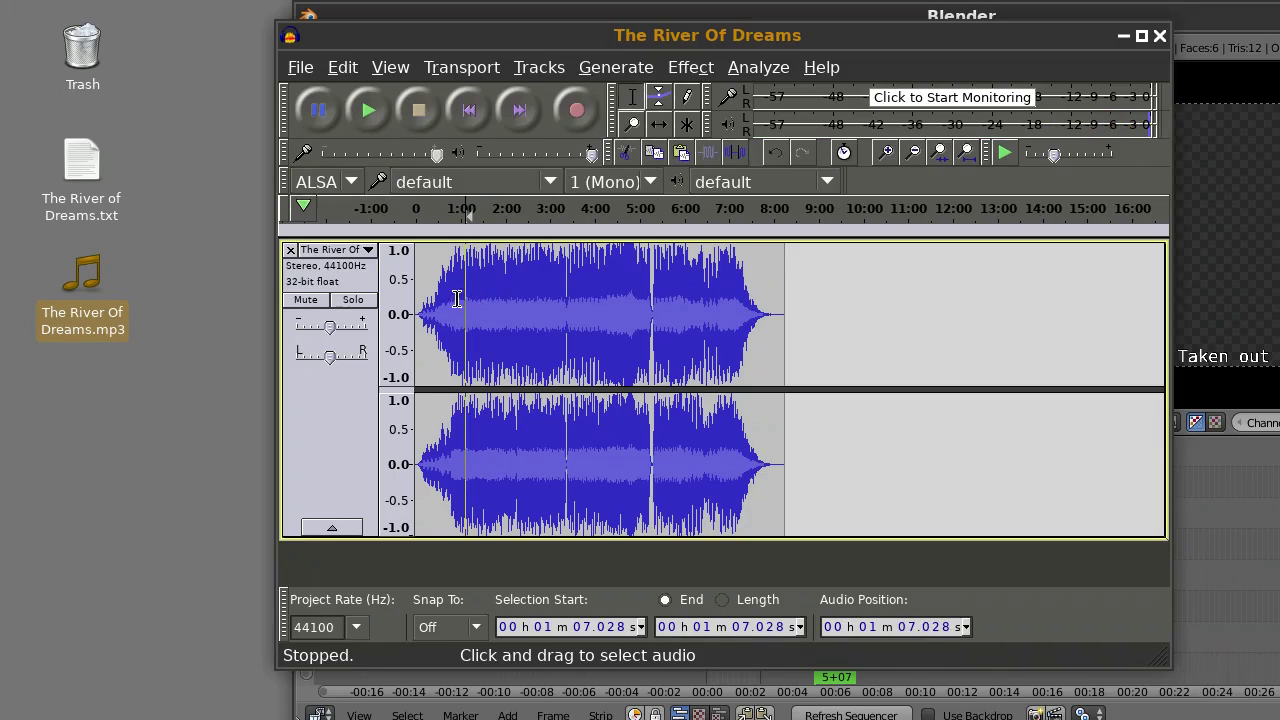
Step: Export the slowed track to the Desktop as The River Of Dreams_slow.wav in WAV signed 16-bit PCM format
{"action": "left_click", "coordinate": [339, 407]}
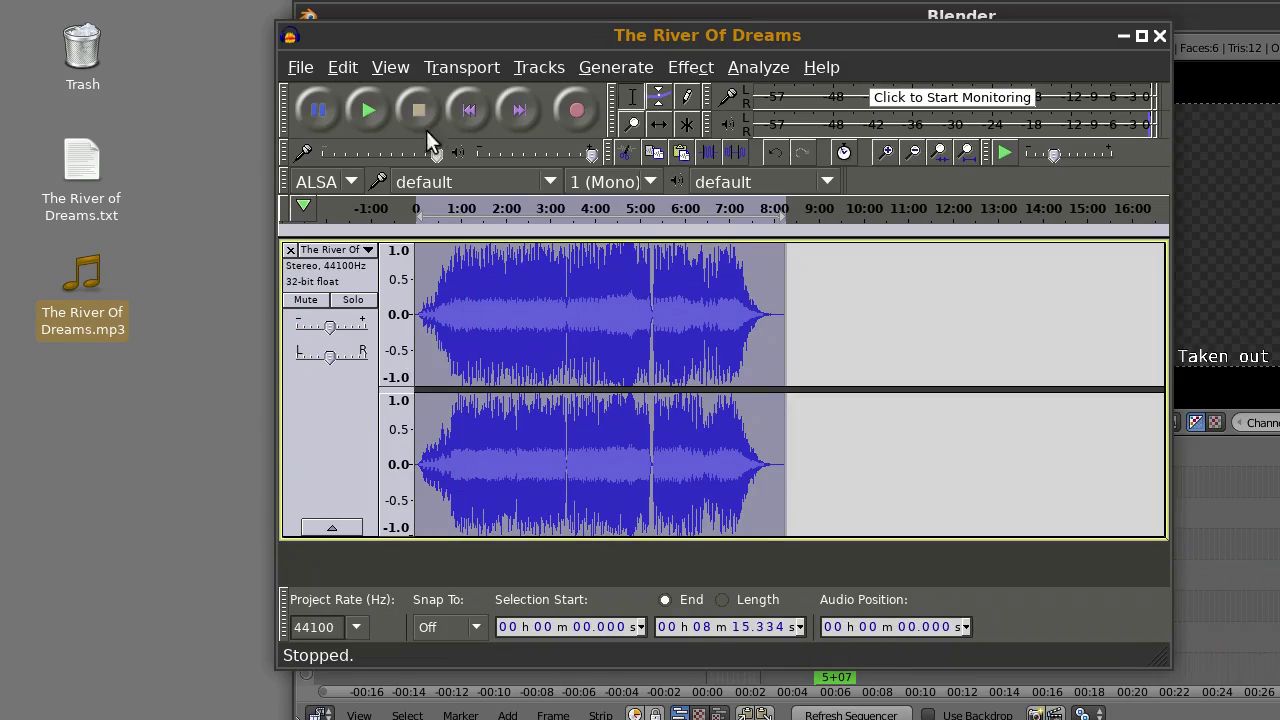
{"action": "left_click", "coordinate": [288, 72]}
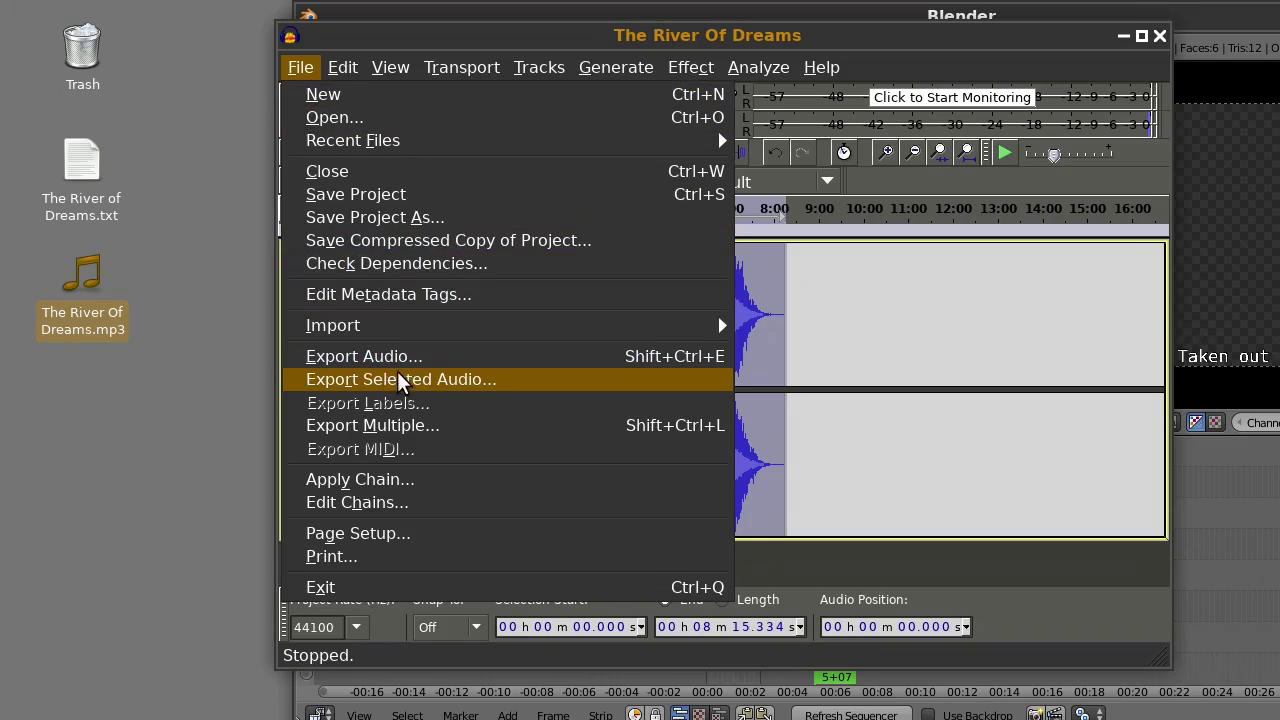
{"action": "left_click", "coordinate": [366, 356]}
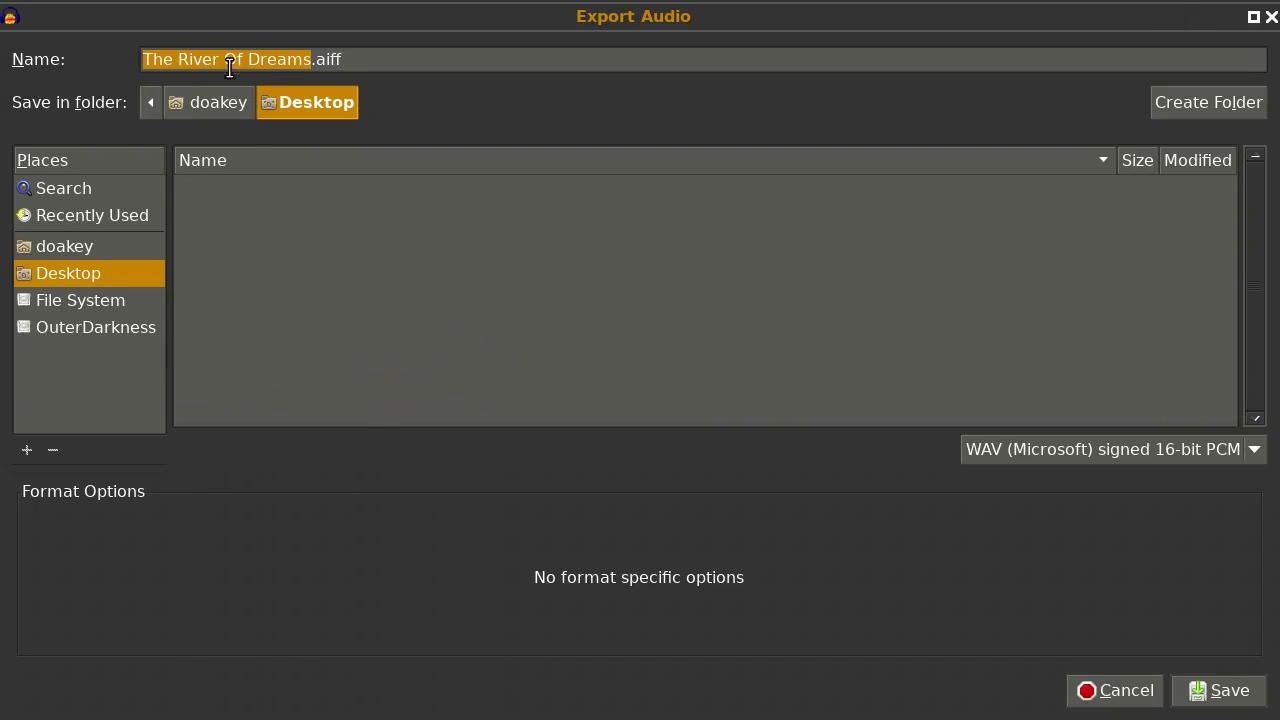
{"action": "double_click", "coordinate": [347, 60]}
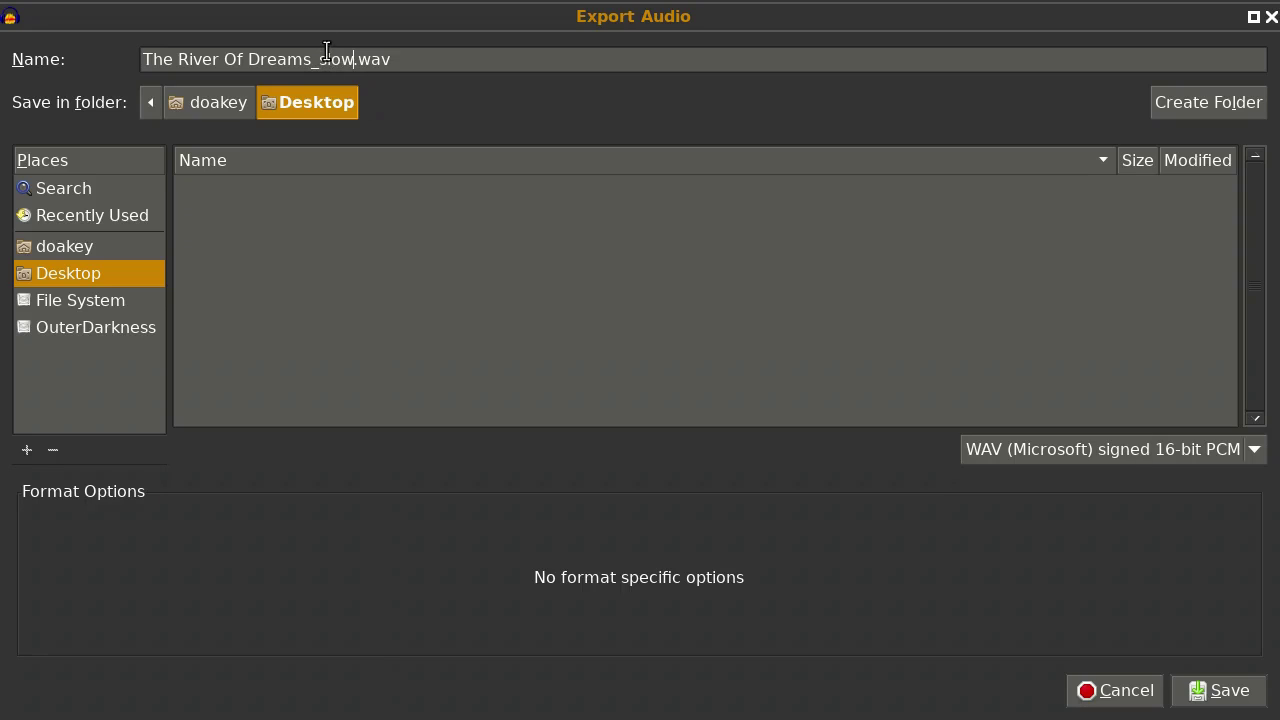
{"action": "left_click", "coordinate": [1226, 703]}
{"action": "left_click", "coordinate": [1180, 683]}
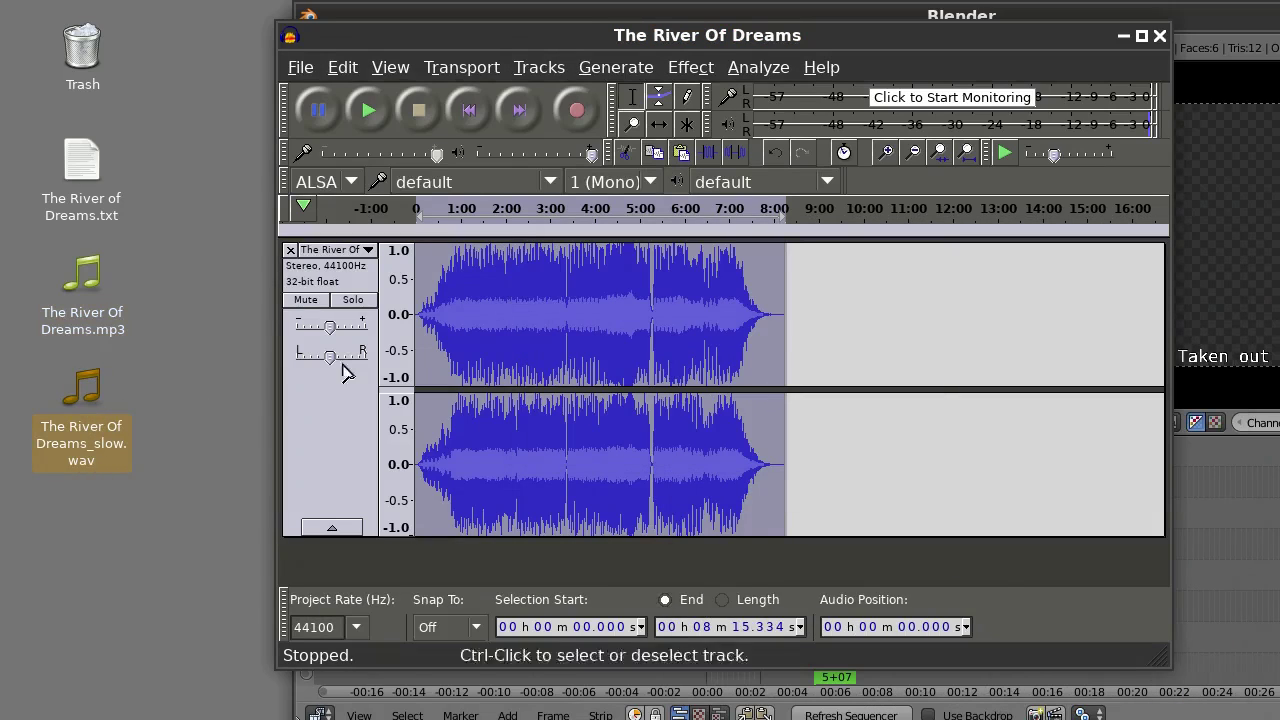
Step: Close Audacity without saving the project, and arrange the Blender window beside the slowed audio file on the desktop
{"action": "left_click", "coordinate": [1159, 36]}
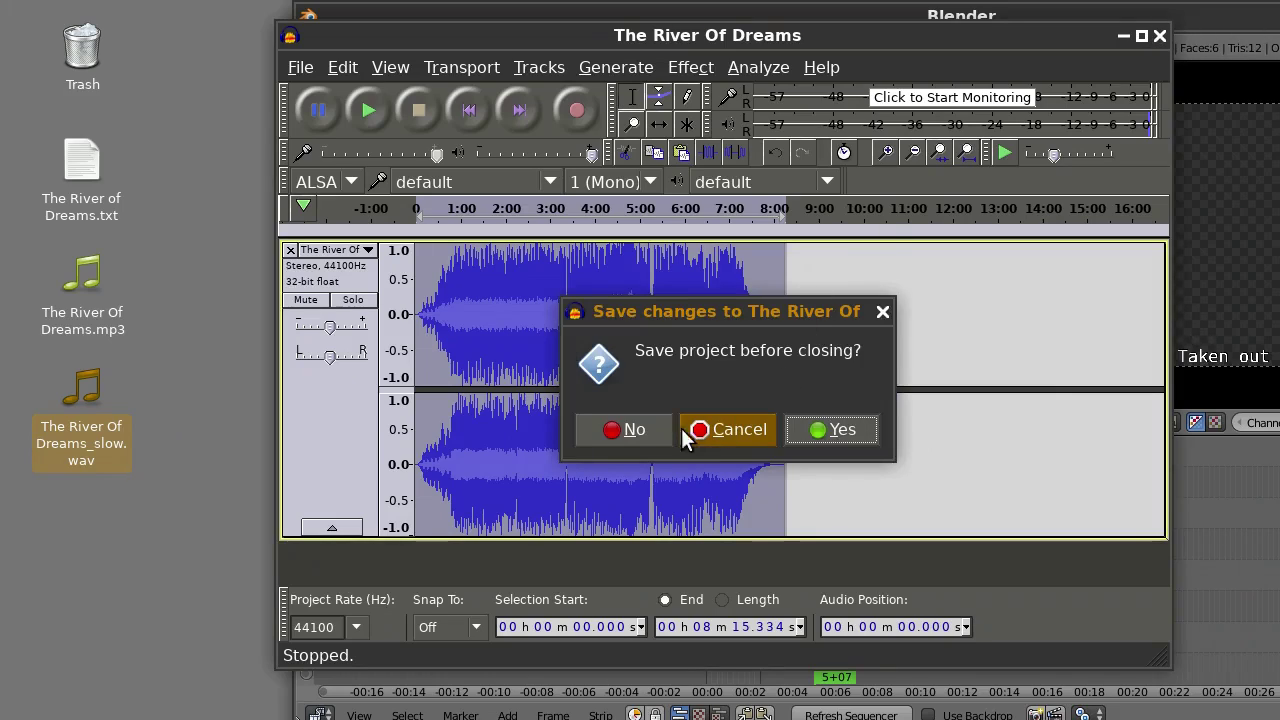
{"action": "left_click", "coordinate": [639, 432]}
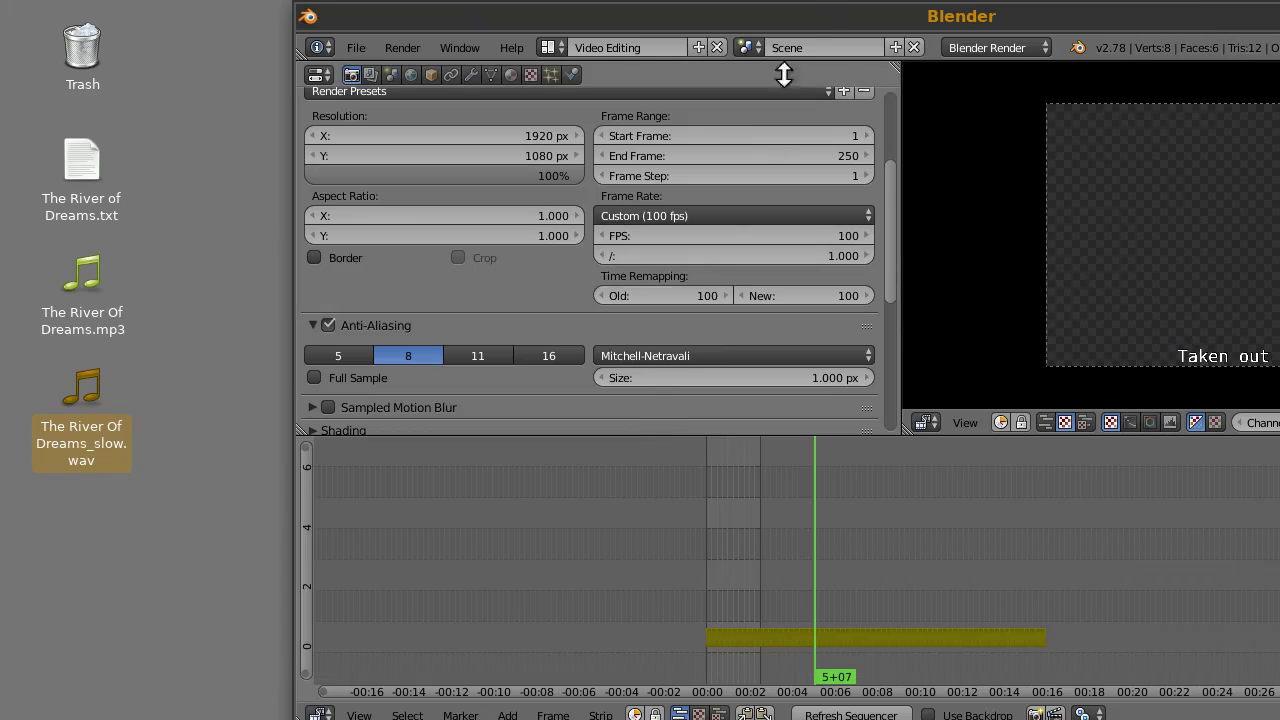
{"action": "left_click_drag", "start_coordinate": [828, 13], "coordinate": [667, 14]}
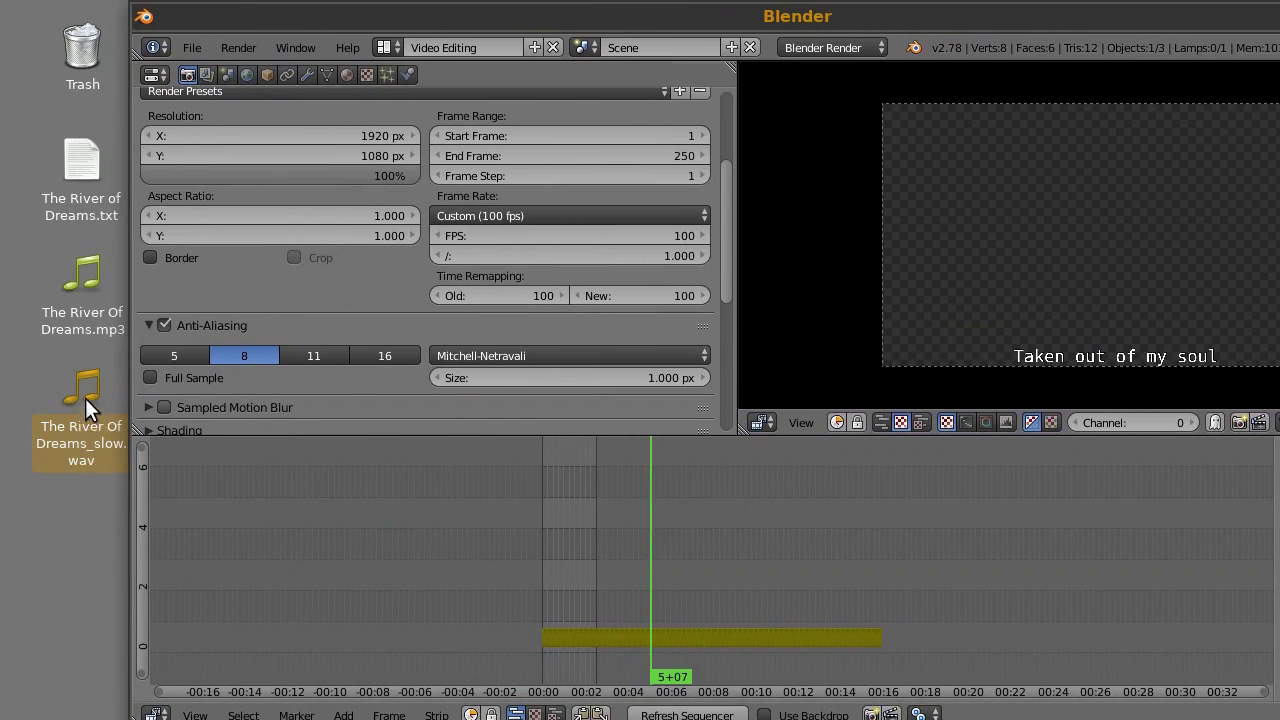
{"action": "left_click_drag", "start_coordinate": [85, 398], "coordinate": [99, 554]}
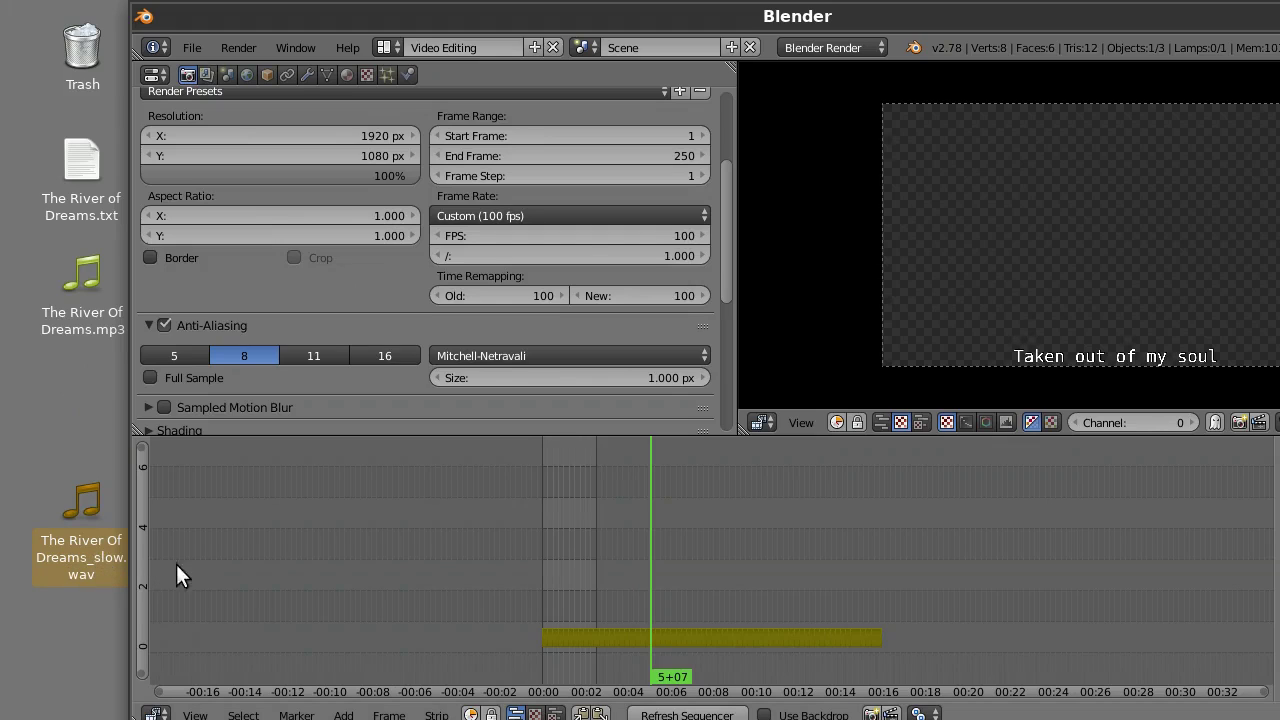
{"action": "scroll", "coordinate": [594, 580], "scroll_direction": "down", "scroll_amount": 2}
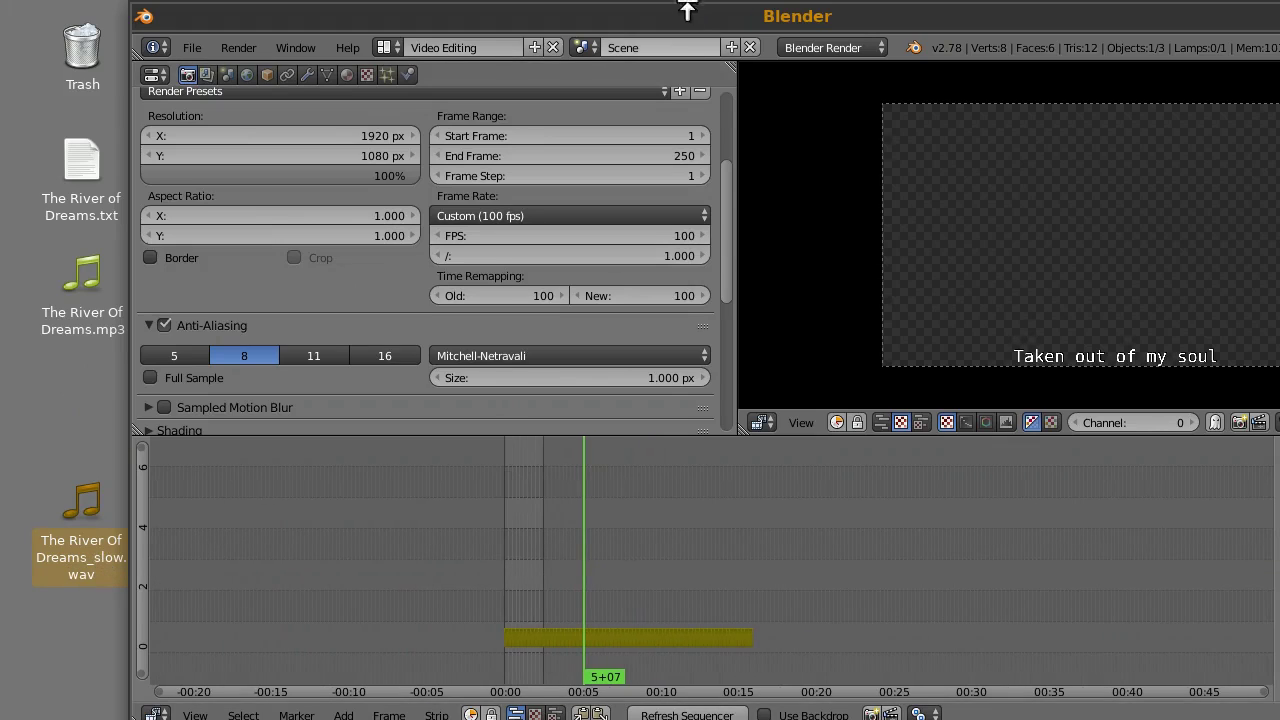
{"action": "left_click_drag", "start_coordinate": [686, 9], "coordinate": [714, 8]}
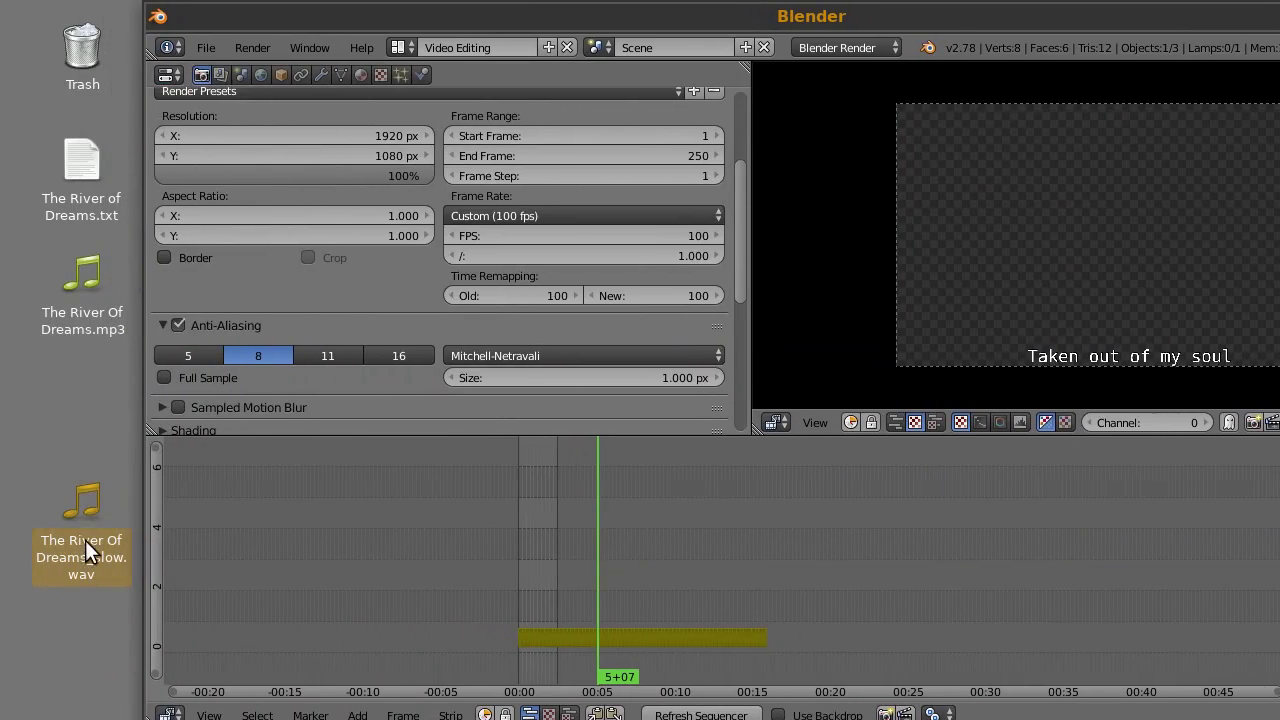
Step: Move all subtitle strips up to channel 2 so they start at about frame 165
{"action": "scroll", "coordinate": [551, 640], "scroll_direction": "up", "scroll_amount": 15}
{"action": "middle_click_drag", "start_coordinate": [520, 638], "coordinate": [1103, 608]}
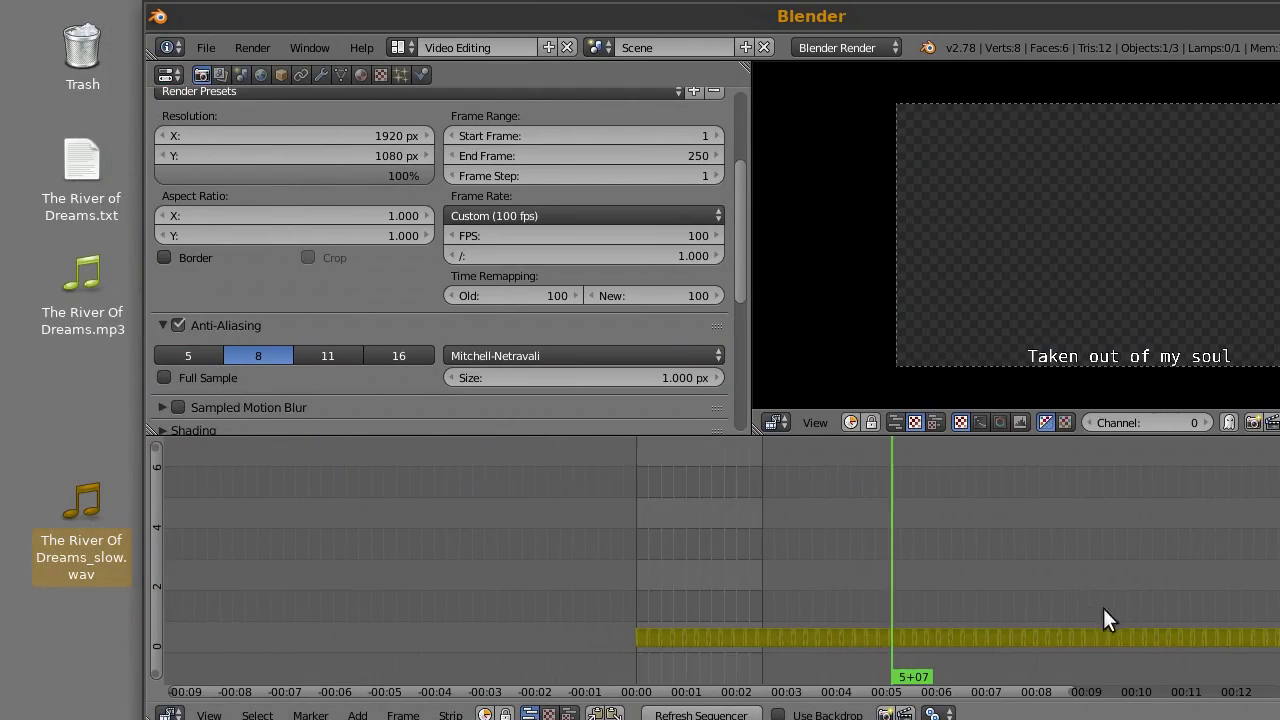
{"action": "scroll", "coordinate": [797, 613], "scroll_direction": "up", "scroll_amount": 15}
{"action": "middle_click_drag", "start_coordinate": [723, 605], "coordinate": [272, 622]}
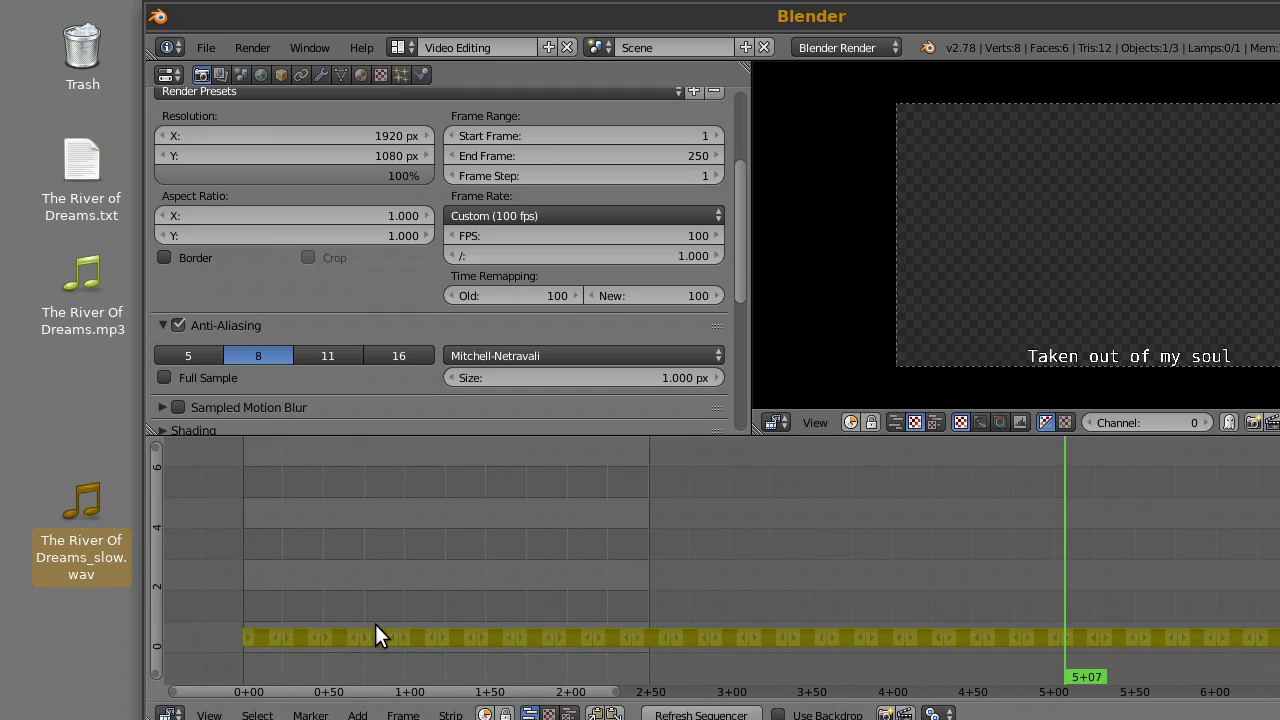
{"action": "right_click_drag", "start_coordinate": [389, 637], "coordinate": [660, 605]}
{"action": "scroll", "coordinate": [156, 616], "scroll_direction": "up", "scroll_amount": 5}
{"action": "middle_click_drag", "start_coordinate": [195, 620], "coordinate": [464, 612]}
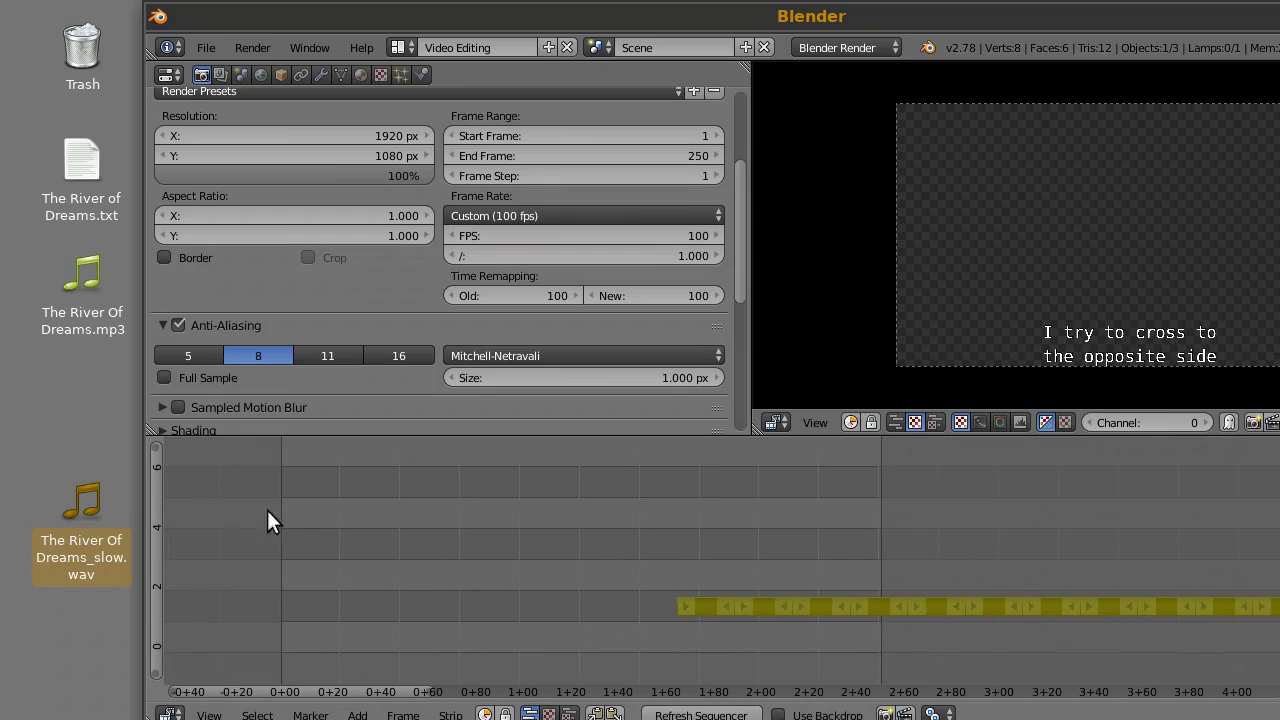
{"action": "scroll", "coordinate": [665, 598], "scroll_direction": "down", "scroll_amount": 15}
{"action": "middle_click_drag", "start_coordinate": [825, 555], "coordinate": [530, 552]}
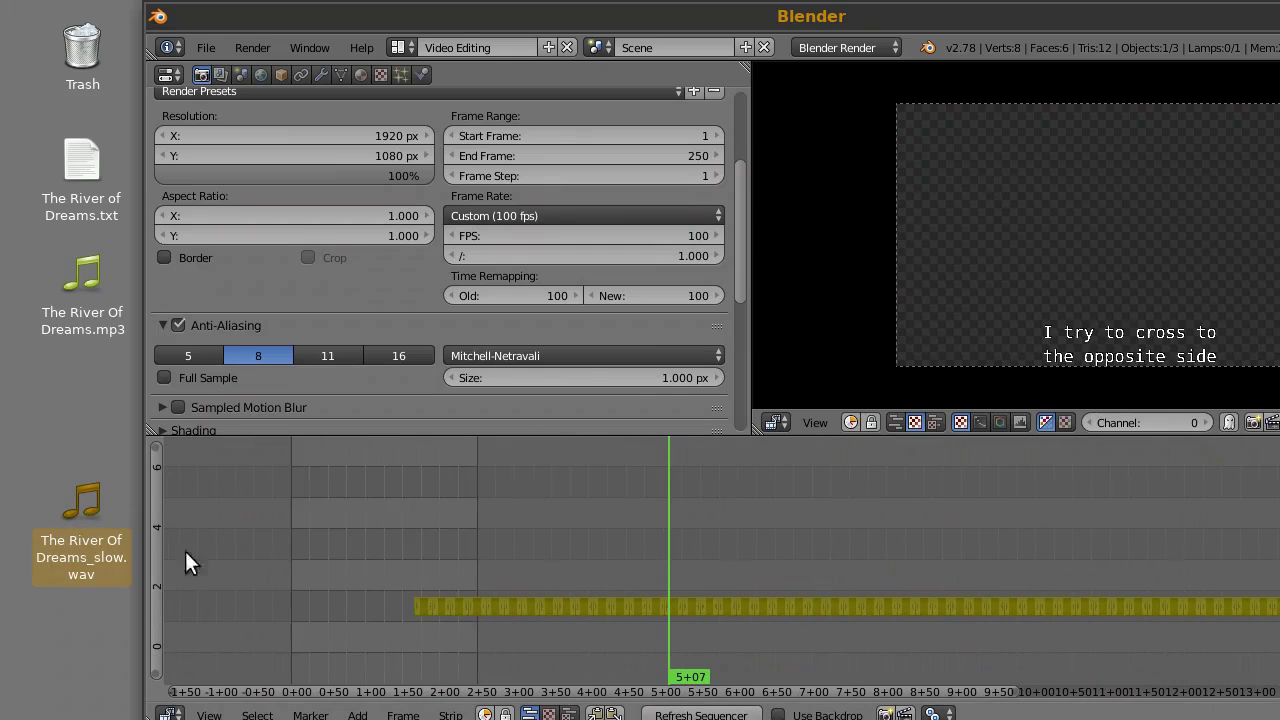
Step: Return the playhead to frame 1 and add The River Of Dreams_slow.wav from the desktop to channel 1
{"action": "left_click_drag", "start_coordinate": [610, 523], "coordinate": [628, 541]}
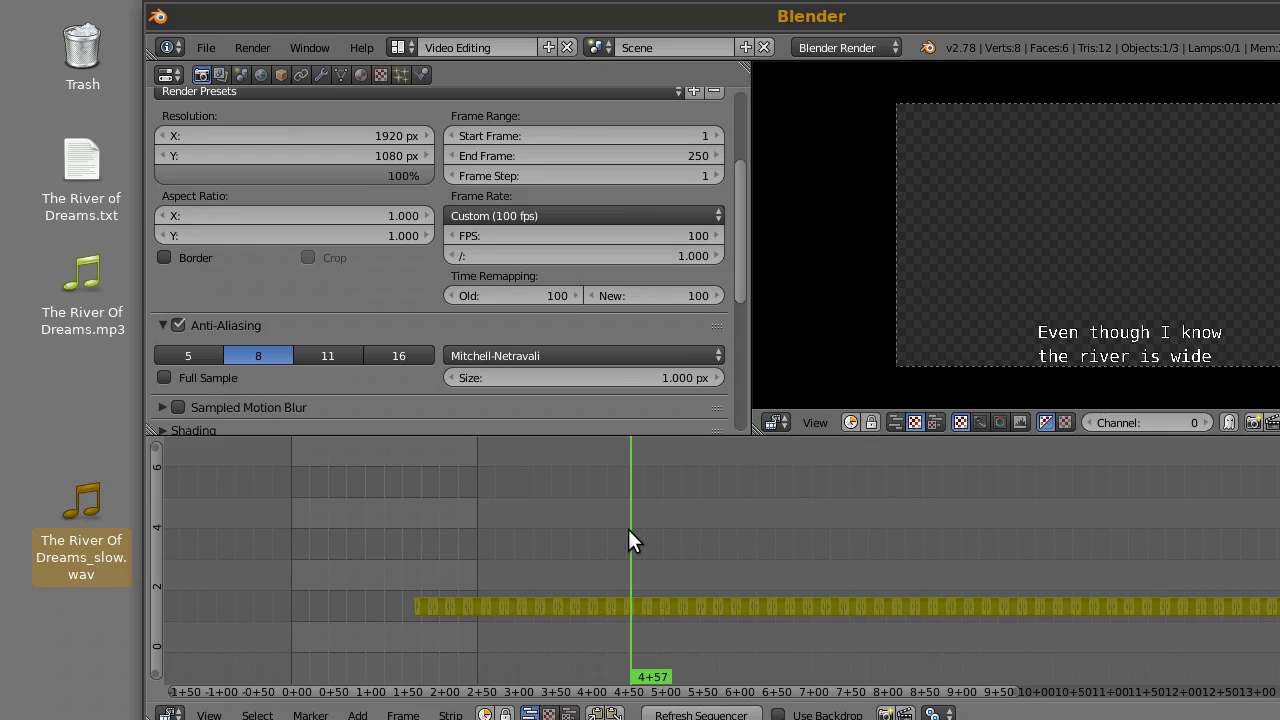
{"action": "key", "text": "shift+Left"}
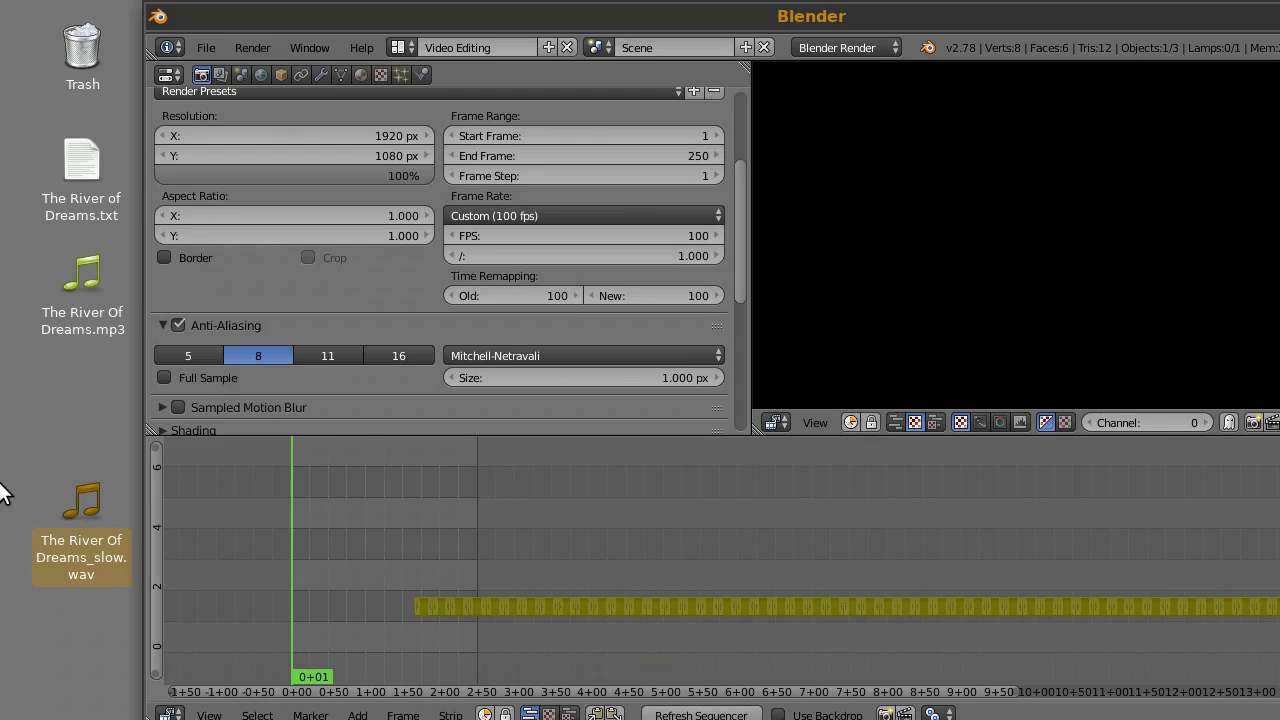
{"action": "left_click_drag", "start_coordinate": [66, 490], "coordinate": [321, 632]}
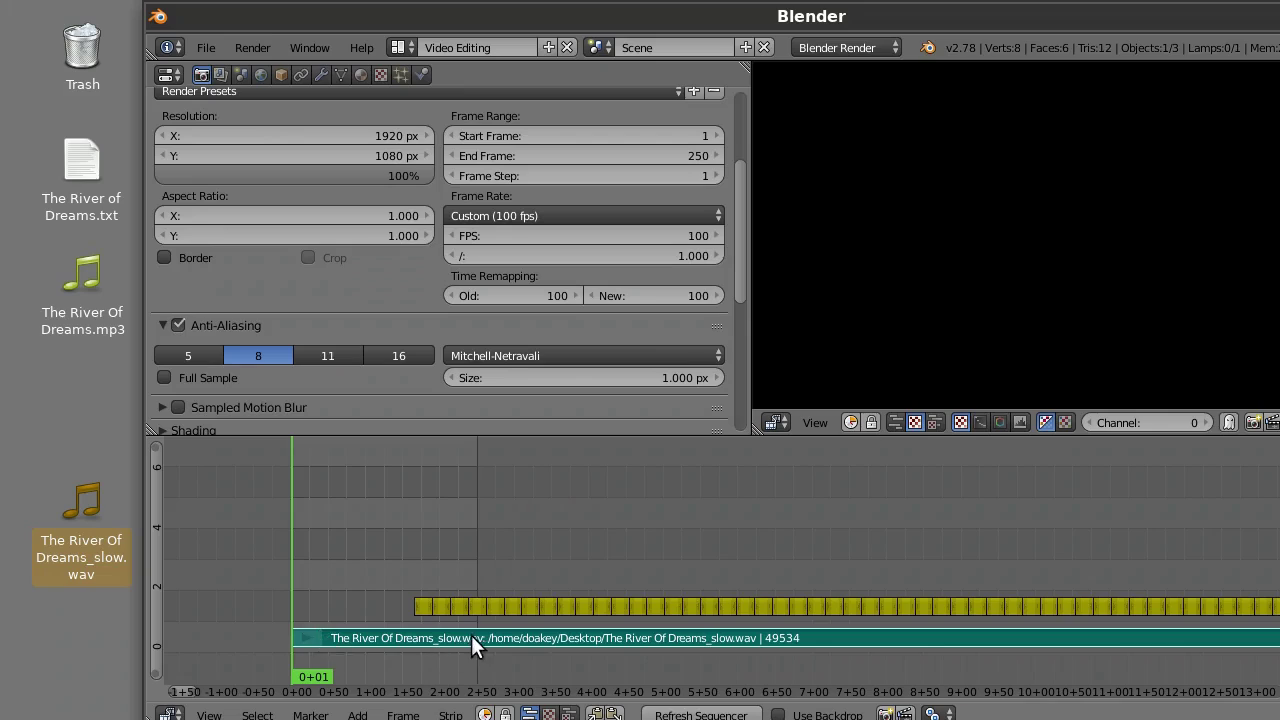
Step: Maximize the Blender window and turn on Draw Waveform for the slowed sound strip
{"action": "double_click", "coordinate": [943, 17]}
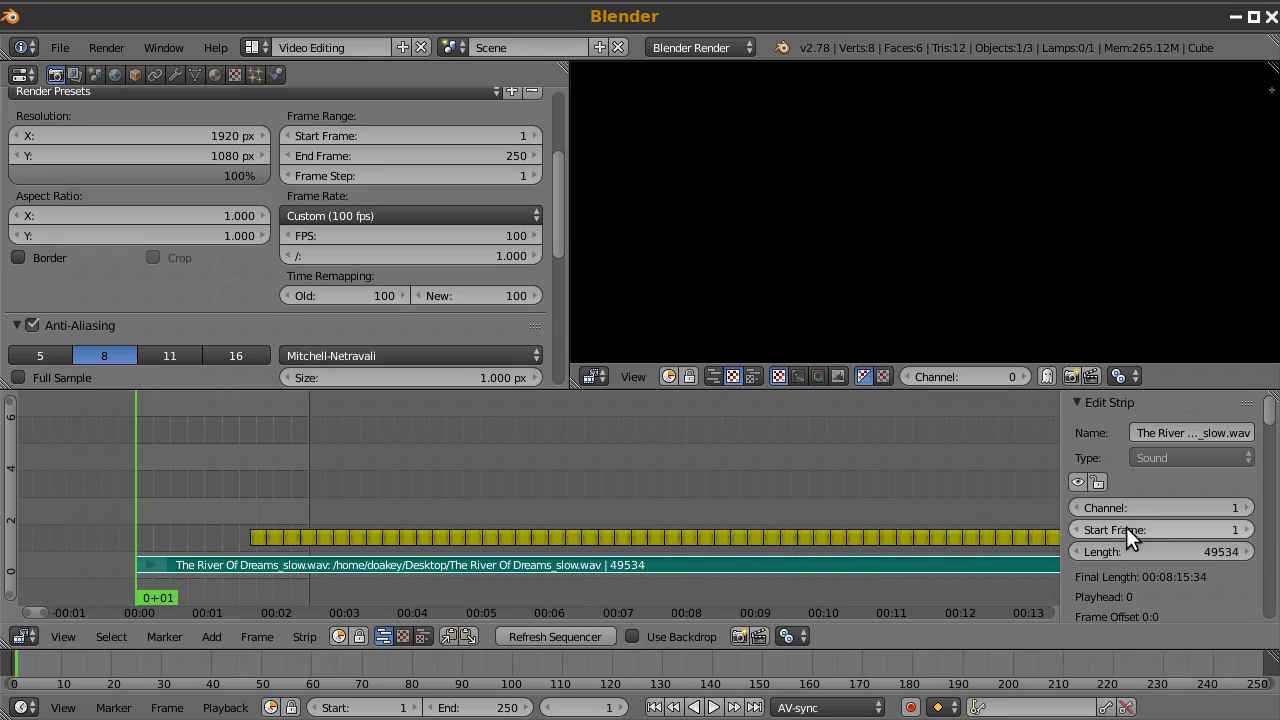
{"action": "scroll", "coordinate": [1153, 519], "scroll_direction": "down", "scroll_amount": 8}
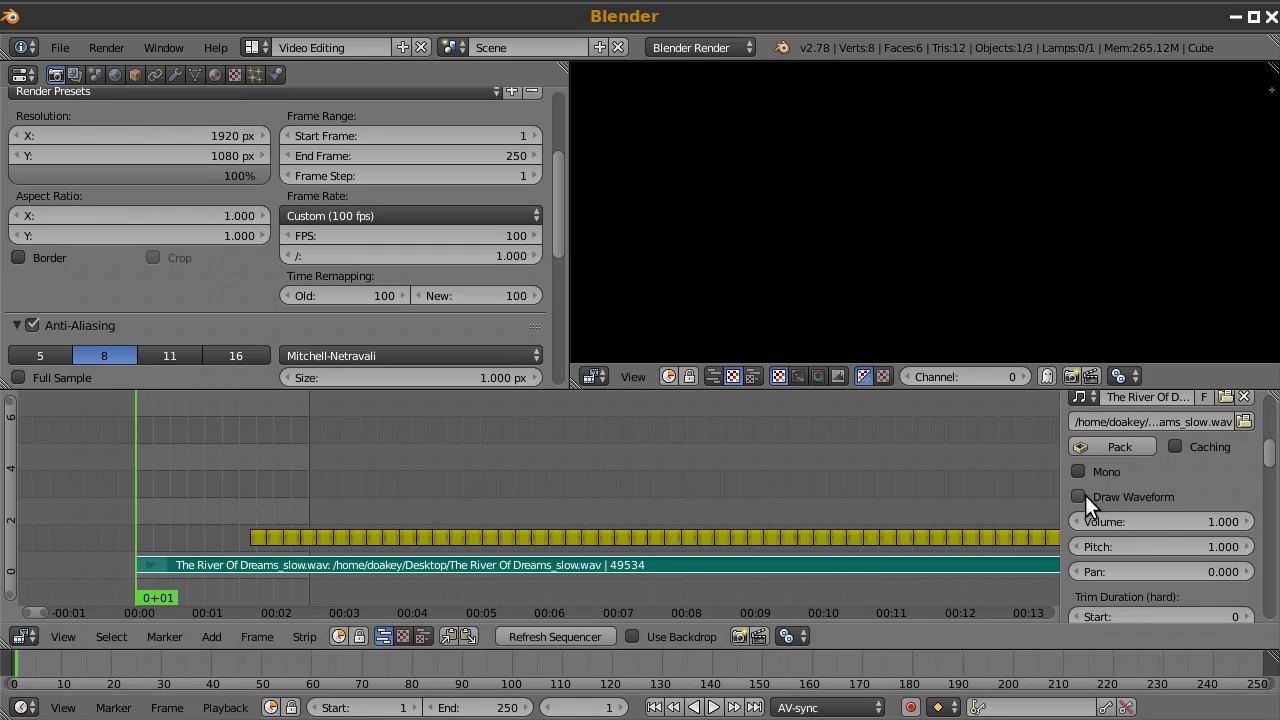
{"action": "left_click", "coordinate": [1079, 496]}
{"action": "scroll", "coordinate": [562, 535], "scroll_direction": "down", "scroll_amount": 5}
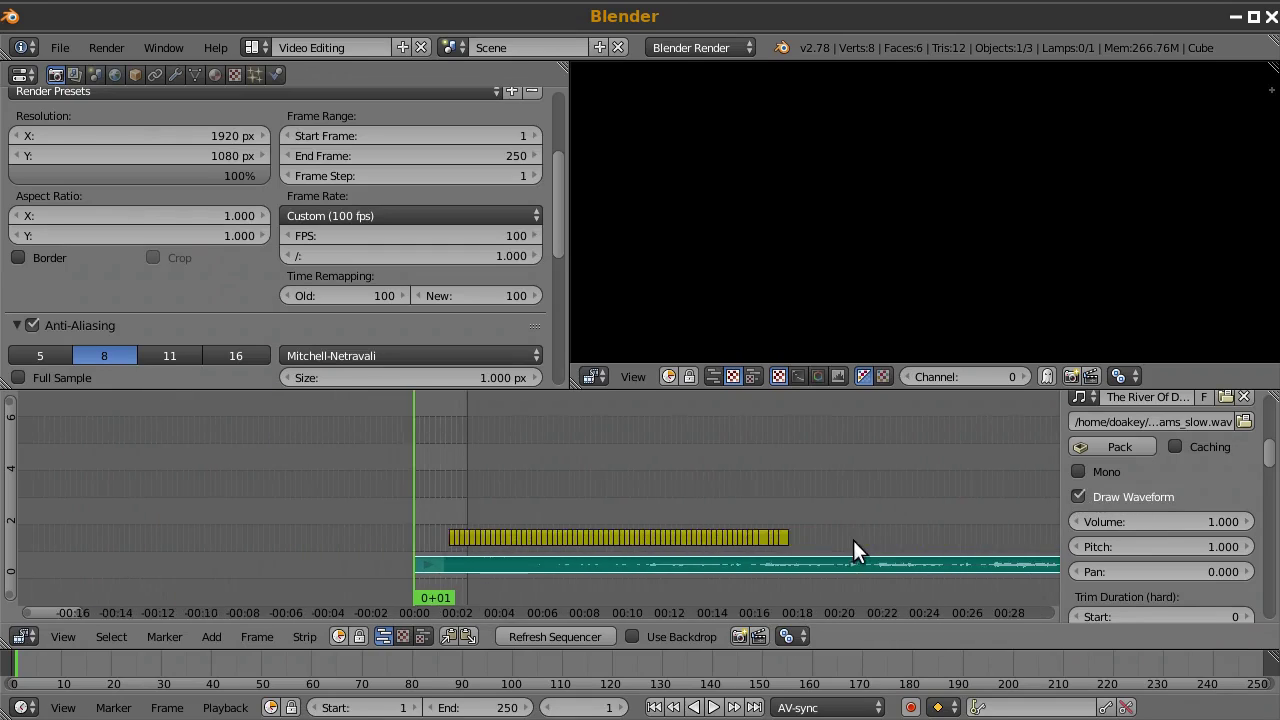
Step: Fit the scene's frame range to the sound strip, with the end frame at 49534
{"action": "middle_click_drag", "start_coordinate": [853, 548], "coordinate": [872, 484]}
{"action": "scroll", "coordinate": [803, 507], "scroll_direction": "down", "scroll_amount": 12}
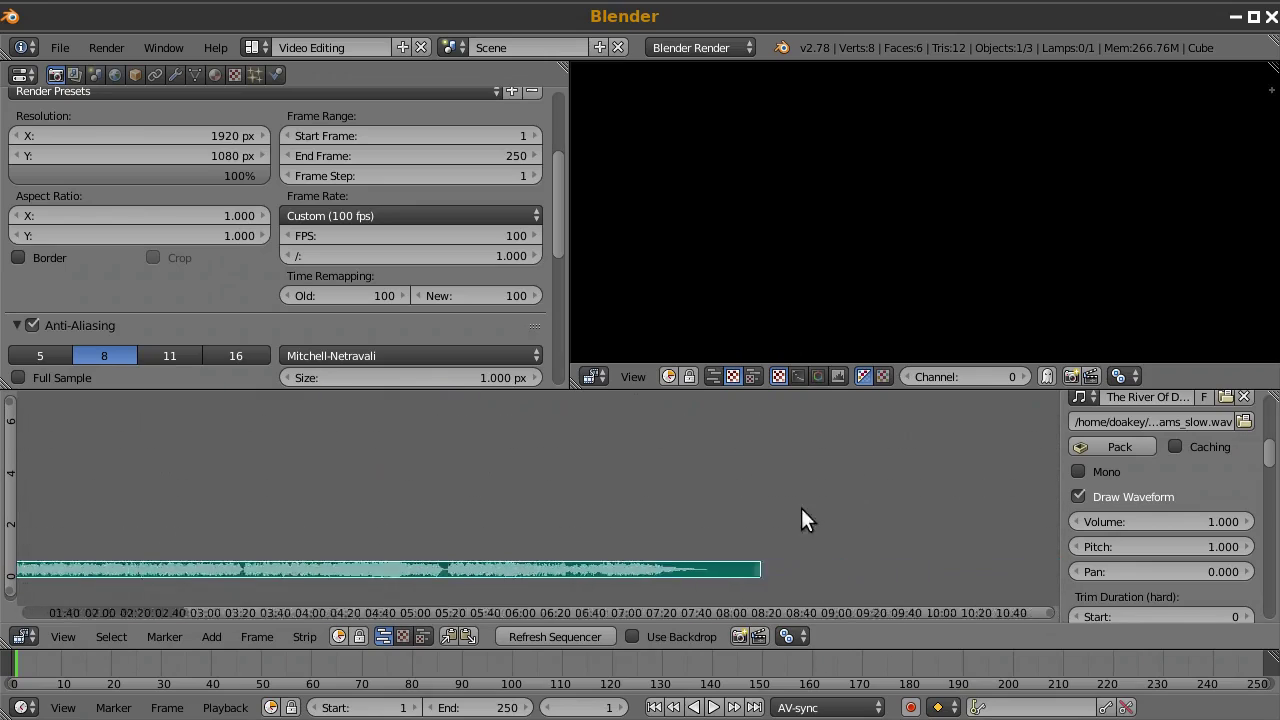
{"action": "middle_click_drag", "start_coordinate": [801, 508], "coordinate": [226, 478]}
{"action": "scroll", "coordinate": [300, 482], "scroll_direction": "up", "scroll_amount": 7}
{"action": "middle_click_drag", "start_coordinate": [340, 486], "coordinate": [855, 462]}
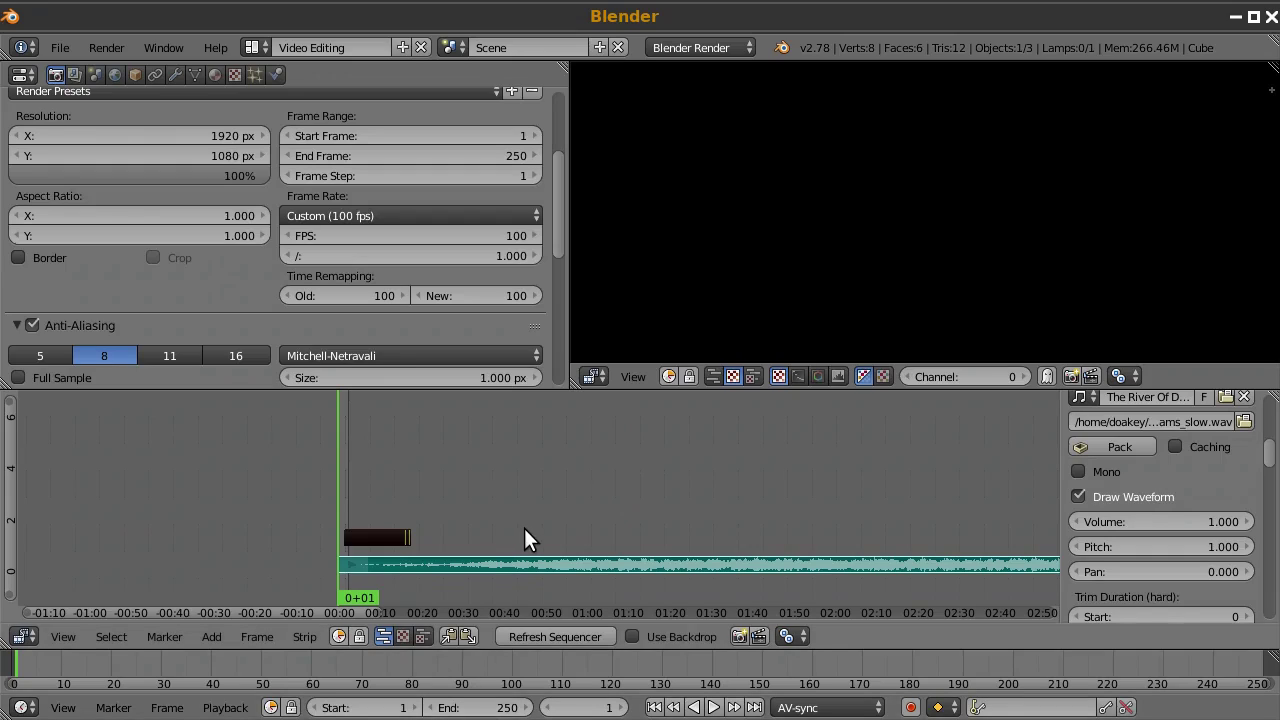
{"action": "key", "text": "ctrl+alt+p"}
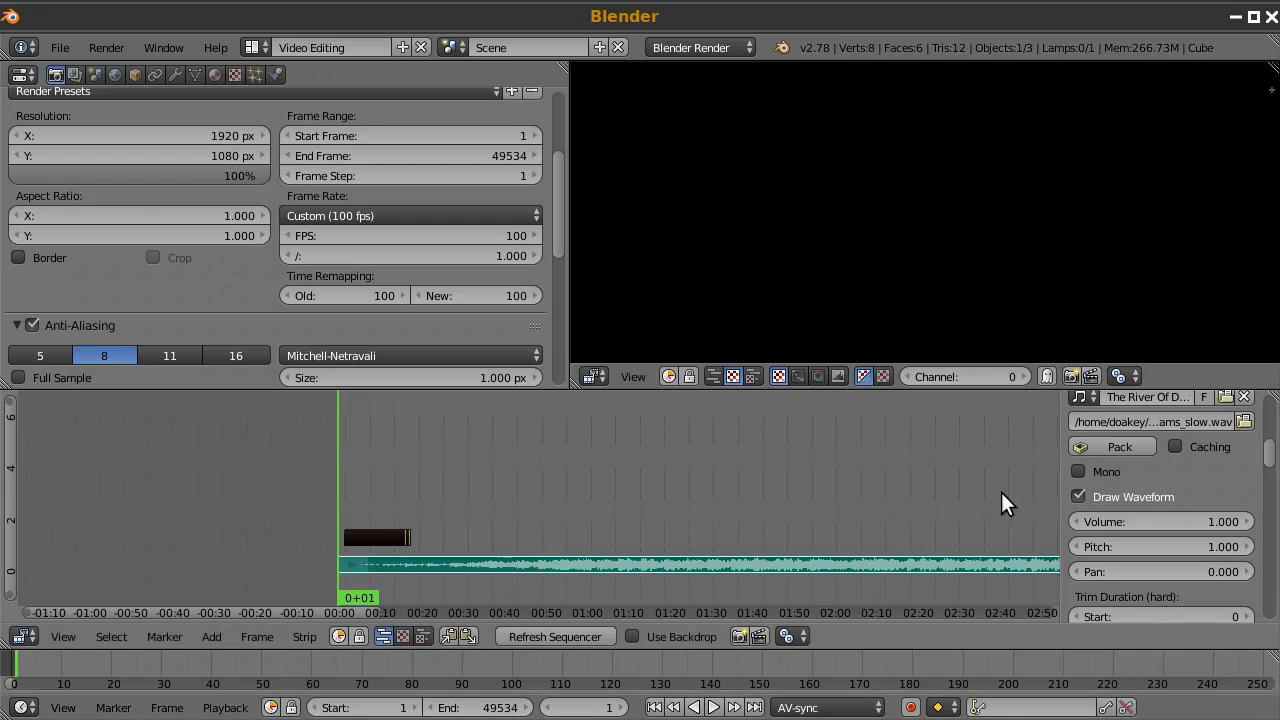
Step: Inspect the sound strip up to the end of the frame range and scrub the playhead to about 03:15+29
{"action": "scroll", "coordinate": [1001, 492], "scroll_direction": "down", "scroll_amount": 8}
{"action": "middle_click_drag", "start_coordinate": [955, 519], "coordinate": [97, 494]}
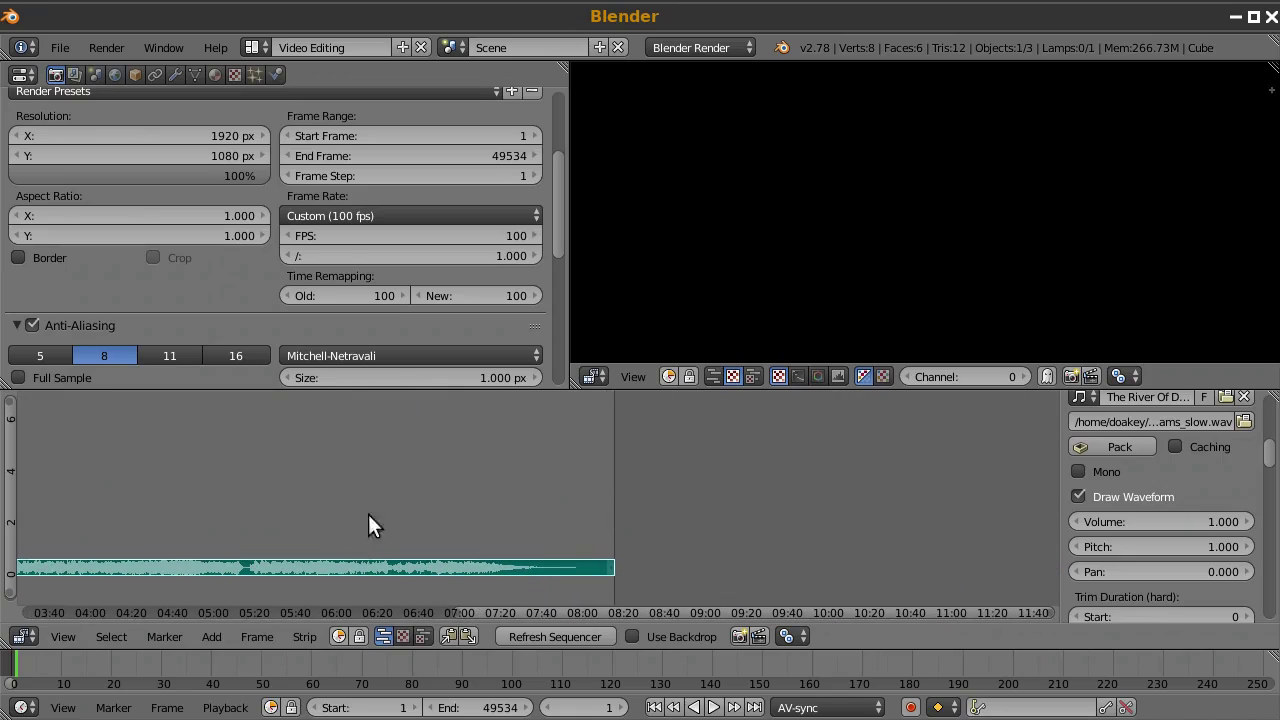
{"action": "middle_click_drag", "start_coordinate": [300, 512], "coordinate": [818, 500]}
{"action": "left_click_drag", "start_coordinate": [460, 512], "coordinate": [517, 514]}
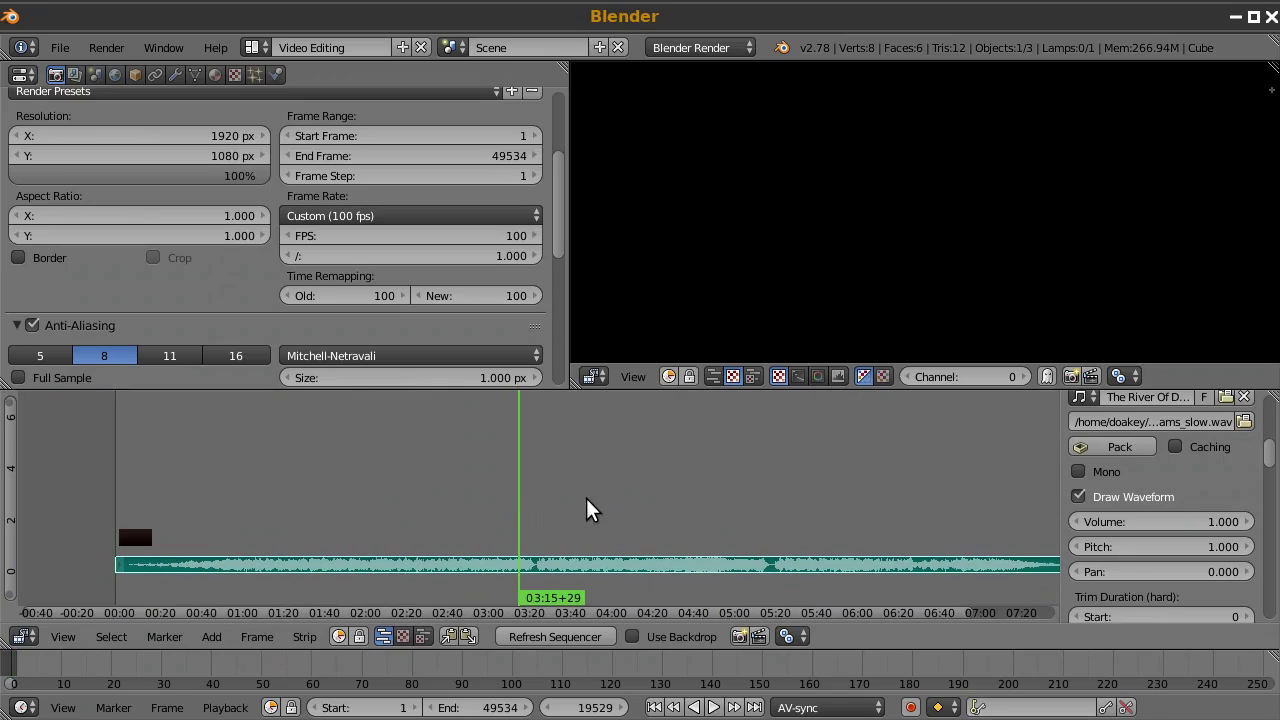
Step: Play a short stretch of the slowed song and scrub the playhead back to about 02:10+89
{"action": "key", "text": "alt+a"}
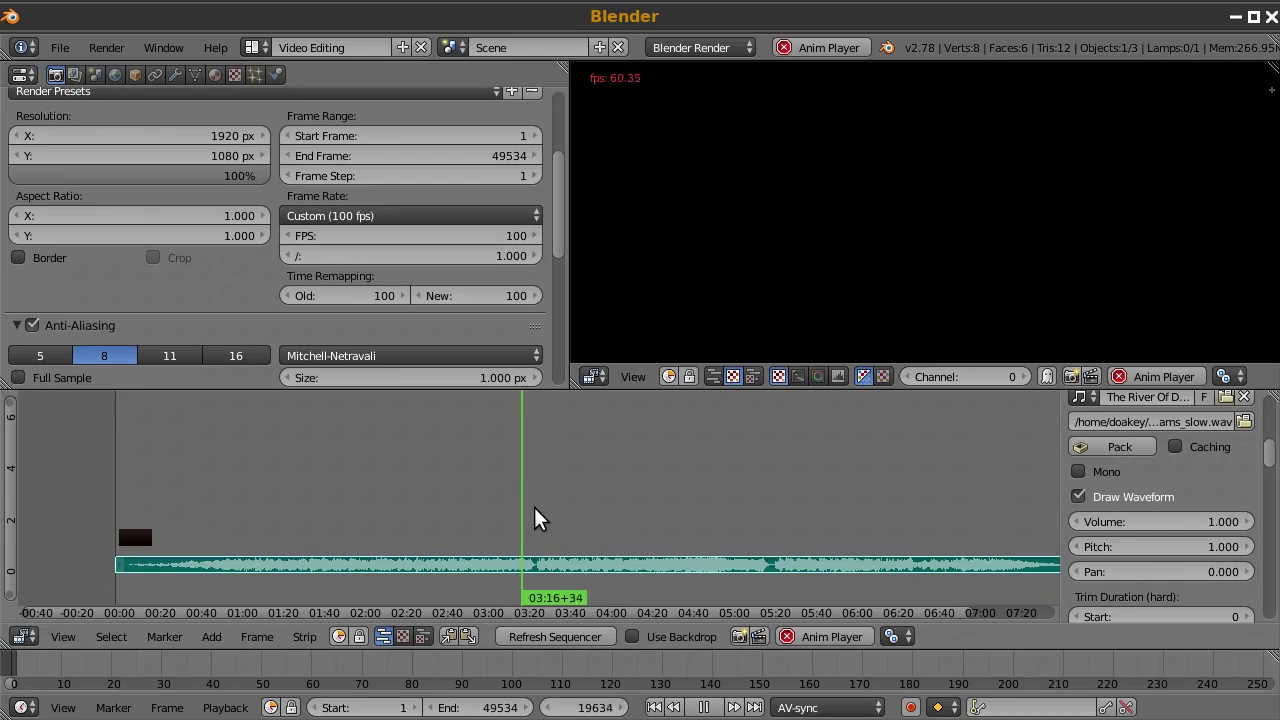
{"action": "key", "text": "alt+a"}
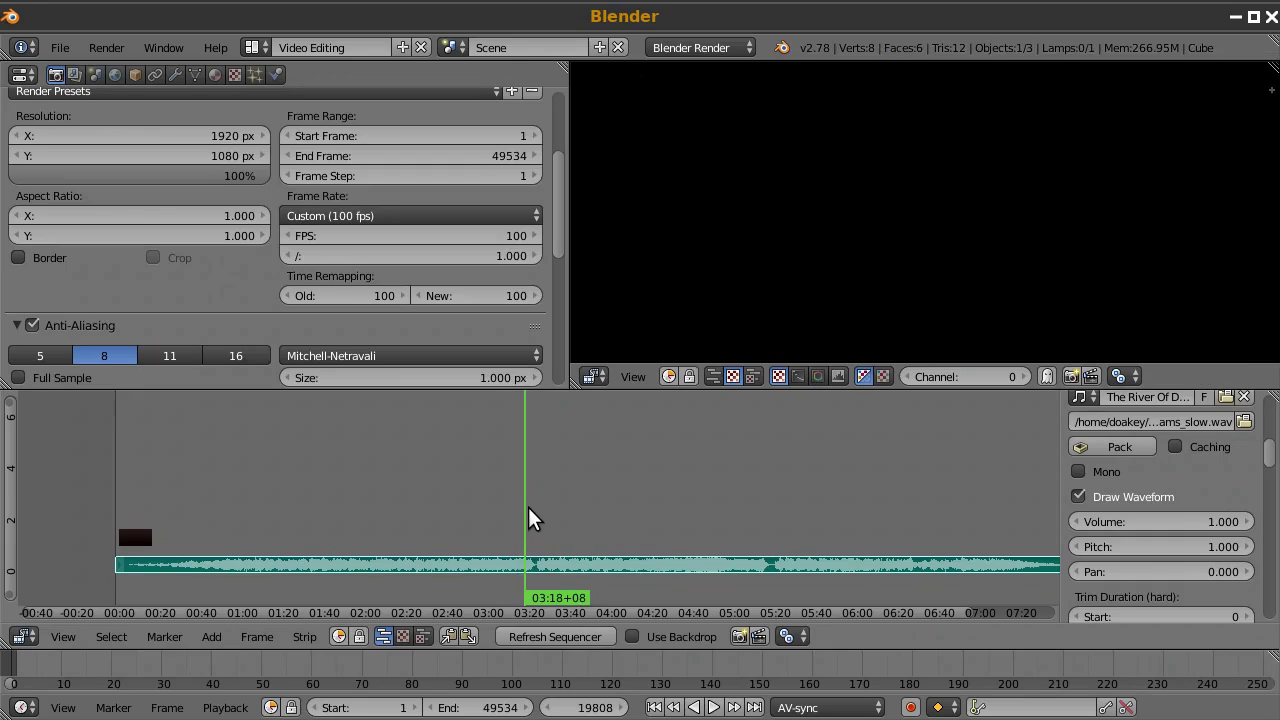
{"action": "left_click_drag", "start_coordinate": [519, 515], "coordinate": [386, 545]}
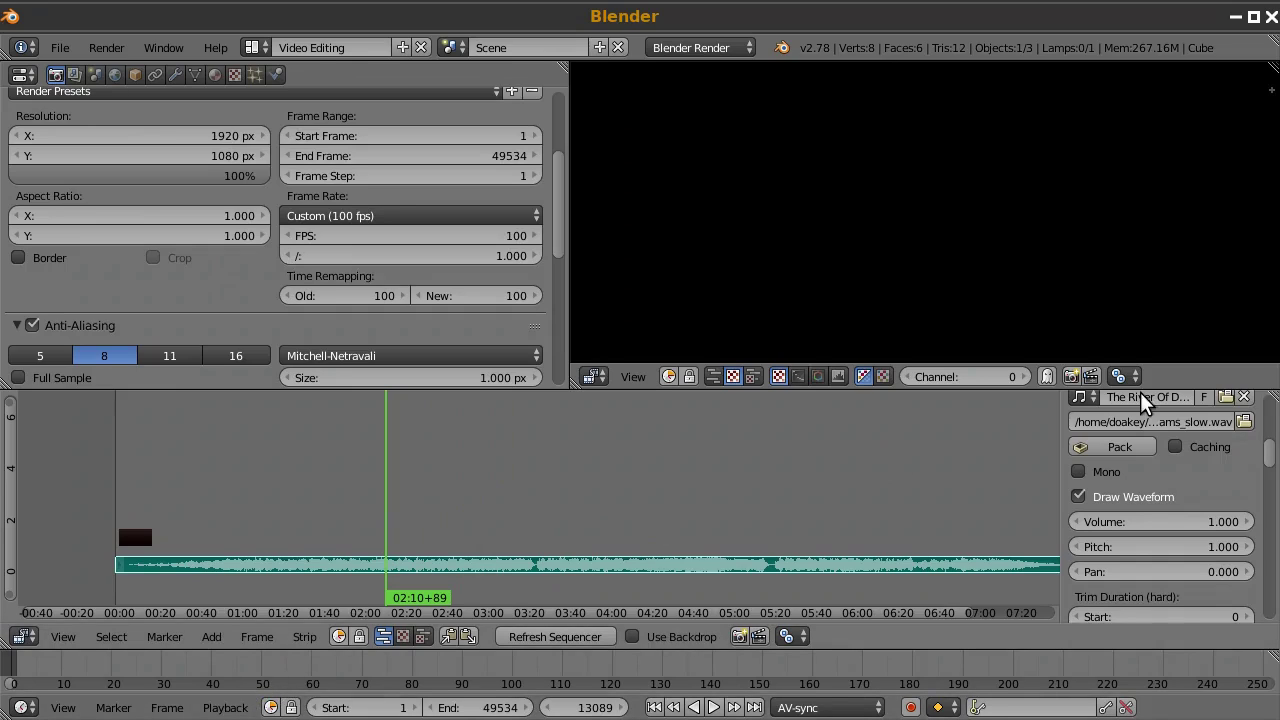
Step: Look through the strip settings and playback options, and scrub the playhead back to about 13+23, over the subtitle strips
{"action": "scroll", "coordinate": [1160, 505], "scroll_direction": "down", "scroll_amount": 15}
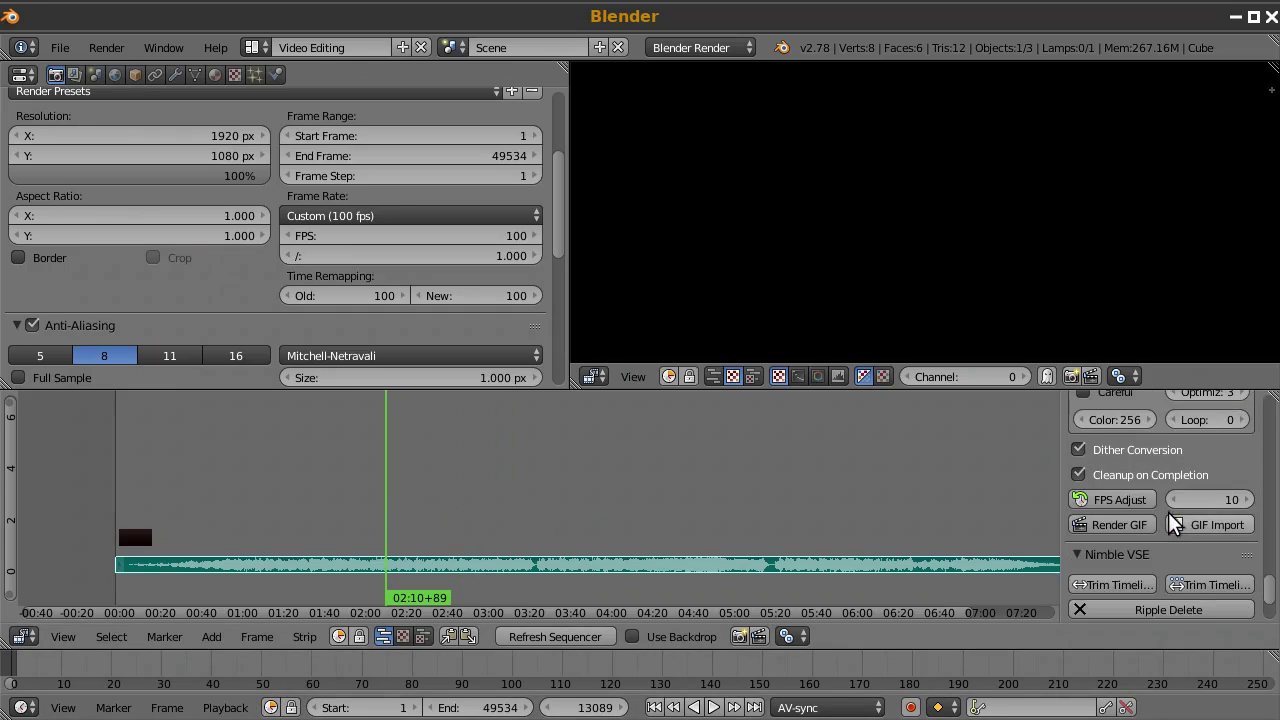
{"action": "scroll", "coordinate": [1170, 525], "scroll_direction": "down", "scroll_amount": 8}
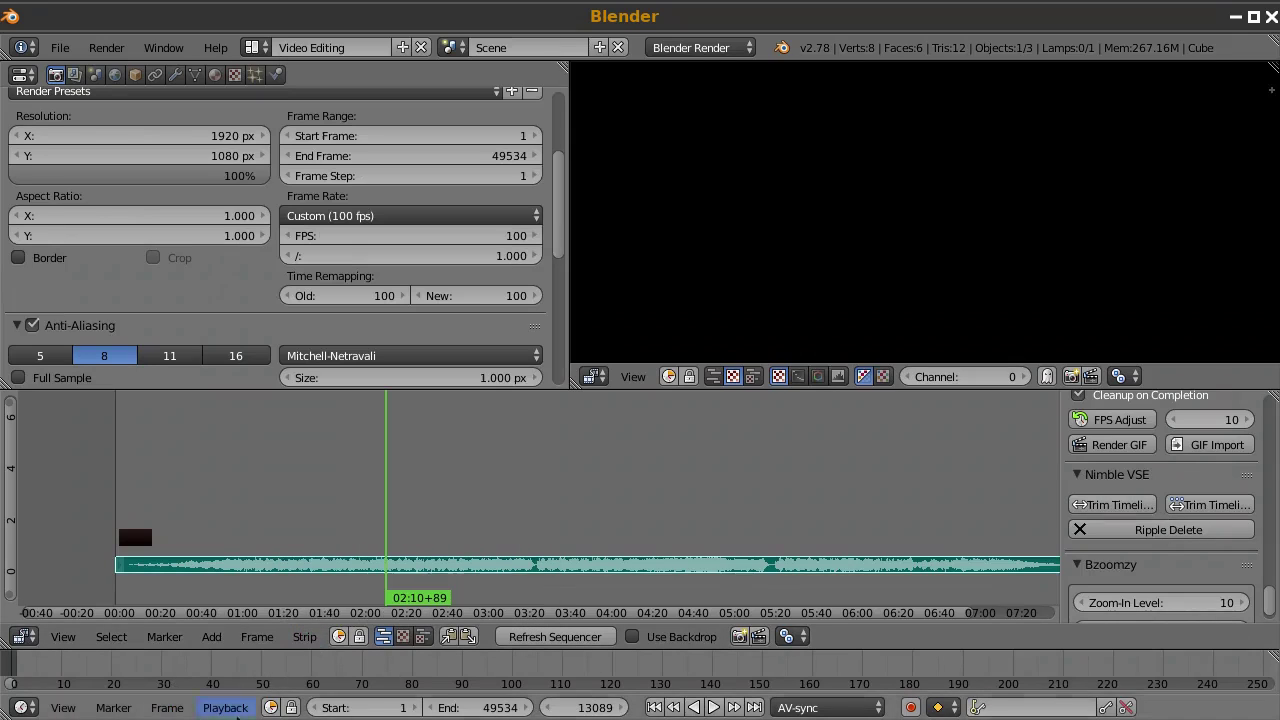
{"action": "left_click", "coordinate": [228, 707]}
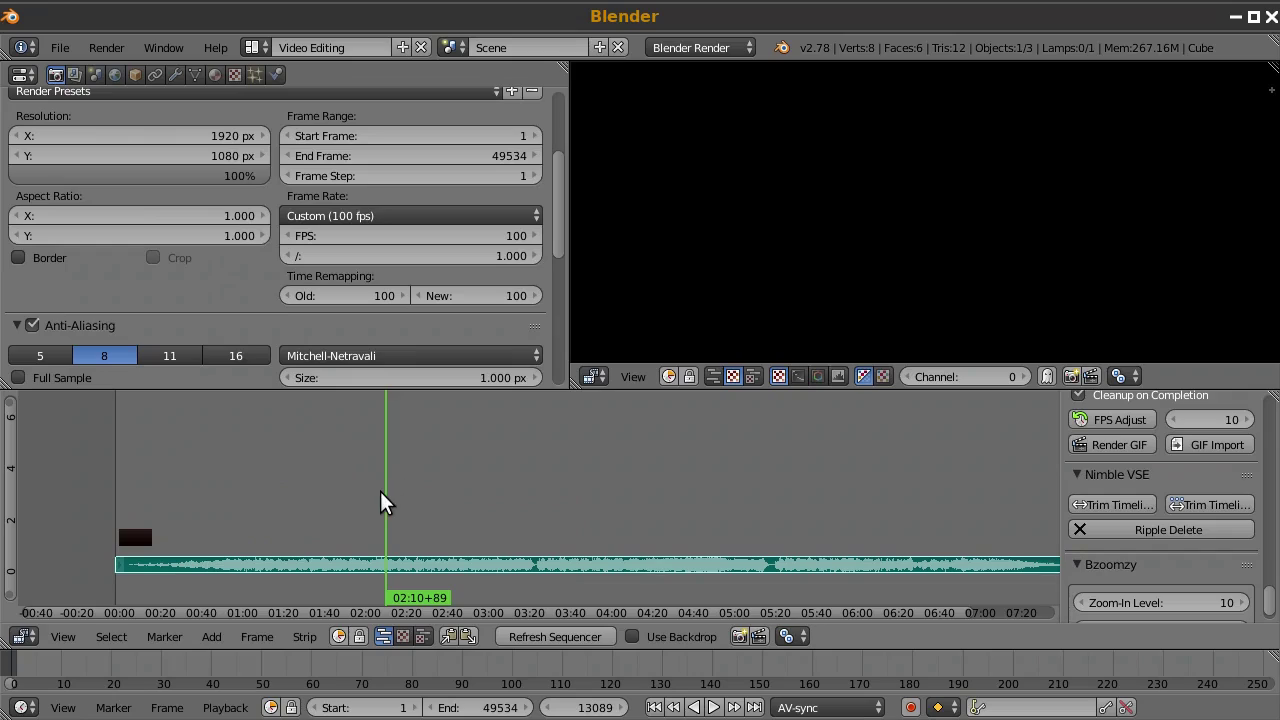
{"action": "left_click_drag", "start_coordinate": [390, 503], "coordinate": [333, 522]}
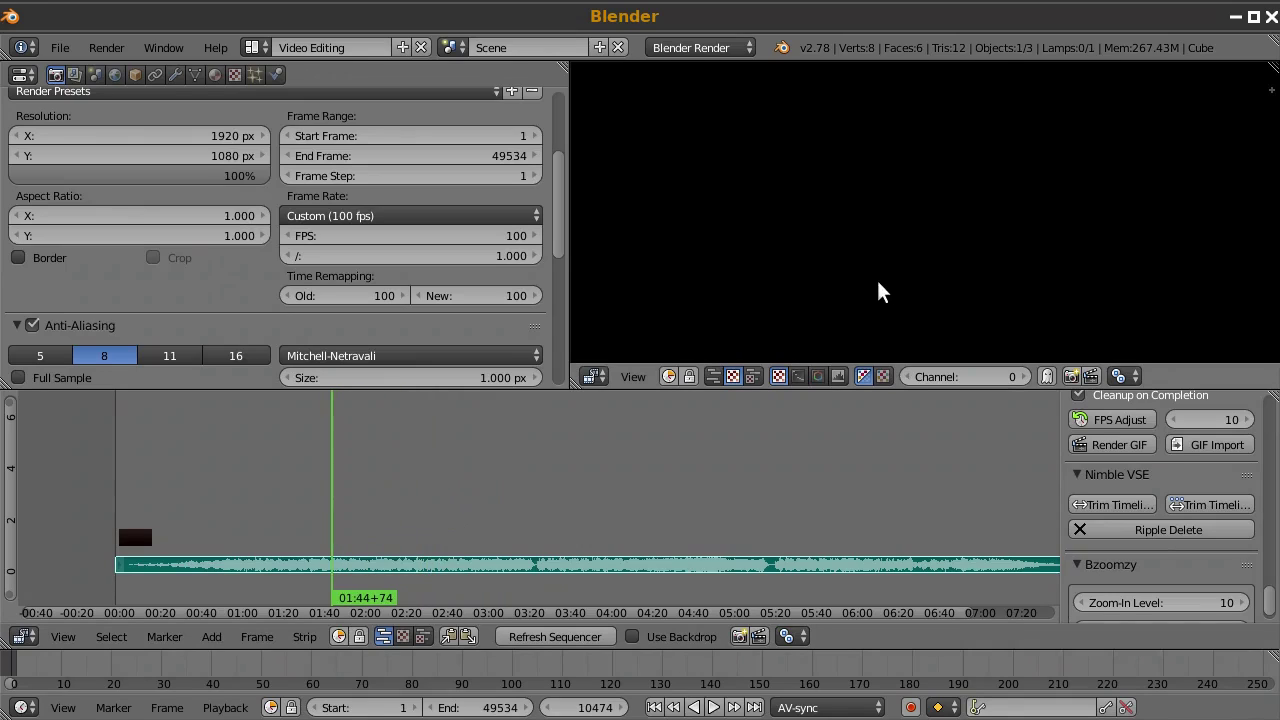
{"action": "left_click_drag", "start_coordinate": [206, 509], "coordinate": [143, 494]}
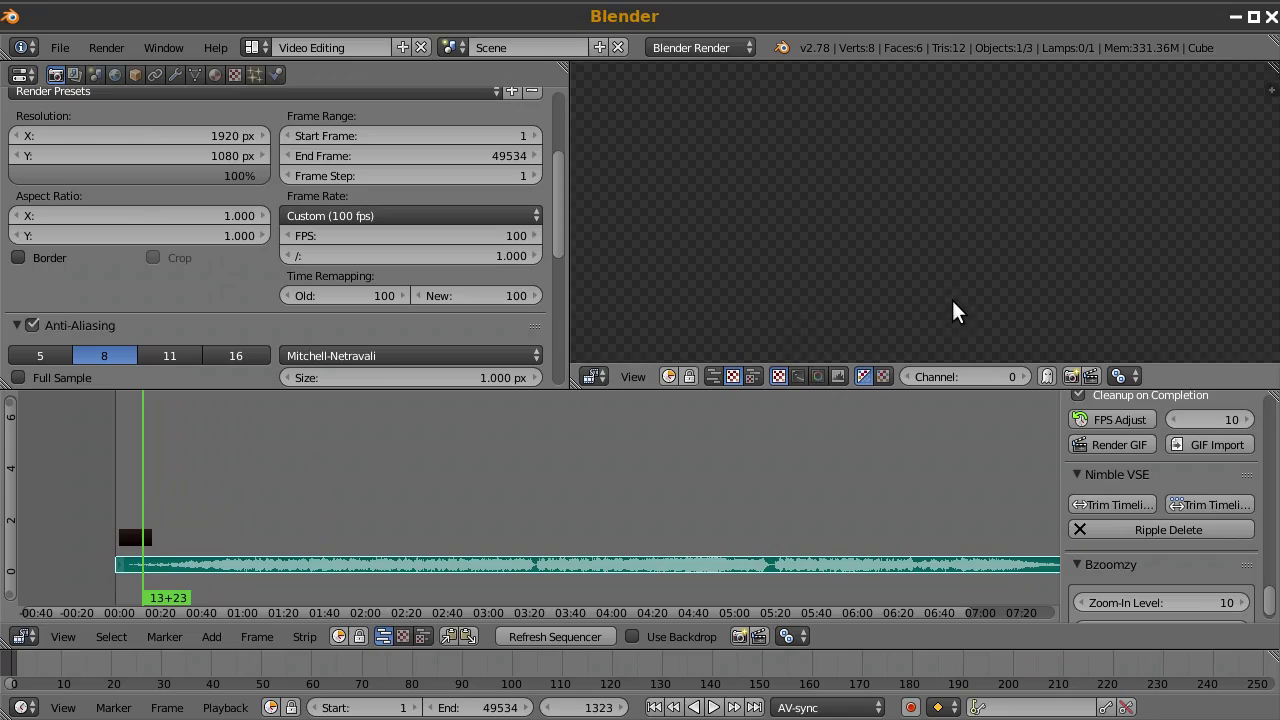
Step: Select all the subtitle strips in channel 2 and move them just past the end of the sound strip
{"action": "scroll", "coordinate": [177, 423], "scroll_direction": "down", "scroll_amount": 3}
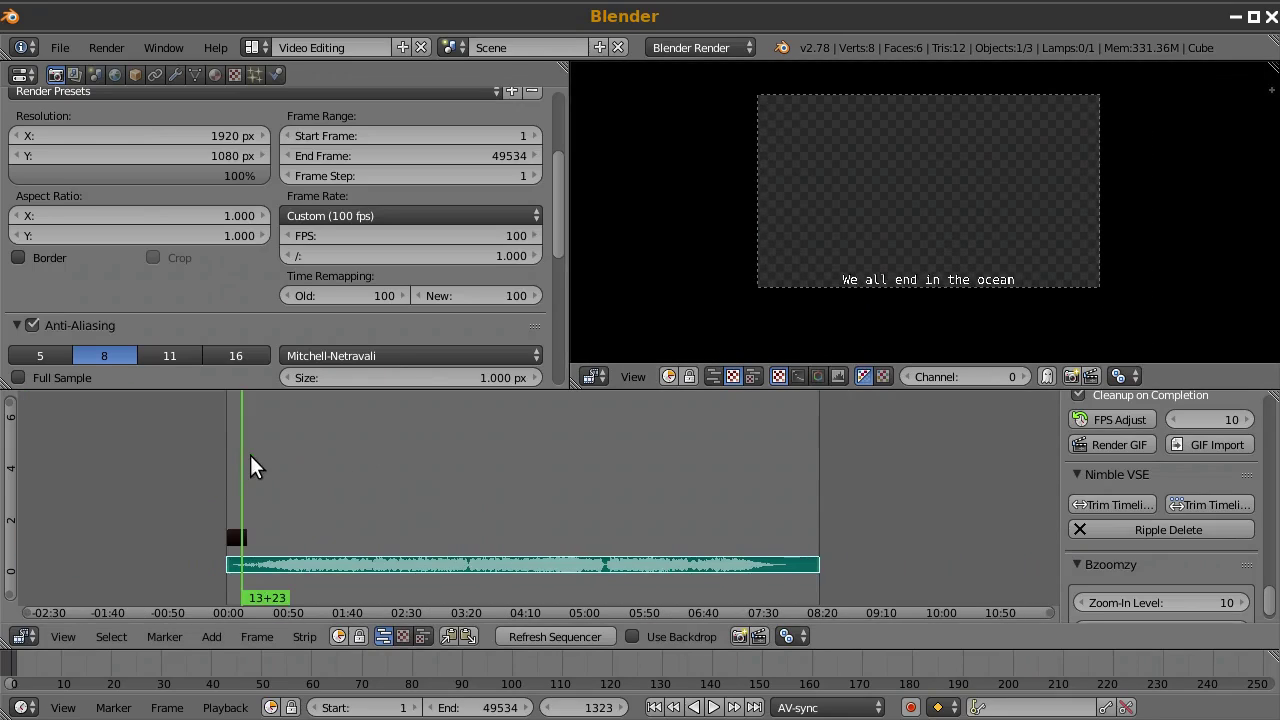
{"action": "middle_click_drag", "start_coordinate": [300, 461], "coordinate": [258, 465]}
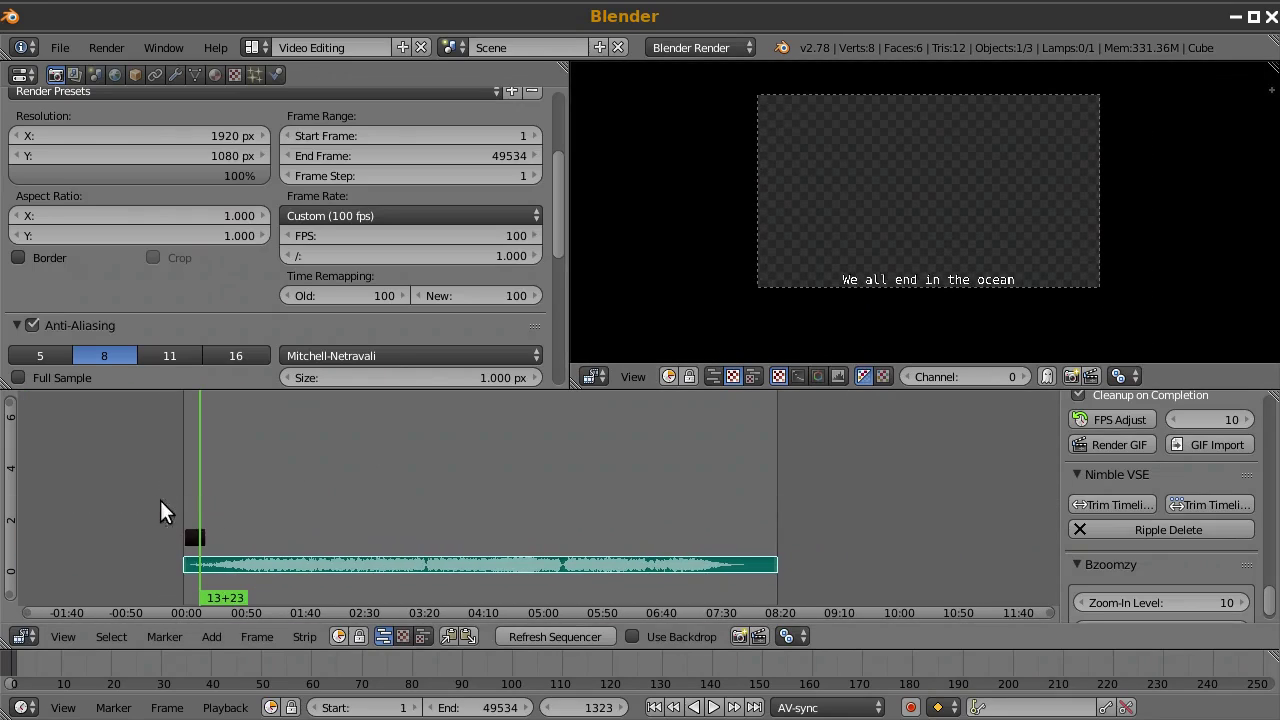
{"action": "left_click_drag", "start_coordinate": [222, 544], "coordinate": [224, 542]}
{"action": "key", "text": "g"}
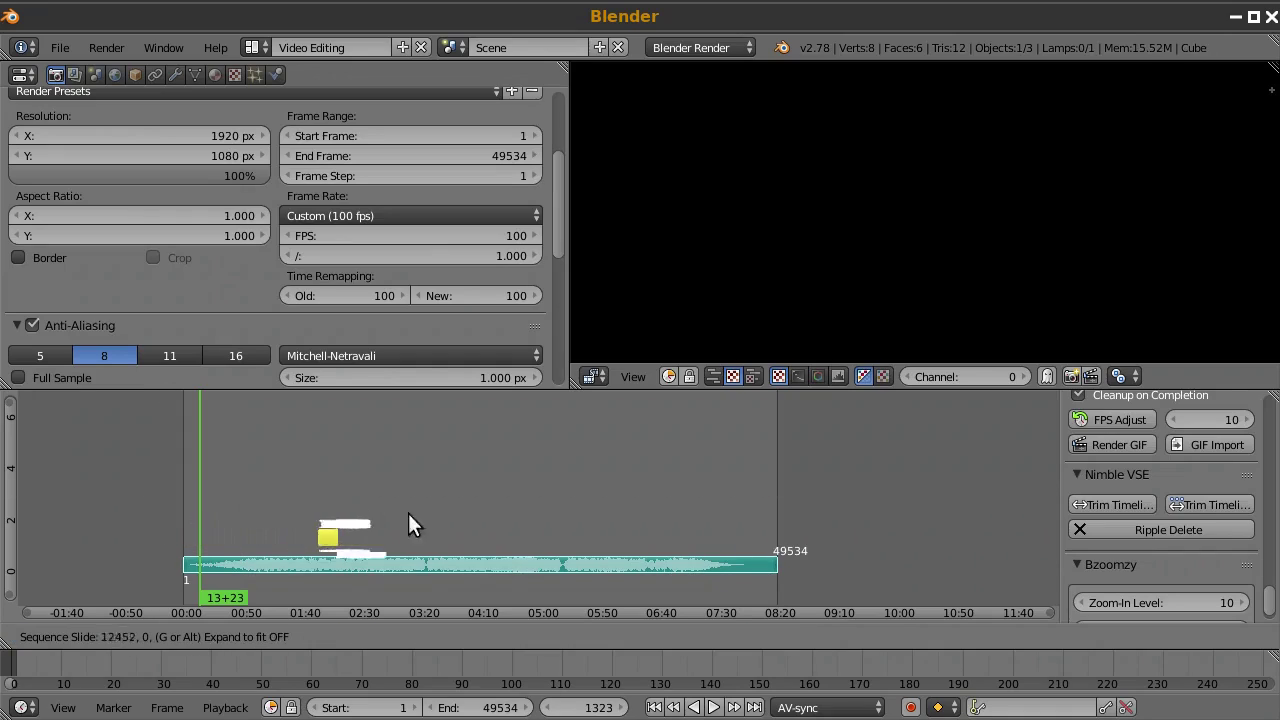
{"action": "left_click", "coordinate": [831, 512]}
{"action": "key", "text": "Home"}
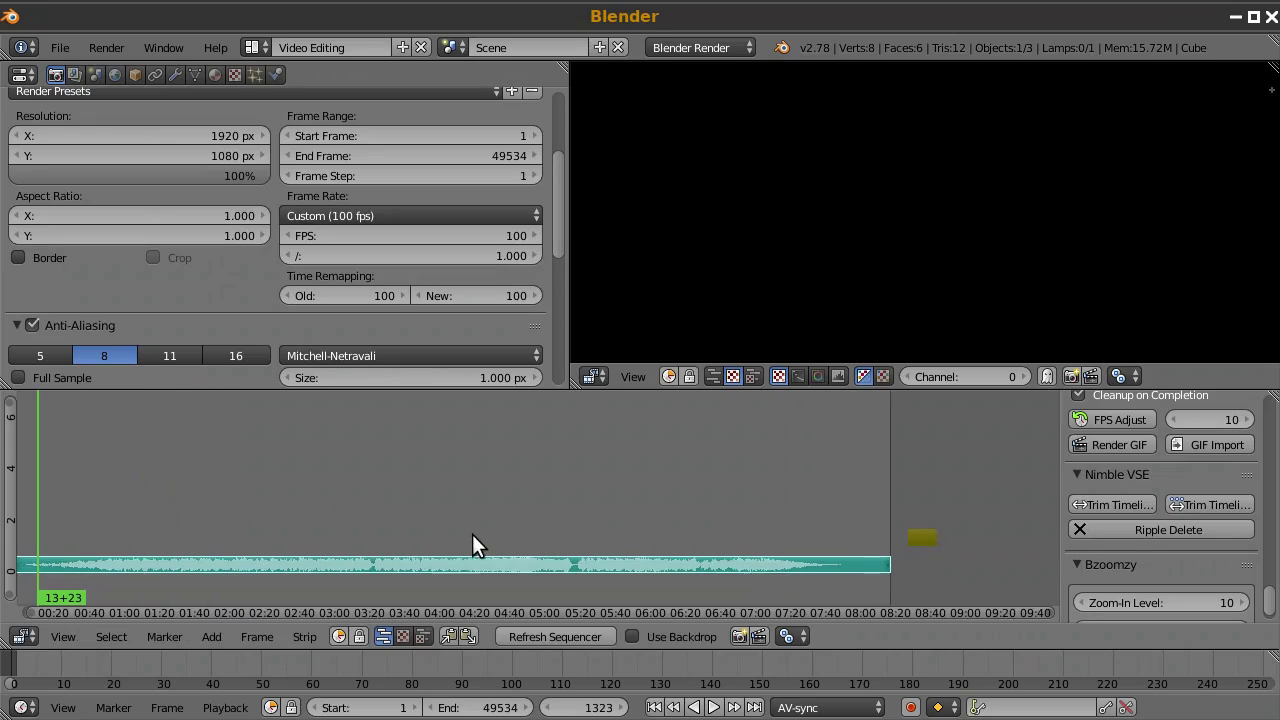
Step: Examine the waveform at the start of the slowed sound strip up close around the playhead
{"action": "middle_click_drag", "start_coordinate": [479, 532], "coordinate": [591, 508]}
{"action": "scroll", "coordinate": [588, 509], "scroll_direction": "up", "scroll_amount": 6}
{"action": "middle_click_drag", "start_coordinate": [345, 527], "coordinate": [468, 485]}
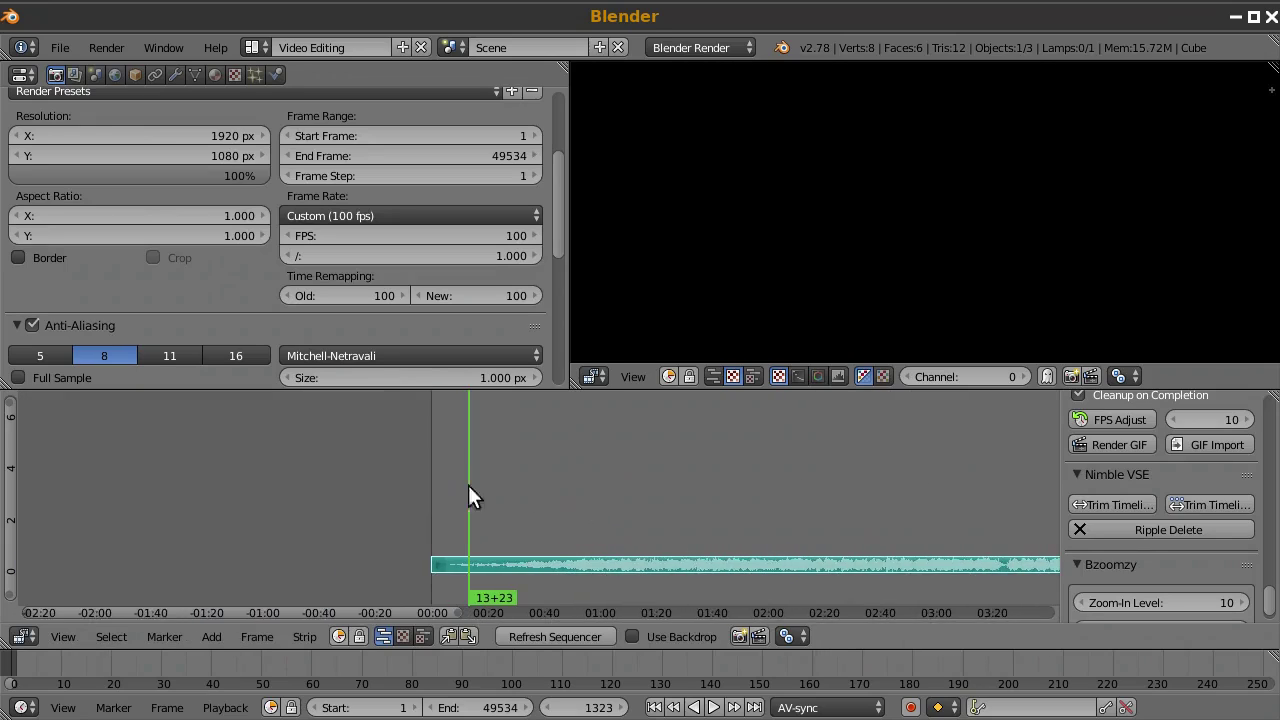
{"action": "scroll", "coordinate": [363, 521], "scroll_direction": "up", "scroll_amount": 8}
{"action": "middle_click_drag", "start_coordinate": [358, 515], "coordinate": [561, 485]}
{"action": "scroll", "coordinate": [292, 520], "scroll_direction": "up", "scroll_amount": 3}
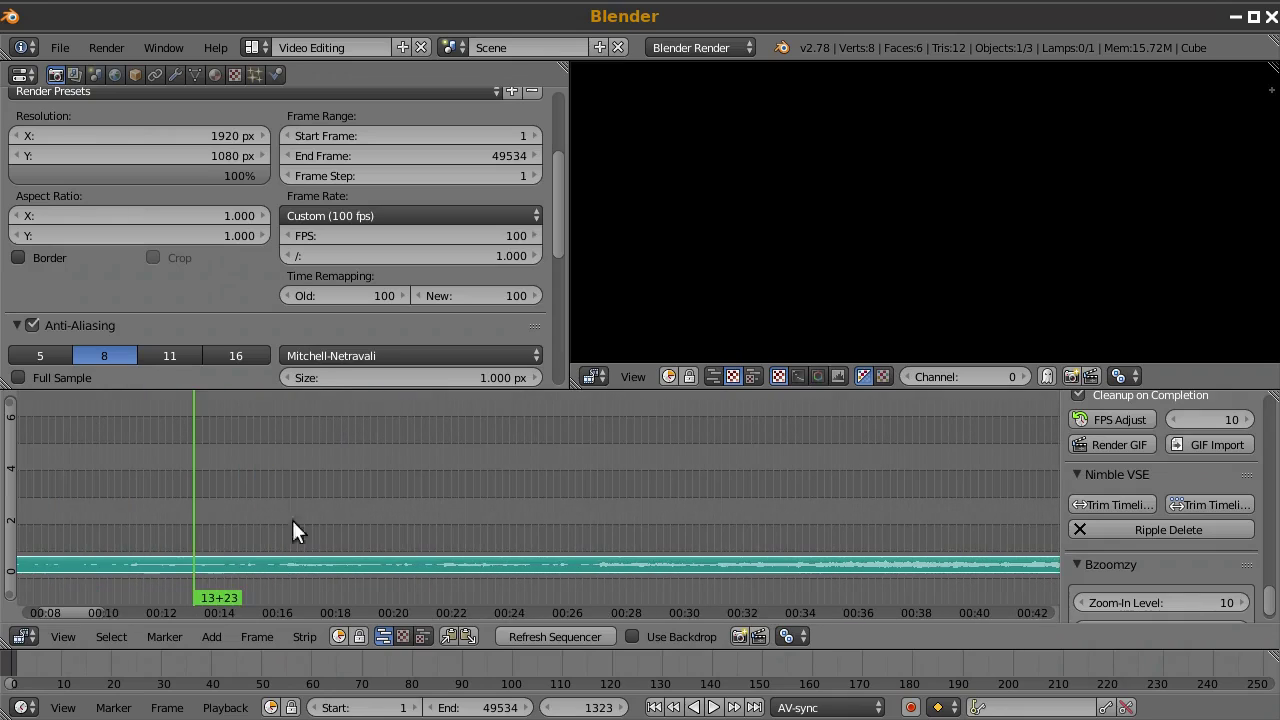
{"action": "scroll", "coordinate": [96, 551], "scroll_direction": "up", "scroll_amount": 2}
{"action": "middle_click_drag", "start_coordinate": [96, 551], "coordinate": [374, 520]}
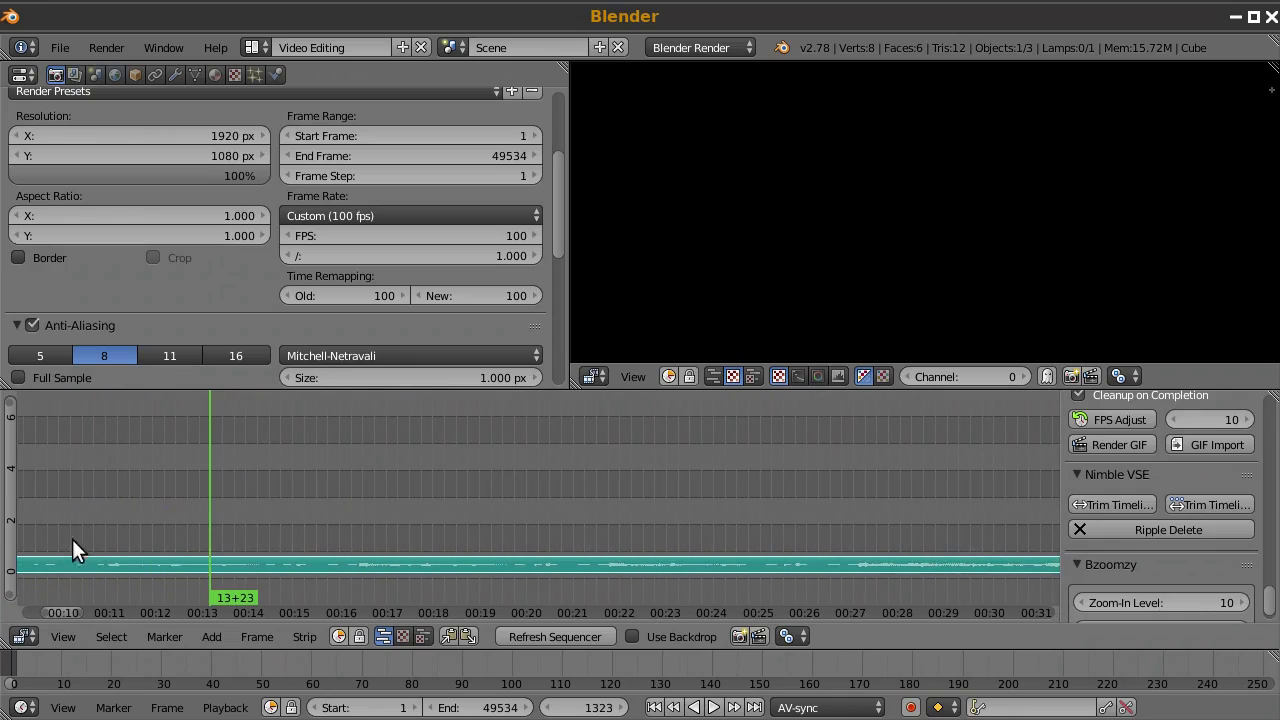
{"action": "middle_click_drag", "start_coordinate": [72, 549], "coordinate": [234, 537]}
{"action": "scroll", "coordinate": [234, 537], "scroll_direction": "down", "scroll_amount": 6}
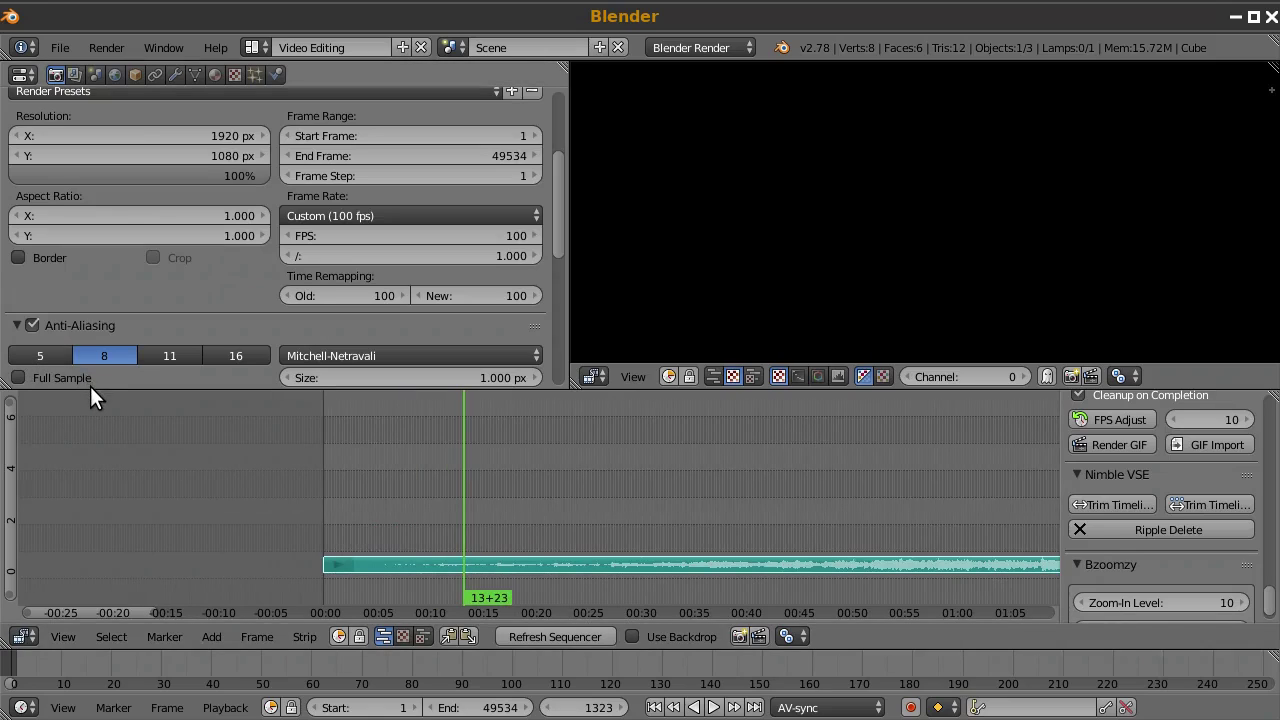
Step: Enlarge the sequencer area and inspect the sound strip's waveform through to the subtitle strips beyond its end
{"action": "left_click_drag", "start_coordinate": [90, 389], "coordinate": [114, 184]}
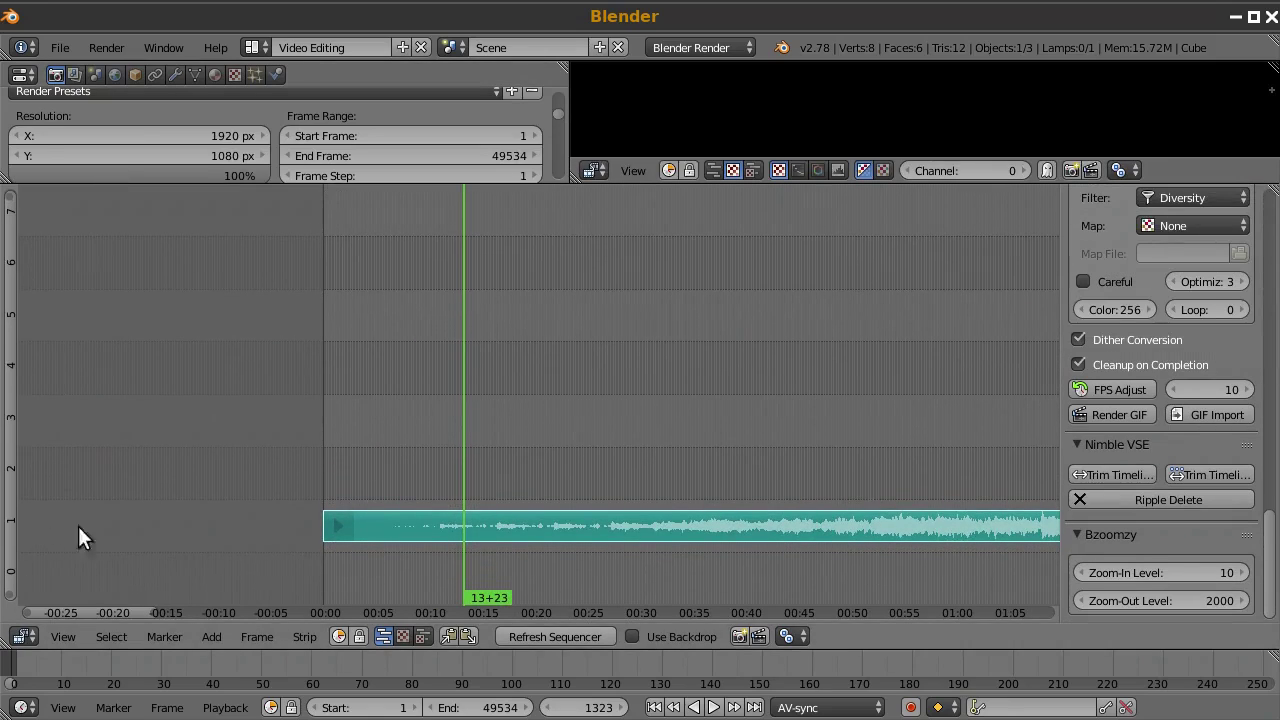
{"action": "middle_click_drag", "start_coordinate": [406, 506], "coordinate": [148, 511]}
{"action": "scroll", "coordinate": [267, 488], "scroll_direction": "down", "scroll_amount": 12}
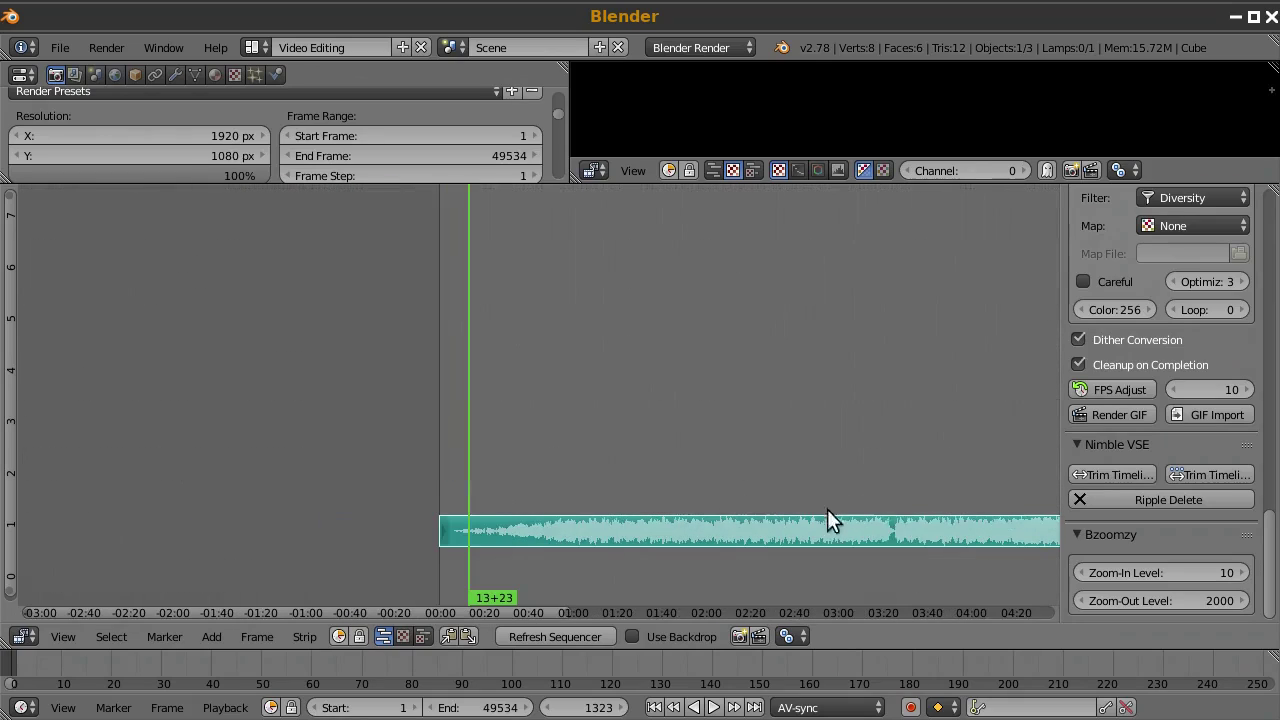
{"action": "middle_click_drag", "start_coordinate": [928, 505], "coordinate": [885, 464]}
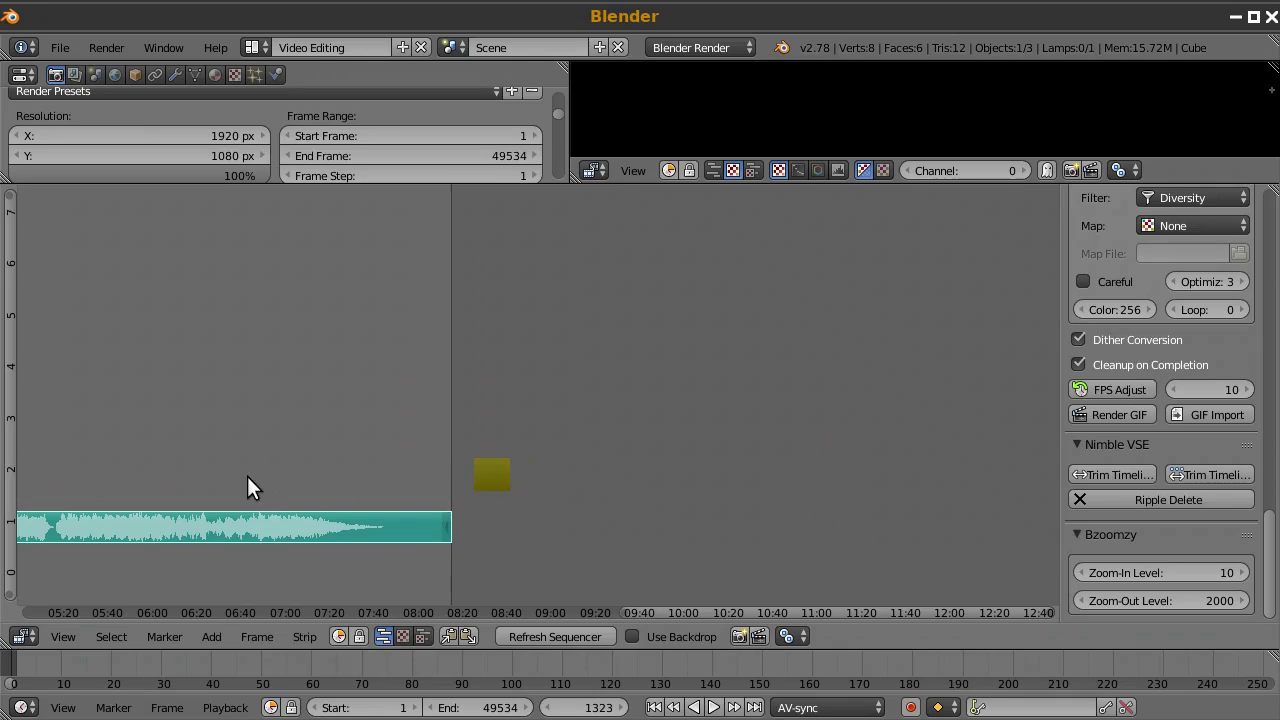
{"action": "middle_click_drag", "start_coordinate": [230, 475], "coordinate": [948, 462]}
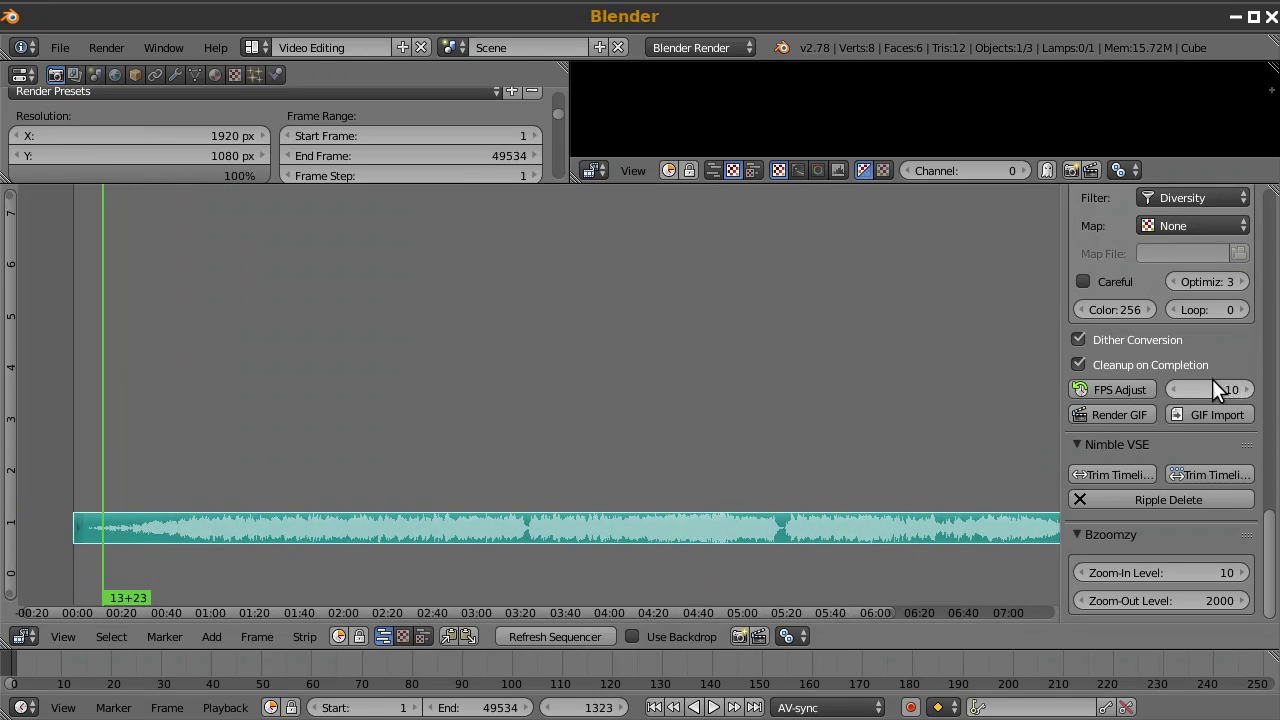
Step: Set Subsimport's Subtitle Edit Channel to 2
{"action": "scroll", "coordinate": [1164, 328], "scroll_direction": "up", "scroll_amount": 15}
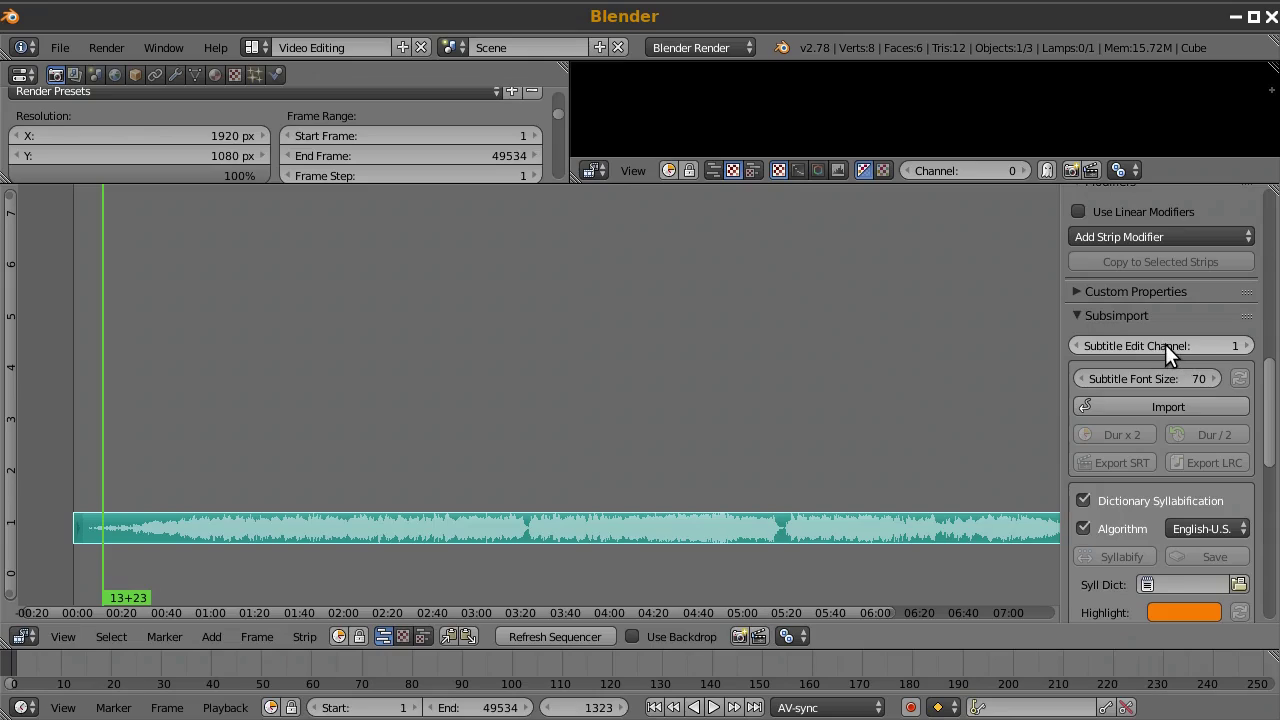
{"action": "scroll", "coordinate": [876, 451], "scroll_direction": "down", "scroll_amount": 3}
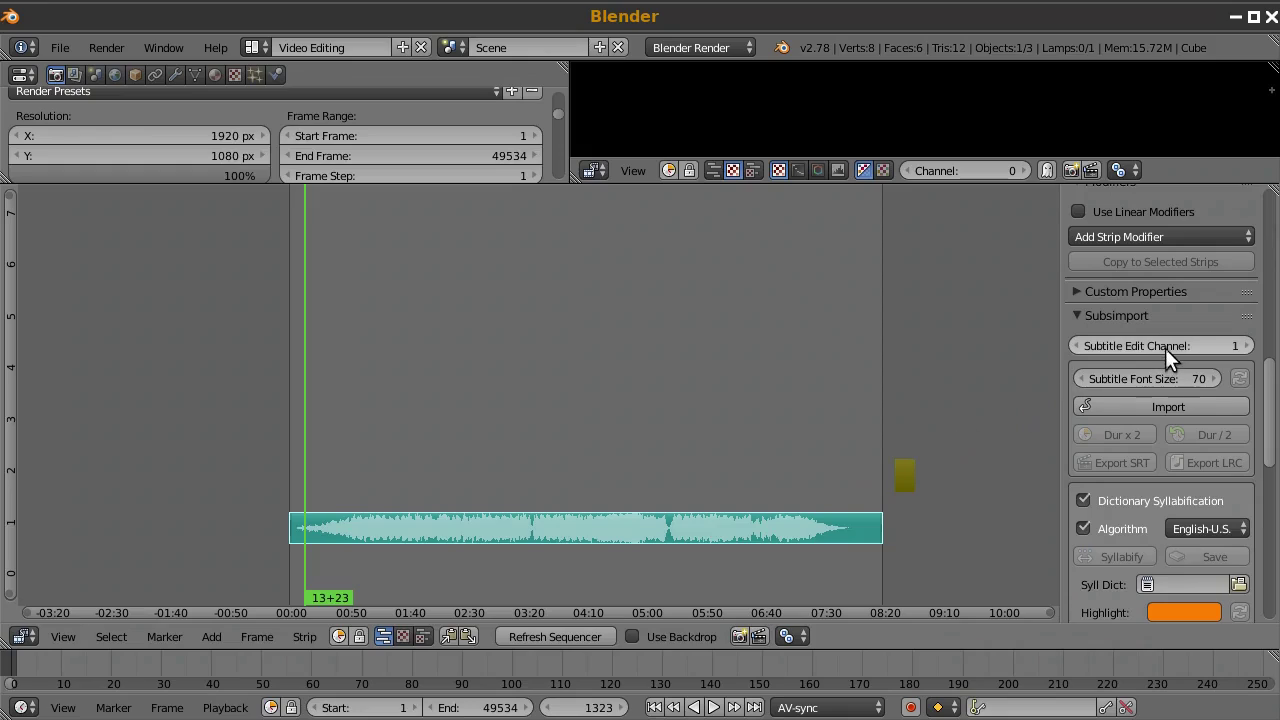
{"action": "left_click", "coordinate": [1246, 346]}
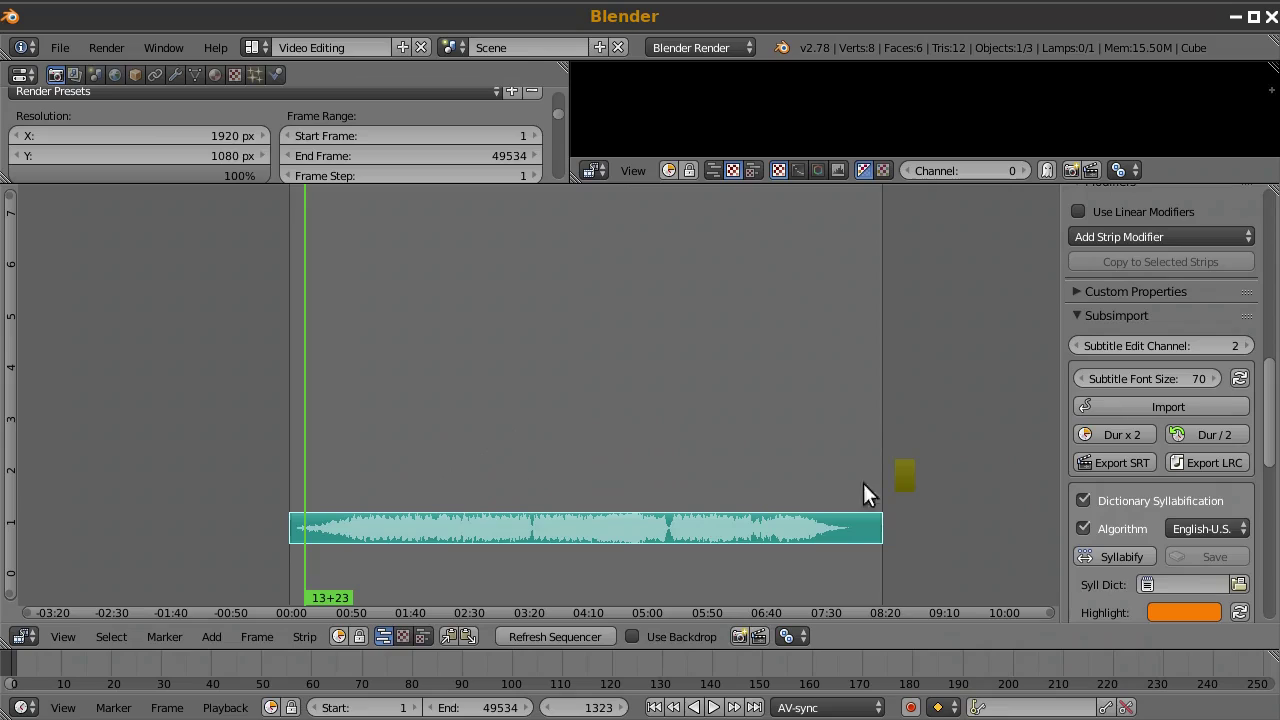
Step: Enlarge the preview area and move the playhead to about 08:29+53, over the subtitle strips after the song
{"action": "scroll", "coordinate": [382, 451], "scroll_direction": "up", "scroll_amount": 3}
{"action": "middle_click_drag", "start_coordinate": [382, 451], "coordinate": [495, 442]}
{"action": "scroll", "coordinate": [869, 451], "scroll_direction": "up", "scroll_amount": 2}
{"action": "scroll", "coordinate": [863, 454], "scroll_direction": "down", "scroll_amount": 2}
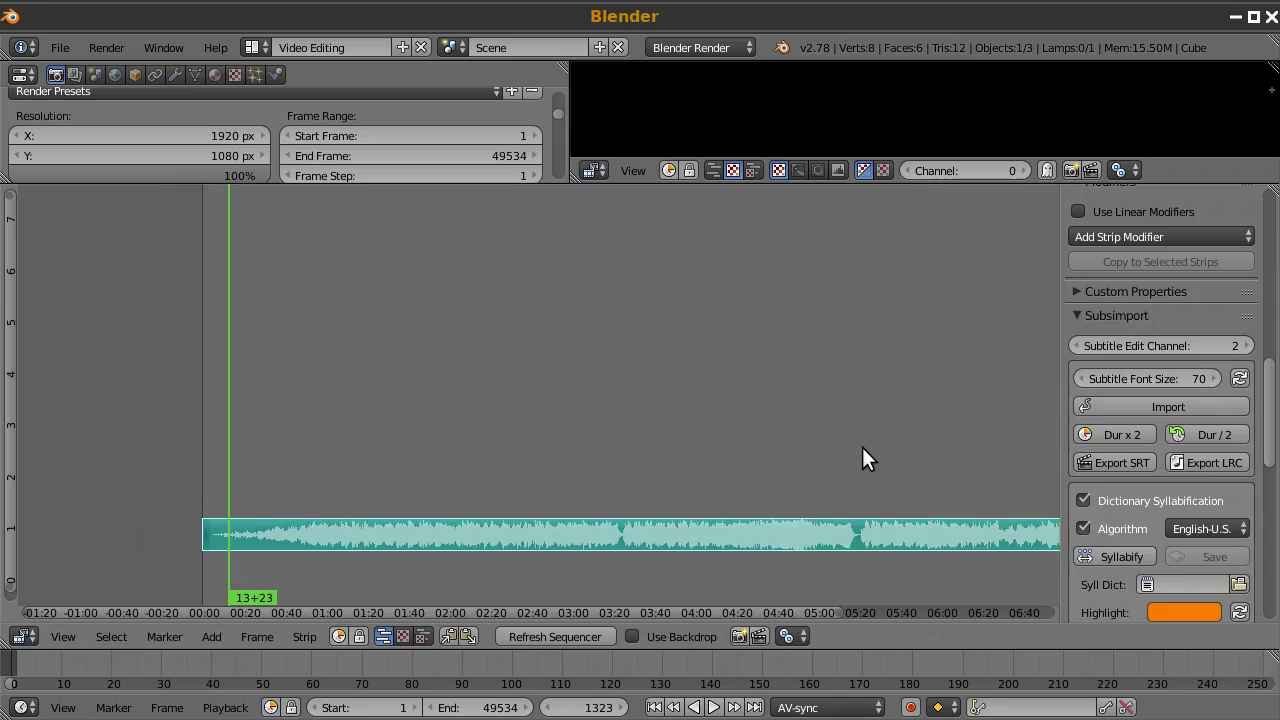
{"action": "mouse_move", "coordinate": [863, 454]}
{"action": "middle_mouse_down"}
{"action": "mouse_move", "coordinate": [674, 423]}
{"action": "mouse_move", "coordinate": [180, 429]}
{"action": "middle_mouse_up"}
{"action": "scroll", "coordinate": [625, 425], "scroll_direction": "down", "scroll_amount": 8}
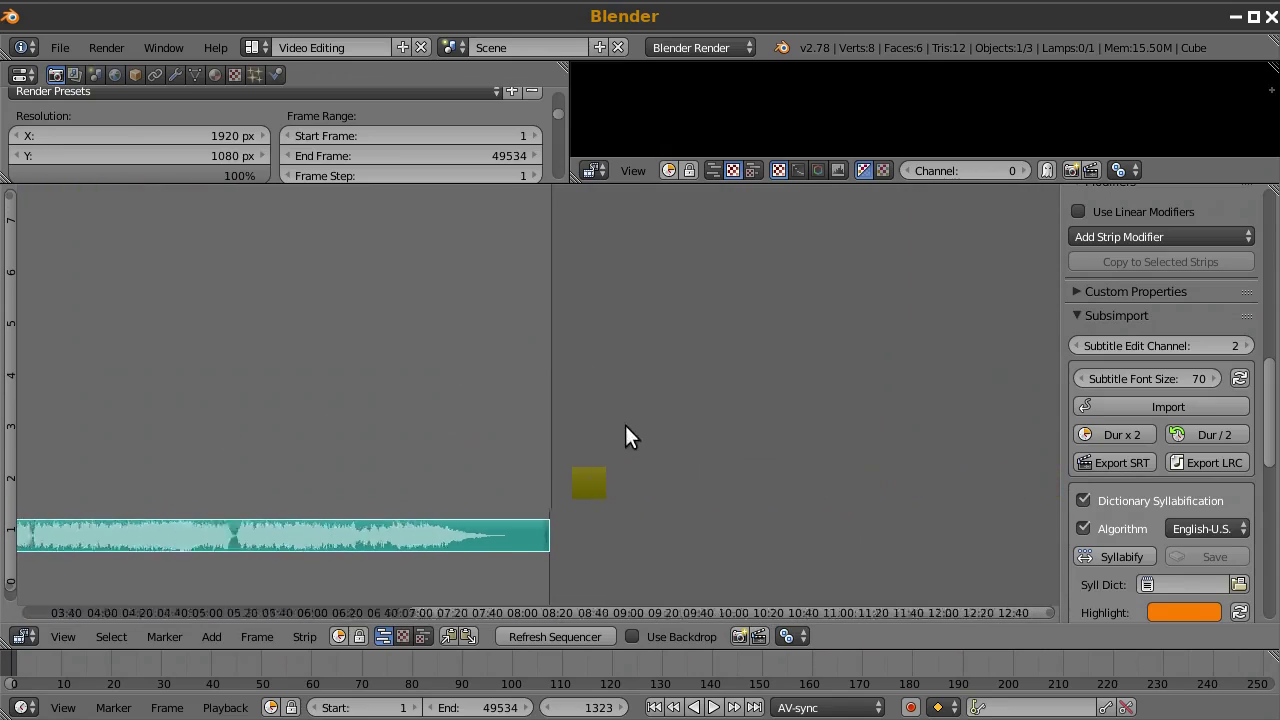
{"action": "left_click_drag", "start_coordinate": [755, 184], "coordinate": [745, 462]}
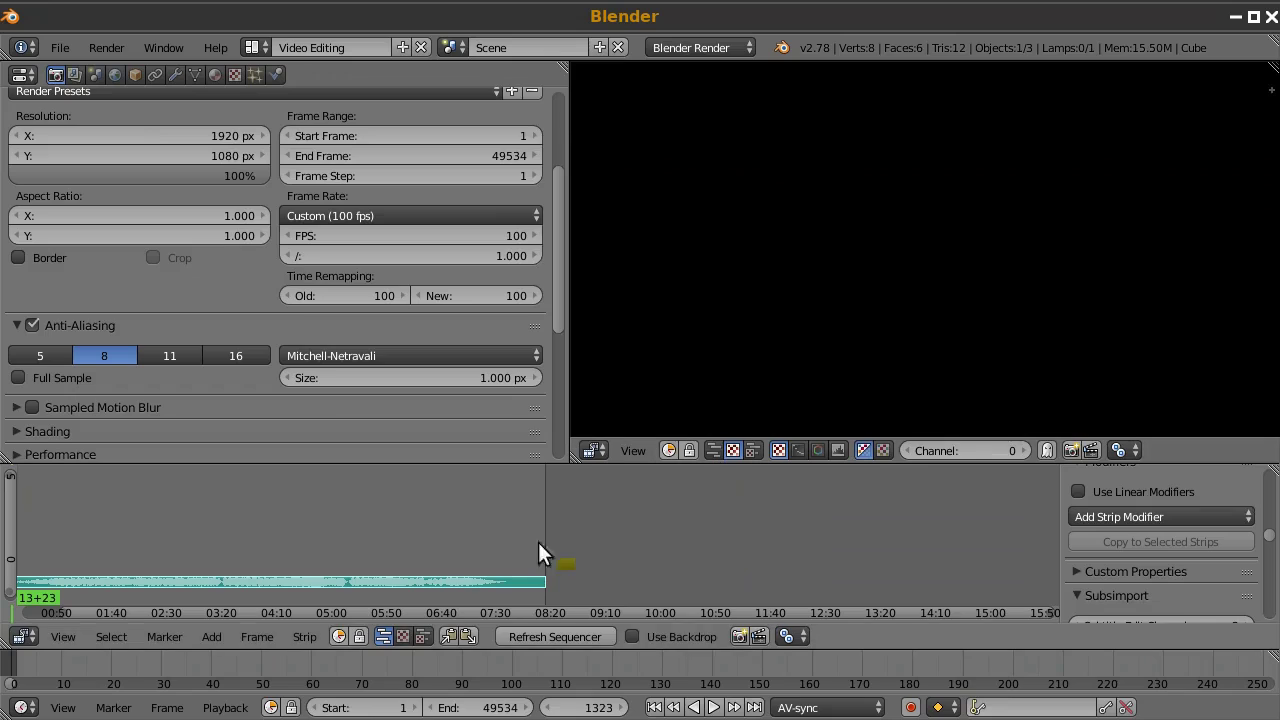
{"action": "left_click_drag", "start_coordinate": [545, 530], "coordinate": [560, 507]}
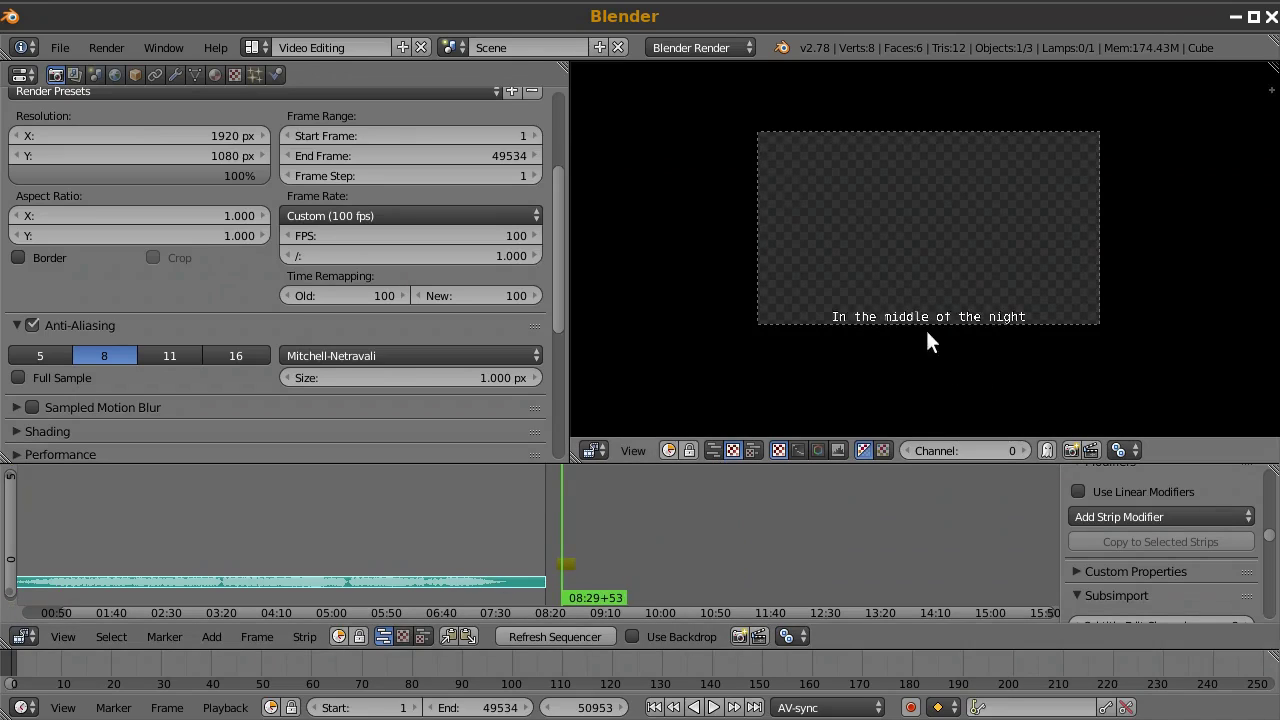
Step: Select the "In the middle of the night" subtitle strip at the playhead and enlarge the sequencer area
{"action": "scroll", "coordinate": [541, 590], "scroll_direction": "up", "scroll_amount": 15}
{"action": "middle_click_drag", "start_coordinate": [614, 539], "coordinate": [490, 555], "text": "ctrl"}
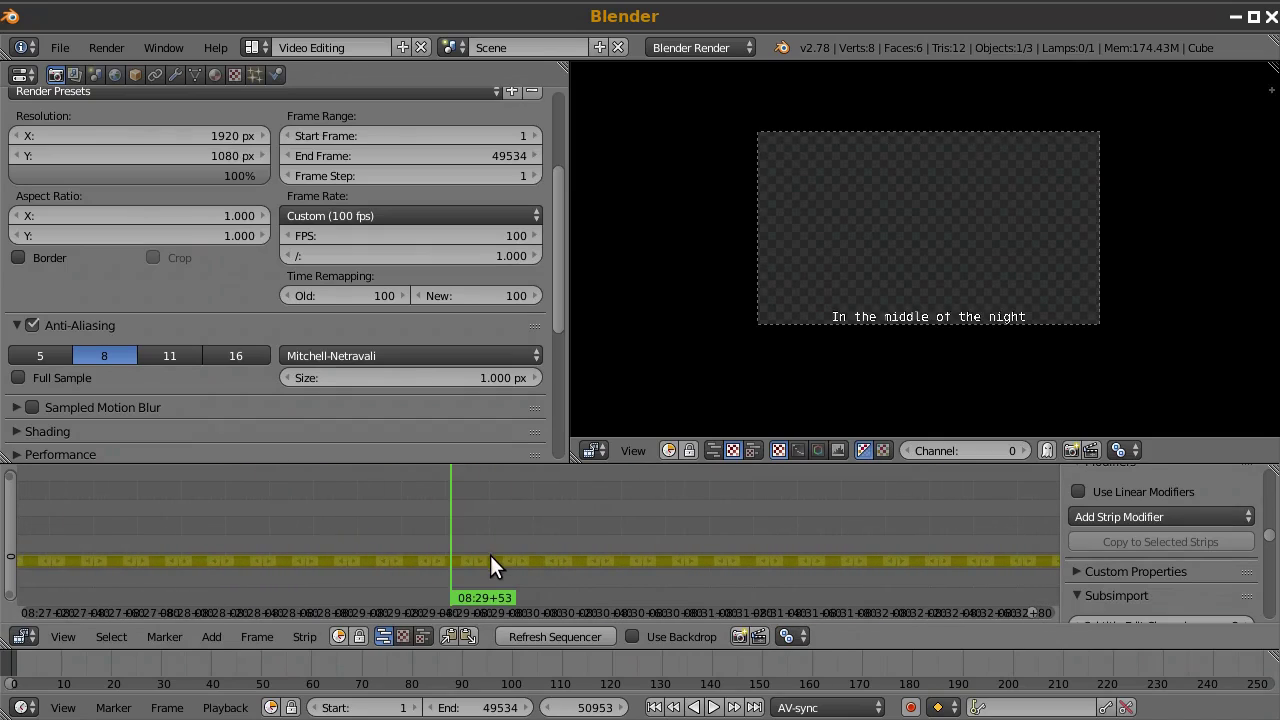
{"action": "right_click", "coordinate": [456, 562]}
{"action": "scroll", "coordinate": [1200, 580], "scroll_direction": "up", "scroll_amount": 2}
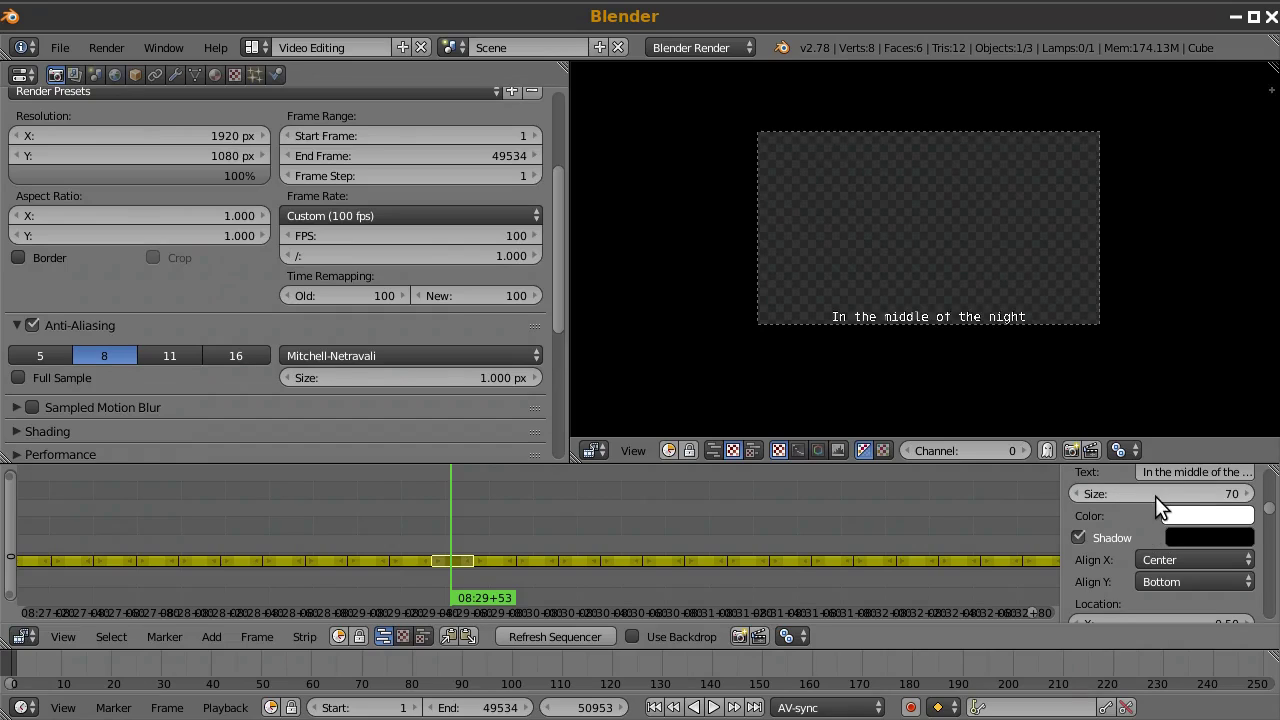
{"action": "left_click_drag", "start_coordinate": [800, 462], "coordinate": [817, 297]}
Step: Set the Subsimport subtitle font size to 100 and apply it to the subtitle strips
{"action": "scroll", "coordinate": [1187, 499], "scroll_direction": "down", "scroll_amount": 10}
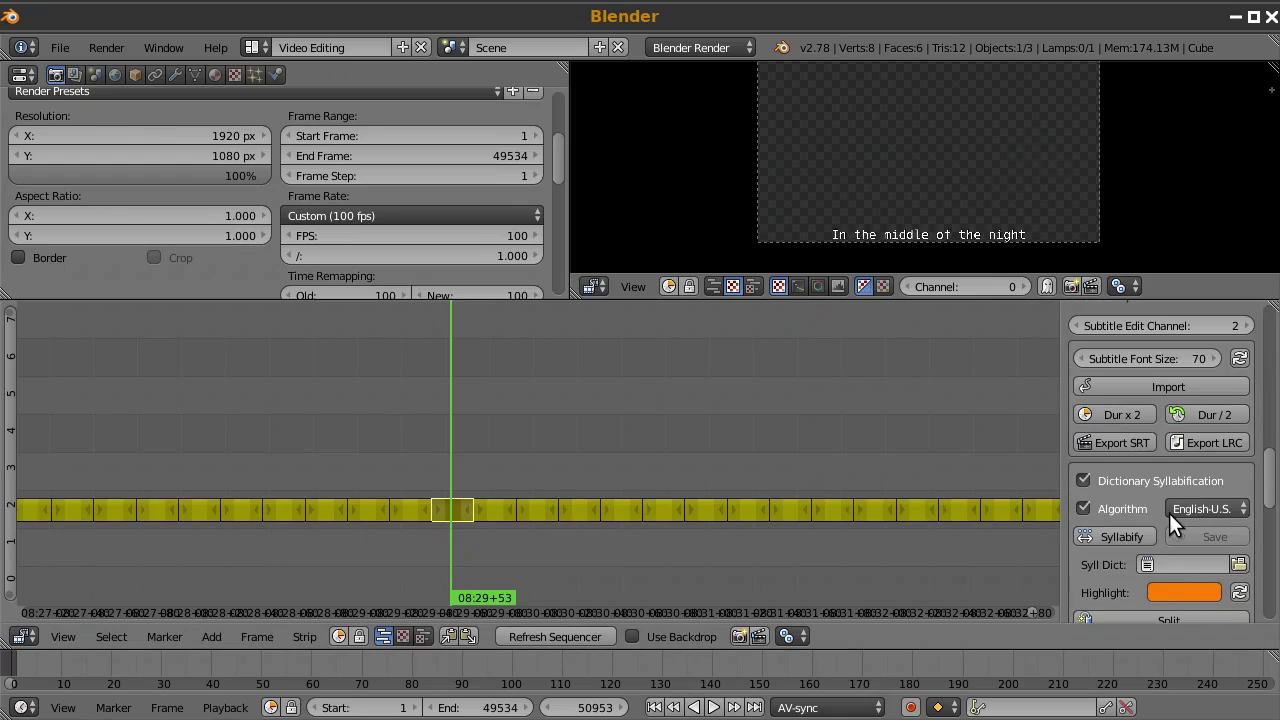
{"action": "scroll", "coordinate": [1170, 500], "scroll_direction": "up", "scroll_amount": 2}
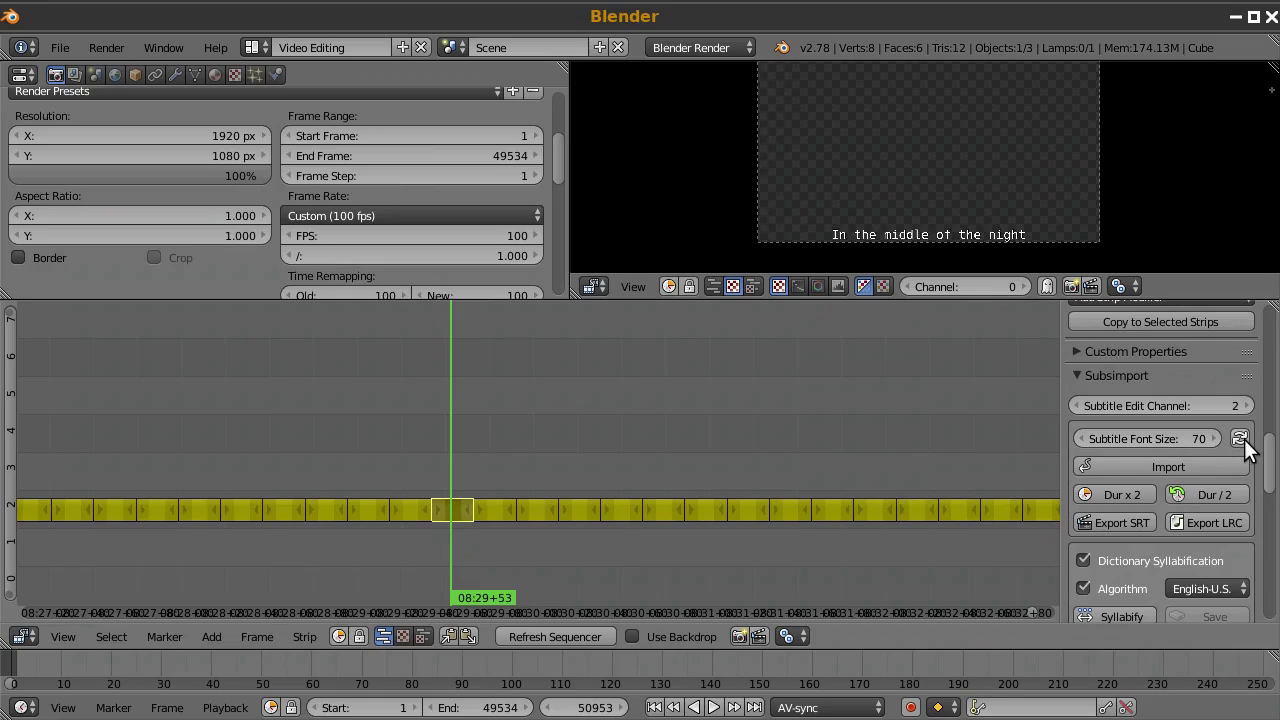
{"action": "left_click", "coordinate": [1149, 438]}
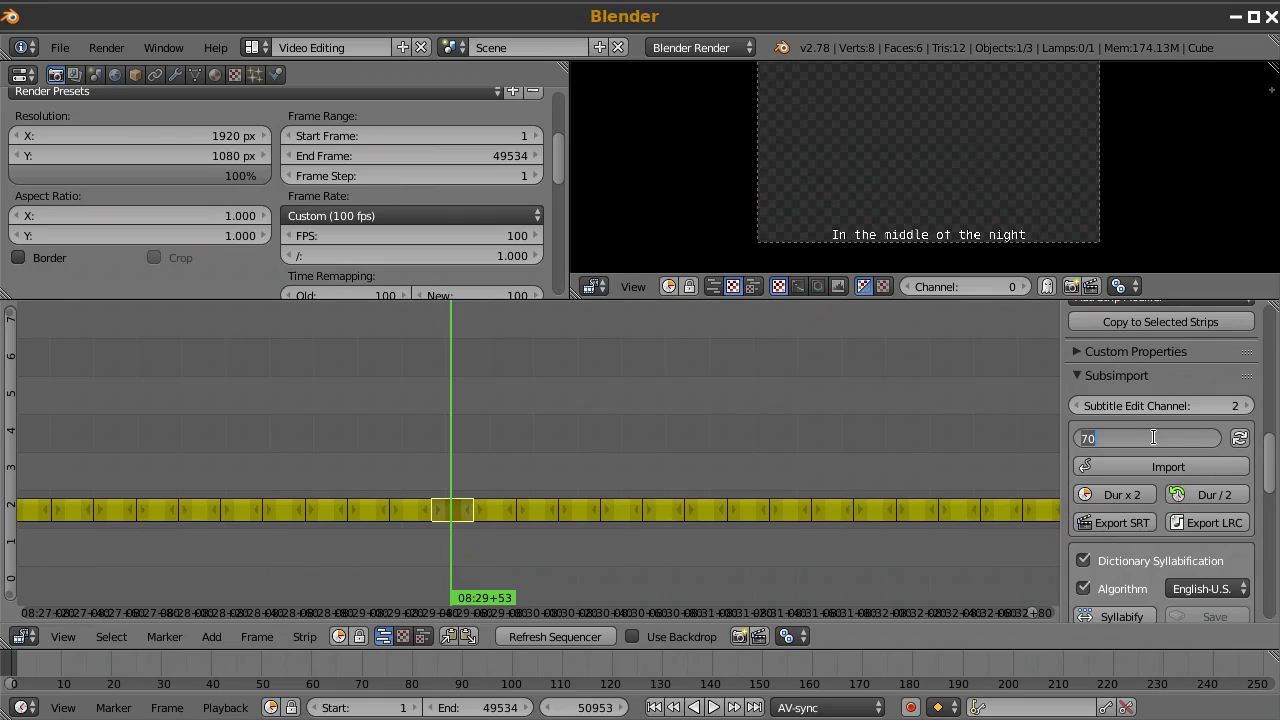
{"action": "key", "text": "Return"}
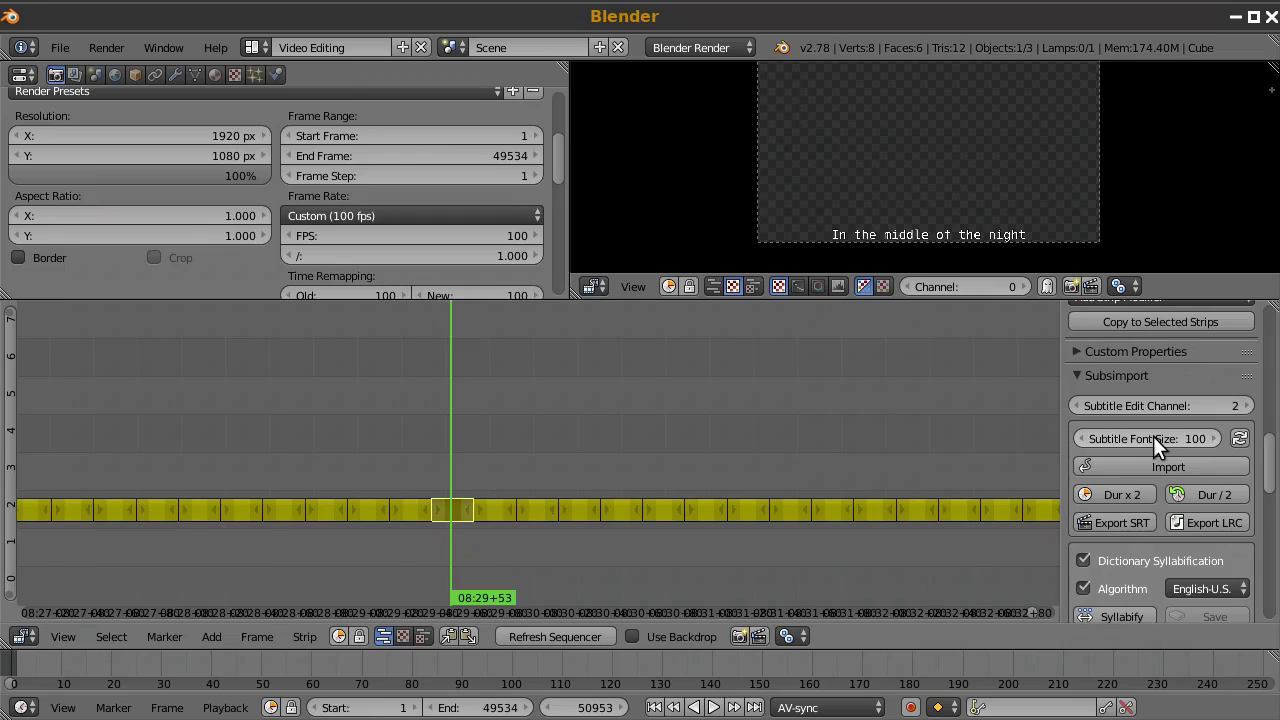
{"action": "left_click", "coordinate": [1239, 439]}
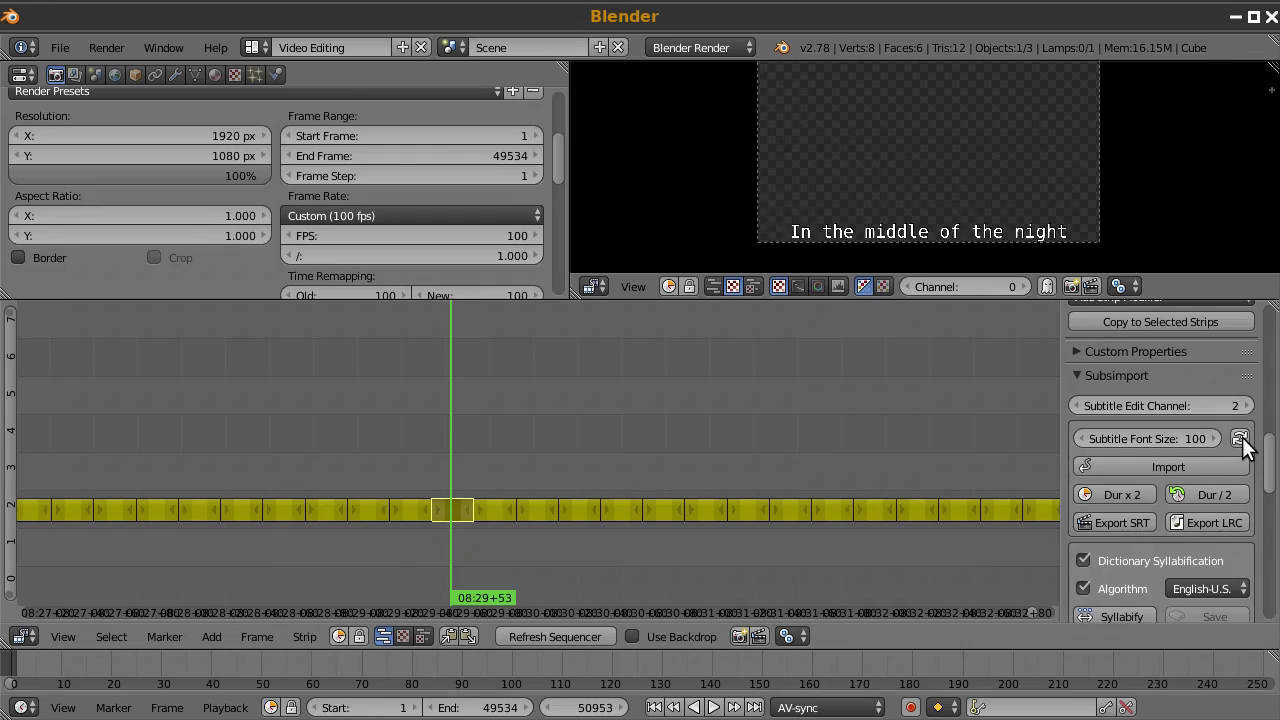
Step: Set the Subsimport subtitle font size to 70 and apply it to the subtitle strips
{"action": "left_click", "coordinate": [1156, 438]}
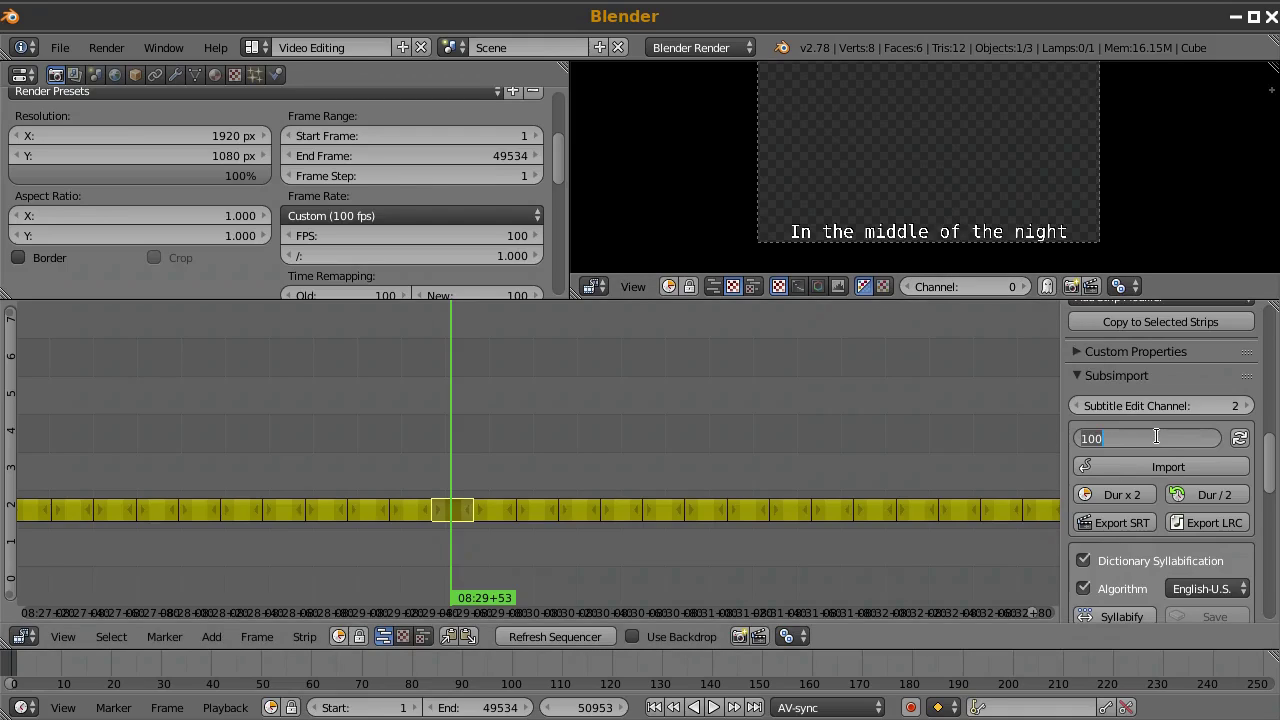
{"action": "type", "text": "70"}
{"action": "key", "text": "Return"}
{"action": "left_click", "coordinate": [1239, 439]}
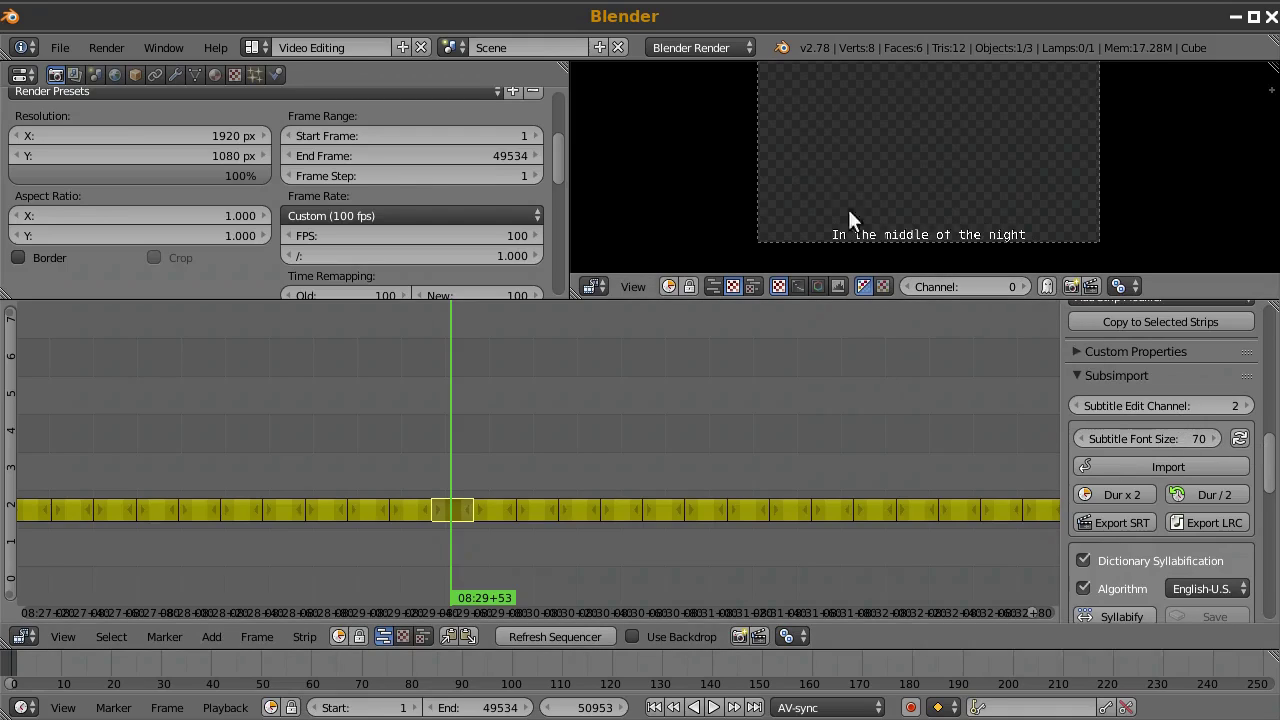
Step: Move the playhead back to about 23+04, in the quiet opening of the song's audio strip
{"action": "scroll", "coordinate": [560, 444], "scroll_direction": "down", "scroll_amount": 5}
{"action": "middle_click_drag", "start_coordinate": [545, 390], "coordinate": [567, 477]}
{"action": "scroll", "coordinate": [178, 470], "scroll_direction": "down", "scroll_amount": 5}
{"action": "scroll", "coordinate": [299, 491], "scroll_direction": "down", "scroll_amount": 20}
{"action": "left_click_drag", "start_coordinate": [542, 476], "coordinate": [535, 475]}
{"action": "key", "text": "alt+a"}
{"action": "middle_click_drag", "start_coordinate": [535, 487], "coordinate": [403, 500], "text": "ctrl"}
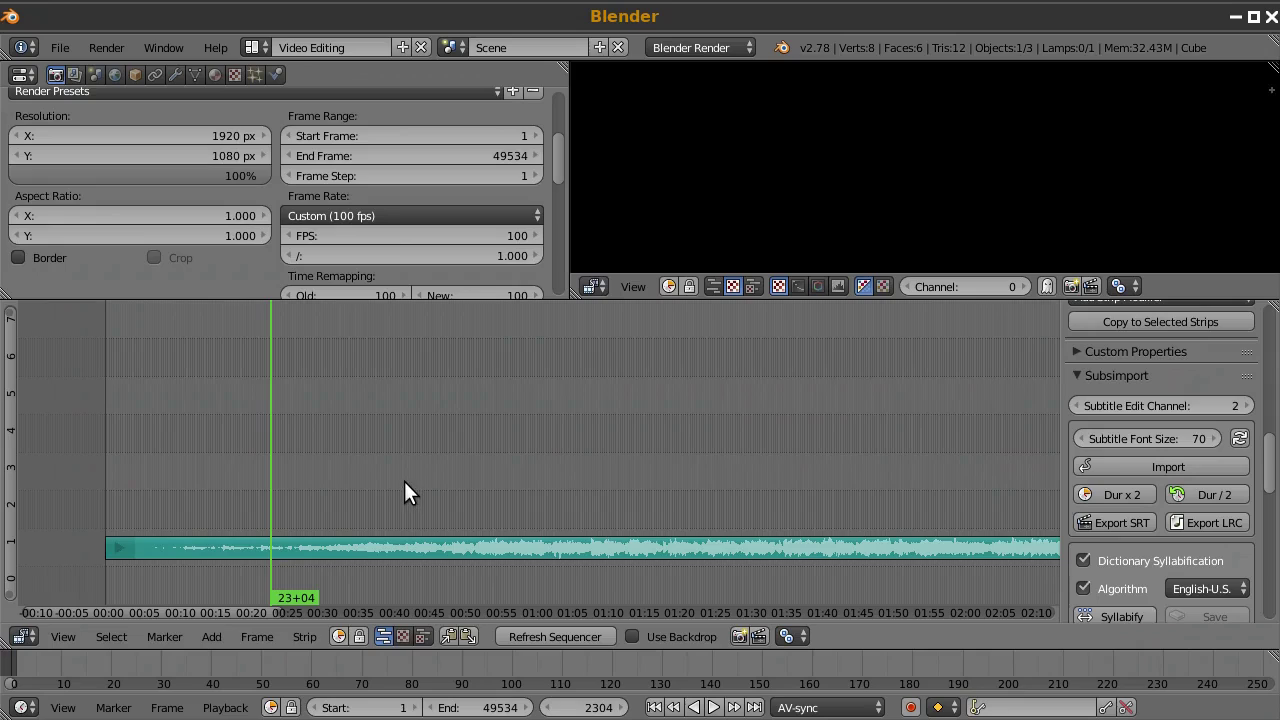
{"action": "middle_click_drag", "start_coordinate": [441, 458], "coordinate": [204, 435]}
{"action": "scroll", "coordinate": [230, 440], "scroll_direction": "down", "scroll_amount": 3}
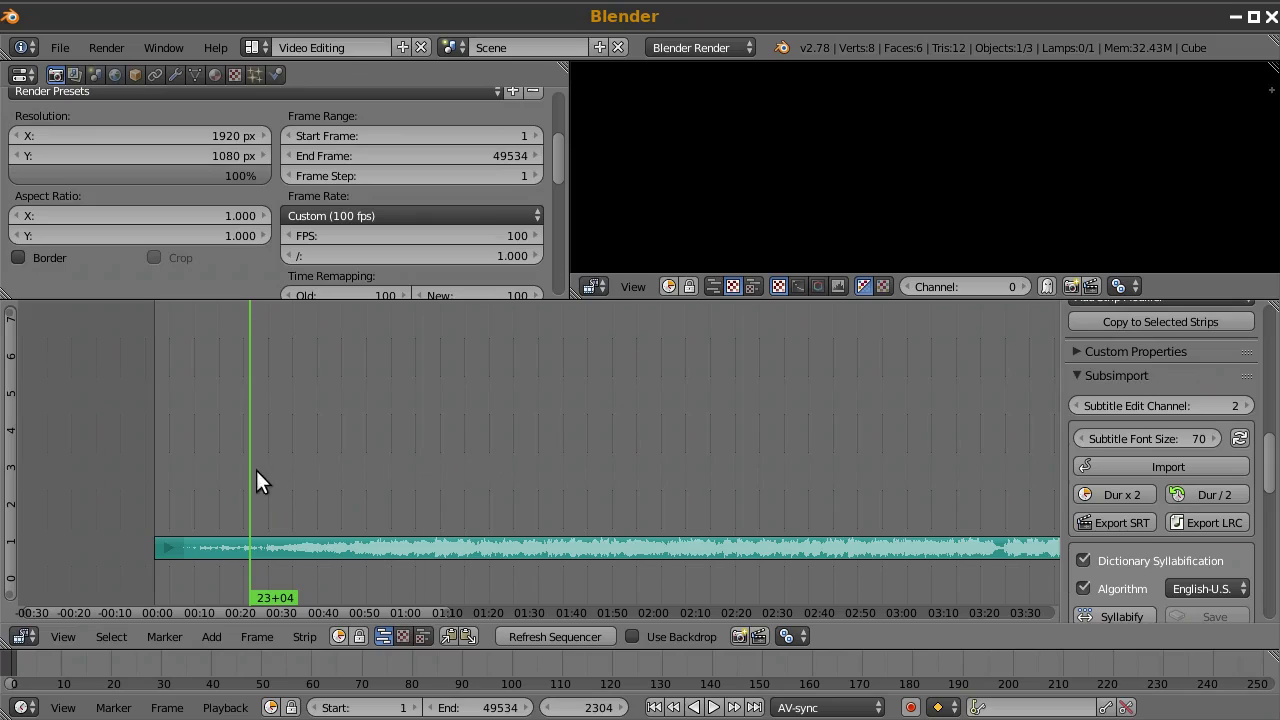
Step: Play the song and set the start of the "Woo ooh ooh ho ooh ooh hoo..." strip at about frame 3445
{"action": "key", "text": "alt+a"}
{"action": "scroll", "coordinate": [300, 468], "scroll_direction": "up", "scroll_amount": 3}
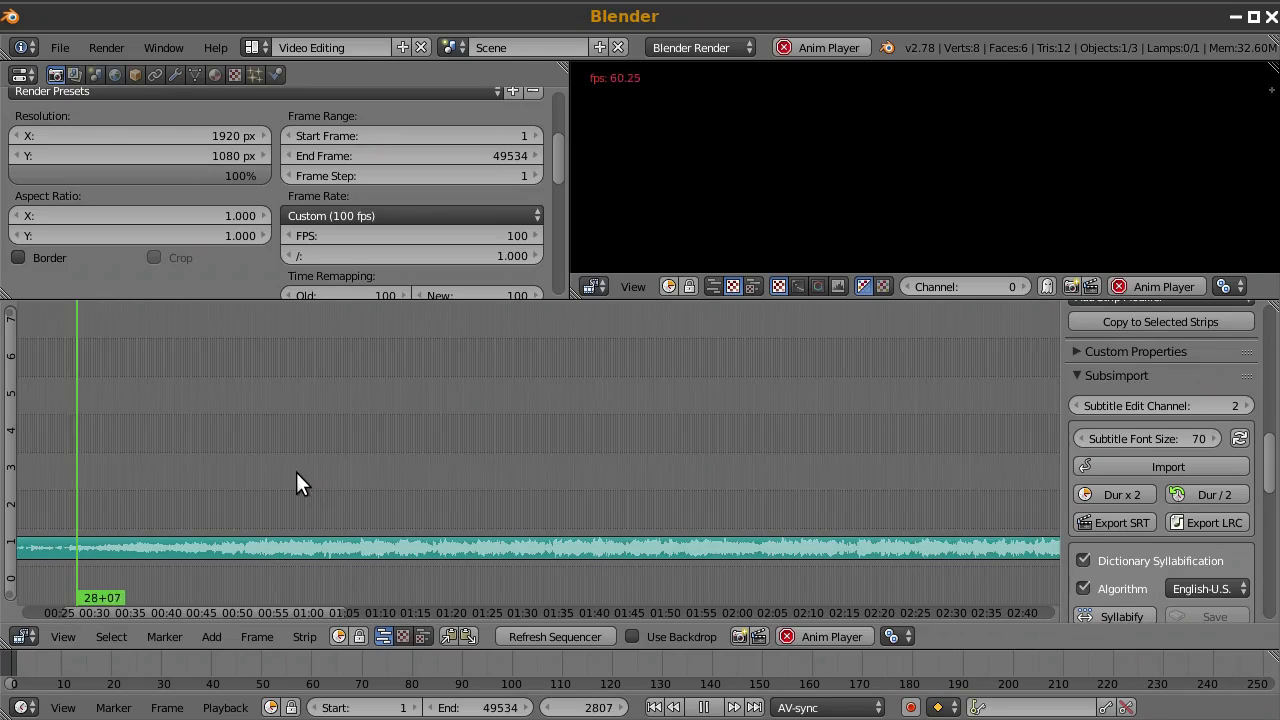
{"action": "scroll", "coordinate": [150, 486], "scroll_direction": "up", "scroll_amount": 1}
{"action": "middle_click_drag", "start_coordinate": [161, 490], "coordinate": [499, 411]}
{"action": "scroll", "coordinate": [655, 430], "scroll_direction": "up", "scroll_amount": 3}
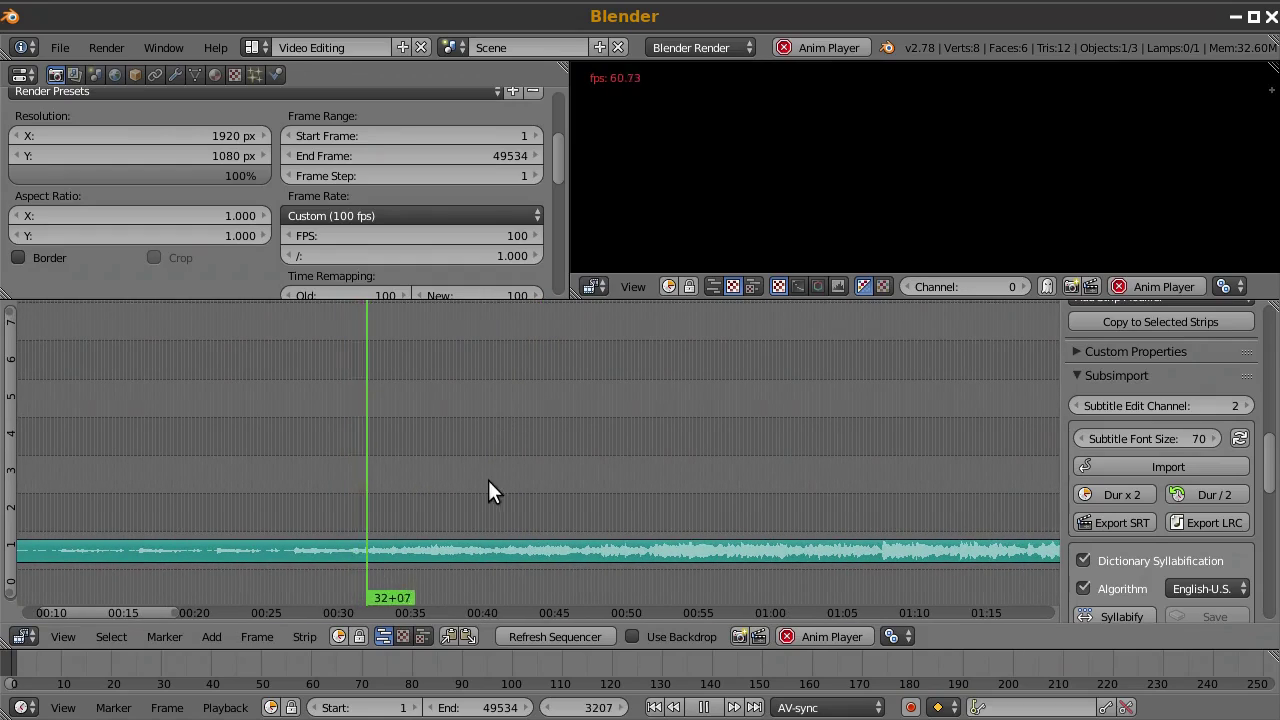
{"action": "scroll", "coordinate": [426, 495], "scroll_direction": "up", "scroll_amount": 4}
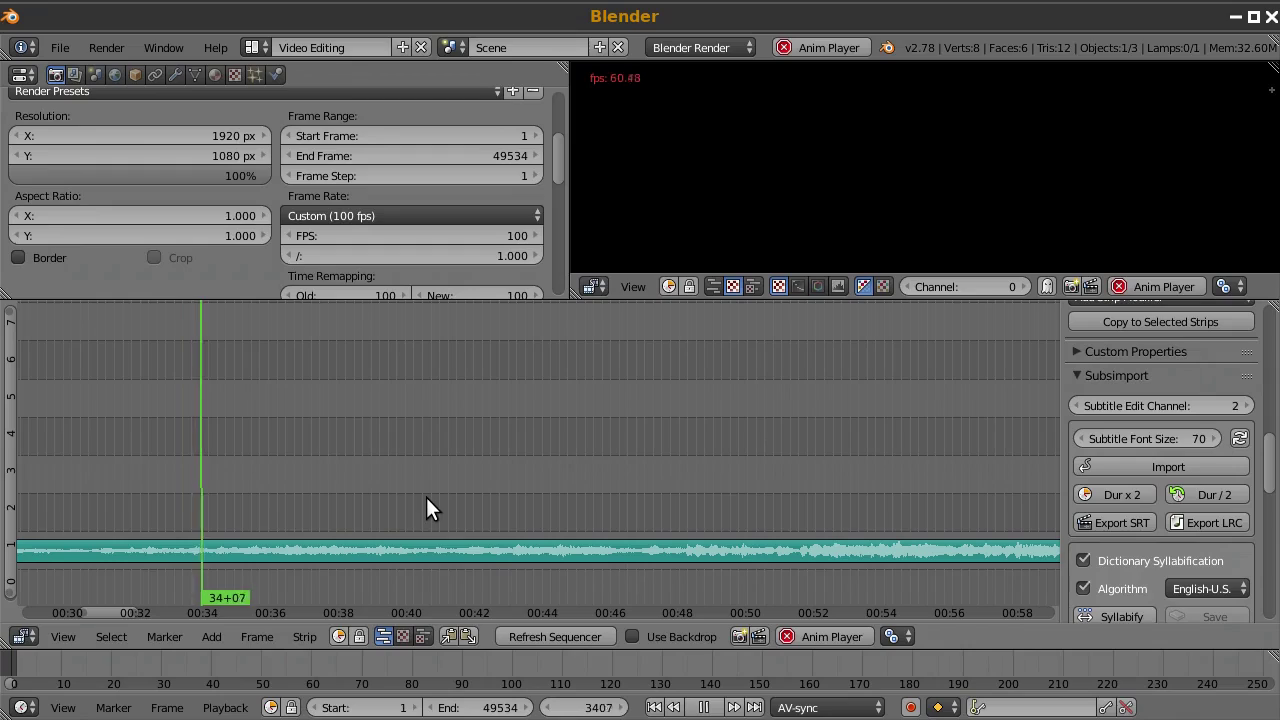
{"action": "left_click", "coordinate": [158, 486]}
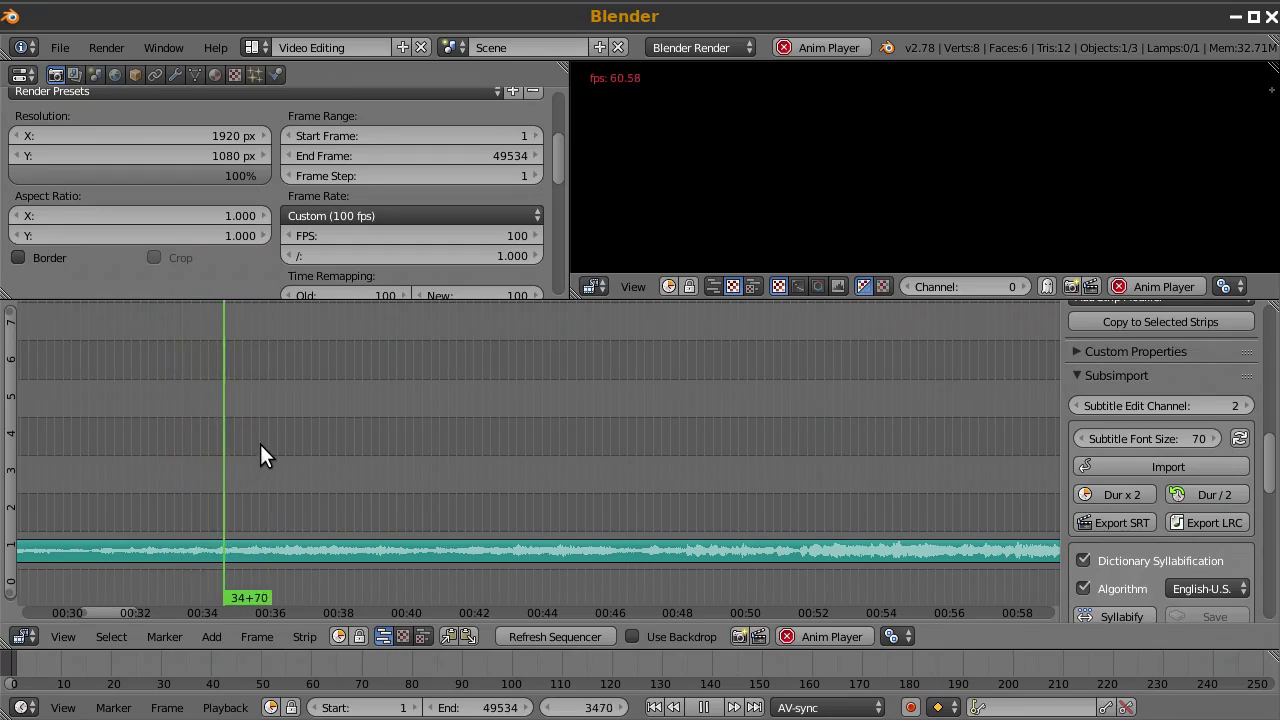
{"action": "left_click", "coordinate": [169, 450]}
{"action": "key", "text": "d"}
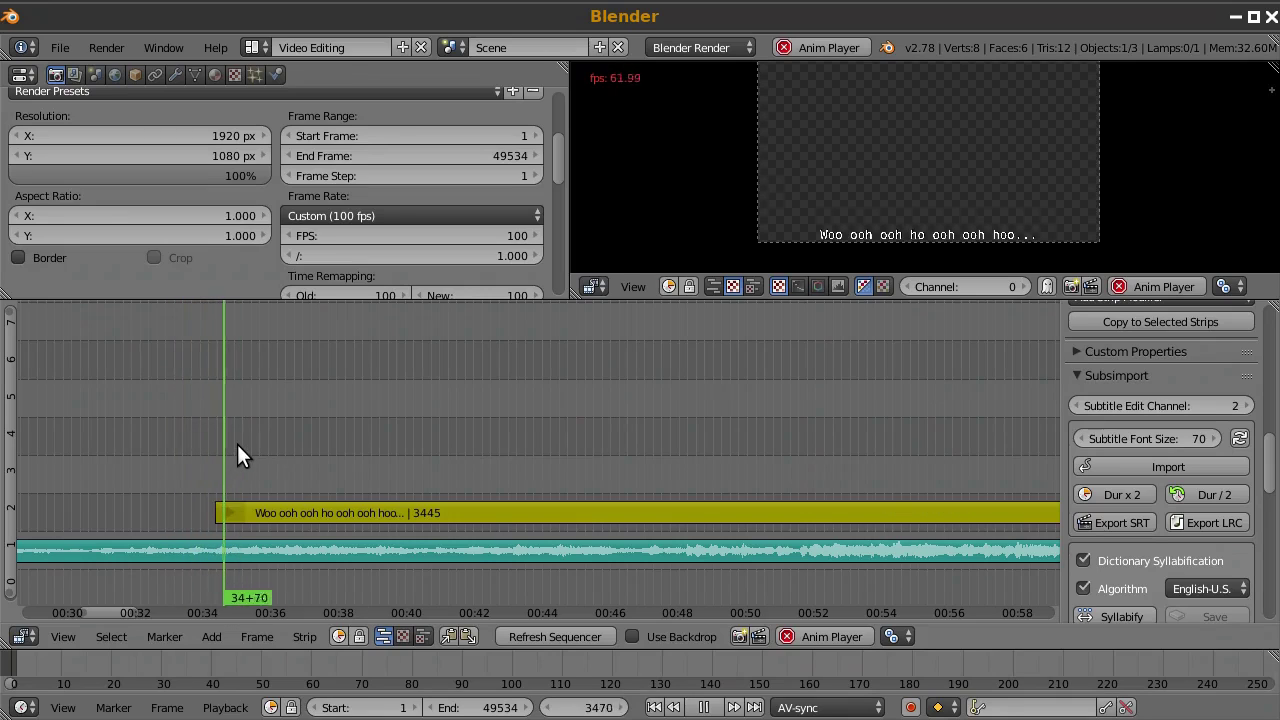
Step: During playback, start the "Ah ah ah haa haaa..." strip at about frame 4117, cutting off the preceding lyric strip there
{"action": "scroll", "coordinate": [541, 453], "scroll_direction": "down", "scroll_amount": 7}
{"action": "middle_click_drag", "start_coordinate": [824, 398], "coordinate": [347, 448]}
{"action": "scroll", "coordinate": [563, 455], "scroll_direction": "down", "scroll_amount": 8}
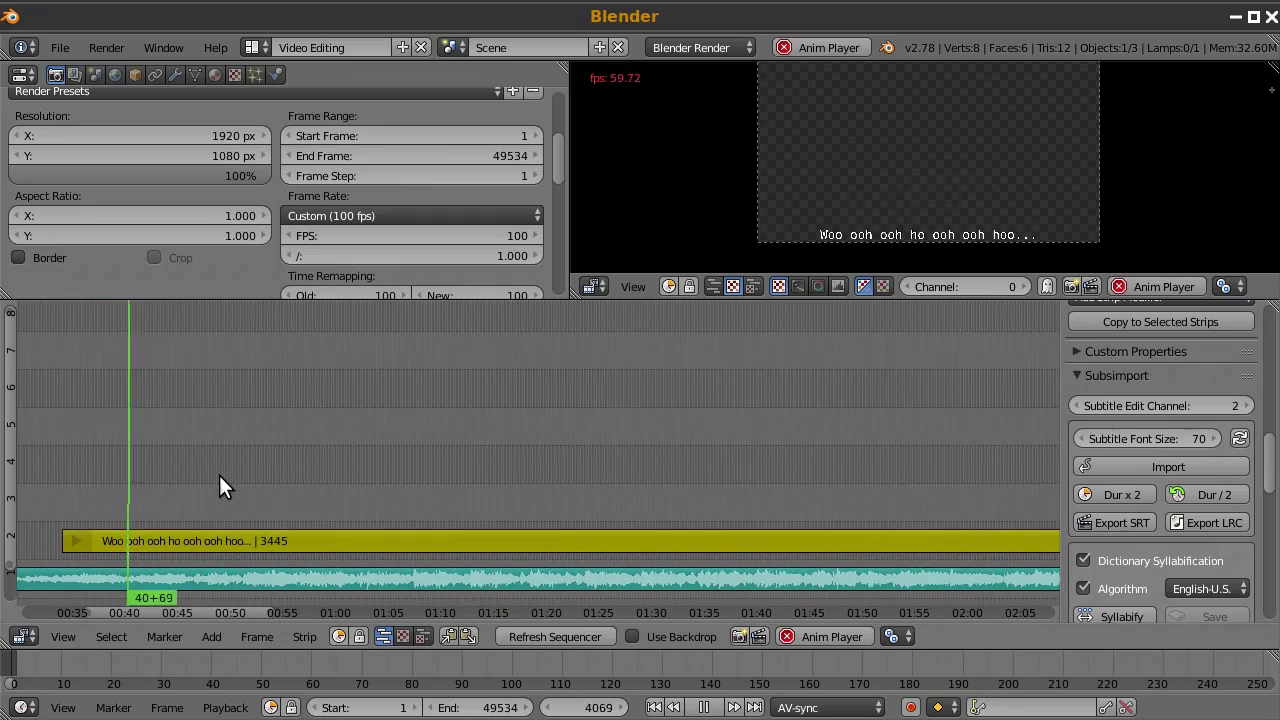
{"action": "key", "text": "d"}
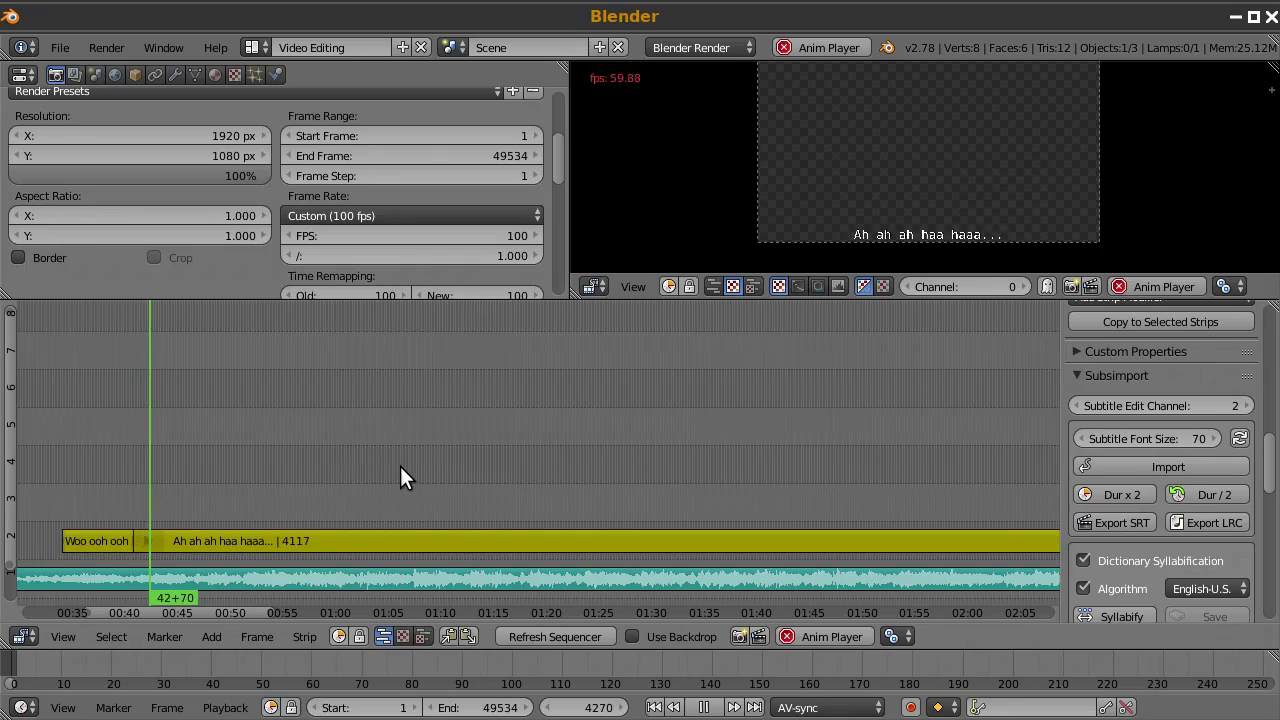
Step: Replay from about 47+23 and, at about frame 4895, end the "Ah ah ah haa haaa..." strip and start the following lyric strip
{"action": "scroll", "coordinate": [306, 472], "scroll_direction": "up", "scroll_amount": 1}
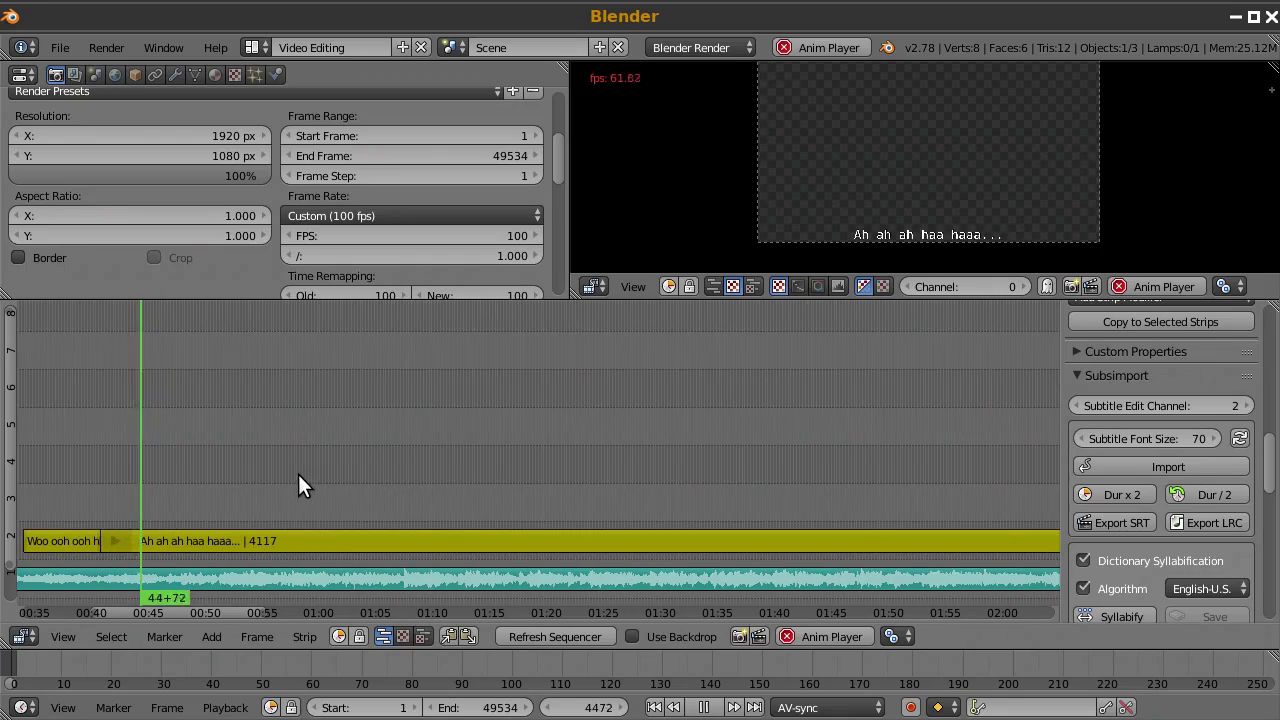
{"action": "middle_click_drag", "start_coordinate": [225, 499], "coordinate": [463, 417]}
{"action": "scroll", "coordinate": [403, 442], "scroll_direction": "up", "scroll_amount": 7}
{"action": "scroll", "coordinate": [709, 415], "scroll_direction": "up", "scroll_amount": 2}
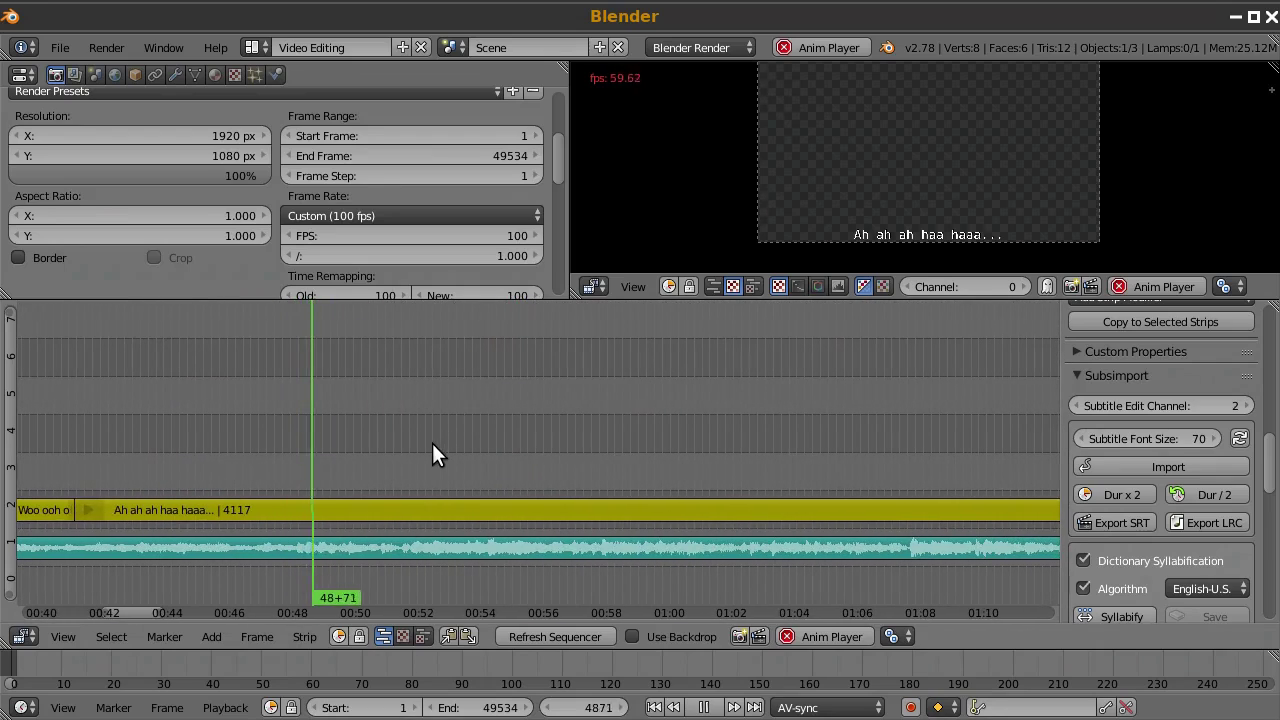
{"action": "key", "text": "alt+a"}
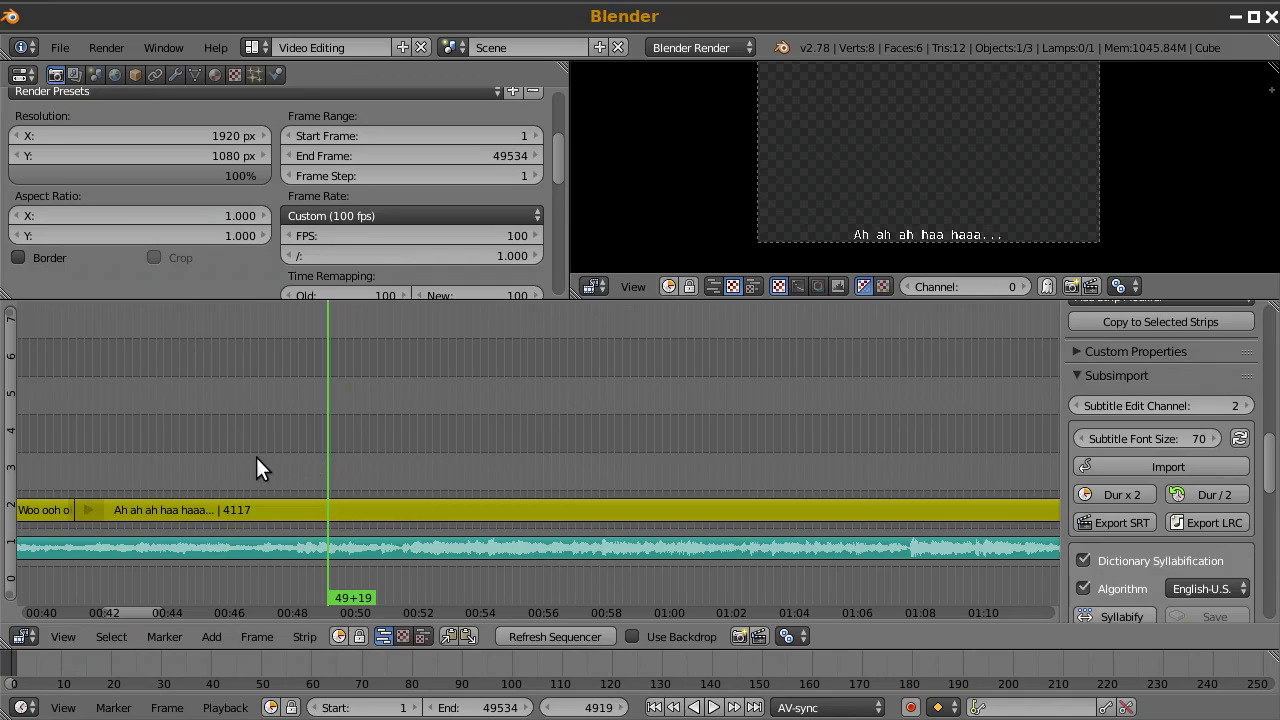
{"action": "left_click", "coordinate": [265, 452]}
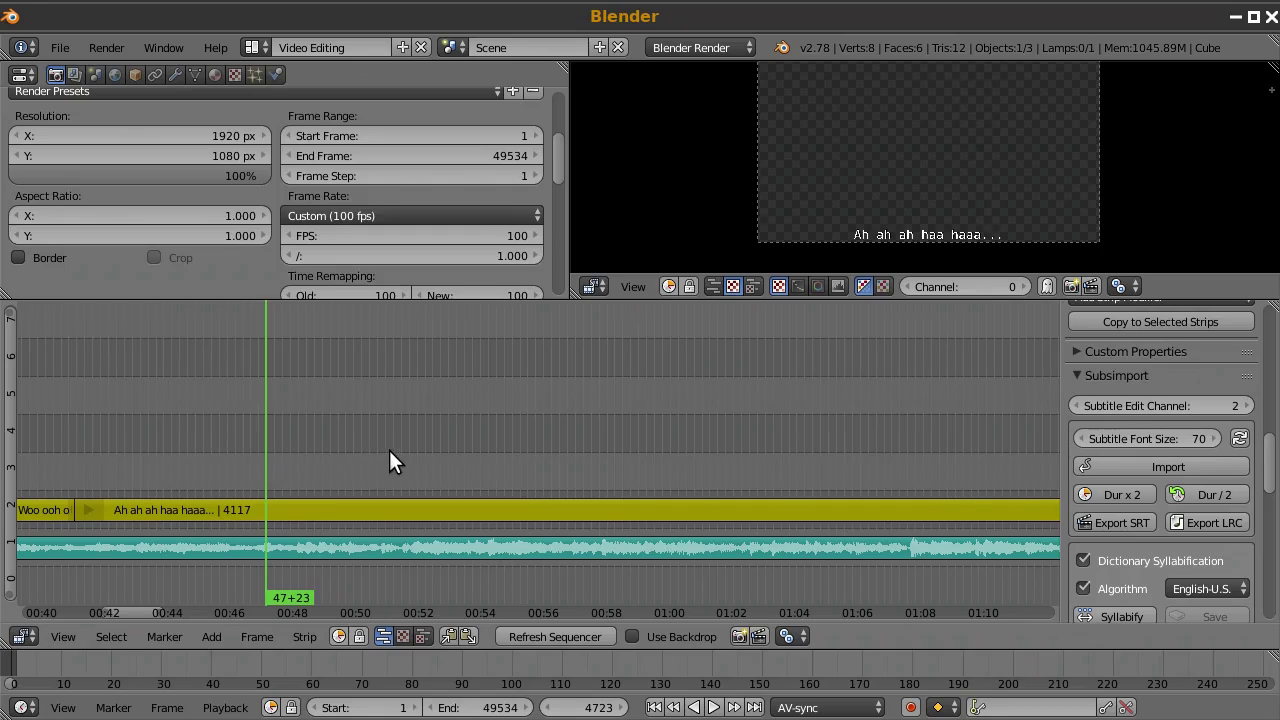
{"action": "key", "text": "alt+a"}
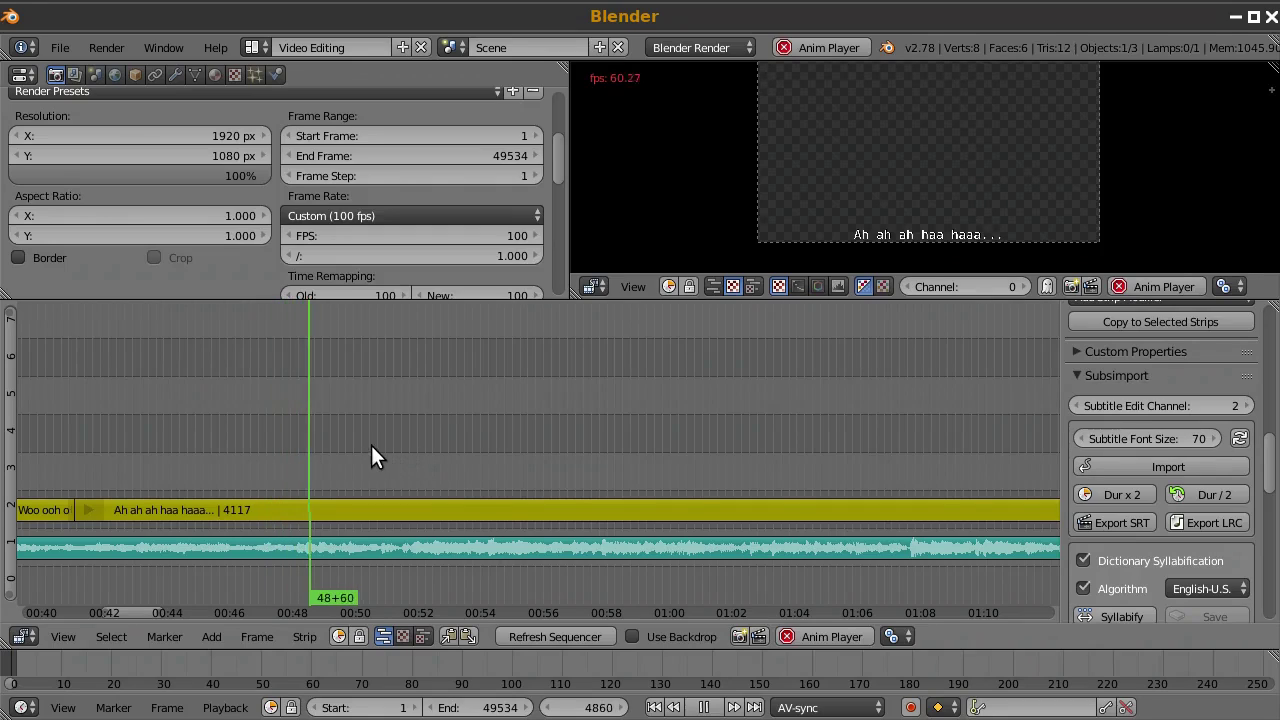
{"action": "key", "text": "s"}
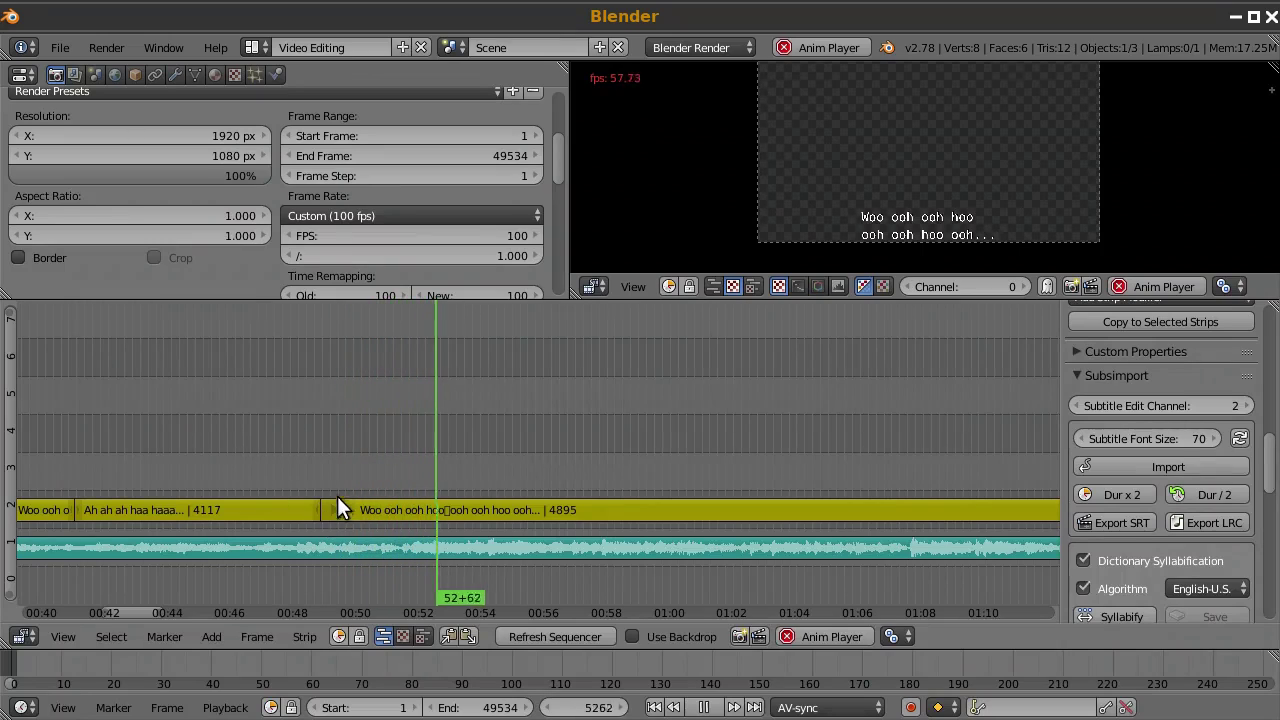
Step: Replay the passage, reset the start of the two-line "Woo ooh ooh hoo" strip to about frame 5191, and stop playback
{"action": "left_click", "coordinate": [386, 450]}
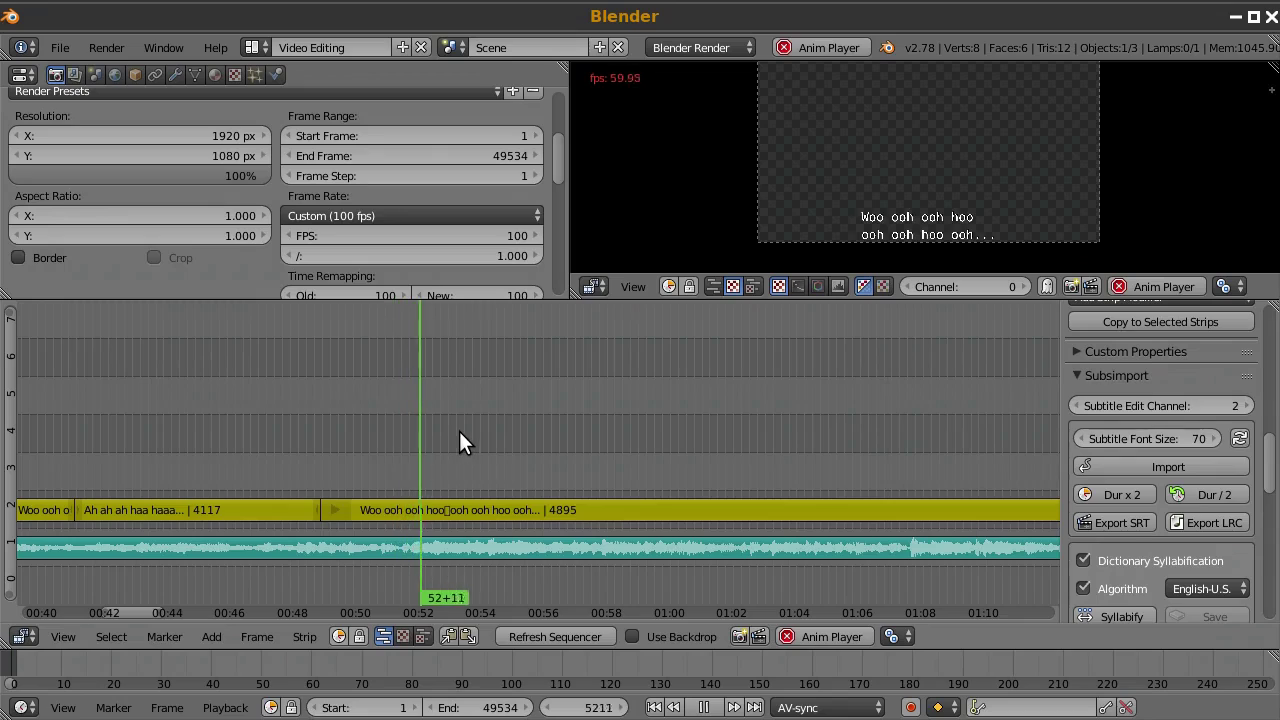
{"action": "left_click", "coordinate": [373, 436]}
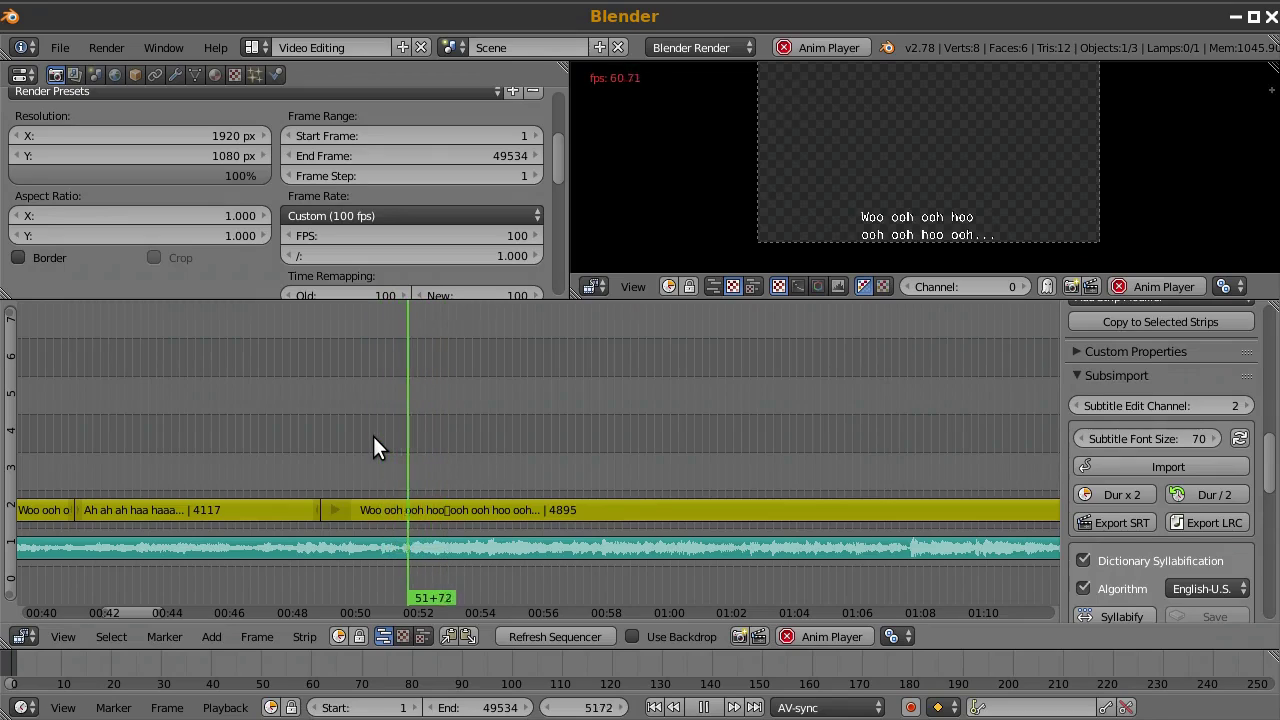
{"action": "key", "text": "d"}
{"action": "scroll", "coordinate": [553, 455], "scroll_direction": "down", "scroll_amount": 4}
{"action": "middle_click_drag", "start_coordinate": [559, 456], "coordinate": [400, 446]}
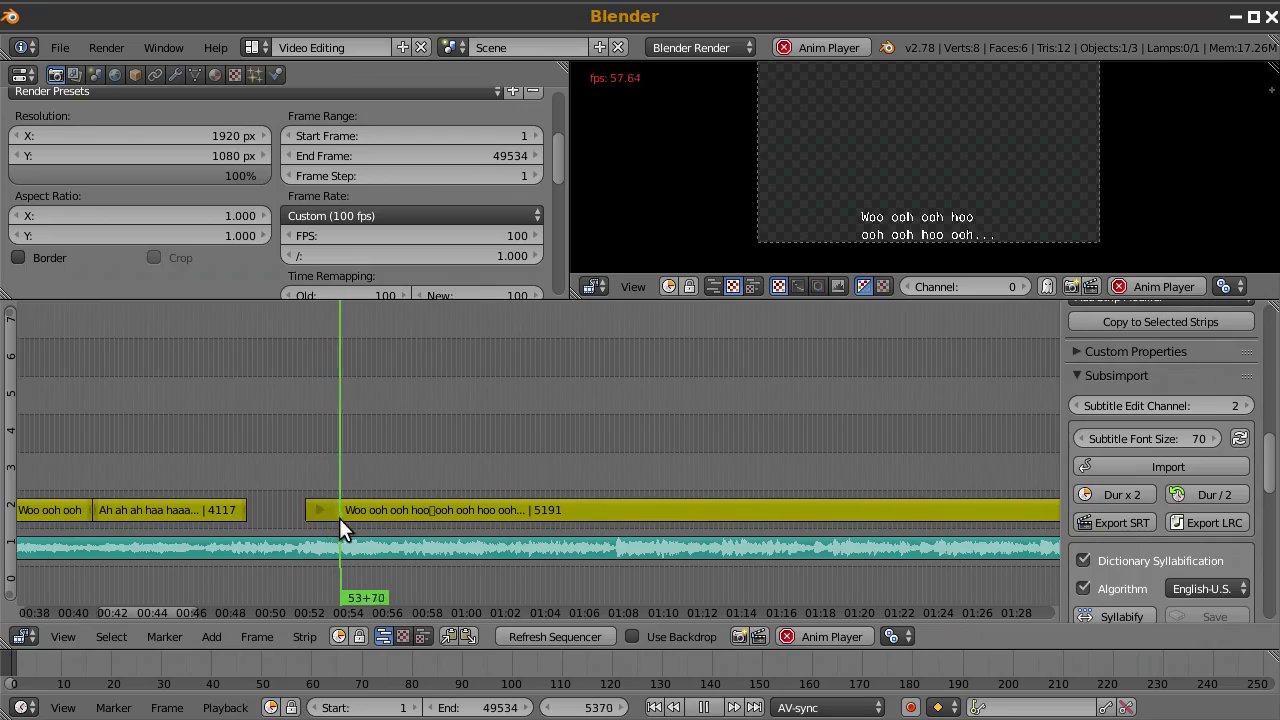
{"action": "key", "text": "alt+a"}
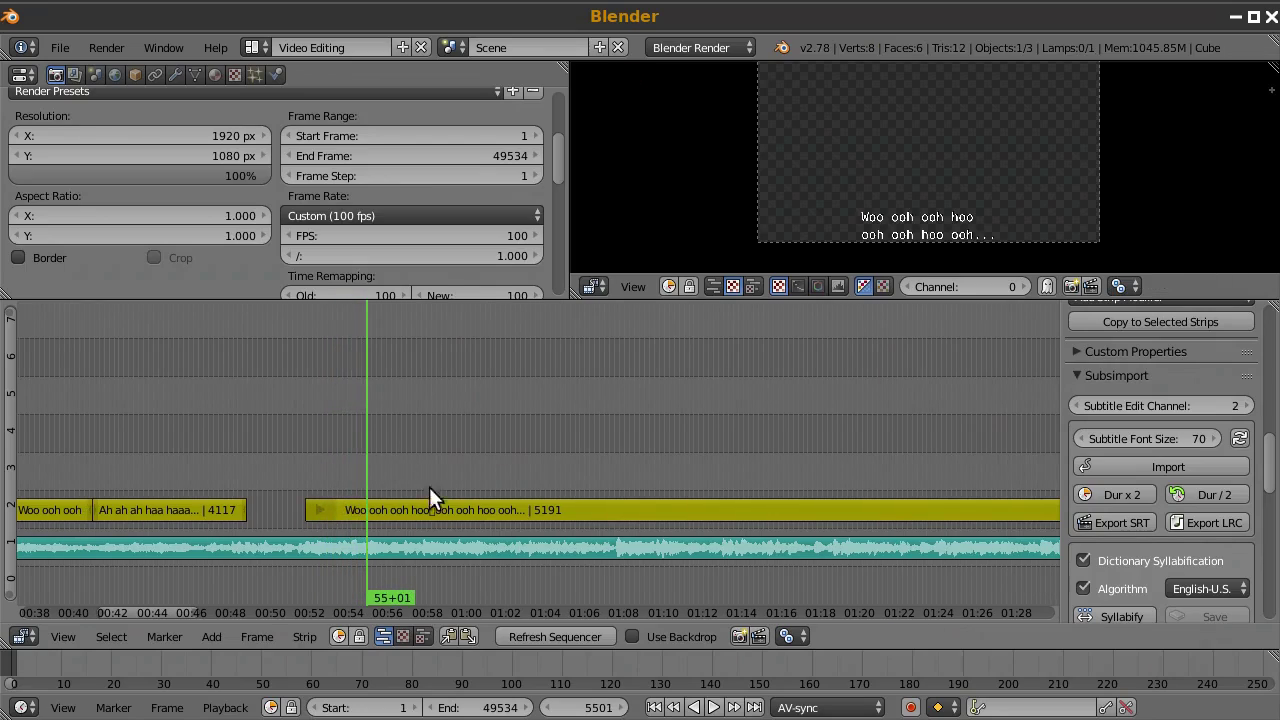
Step: Switch to Firefox and open the Subsimport page at github.com/doakey3/subsimport
{"action": "key", "text": "alt+Tab"}
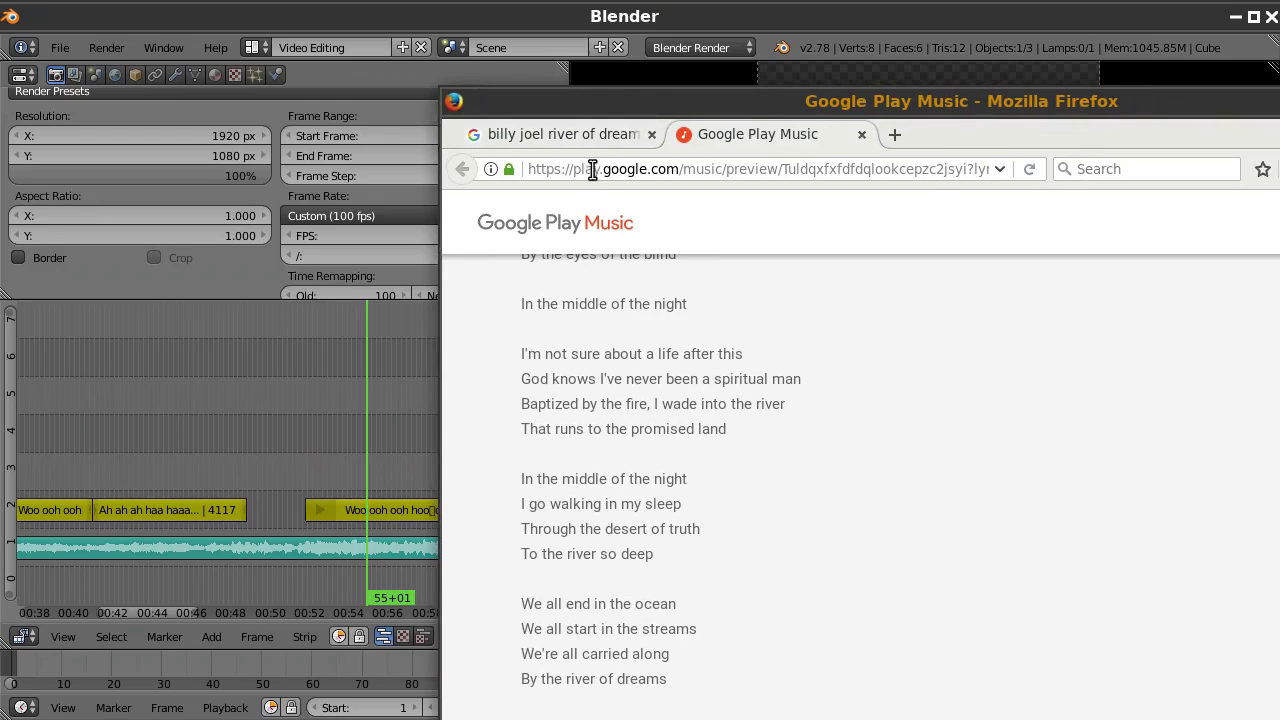
{"action": "double_click", "coordinate": [636, 174]}
{"action": "type", "text": "github.com/"}
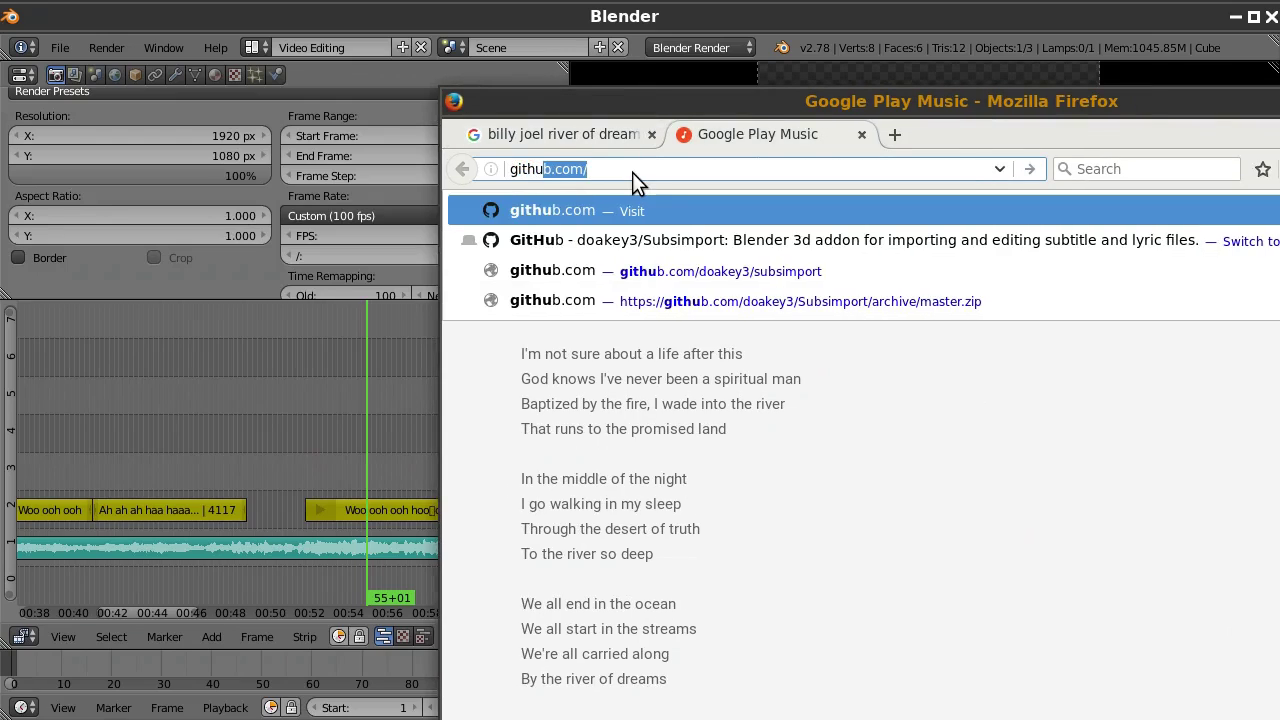
{"action": "type", "text": "doakey3/"}
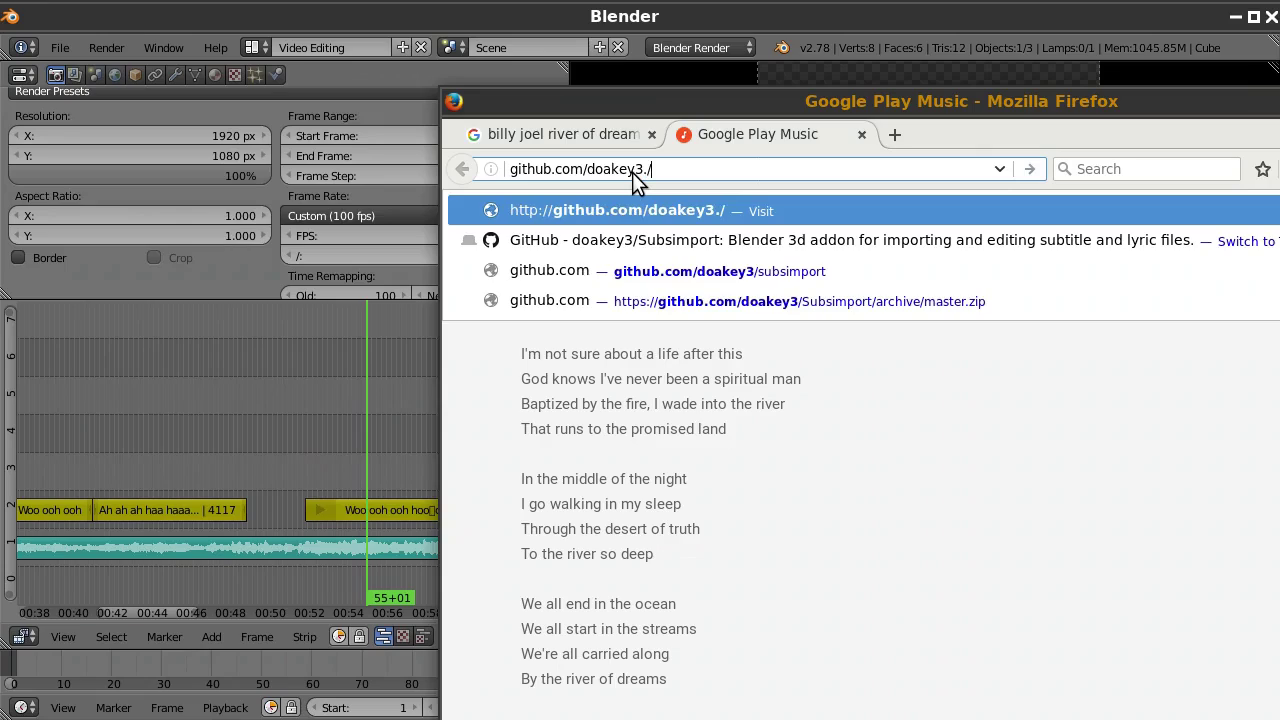
{"action": "type", "text": "subsimport"}
{"action": "key", "text": "Return"}
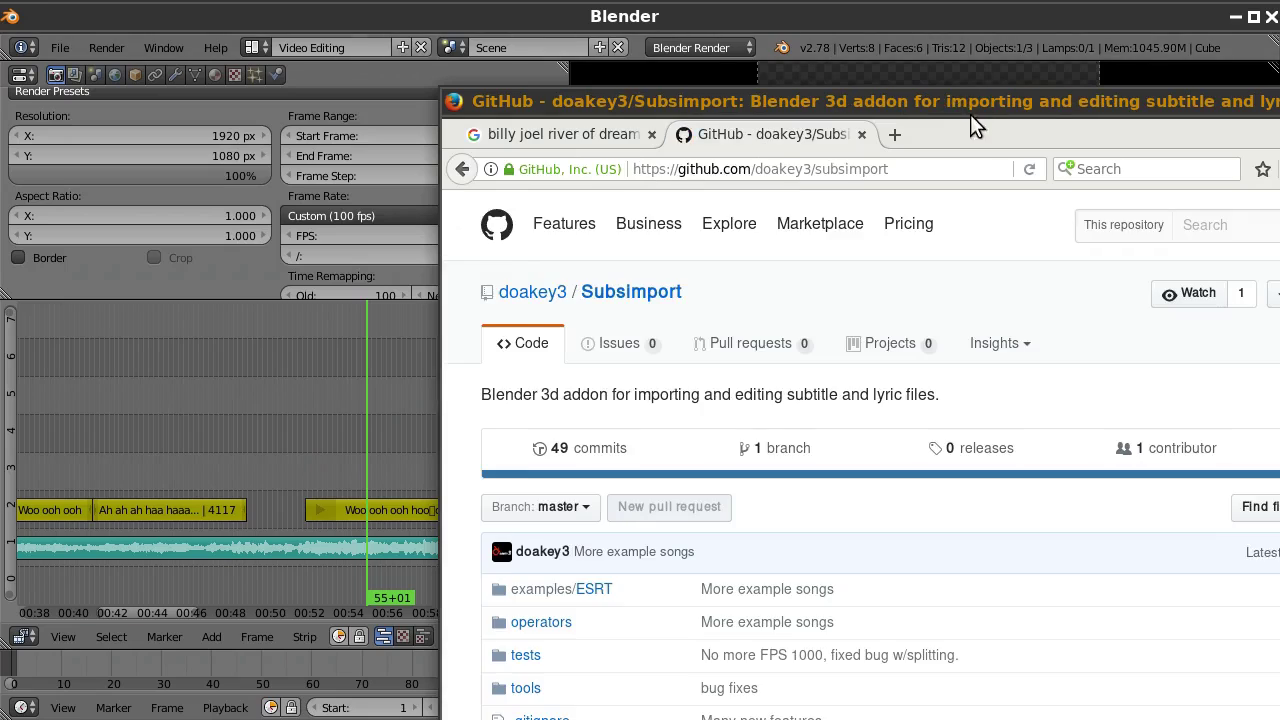
Step: Examine the Keyboard Shortcuts section of the Subsimport page for the strip timing commands, and return to Blender
{"action": "left_click_drag", "start_coordinate": [970, 106], "coordinate": [617, 18]}
{"action": "scroll", "coordinate": [366, 414], "scroll_direction": "down", "scroll_amount": 9}
{"action": "scroll", "coordinate": [117, 349], "scroll_direction": "down", "scroll_amount": 10}
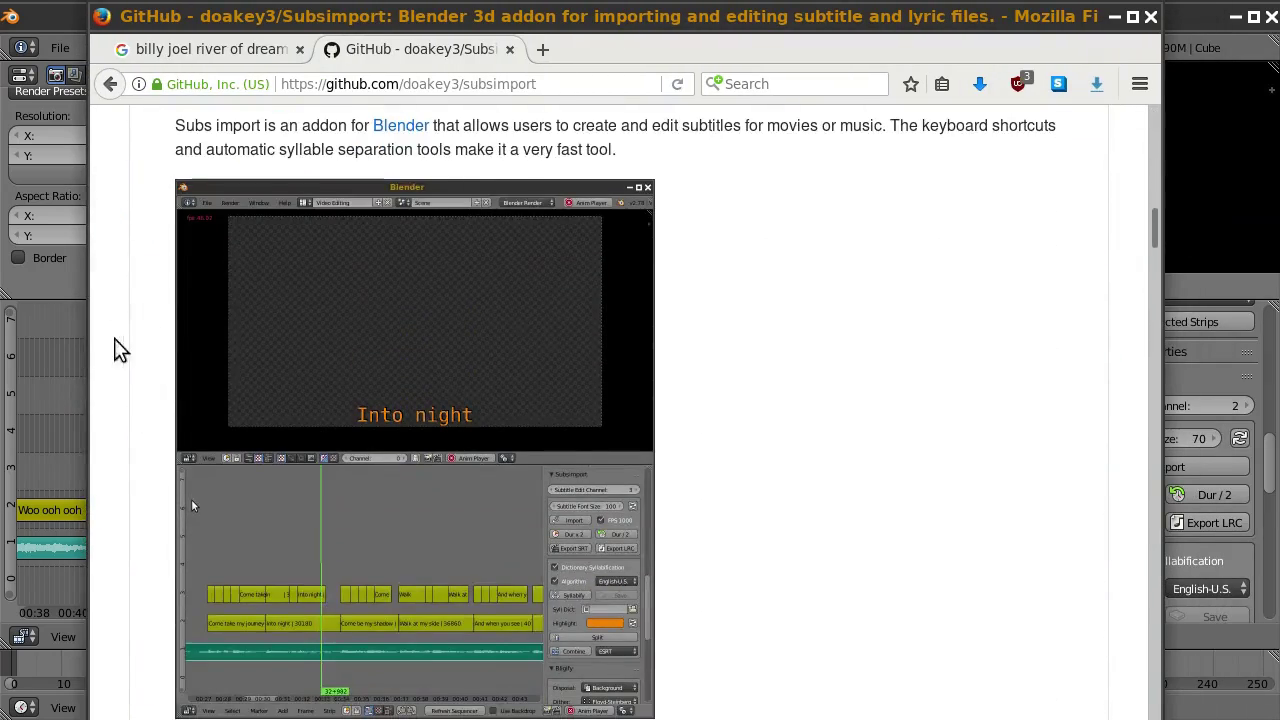
{"action": "scroll", "coordinate": [206, 251], "scroll_direction": "up", "scroll_amount": 5}
{"action": "left_click", "coordinate": [295, 338]}
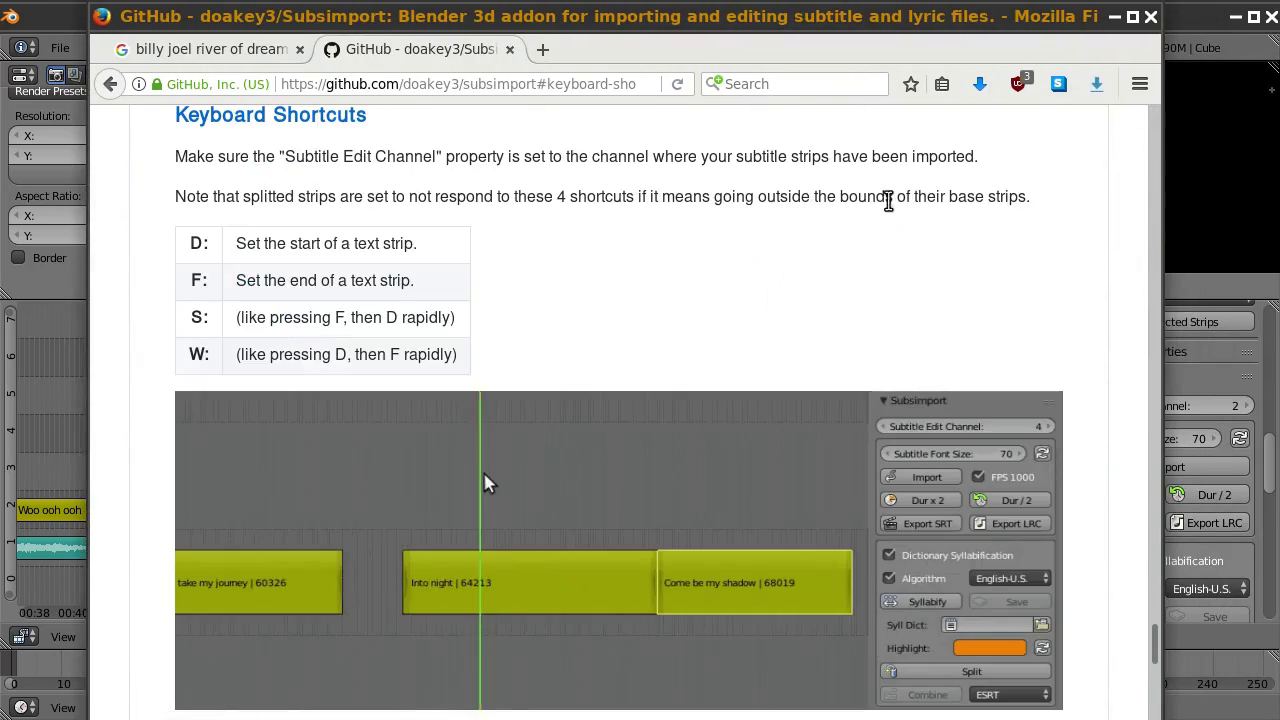
{"action": "middle_click_drag", "start_coordinate": [888, 201], "coordinate": [862, 250]}
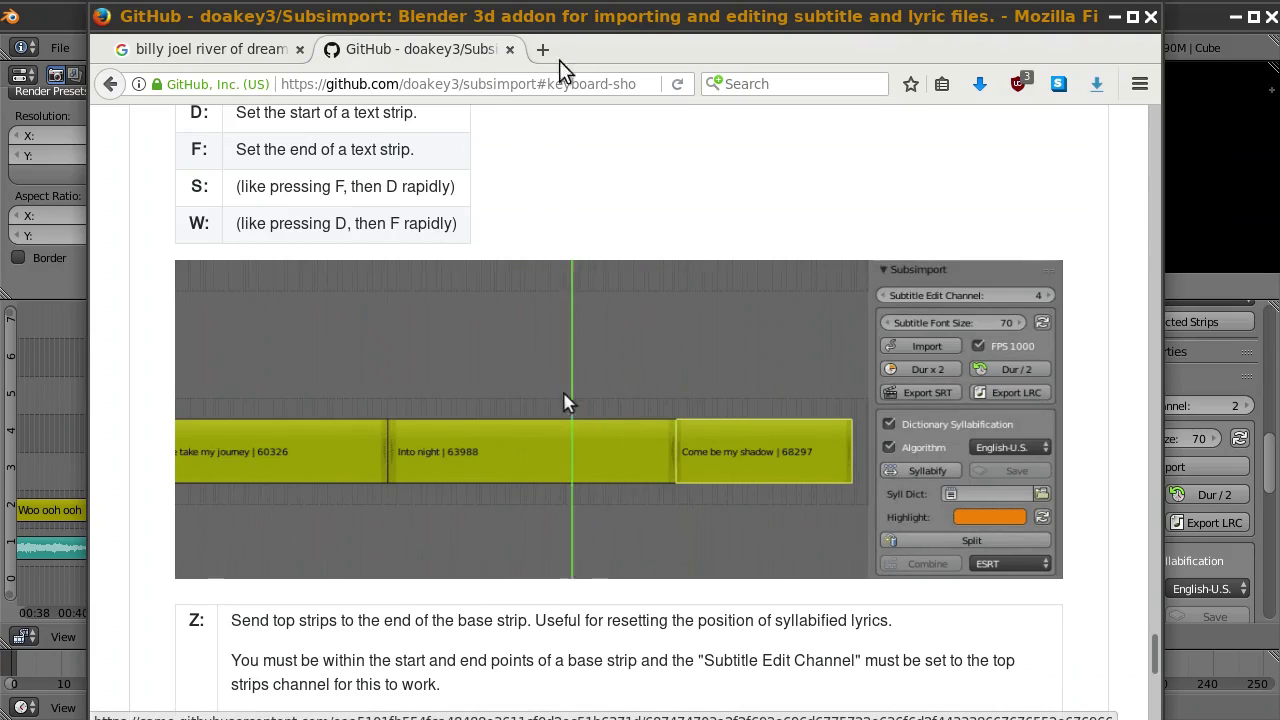
{"action": "left_click_drag", "start_coordinate": [170, 9], "coordinate": [170, 719]}
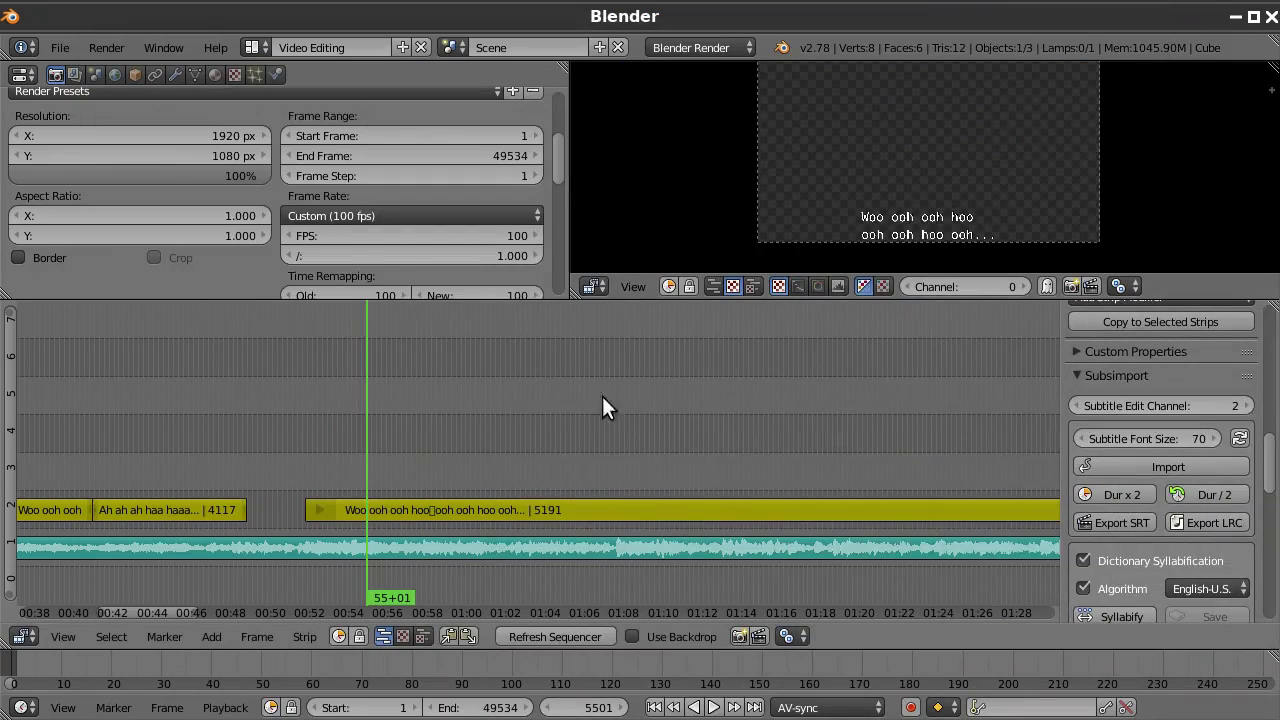
Step: Examine how the lyric strips on channel 2 line up with the audio strip along the whole song
{"action": "scroll", "coordinate": [380, 432], "scroll_direction": "down", "scroll_amount": 15}
{"action": "middle_click_drag", "start_coordinate": [580, 428], "coordinate": [213, 430]}
{"action": "scroll", "coordinate": [220, 430], "scroll_direction": "down", "scroll_amount": 11}
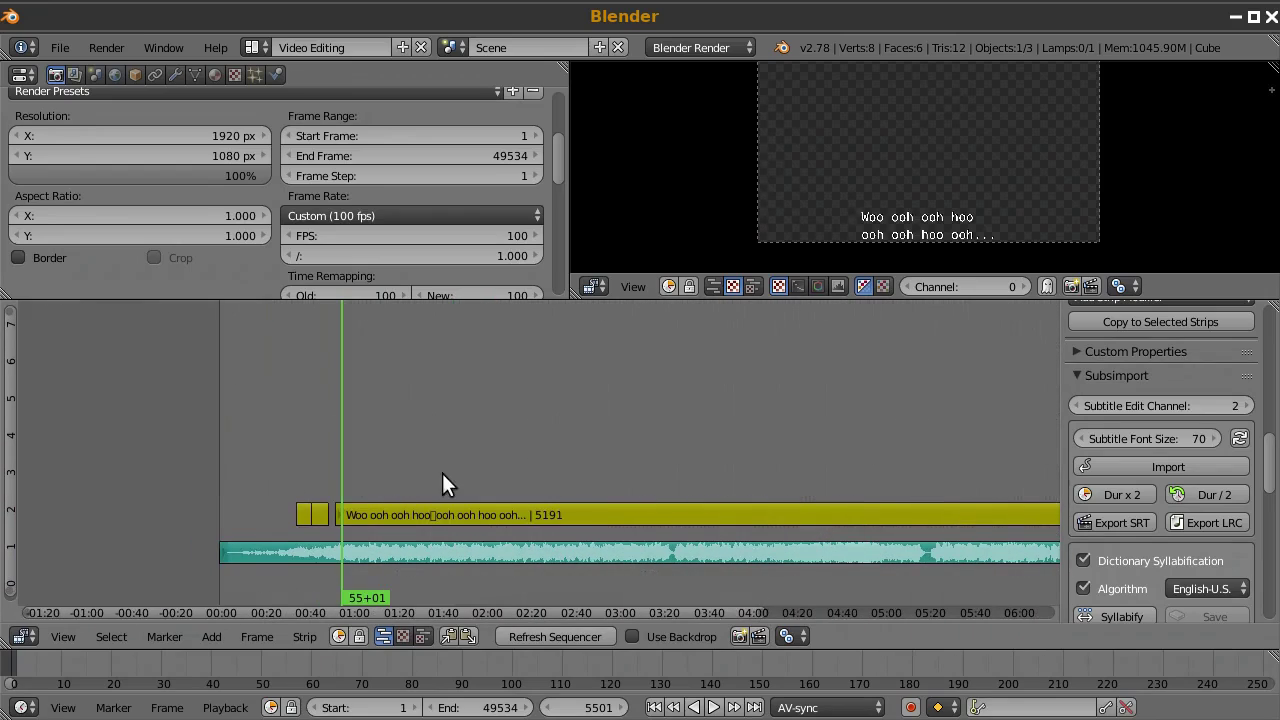
{"action": "middle_click_drag", "start_coordinate": [428, 454], "coordinate": [156, 442]}
{"action": "scroll", "coordinate": [250, 420], "scroll_direction": "down", "scroll_amount": 9}
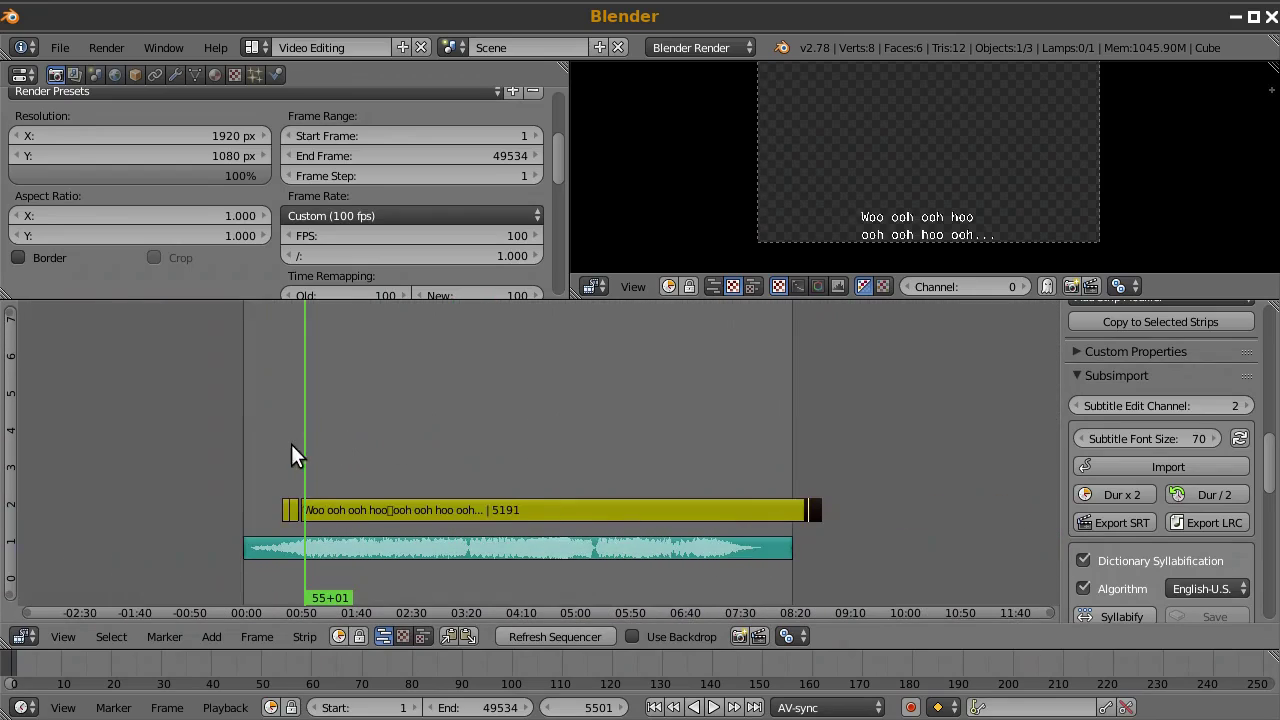
{"action": "left_click_drag", "start_coordinate": [301, 445], "coordinate": [308, 452]}
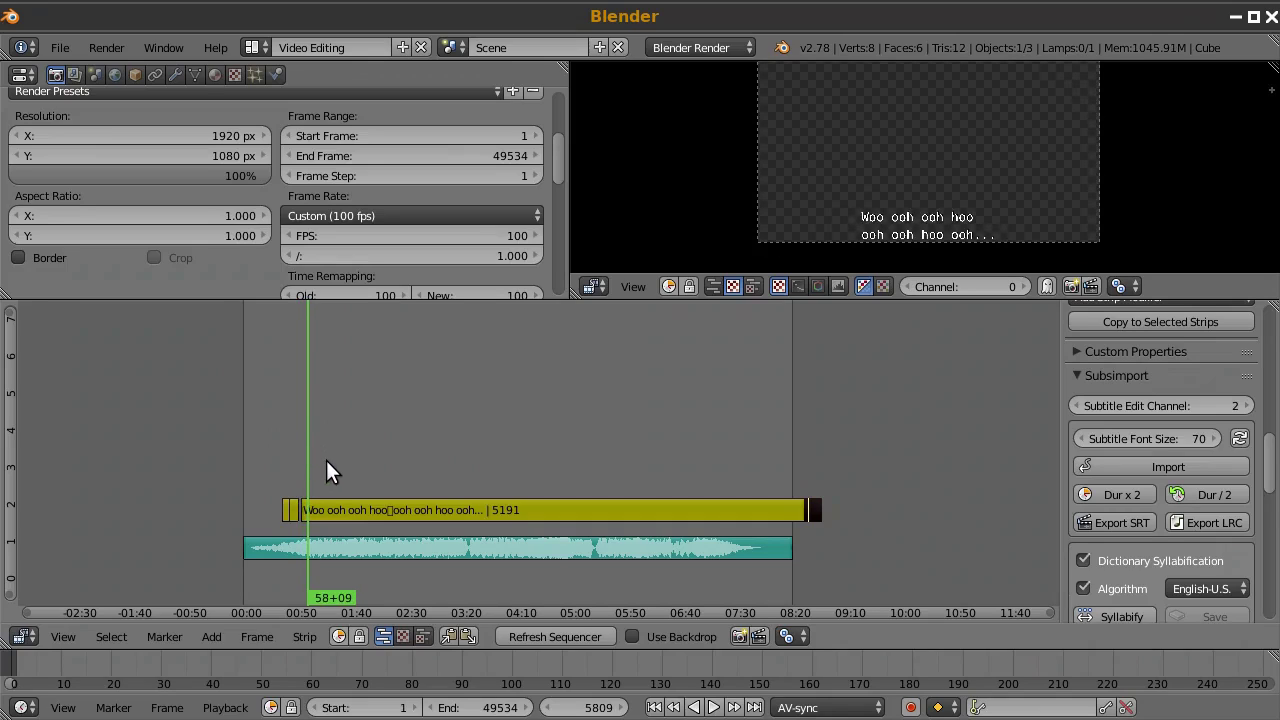
{"action": "scroll", "coordinate": [341, 489], "scroll_direction": "up", "scroll_amount": 4}
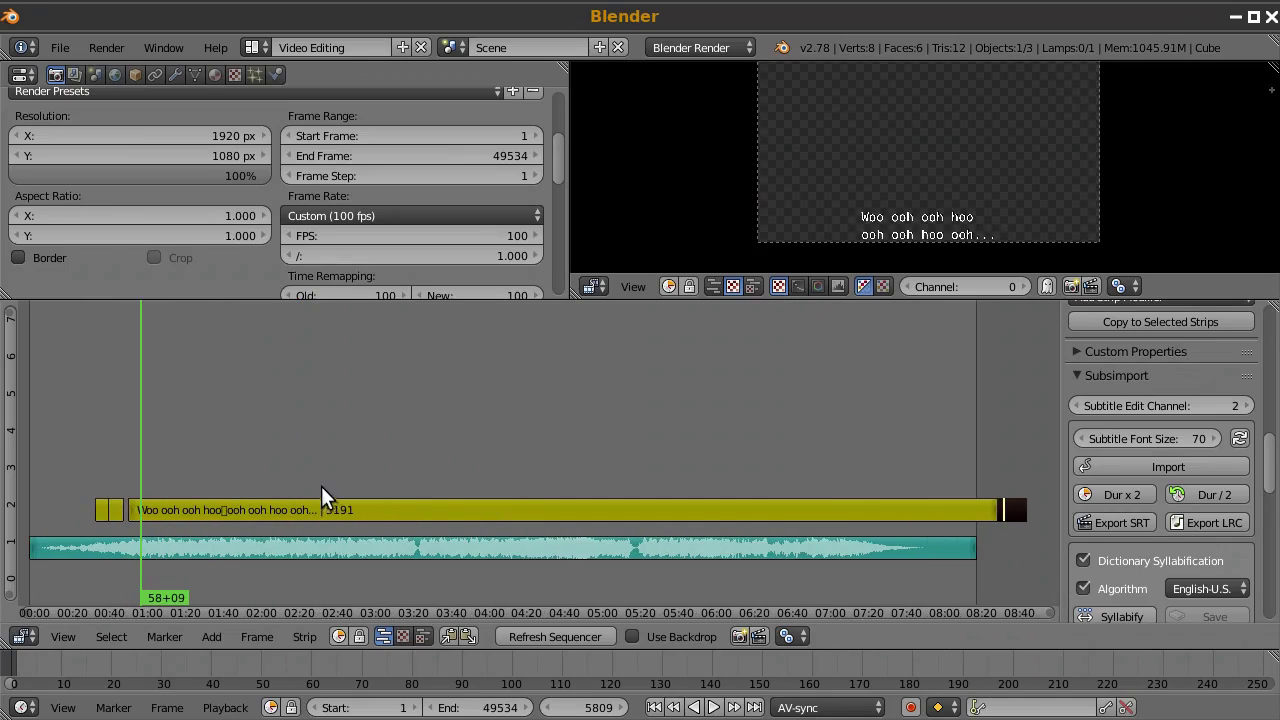
{"action": "middle_click_drag", "start_coordinate": [321, 486], "coordinate": [259, 461]}
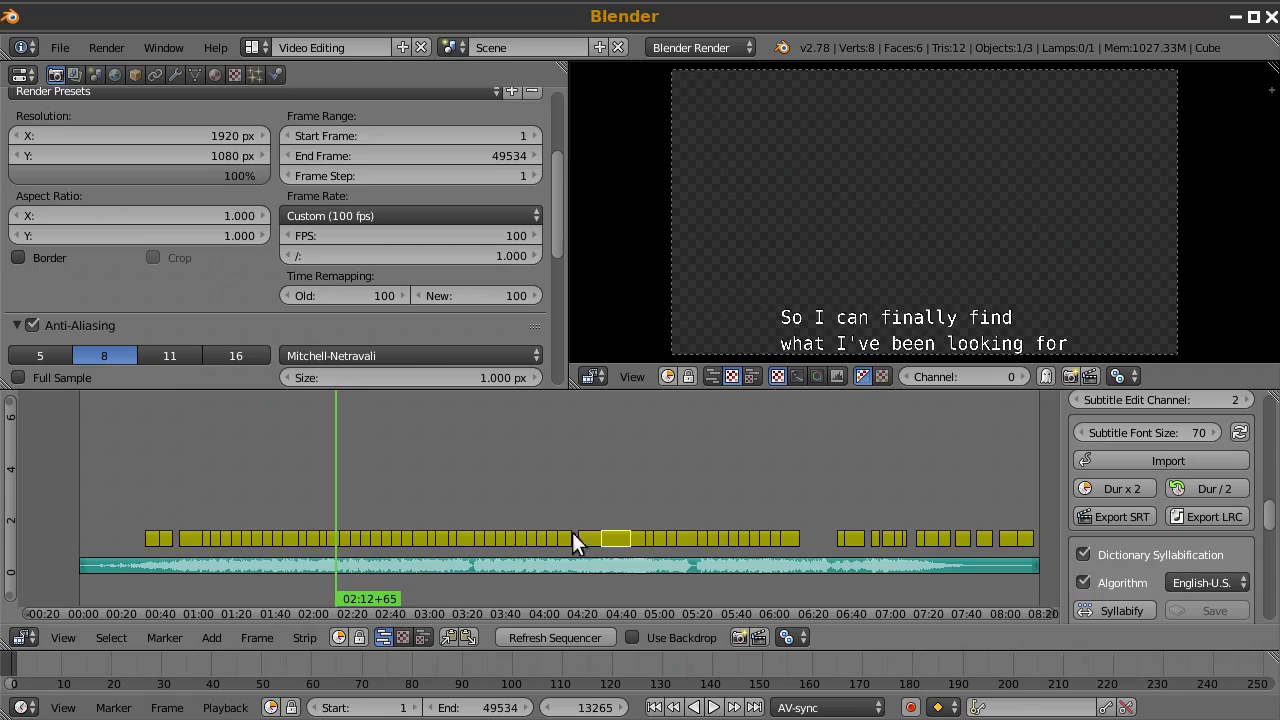
{"action": "scroll", "coordinate": [500, 551], "scroll_direction": "up", "scroll_amount": 3}
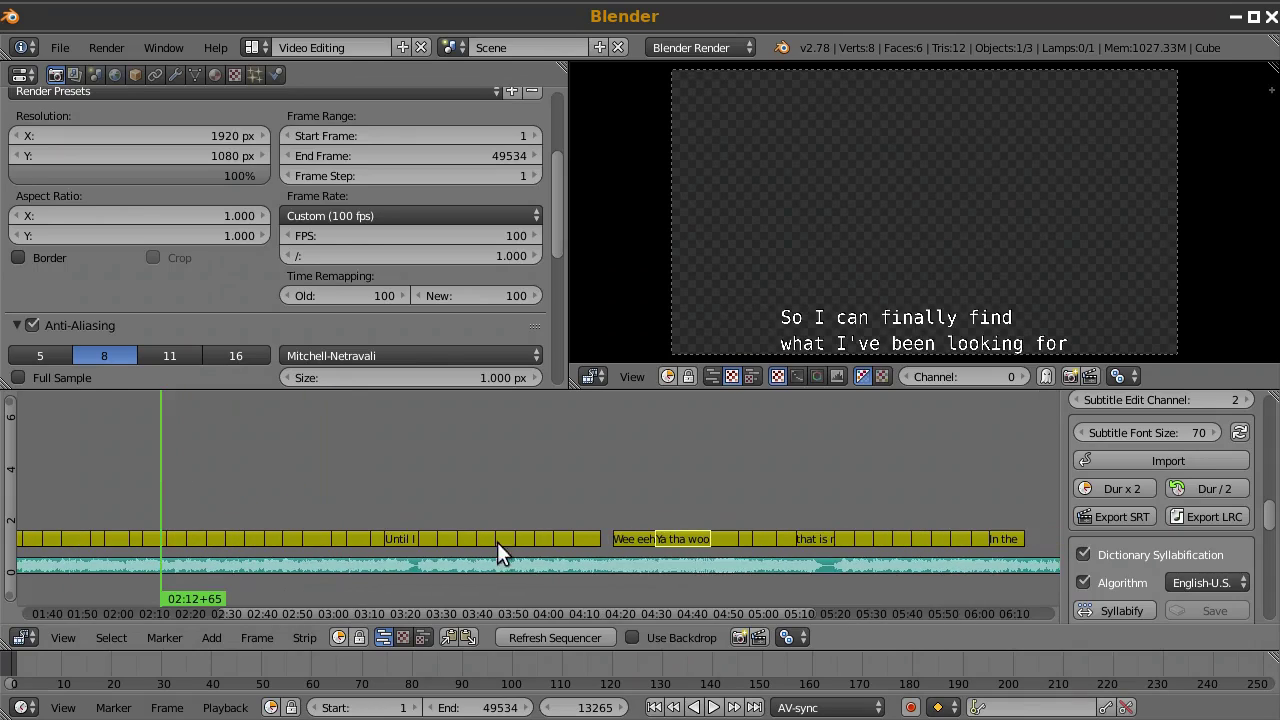
Step: Play the song from about 02:12 to check the lyric timing, stop, and survey the channel 2 strips along the whole song
{"action": "middle_click_drag", "start_coordinate": [500, 551], "coordinate": [603, 476]}
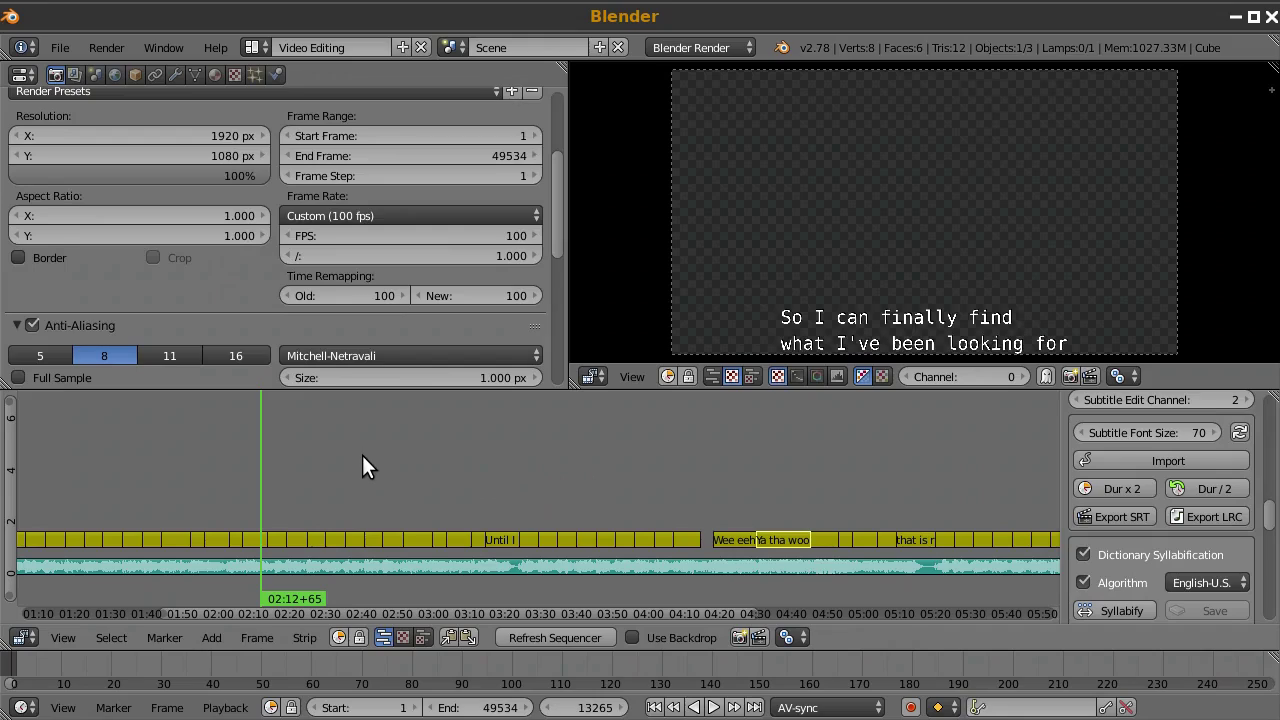
{"action": "key", "text": "alt+a"}
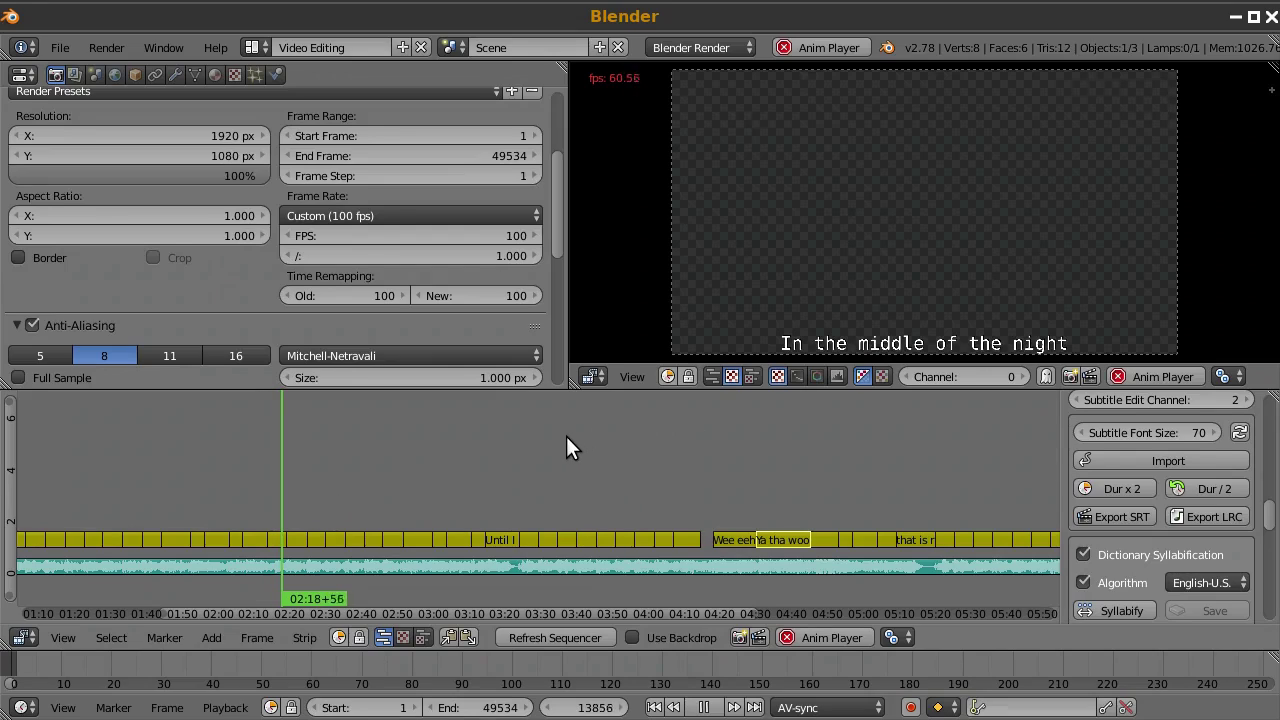
{"action": "key", "text": "alt+a"}
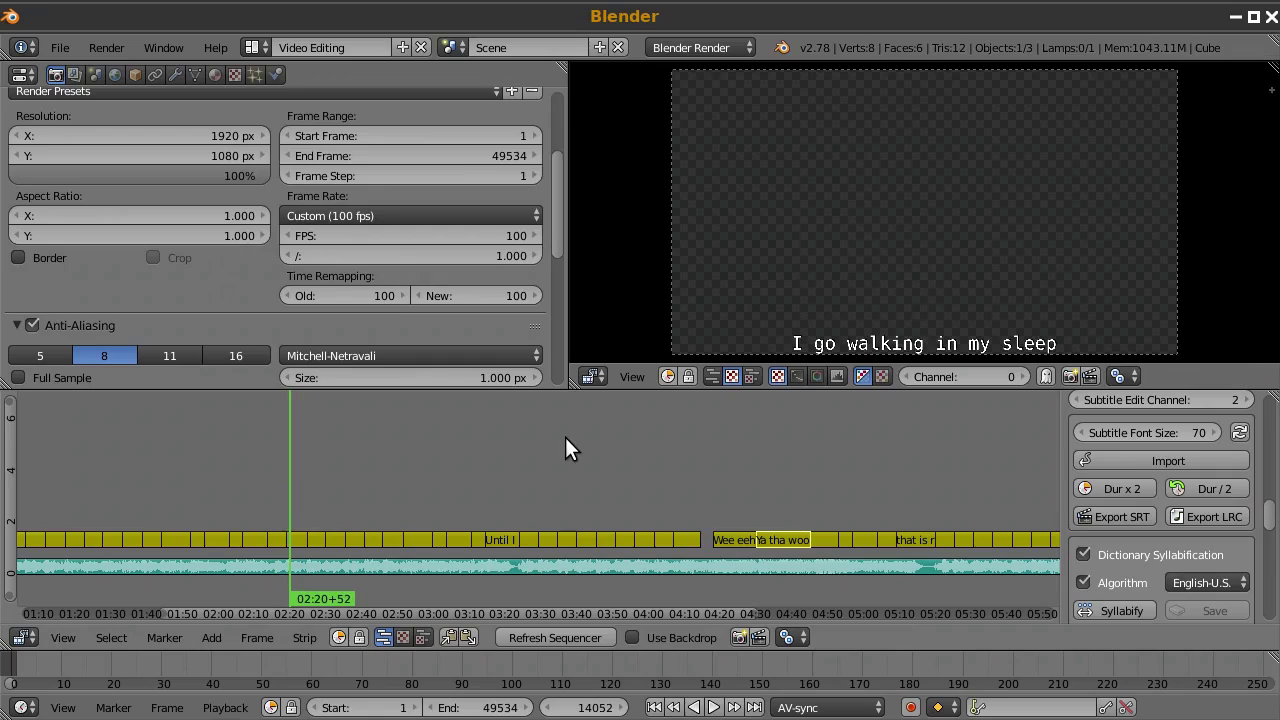
{"action": "scroll", "coordinate": [499, 455], "scroll_direction": "down", "scroll_amount": 4}
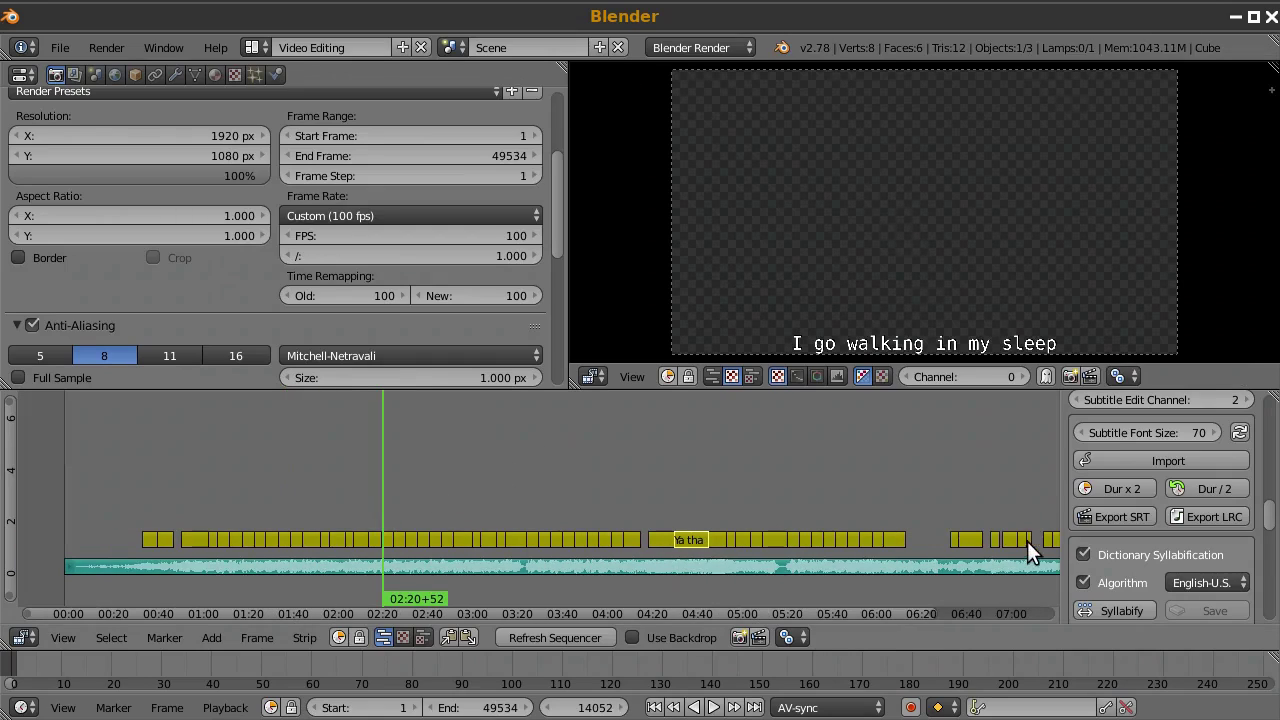
{"action": "scroll", "coordinate": [700, 517], "scroll_direction": "down", "scroll_amount": 2}
{"action": "middle_click_drag", "start_coordinate": [700, 517], "coordinate": [635, 476]}
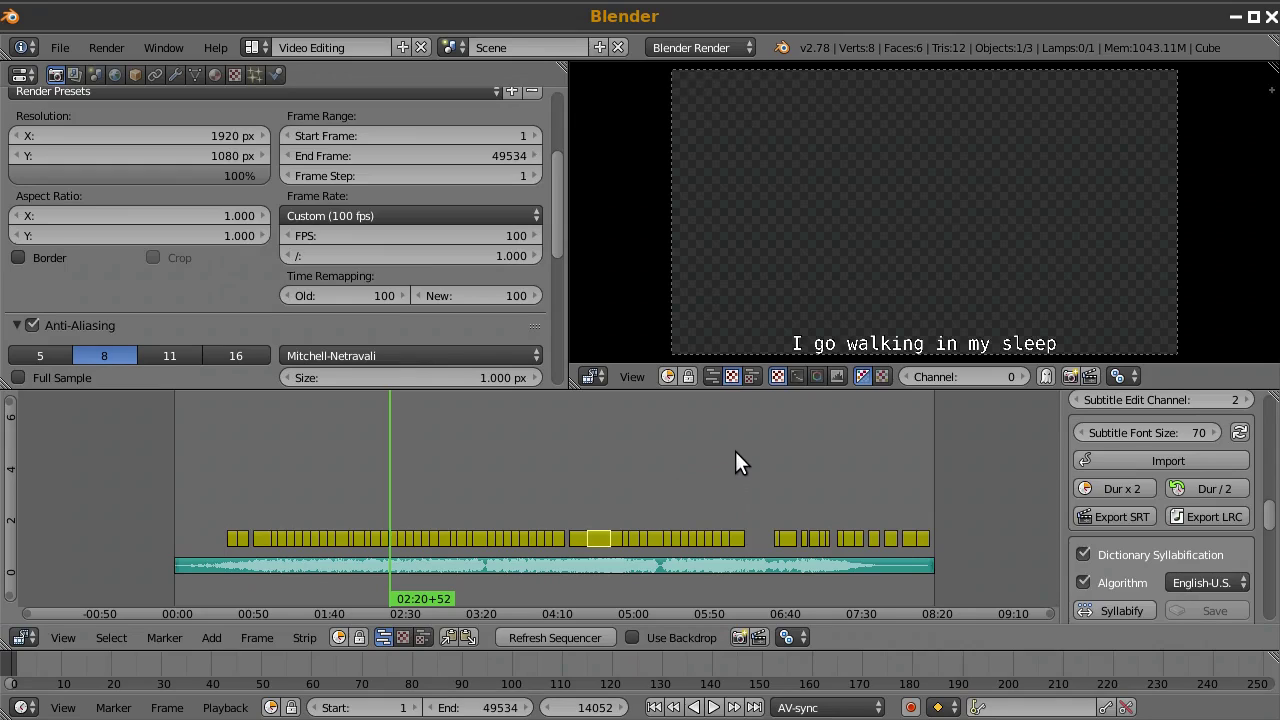
{"action": "middle_click_drag", "start_coordinate": [998, 507], "coordinate": [899, 475]}
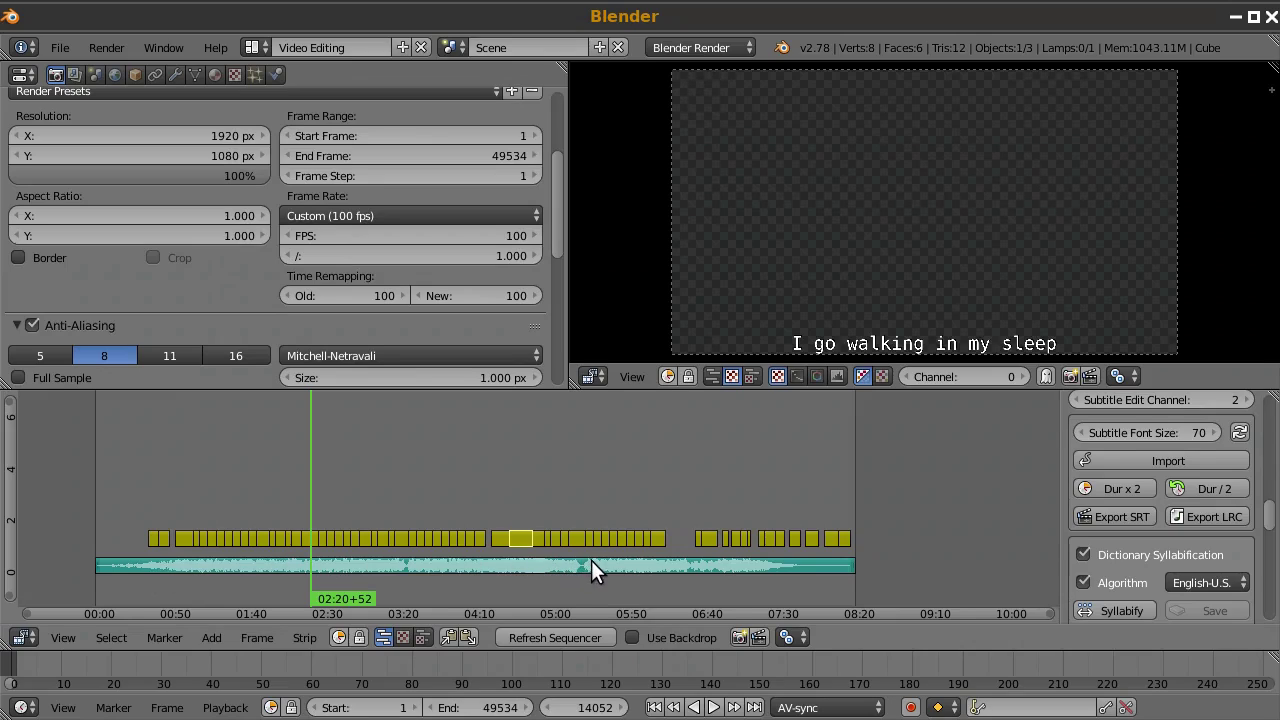
Step: Halve the duration of the lyric strips and export them to the Desktop as The River of Dreams.srt
{"action": "left_click", "coordinate": [1212, 491]}
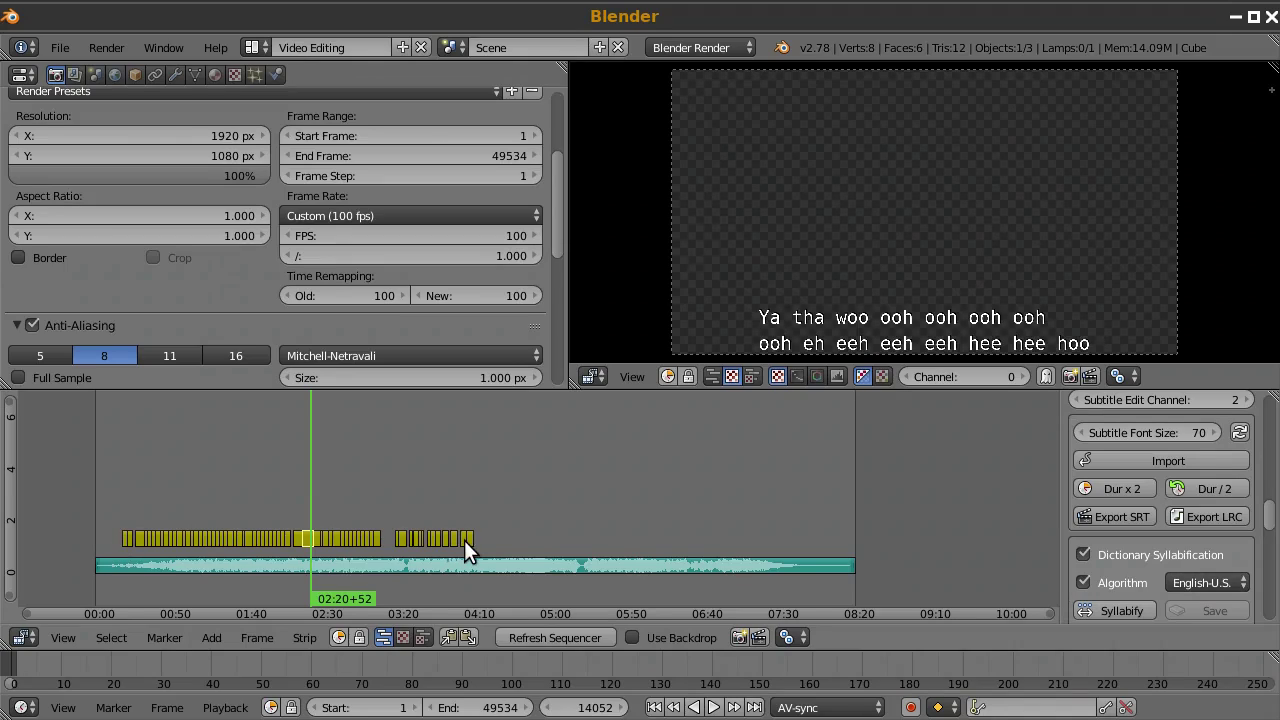
{"action": "left_click", "coordinate": [1118, 518]}
{"action": "left_click", "coordinate": [62, 302]}
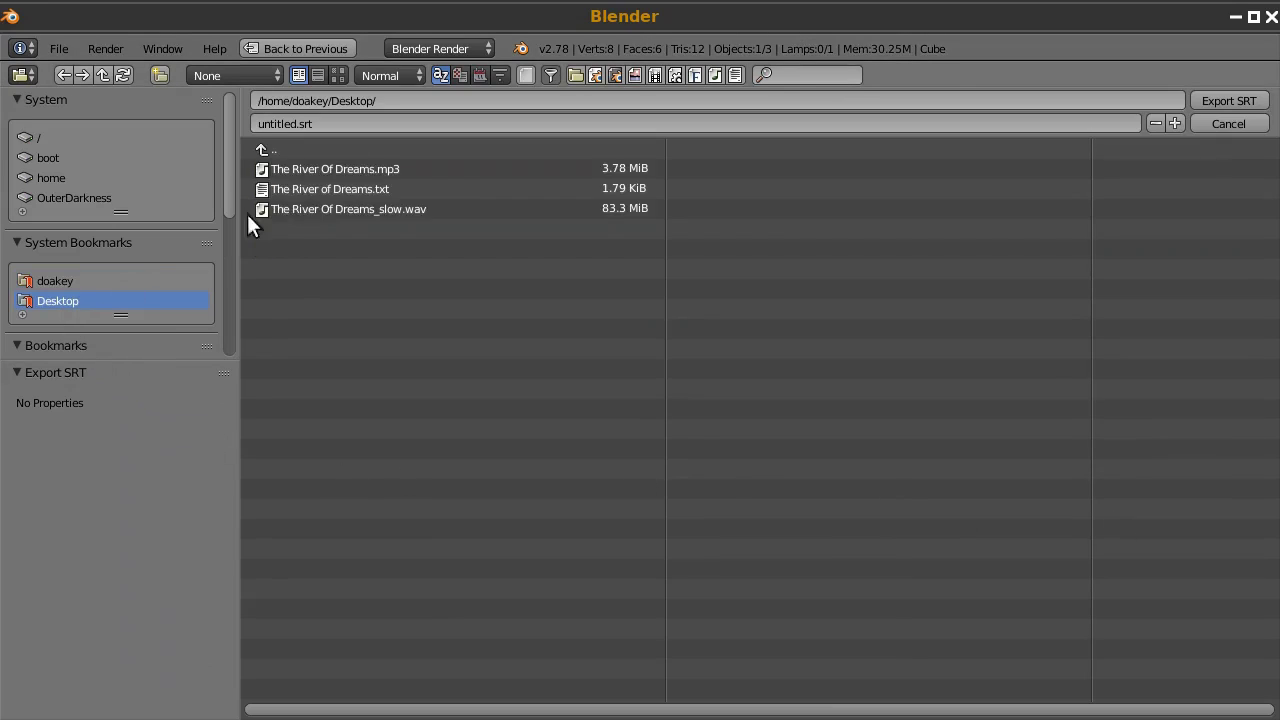
{"action": "left_click", "coordinate": [352, 122]}
{"action": "type", "text": "Th"}
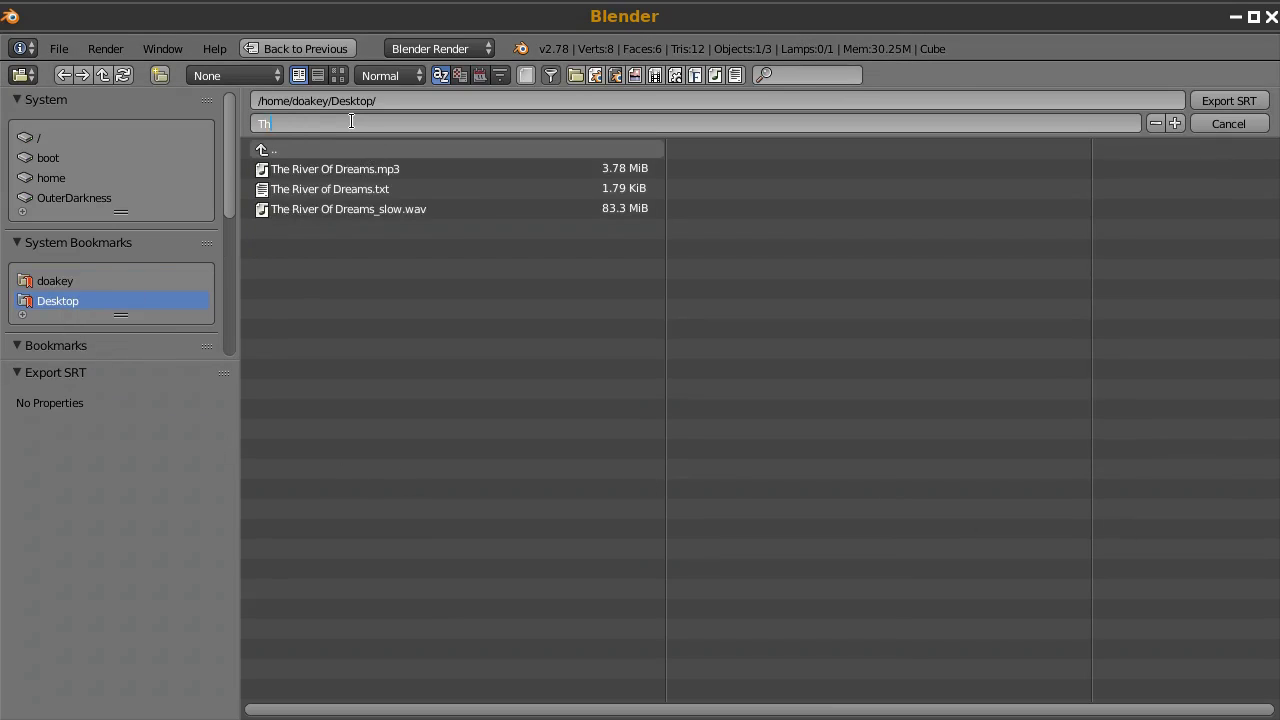
{"action": "type", "text": "e River of Dreams.srt"}
{"action": "key", "text": "Return"}
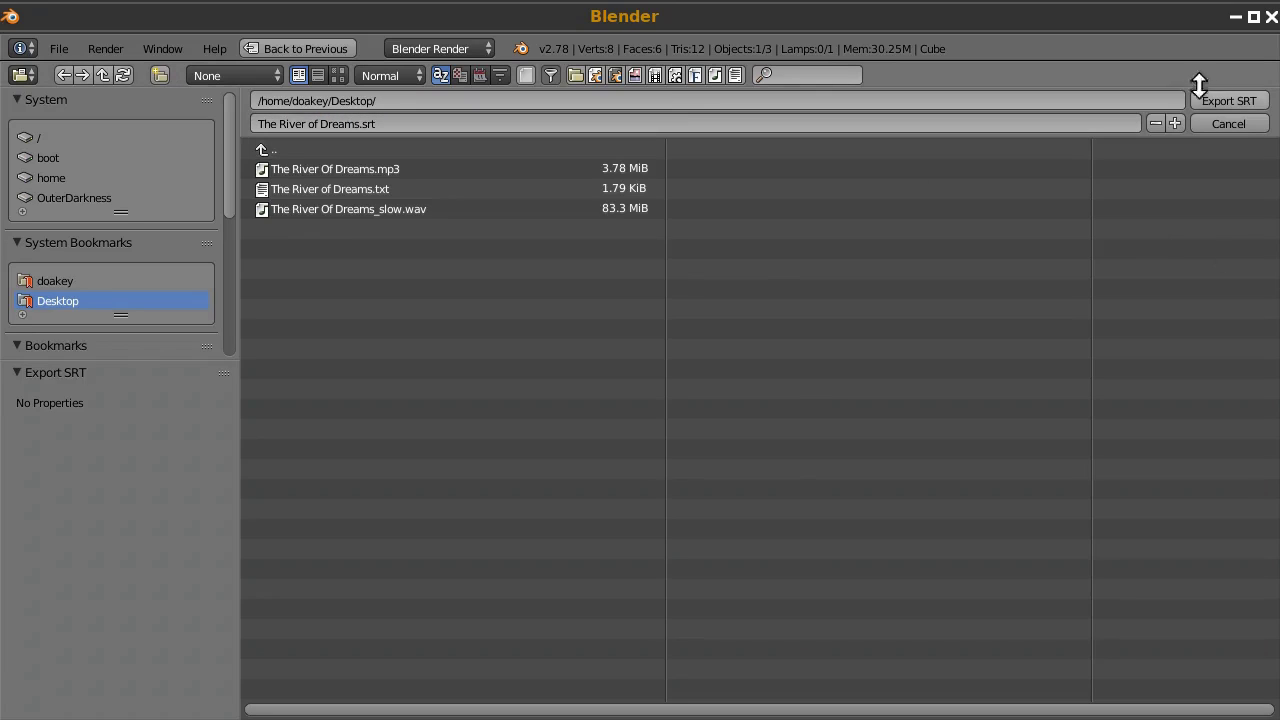
{"action": "left_click", "coordinate": [1233, 102]}
Step: Open The River Of Dreams.mp3 in VLC with the Spectrometer visualization, check the subtitles around 00:57, and close the player
{"action": "left_click_drag", "start_coordinate": [543, 9], "coordinate": [809, 23]}
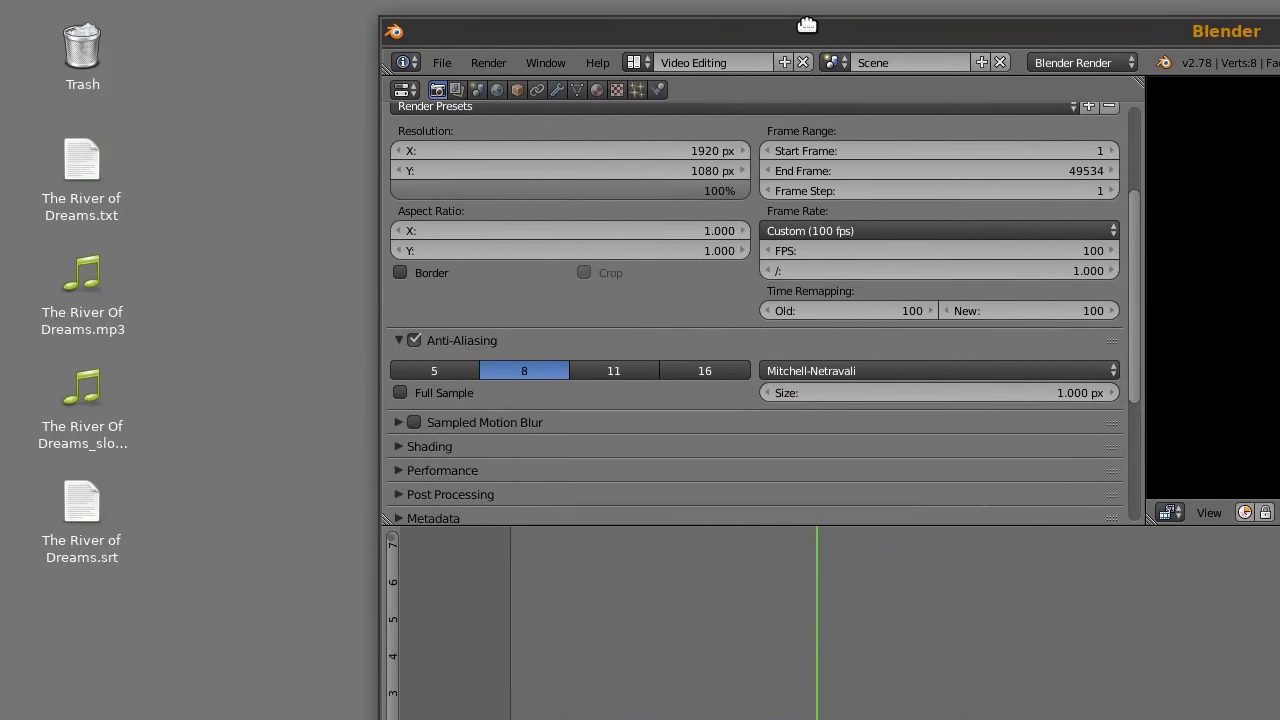
{"action": "double_click", "coordinate": [75, 270]}
{"action": "left_click", "coordinate": [175, 46]}
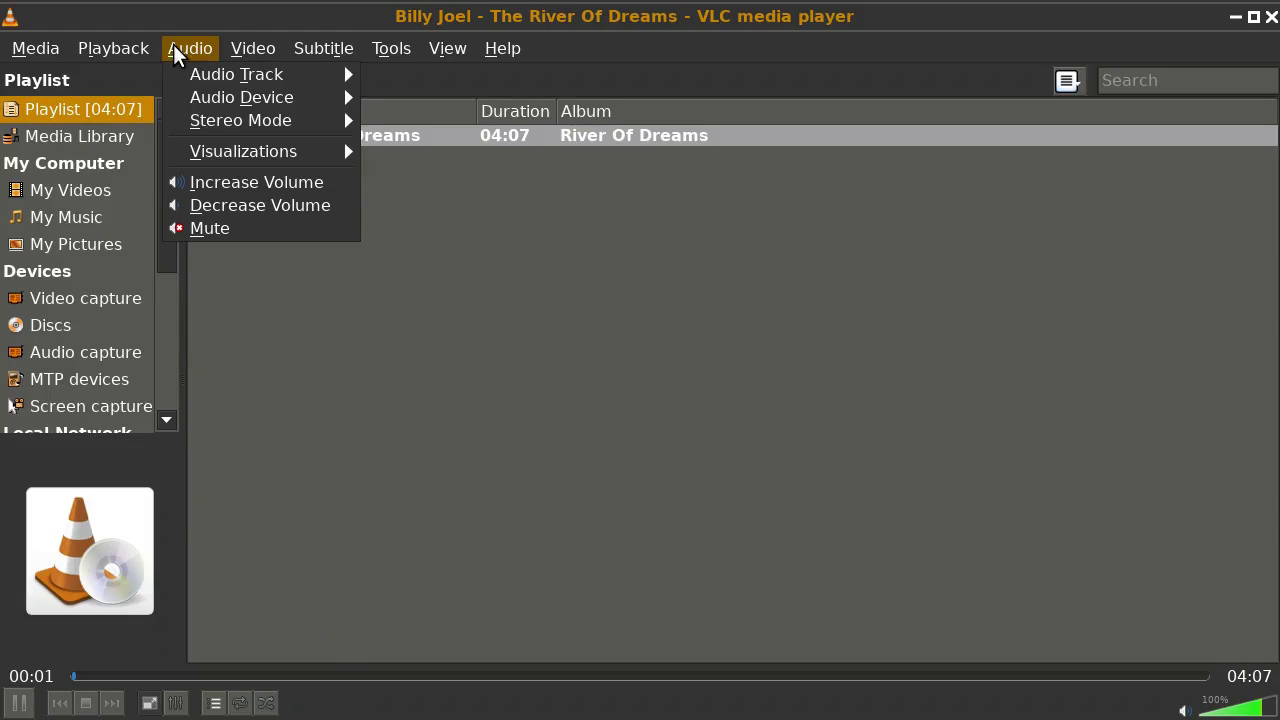
{"action": "mouse_move", "coordinate": [330, 151]}
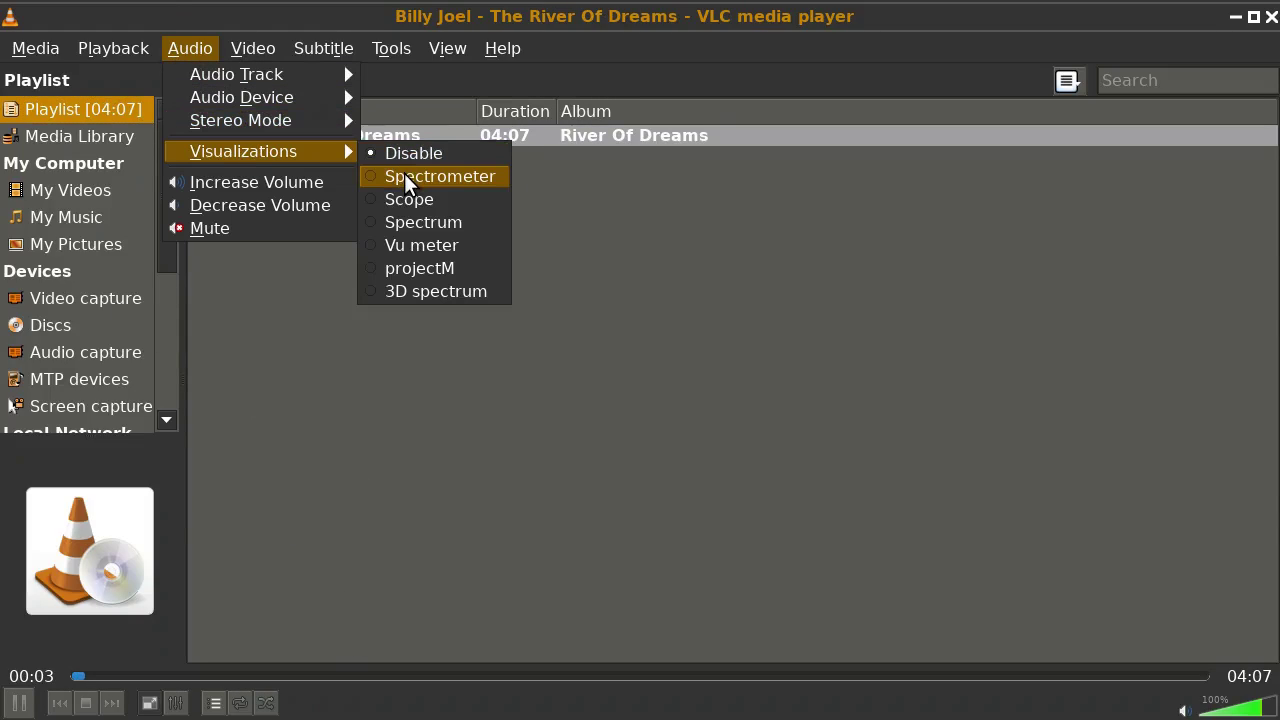
{"action": "left_click", "coordinate": [404, 173]}
{"action": "left_click", "coordinate": [330, 678]}
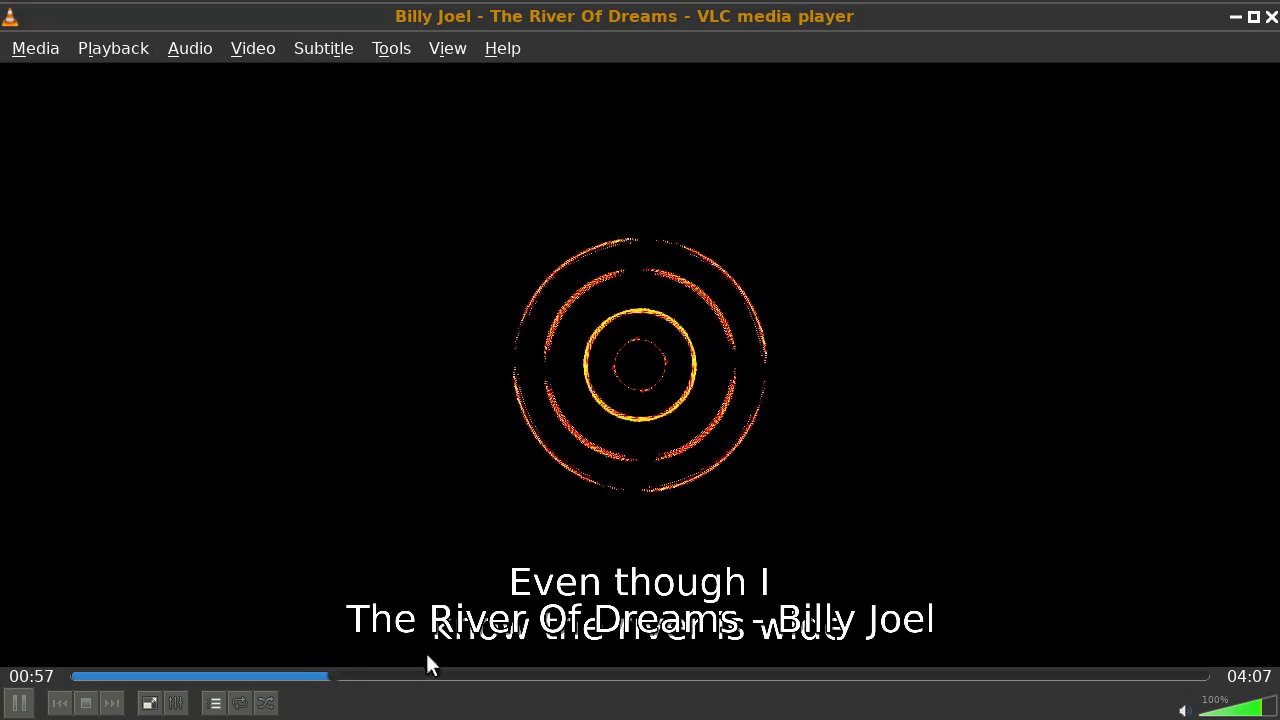
{"action": "left_click", "coordinate": [18, 703]}
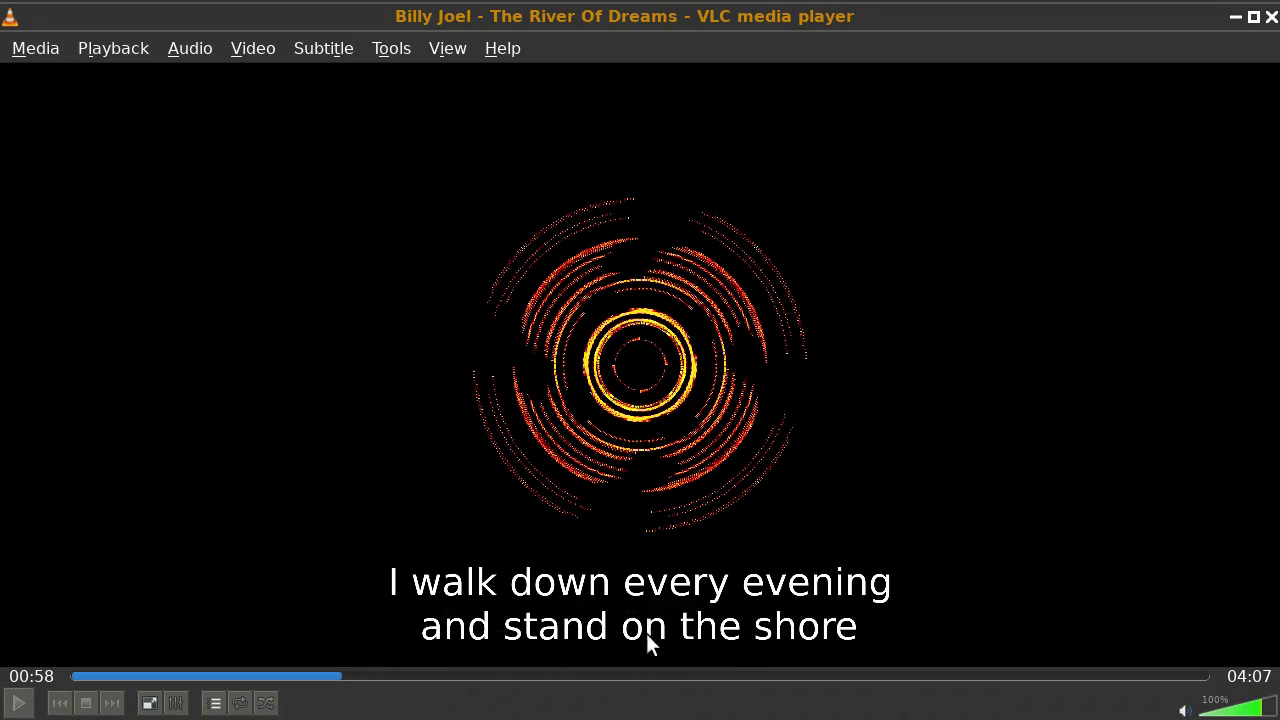
{"action": "left_click", "coordinate": [1271, 16]}
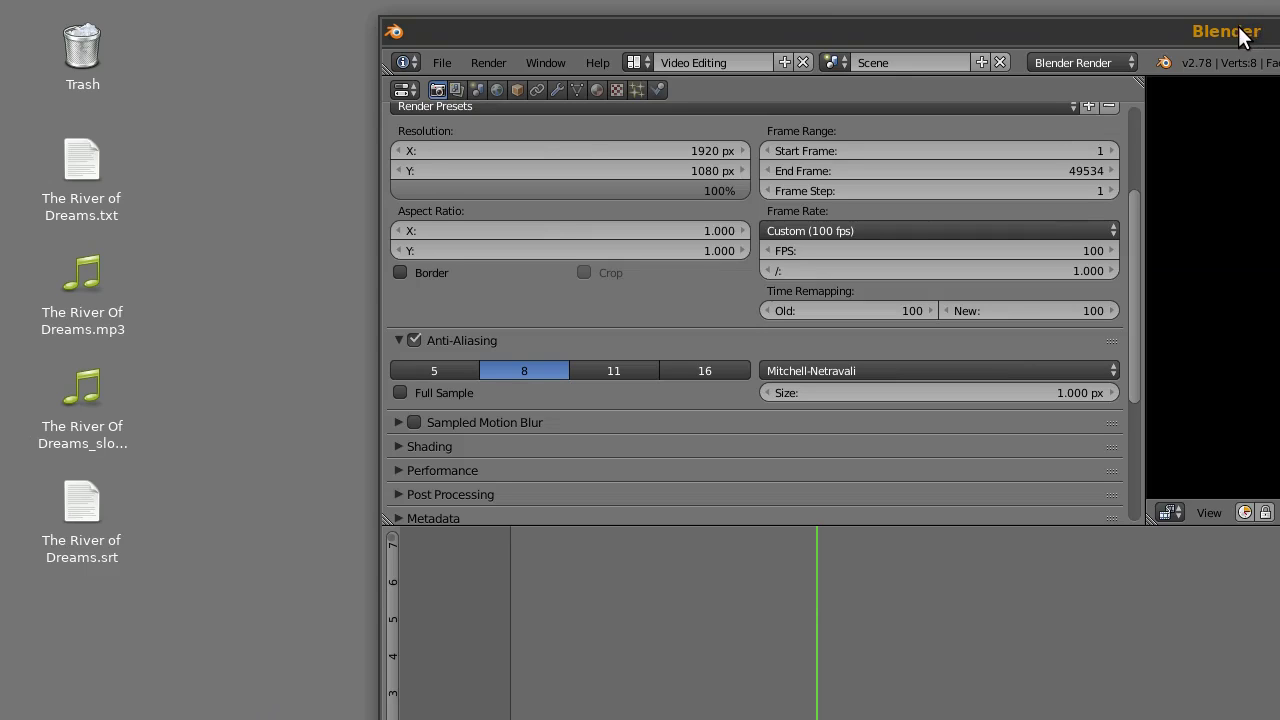
Step: Return to Blender and syllabify the lyrics with the English-U.S. algorithm, saving the dictionary to the Desktop as dict.txt
{"action": "double_click", "coordinate": [1245, 28]}
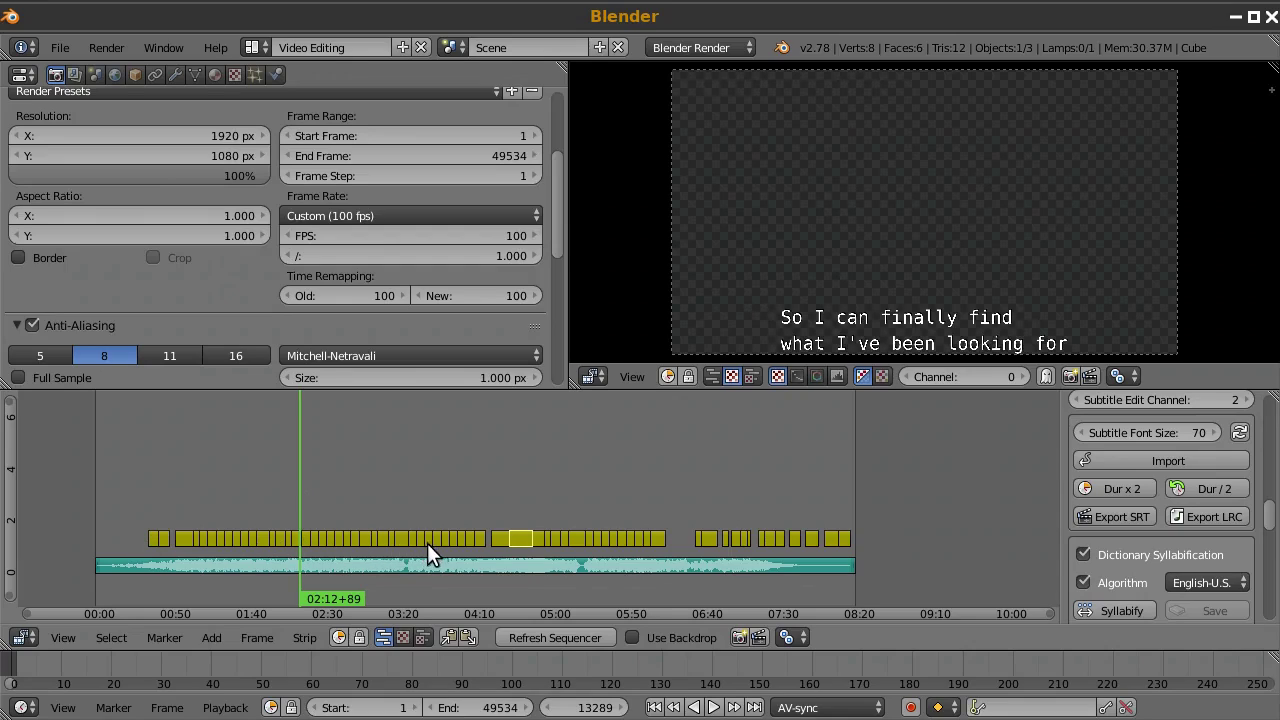
{"action": "scroll", "coordinate": [1165, 523], "scroll_direction": "down", "scroll_amount": 3}
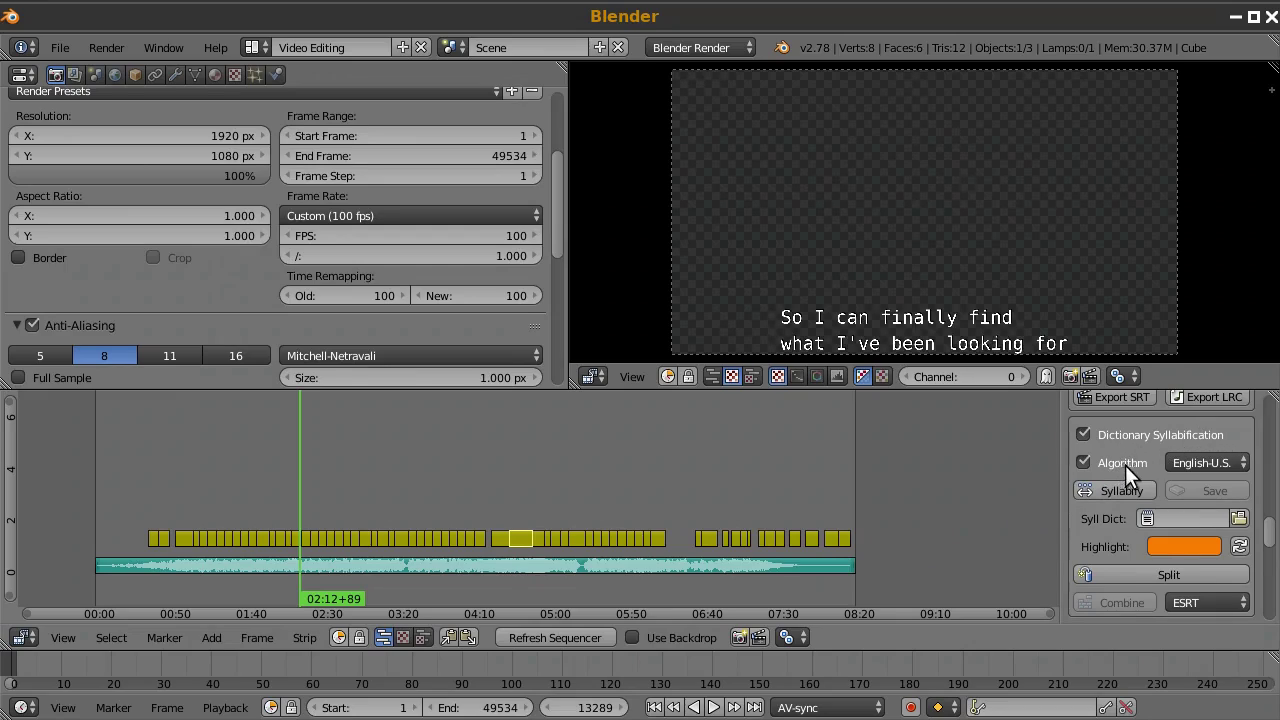
{"action": "left_click", "coordinate": [1208, 463]}
{"action": "left_click", "coordinate": [1112, 489]}
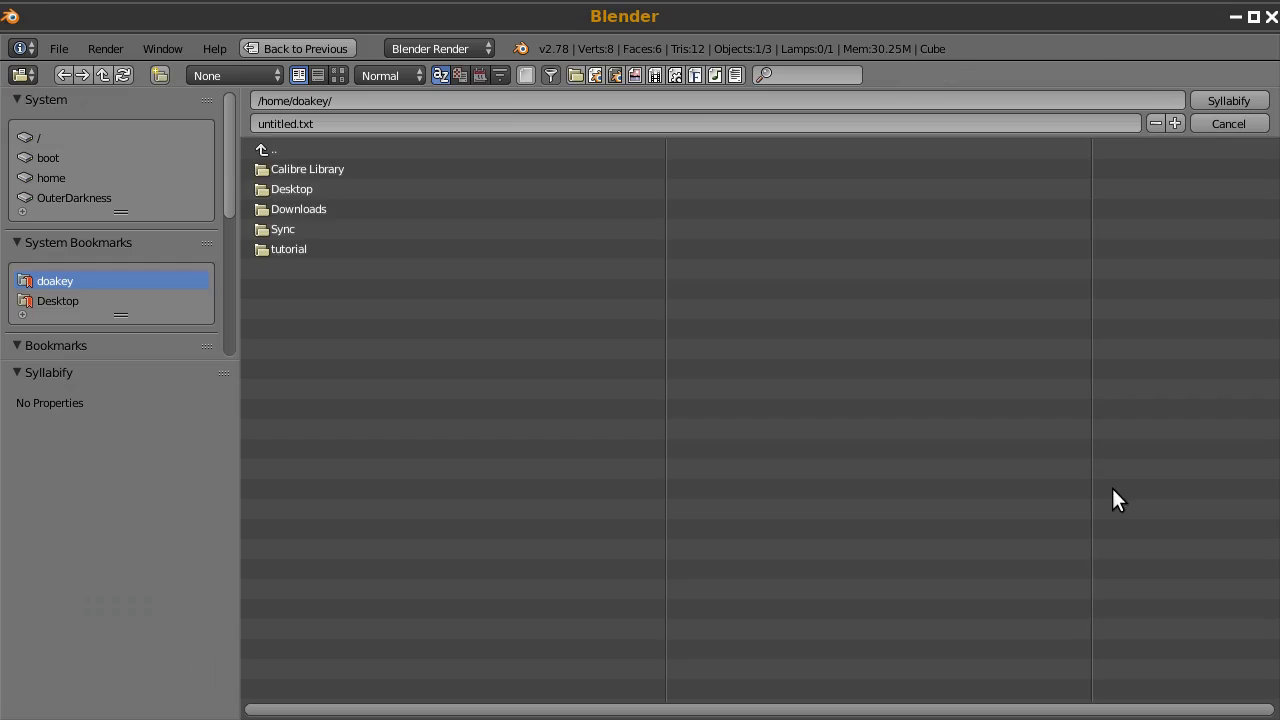
{"action": "left_click", "coordinate": [55, 300]}
{"action": "type", "text": "di"}
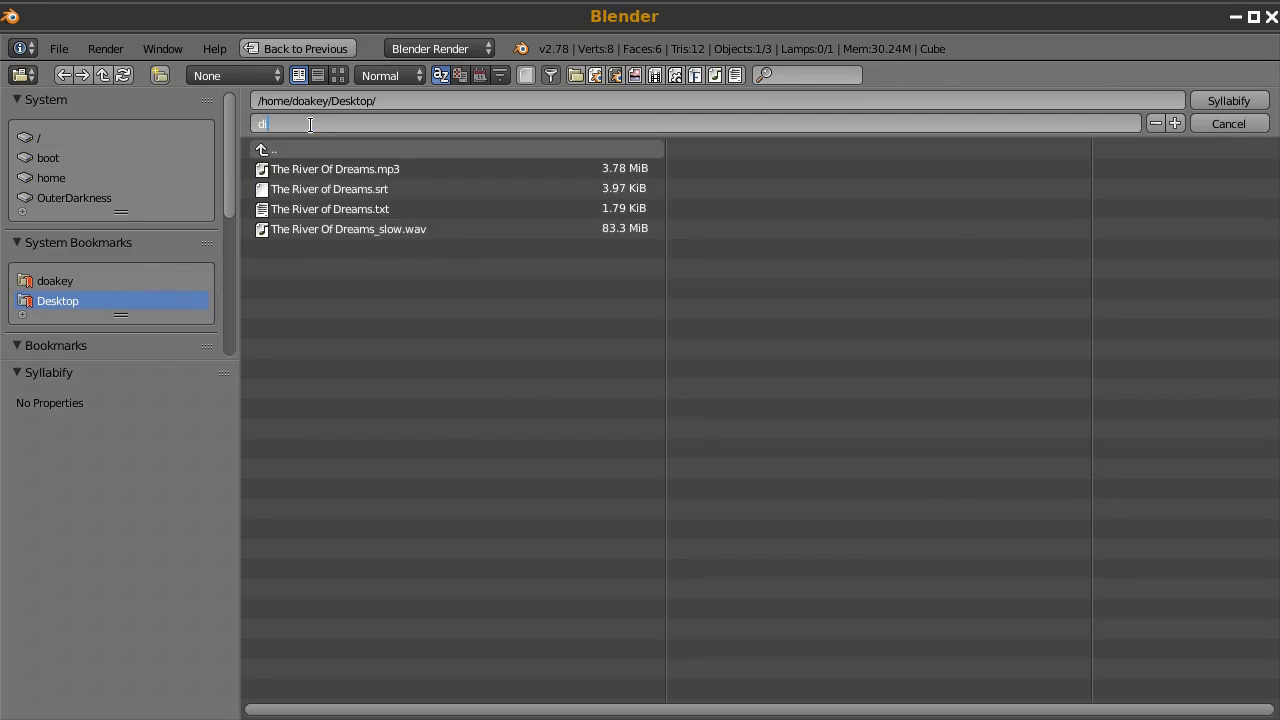
{"action": "type", "text": "ct.txt"}
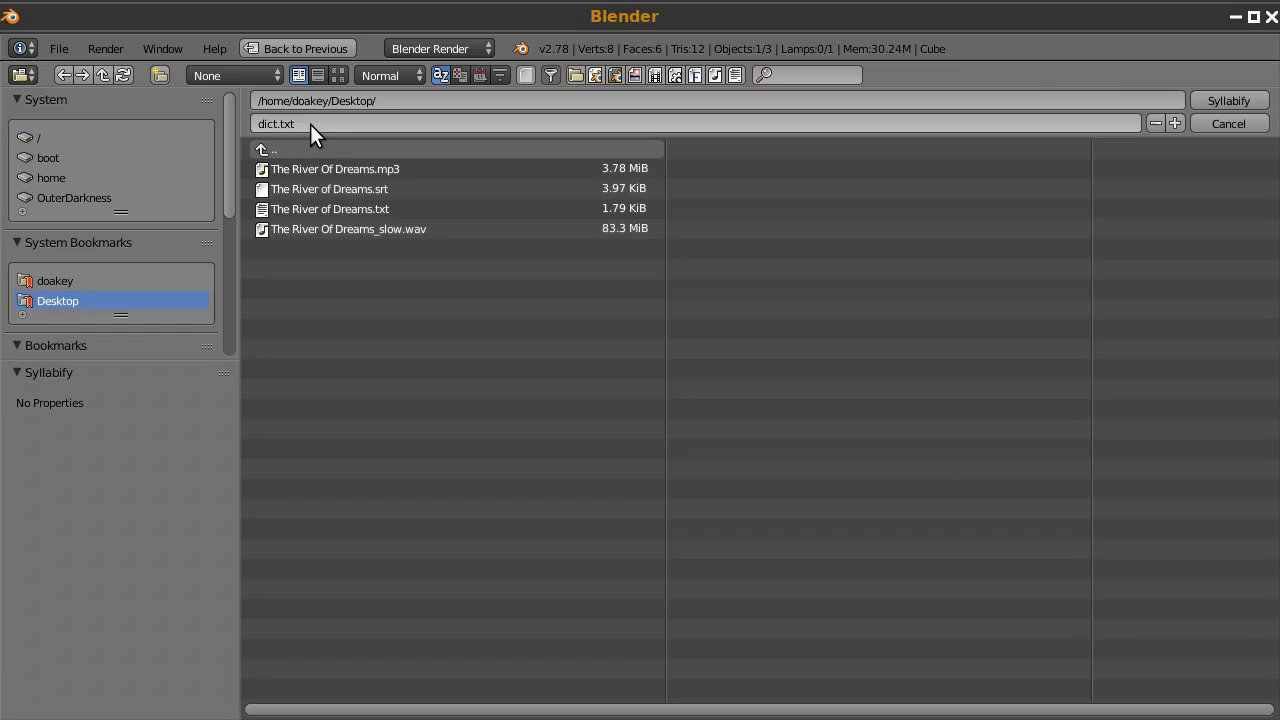
{"action": "key", "text": "Return"}
{"action": "left_click", "coordinate": [1223, 99]}
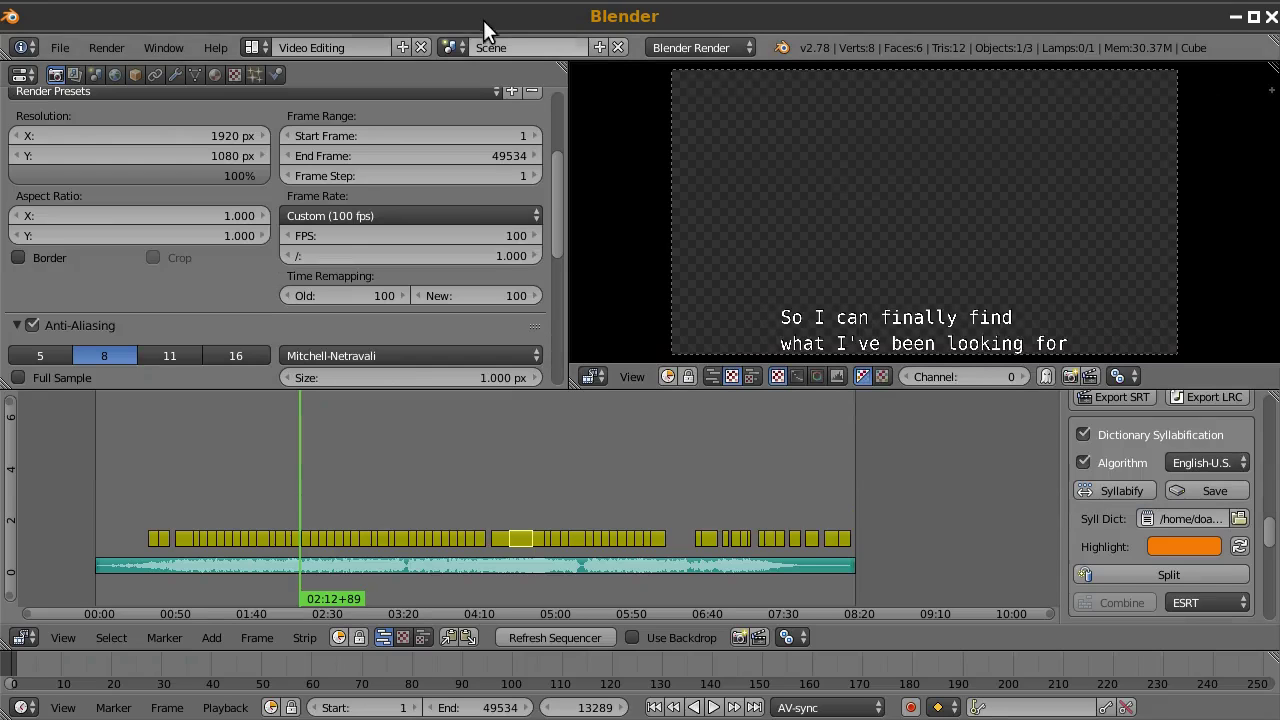
Step: Open dict.txt from the Desktop in Geany and examine how the lyric words are divided into syllables
{"action": "double_click", "coordinate": [483, 20]}
{"action": "double_click", "coordinate": [76, 622]}
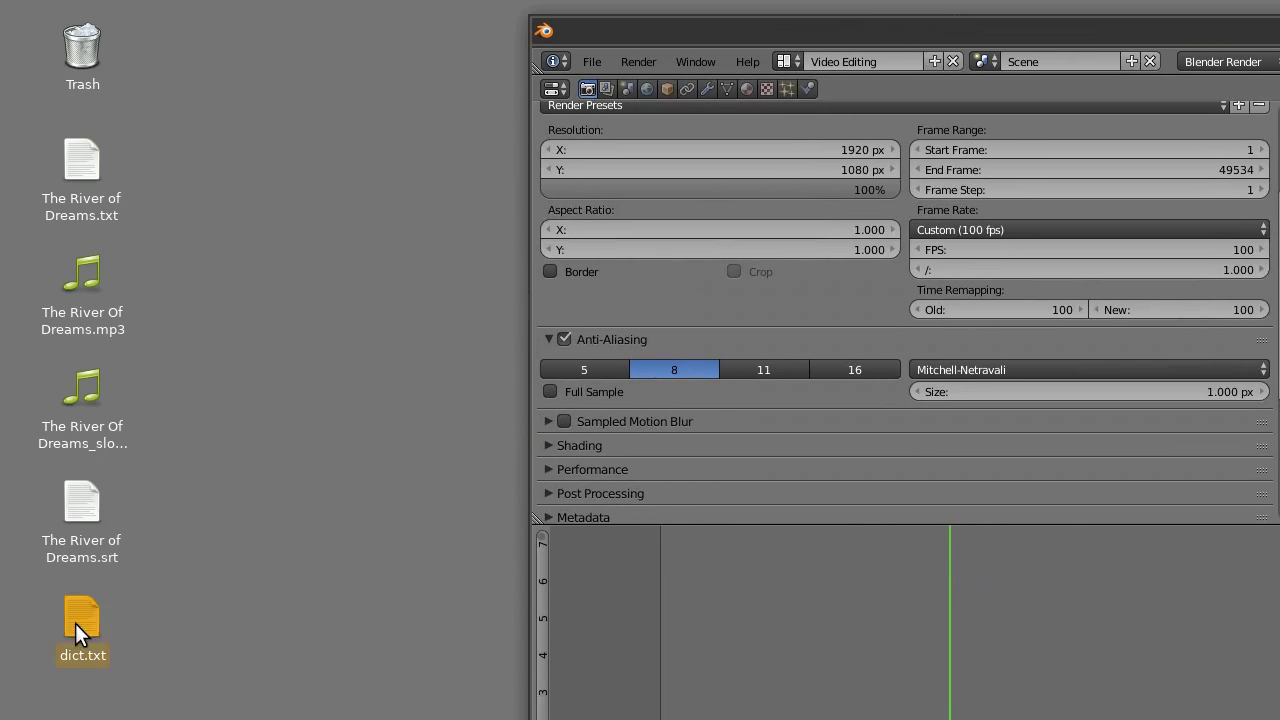
{"action": "scroll", "coordinate": [205, 410], "scroll_direction": "down", "scroll_amount": 20}
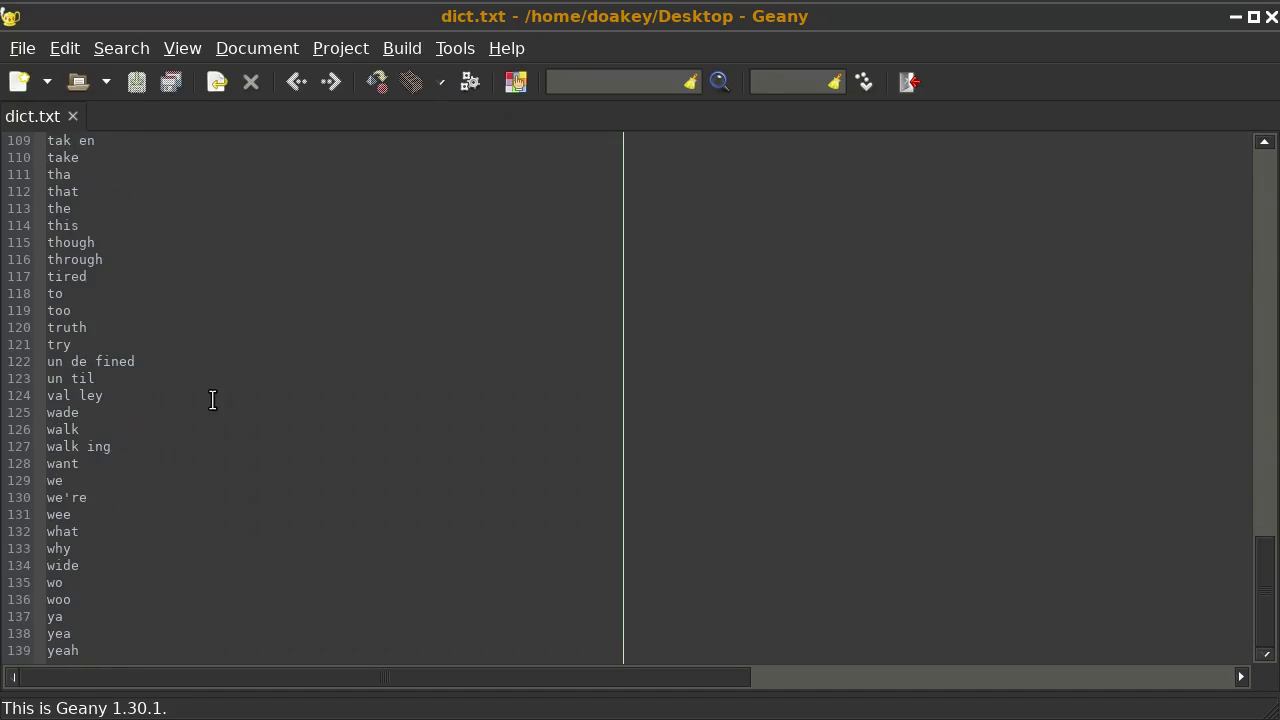
{"action": "scroll", "coordinate": [211, 397], "scroll_direction": "up", "scroll_amount": 20}
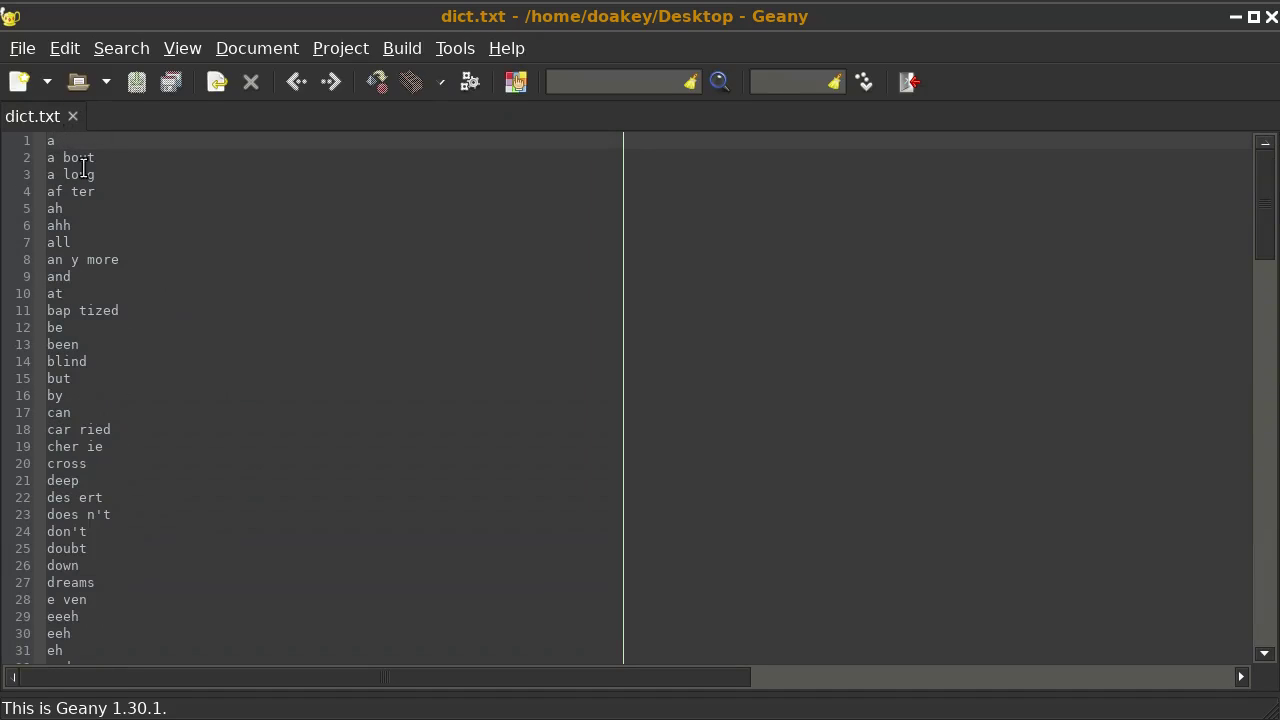
{"action": "left_click_drag", "start_coordinate": [1270, 190], "coordinate": [1197, 141]}
{"action": "scroll", "coordinate": [81, 445], "scroll_direction": "down", "scroll_amount": 8}
Step: Join "mid dle" on line 72 into "middle", split it back into "mid dle", then save dict.txt and close Geany
{"action": "left_click", "coordinate": [86, 327]}
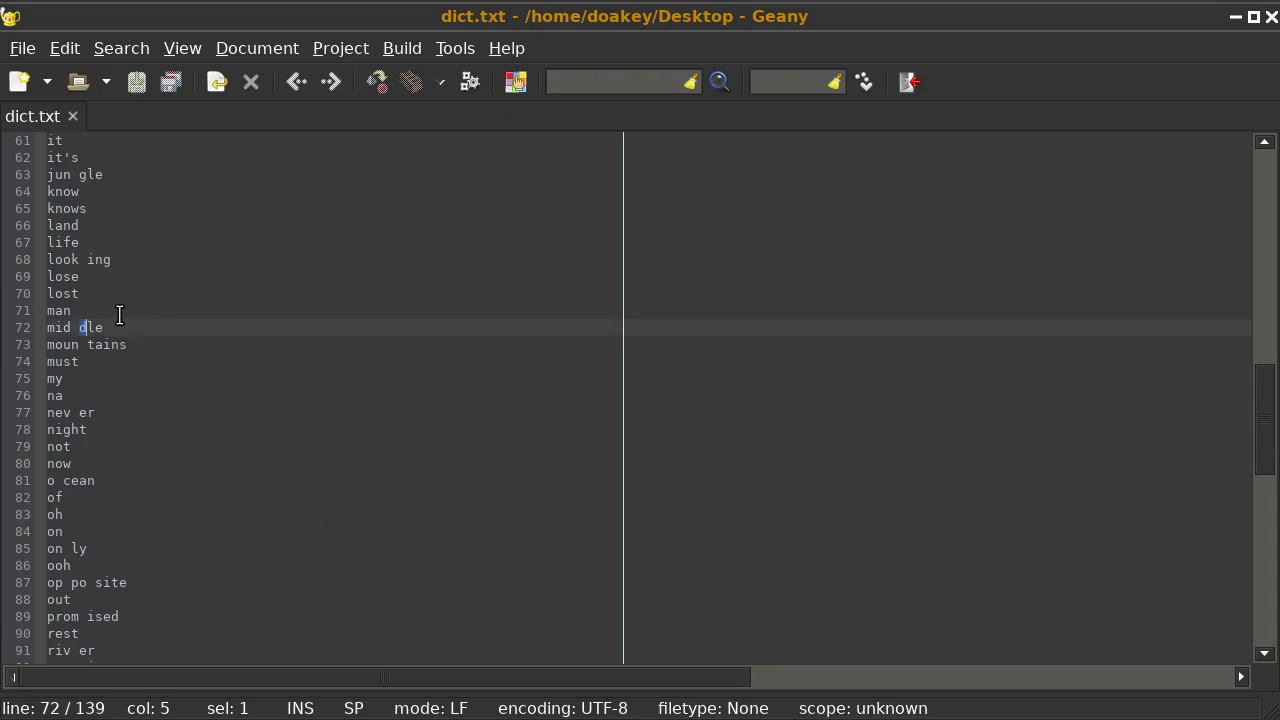
{"action": "key", "text": "Left"}
{"action": "key", "text": "BackSpace"}
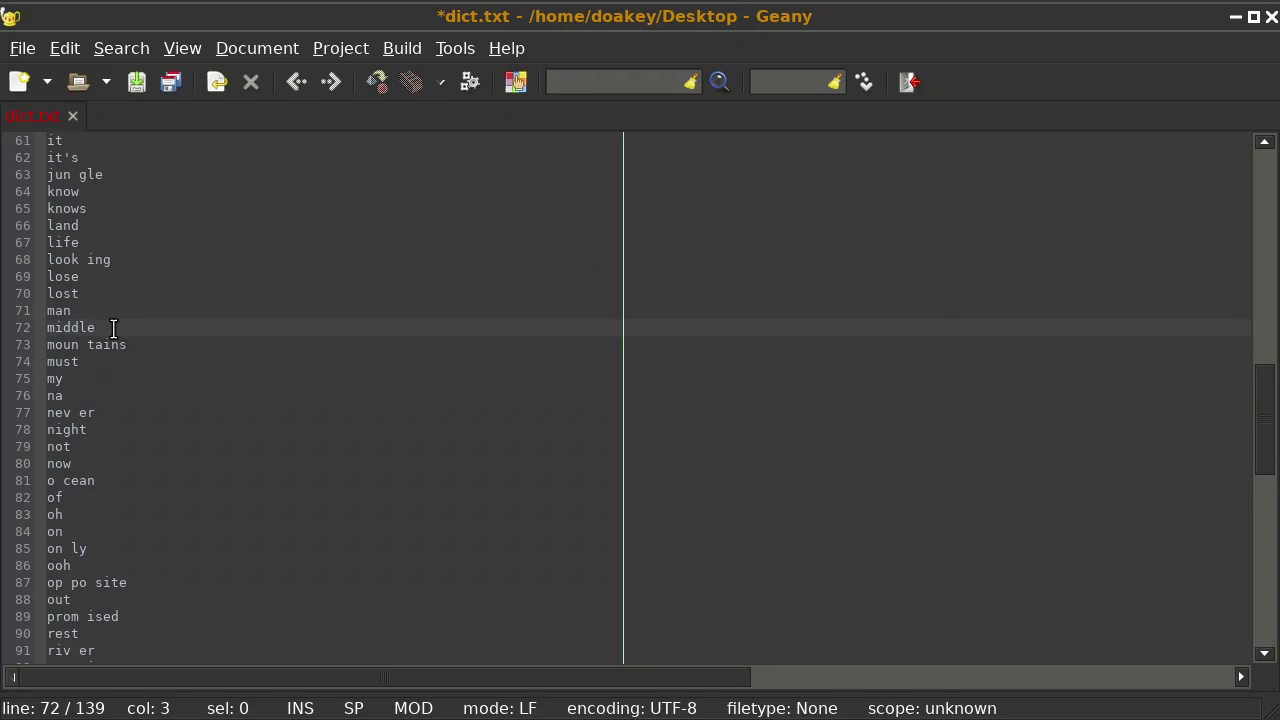
{"action": "left_click", "coordinate": [112, 329]}
{"action": "left_click_drag", "start_coordinate": [110, 331], "coordinate": [42, 328]}
{"action": "left_click", "coordinate": [79, 327]}
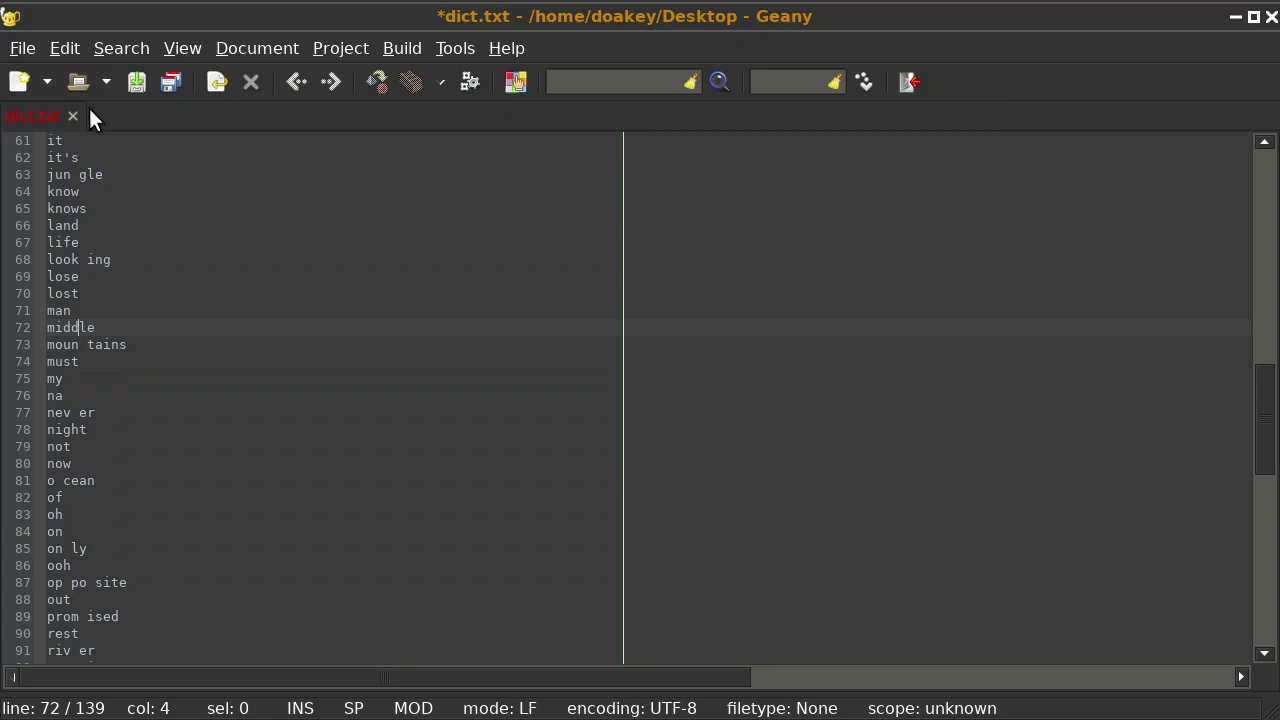
{"action": "left_click", "coordinate": [70, 327]}
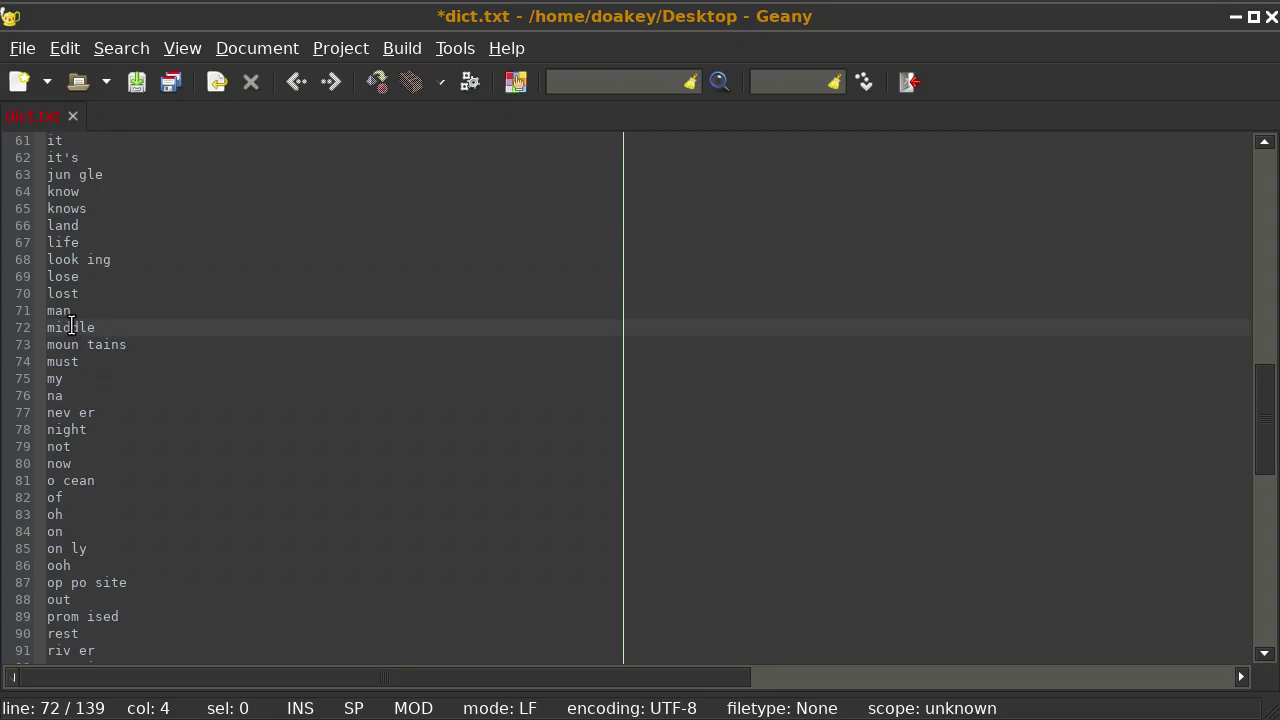
{"action": "left_click", "coordinate": [129, 324]}
{"action": "key", "text": "ctrl+s"}
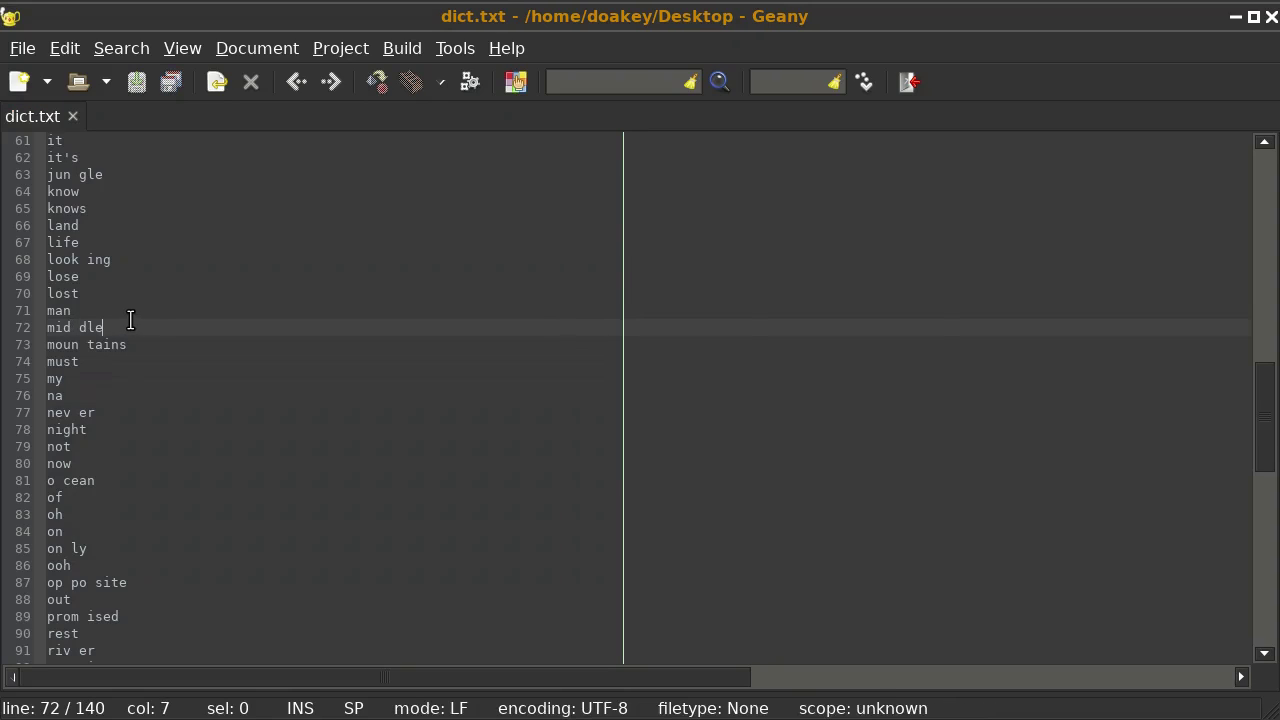
{"action": "scroll", "coordinate": [228, 459], "scroll_direction": "down", "scroll_amount": 5}
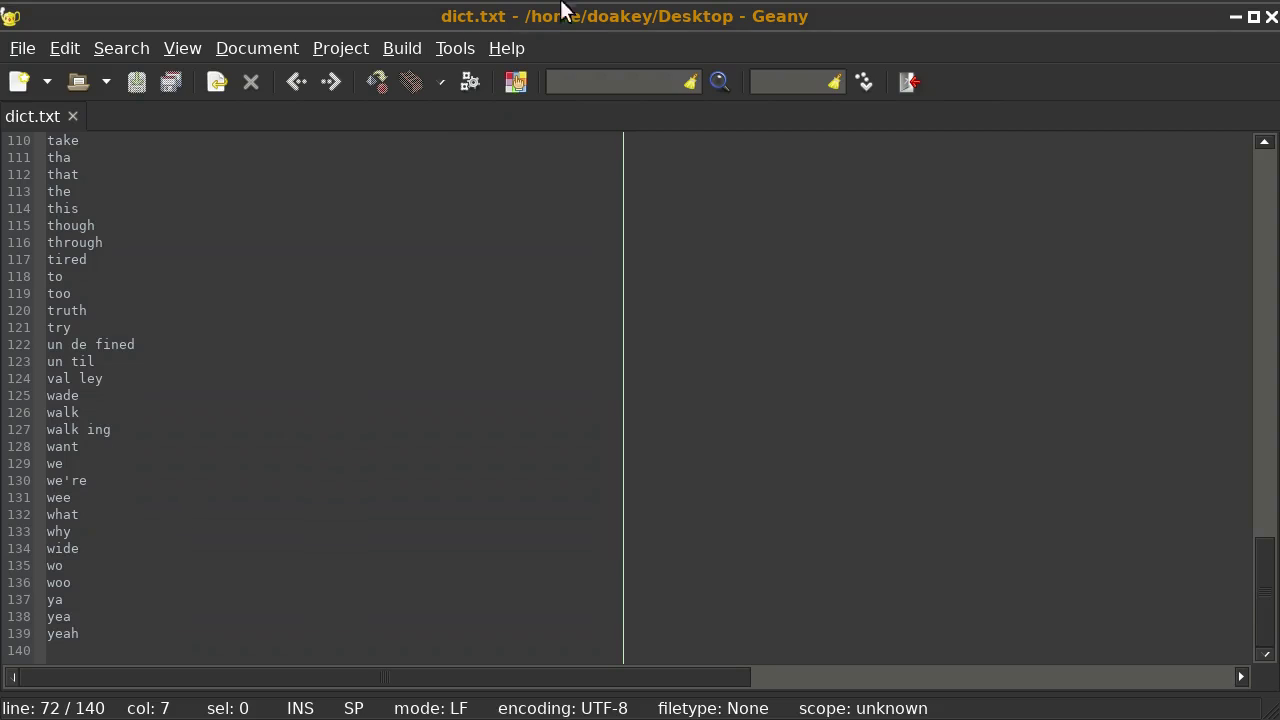
{"action": "left_click", "coordinate": [1271, 16]}
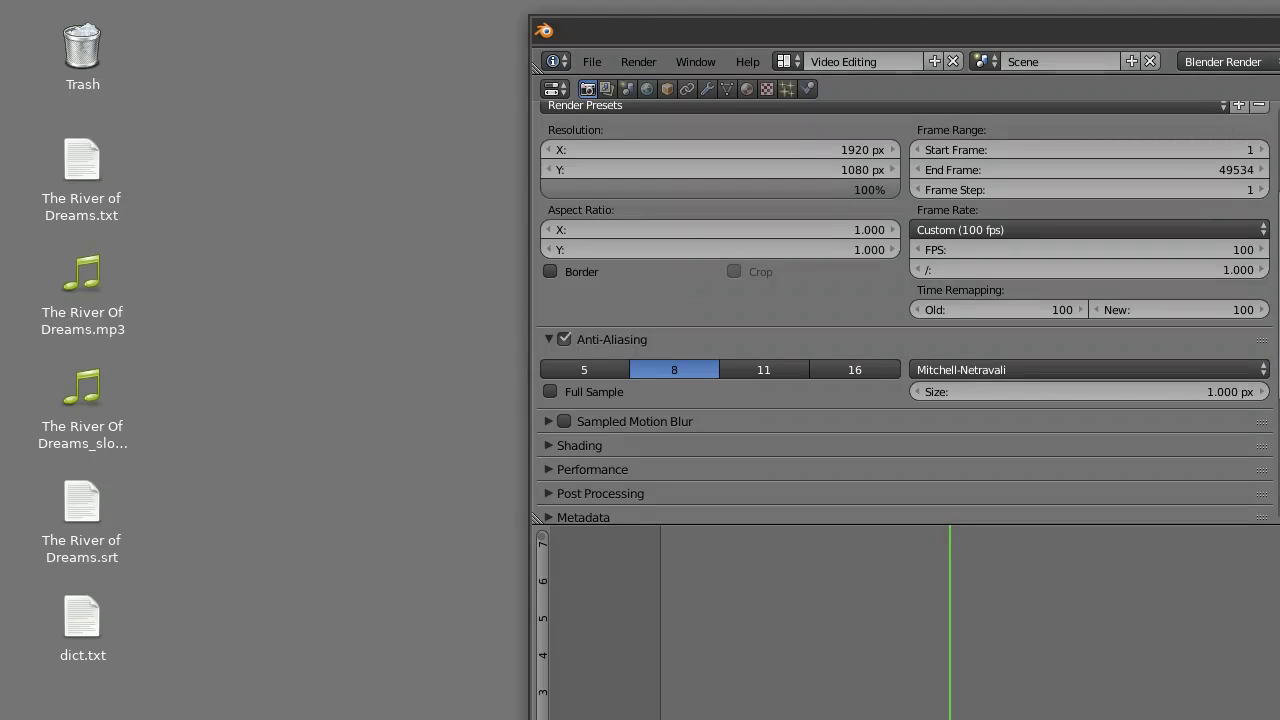
Step: Return to Blender, widen the Subsimport settings to check the full dictionary path, and split the lyric strips into syllables using dict.txt
{"action": "double_click", "coordinate": [904, 32]}
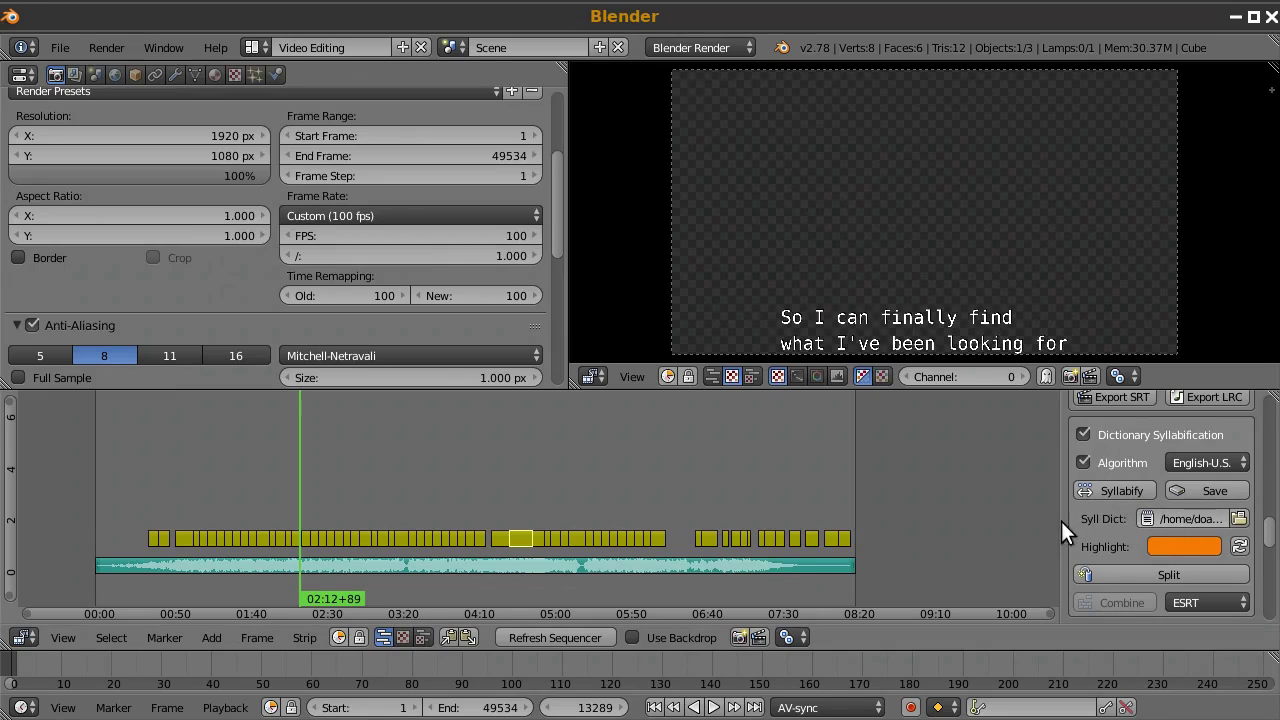
{"action": "left_click_drag", "start_coordinate": [1061, 521], "coordinate": [932, 525]}
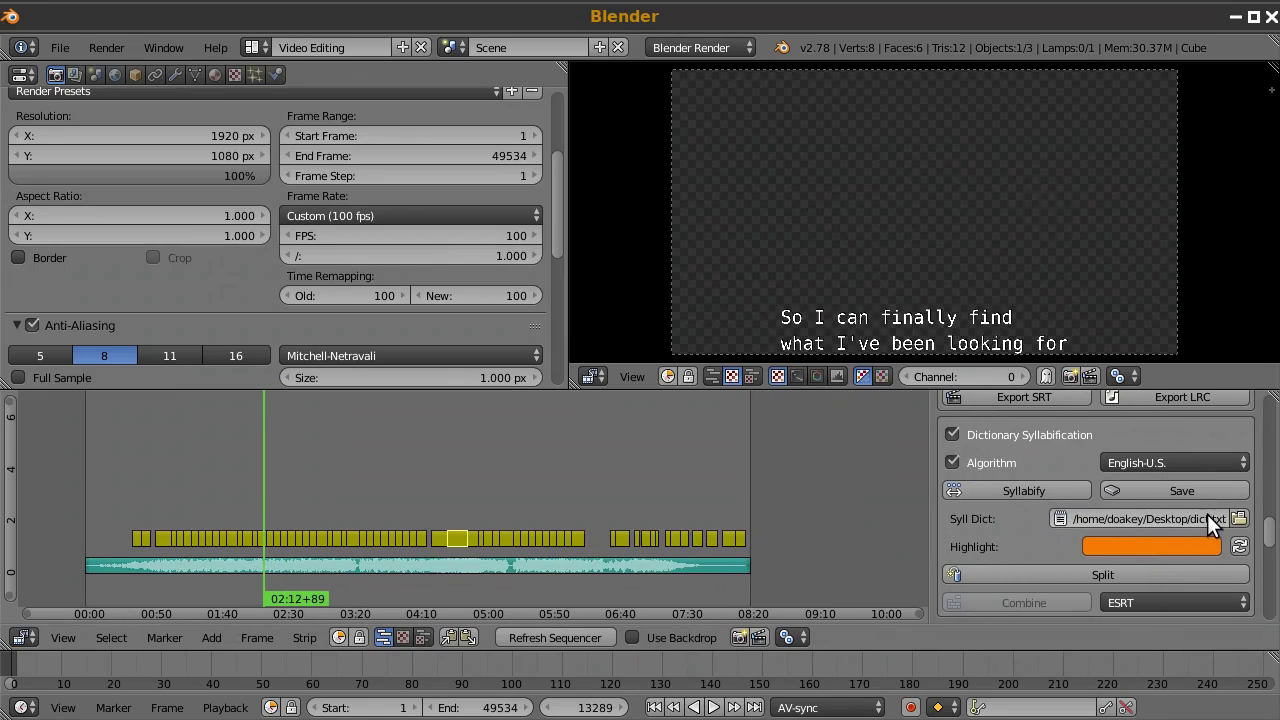
{"action": "right_click", "coordinate": [1190, 524]}
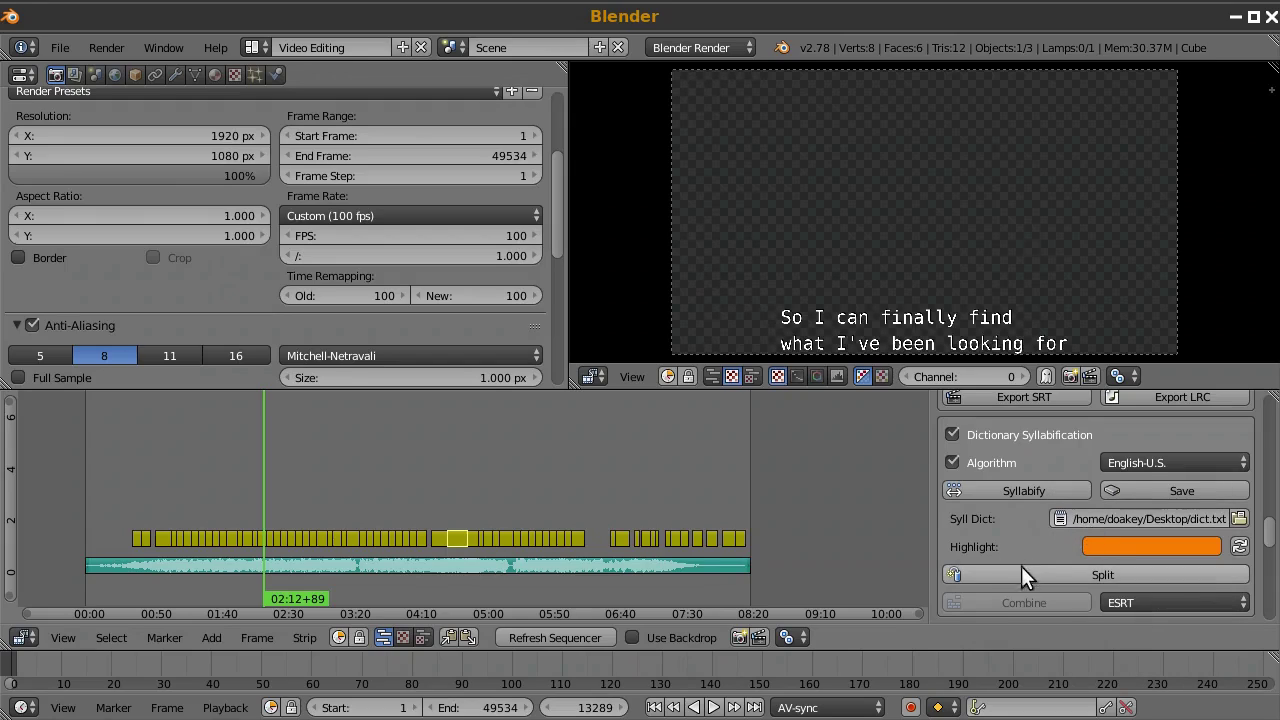
{"action": "left_click", "coordinate": [1066, 574]}
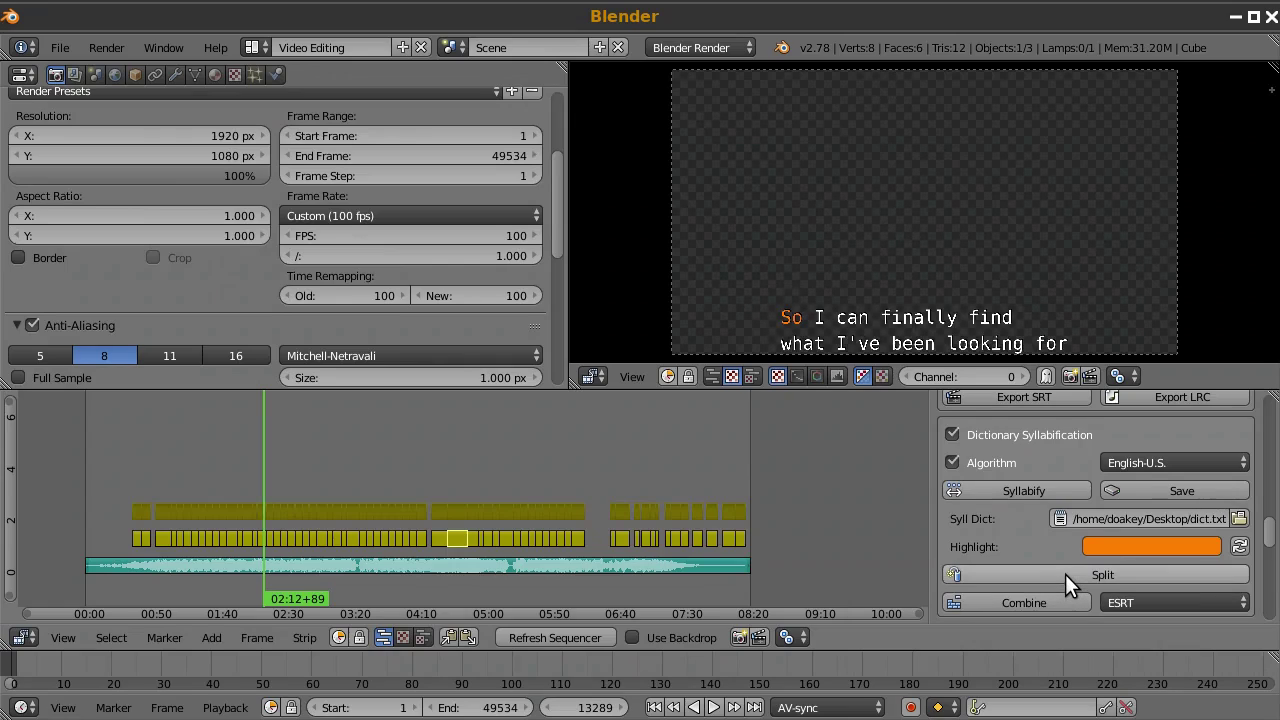
{"action": "scroll", "coordinate": [1050, 523], "scroll_direction": "up", "scroll_amount": 5}
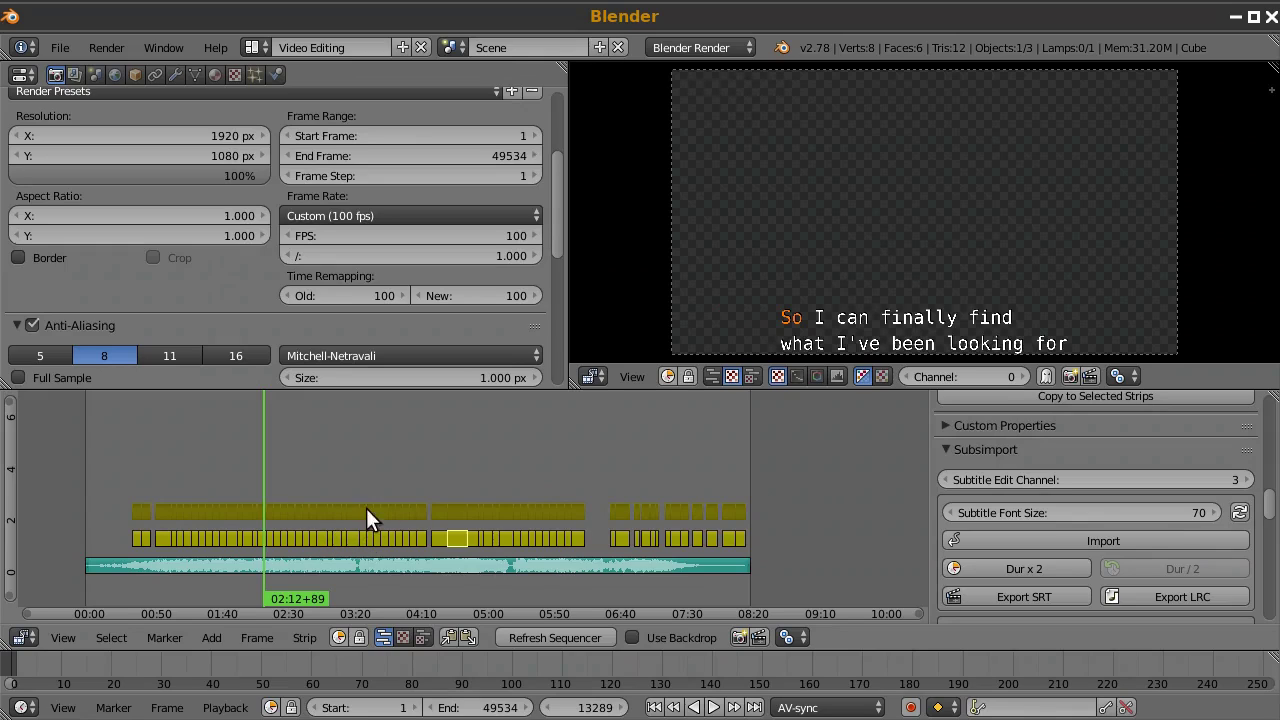
Step: Play the sequence from the start of the "In the middle of the night" strip to preview its syllable highlighting
{"action": "left_click_drag", "start_coordinate": [178, 390], "coordinate": [180, 256]}
{"action": "scroll", "coordinate": [138, 417], "scroll_direction": "up", "scroll_amount": 3}
{"action": "middle_click_drag", "start_coordinate": [140, 417], "coordinate": [501, 393]}
{"action": "scroll", "coordinate": [237, 436], "scroll_direction": "up", "scroll_amount": 7}
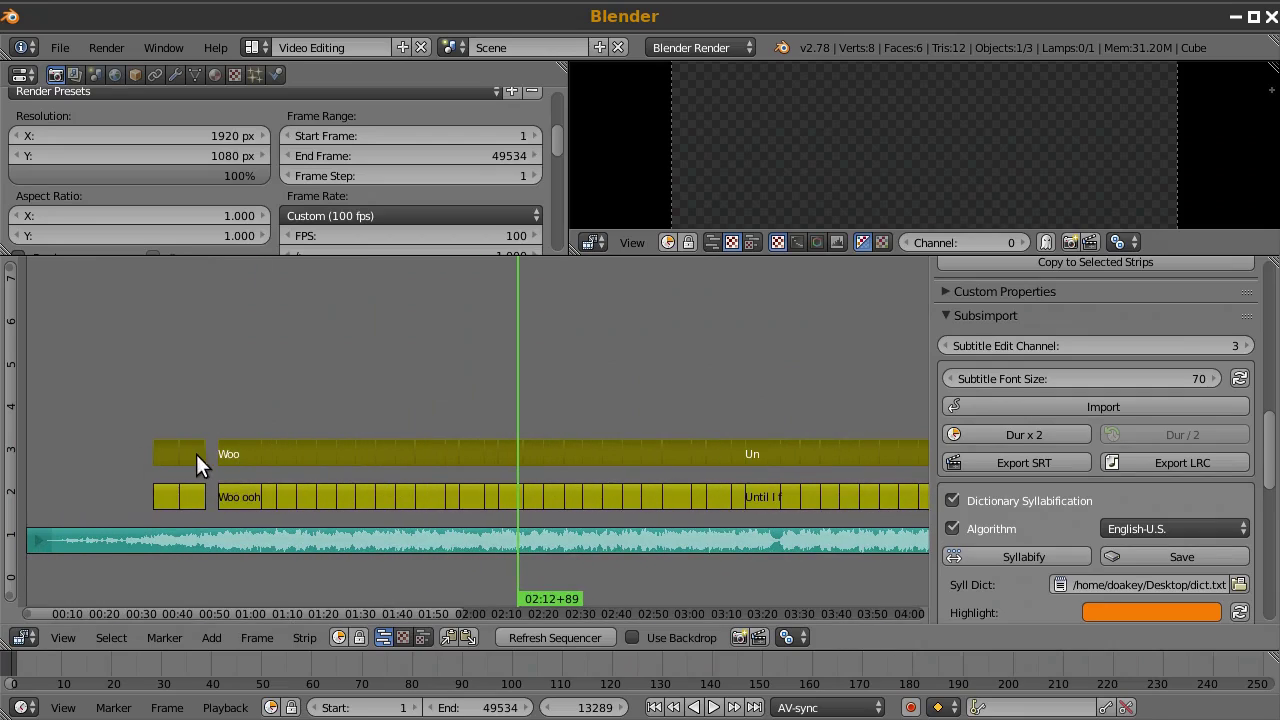
{"action": "middle_click_drag", "start_coordinate": [298, 399], "coordinate": [457, 386]}
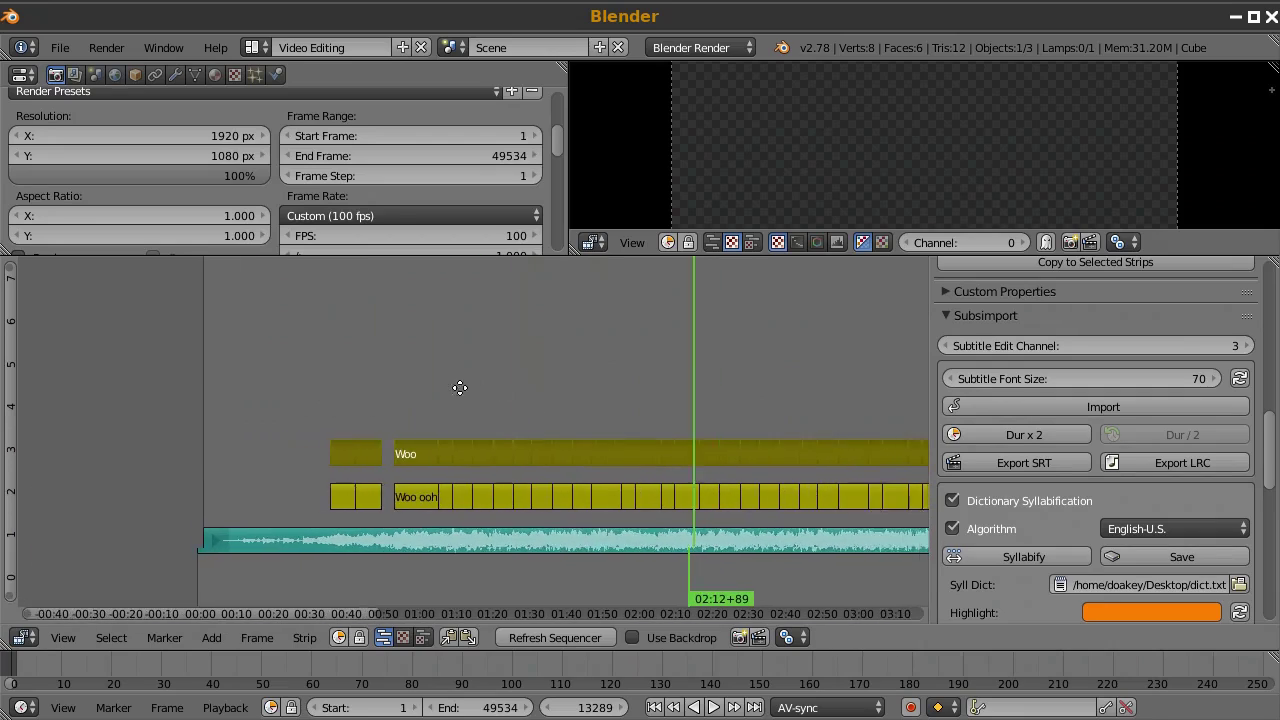
{"action": "left_click_drag", "start_coordinate": [670, 256], "coordinate": [677, 430]}
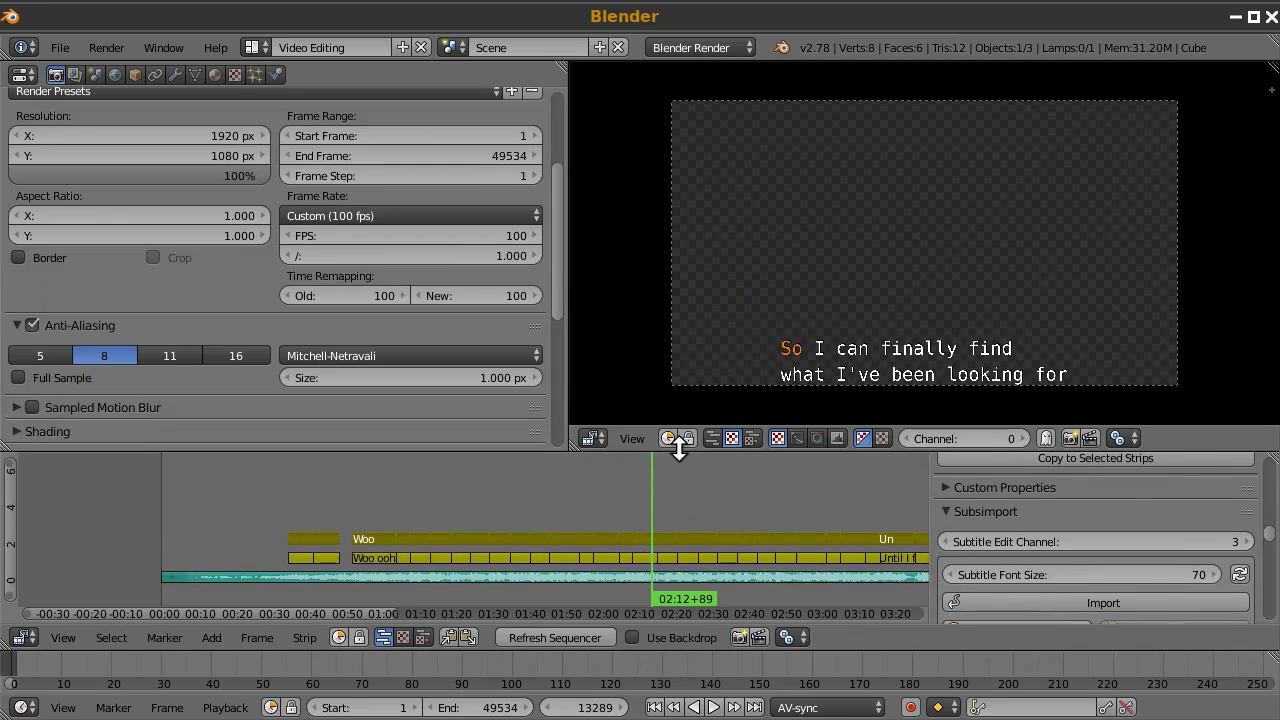
{"action": "scroll", "coordinate": [351, 537], "scroll_direction": "up", "scroll_amount": 4}
{"action": "scroll", "coordinate": [684, 537], "scroll_direction": "up", "scroll_amount": 14}
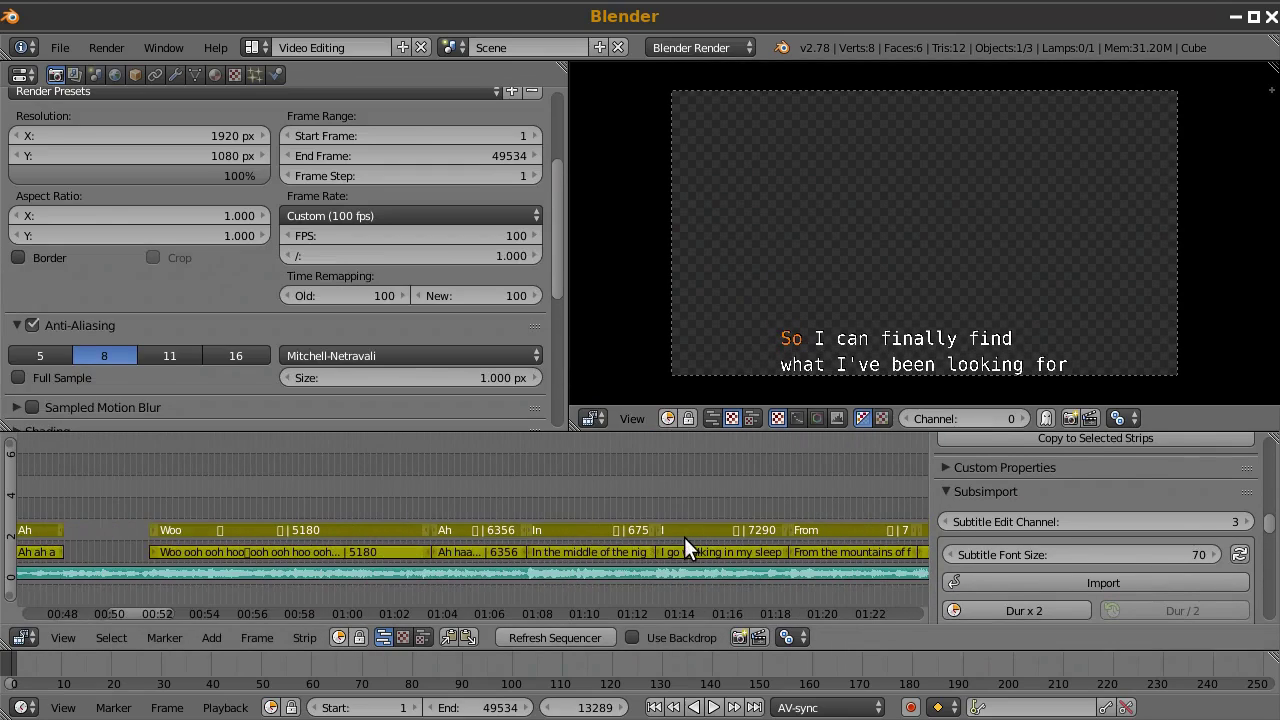
{"action": "middle_click_drag", "start_coordinate": [594, 502], "coordinate": [429, 468]}
{"action": "left_click", "coordinate": [351, 474]}
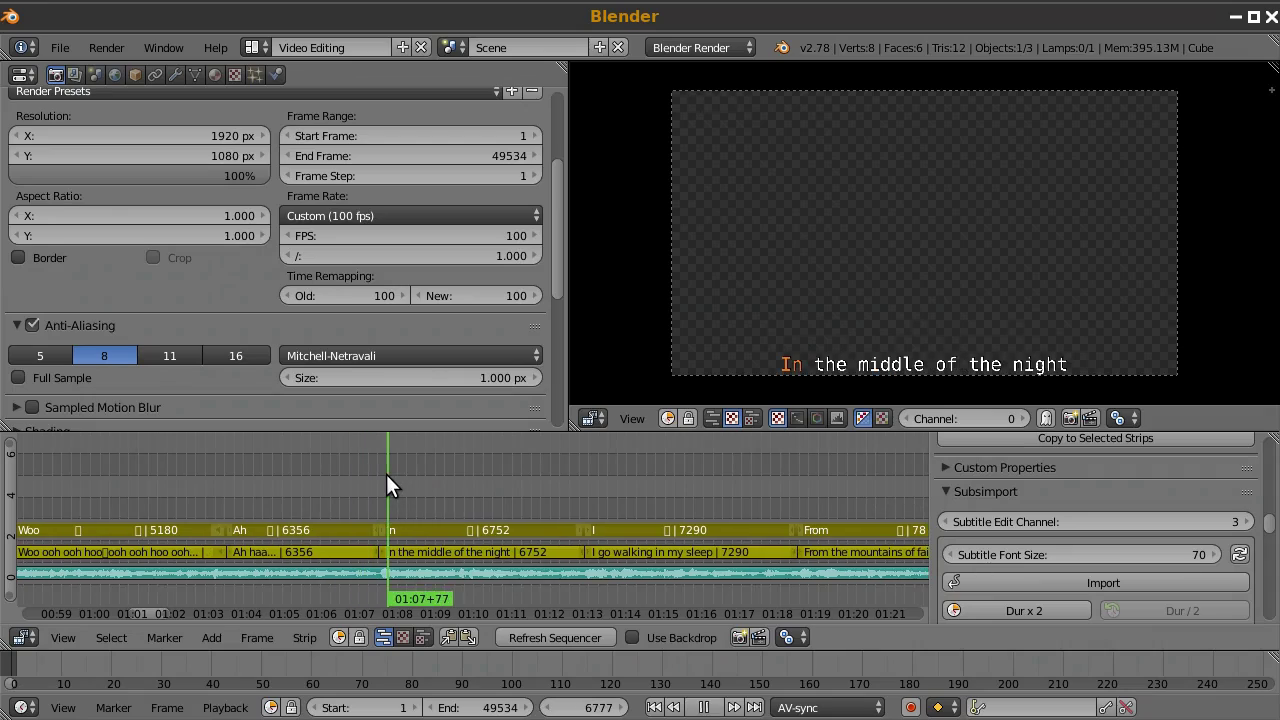
{"action": "key", "text": "alt+a"}
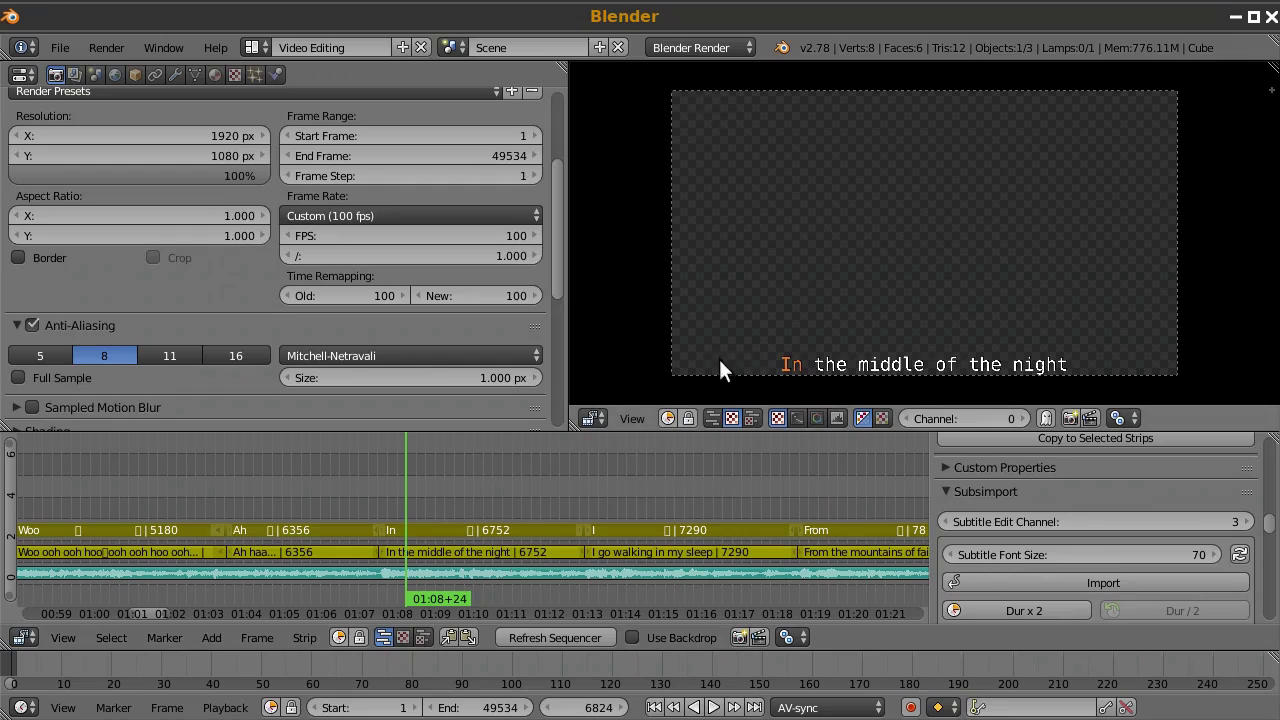
Step: Scrub and play through the tightly packed syllable strips at the end of "In the middle of the night" to inspect each highlight
{"action": "scroll", "coordinate": [531, 520], "scroll_direction": "up", "scroll_amount": 4}
{"action": "middle_click_drag", "start_coordinate": [715, 524], "coordinate": [355, 470]}
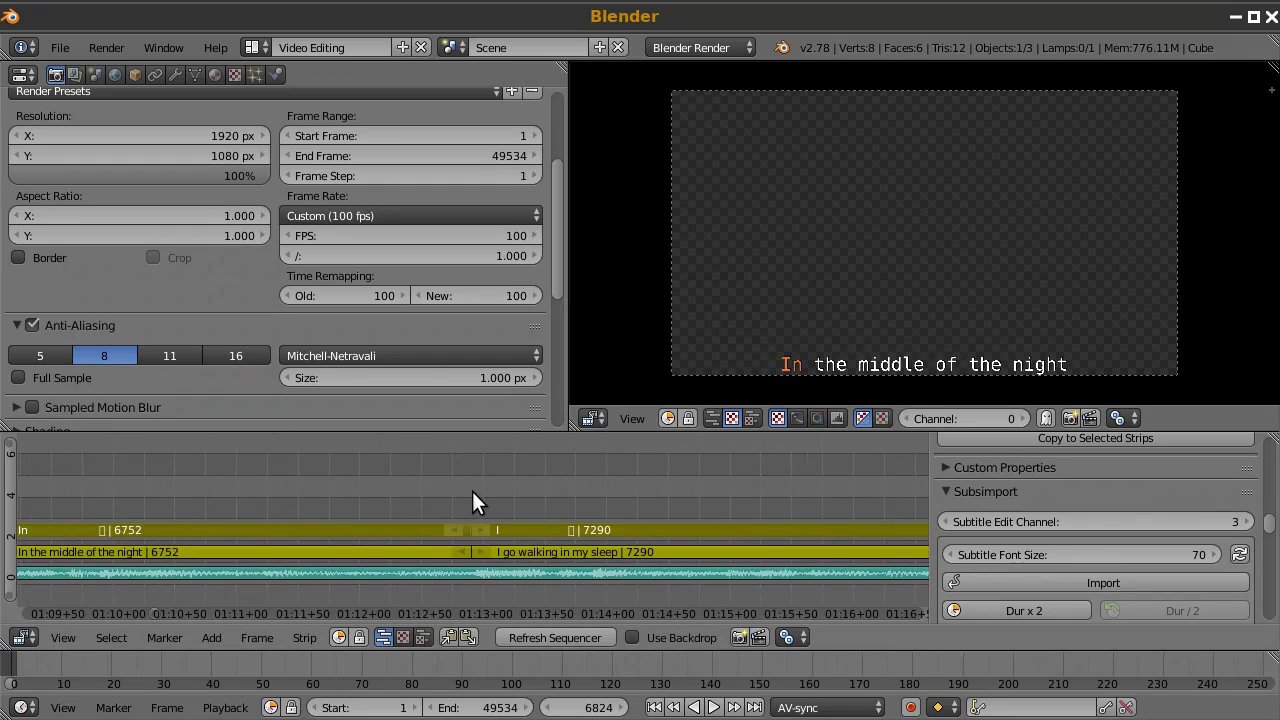
{"action": "left_click_drag", "start_coordinate": [456, 489], "coordinate": [463, 488]}
{"action": "scroll", "coordinate": [473, 489], "scroll_direction": "up", "scroll_amount": 3}
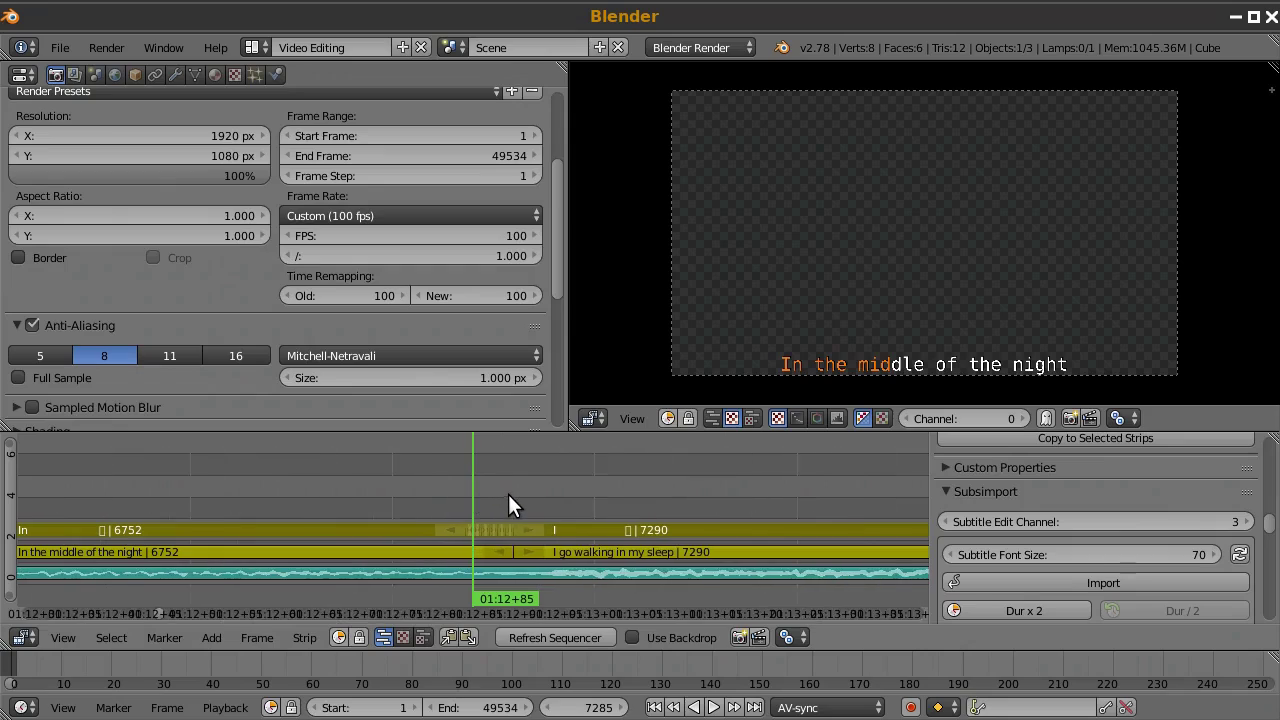
{"action": "scroll", "coordinate": [530, 496], "scroll_direction": "up", "scroll_amount": 12}
{"action": "middle_click_drag", "start_coordinate": [532, 496], "coordinate": [213, 473]}
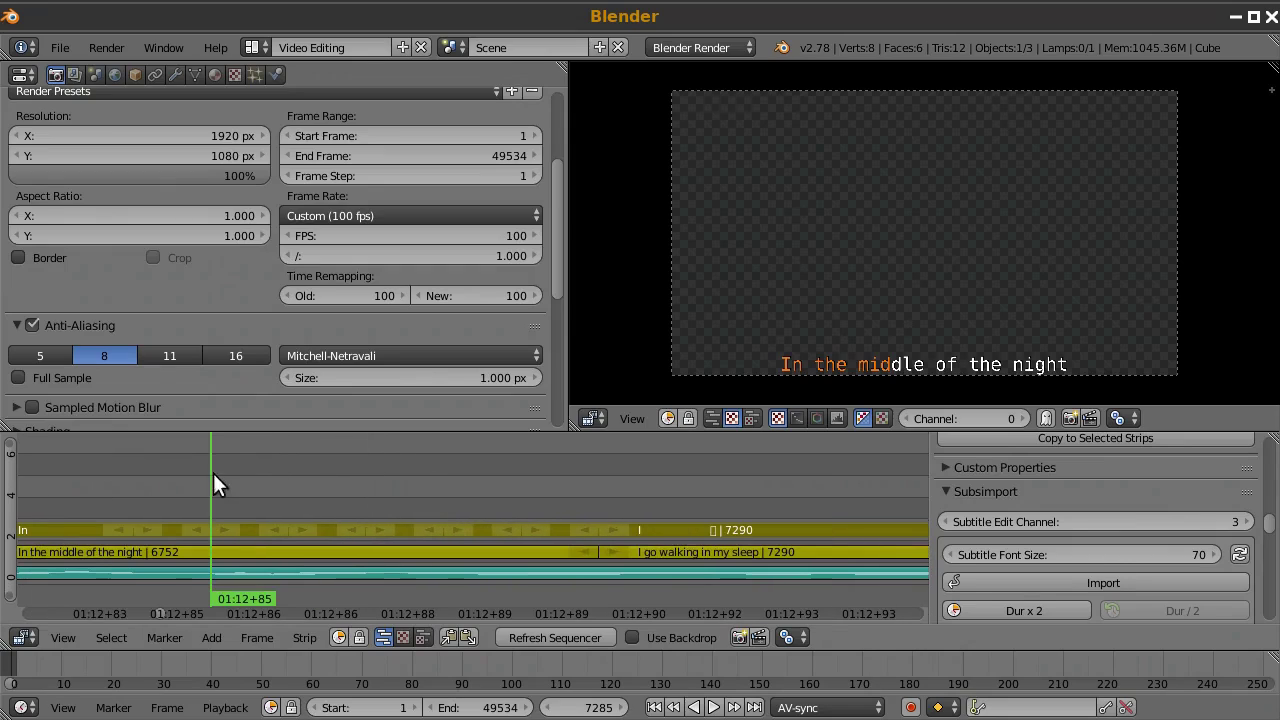
{"action": "key", "text": "alt+a"}
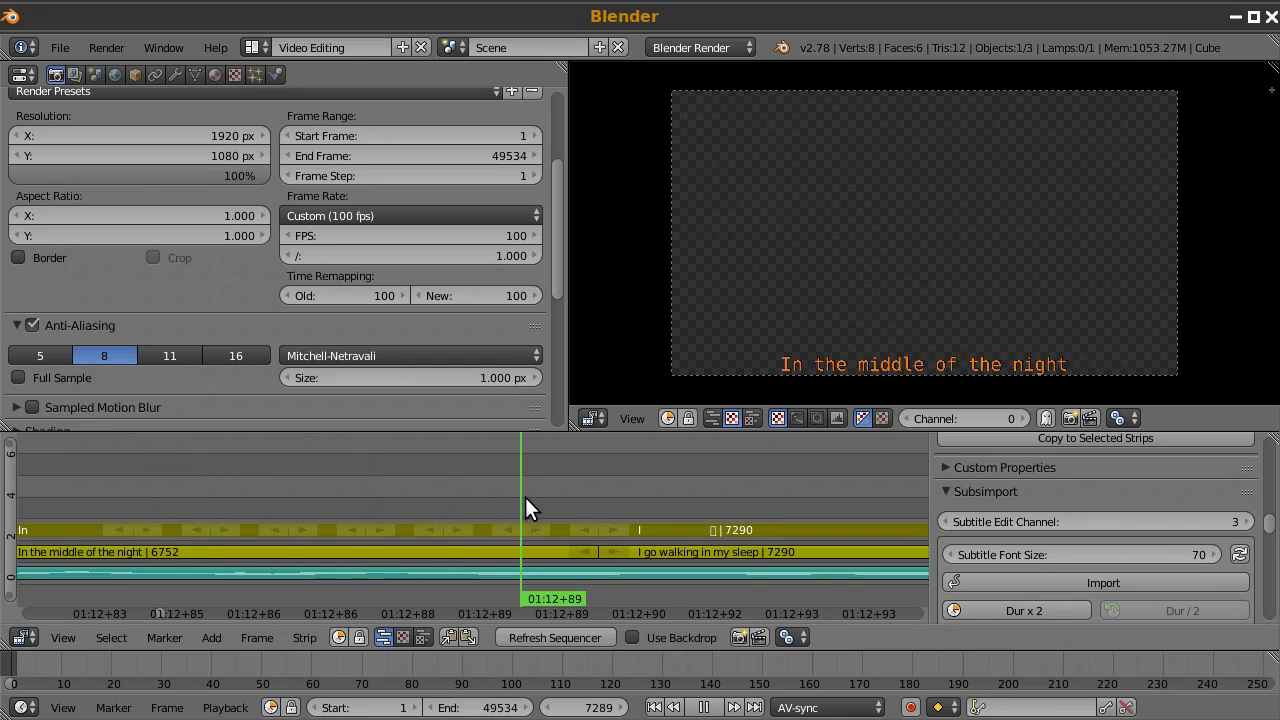
{"action": "key", "text": "alt+a"}
Step: Play from just before "In the middle of the night" and retime each syllable strip to the vocals through "night"
{"action": "scroll", "coordinate": [539, 501], "scroll_direction": "down", "scroll_amount": 20}
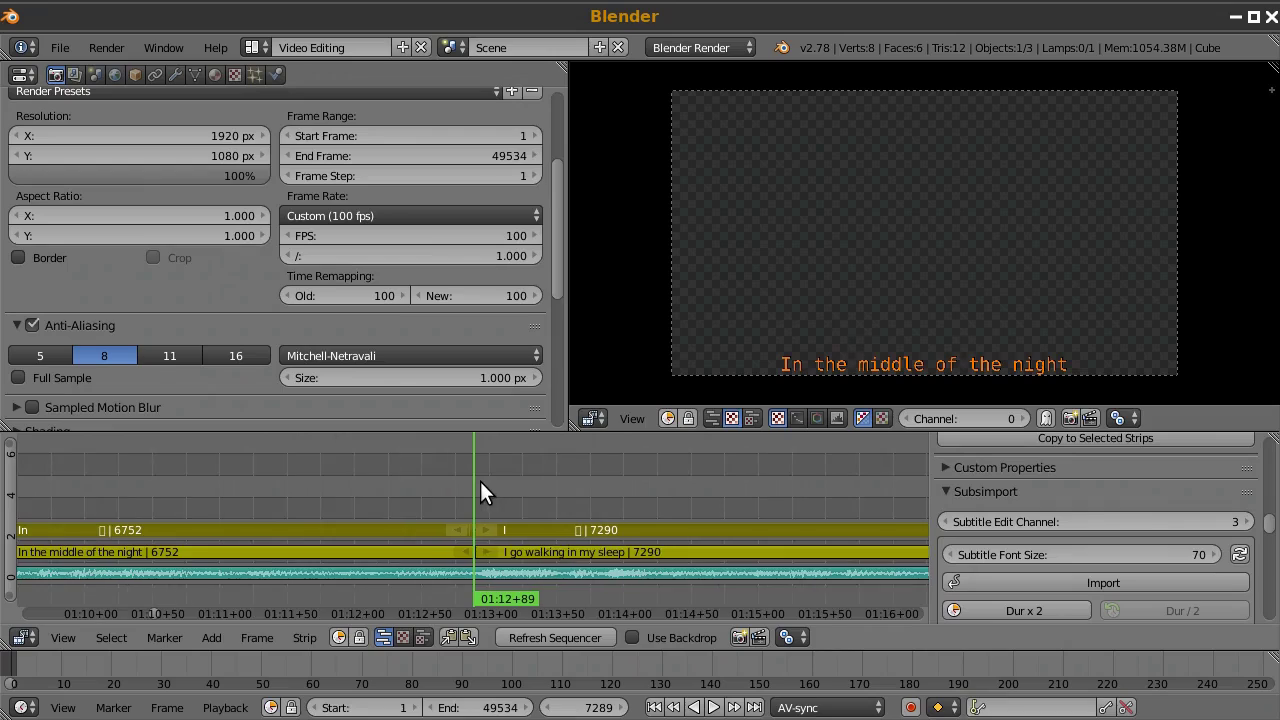
{"action": "middle_click_drag", "start_coordinate": [480, 481], "coordinate": [850, 482]}
{"action": "scroll", "coordinate": [738, 493], "scroll_direction": "down", "scroll_amount": 11}
{"action": "middle_click_drag", "start_coordinate": [642, 483], "coordinate": [750, 476]}
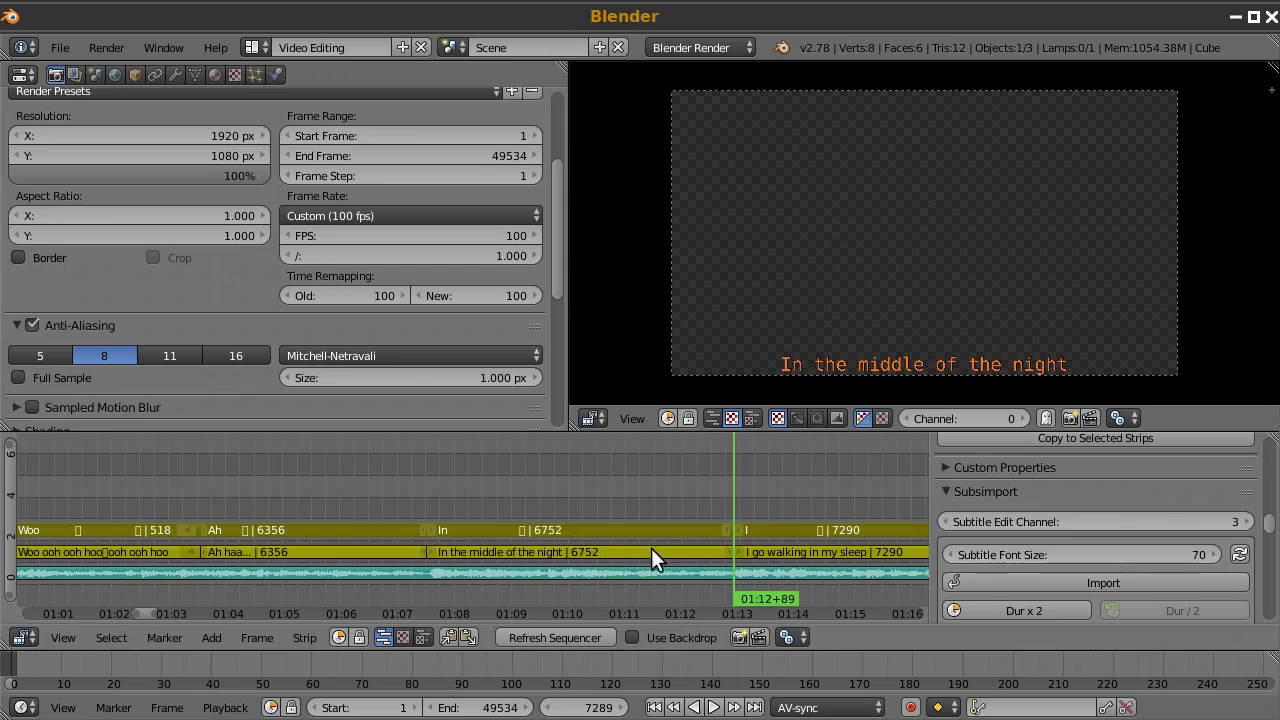
{"action": "scroll", "coordinate": [437, 496], "scroll_direction": "up", "scroll_amount": 4}
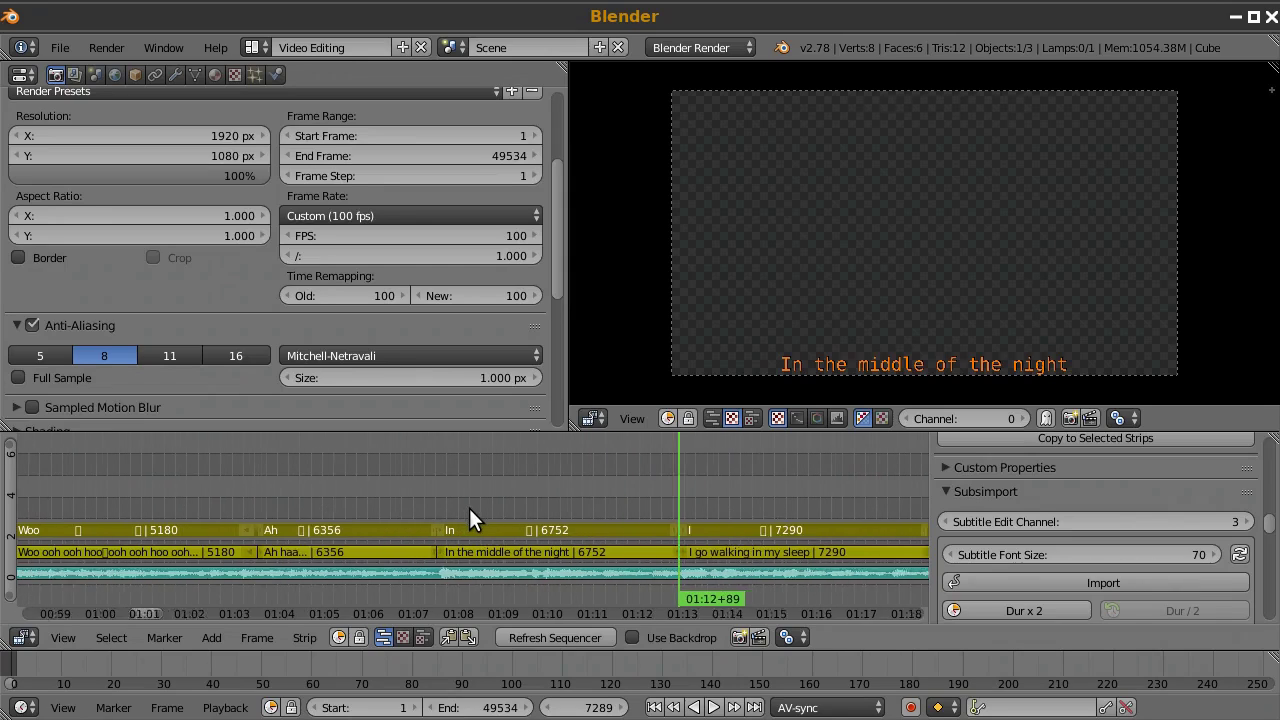
{"action": "left_click_drag", "start_coordinate": [468, 498], "coordinate": [333, 486]}
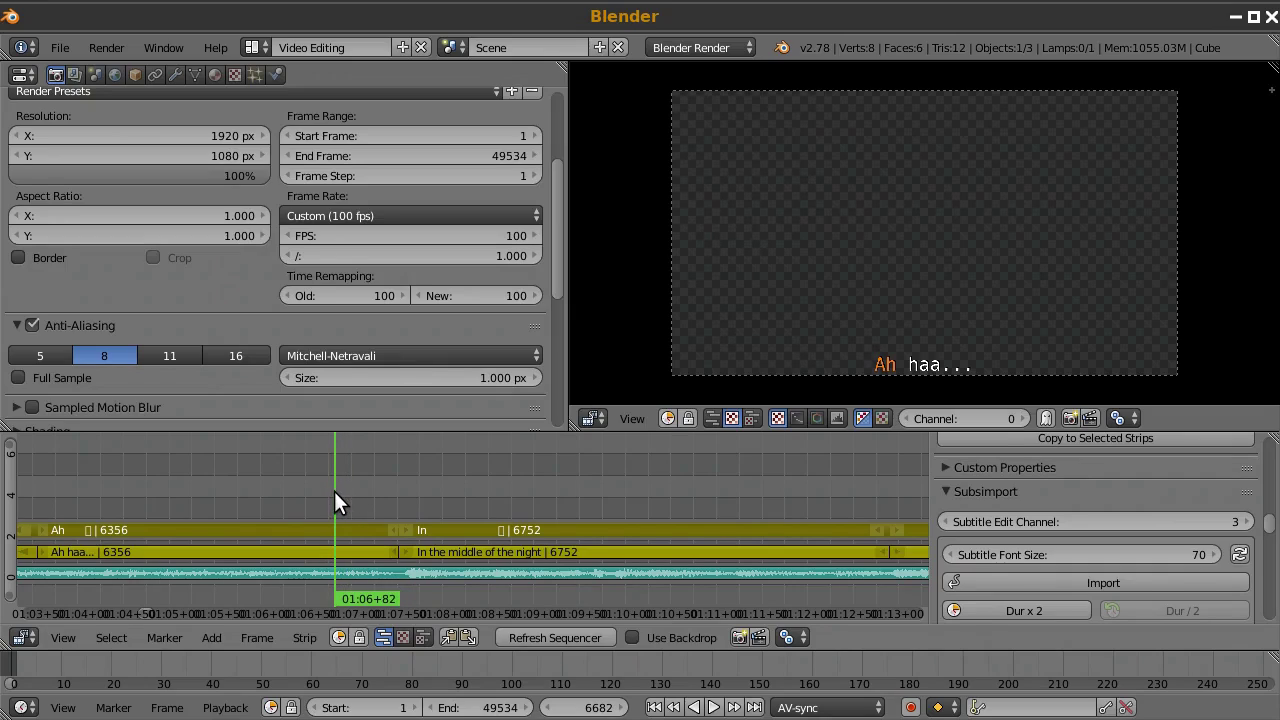
{"action": "left_click_drag", "start_coordinate": [335, 492], "coordinate": [281, 491]}
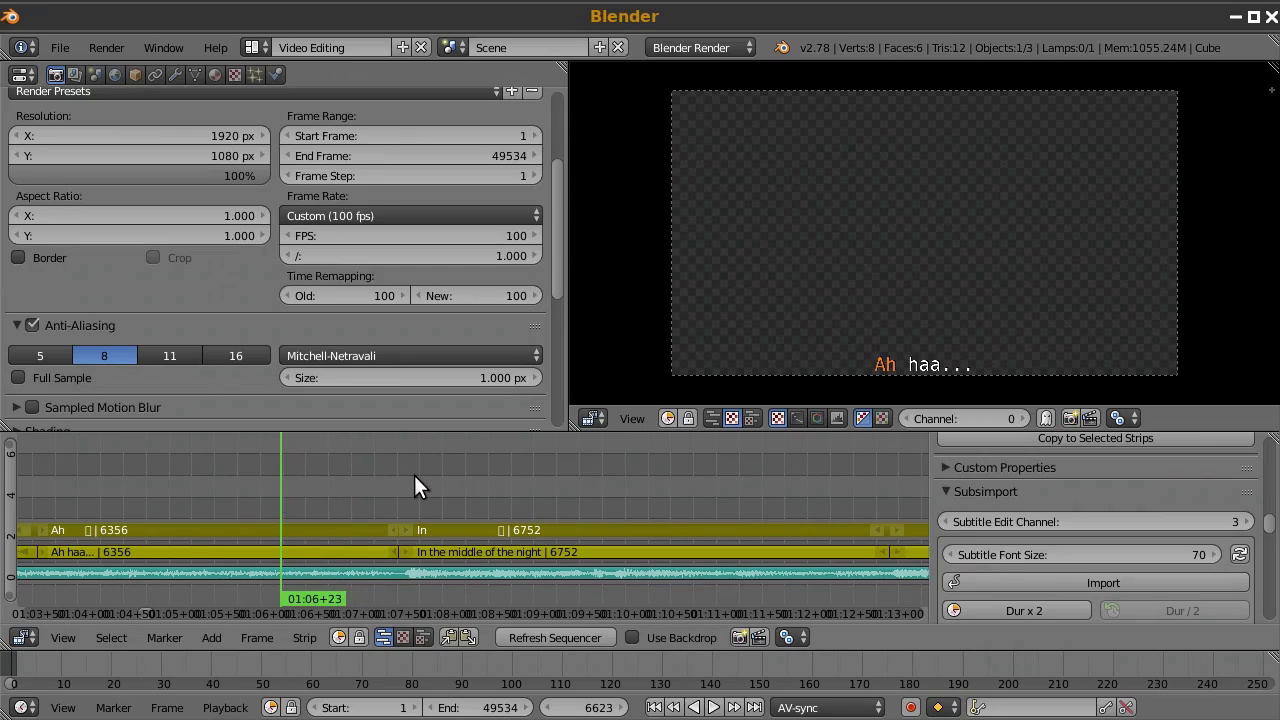
{"action": "key", "text": "alt+a"}
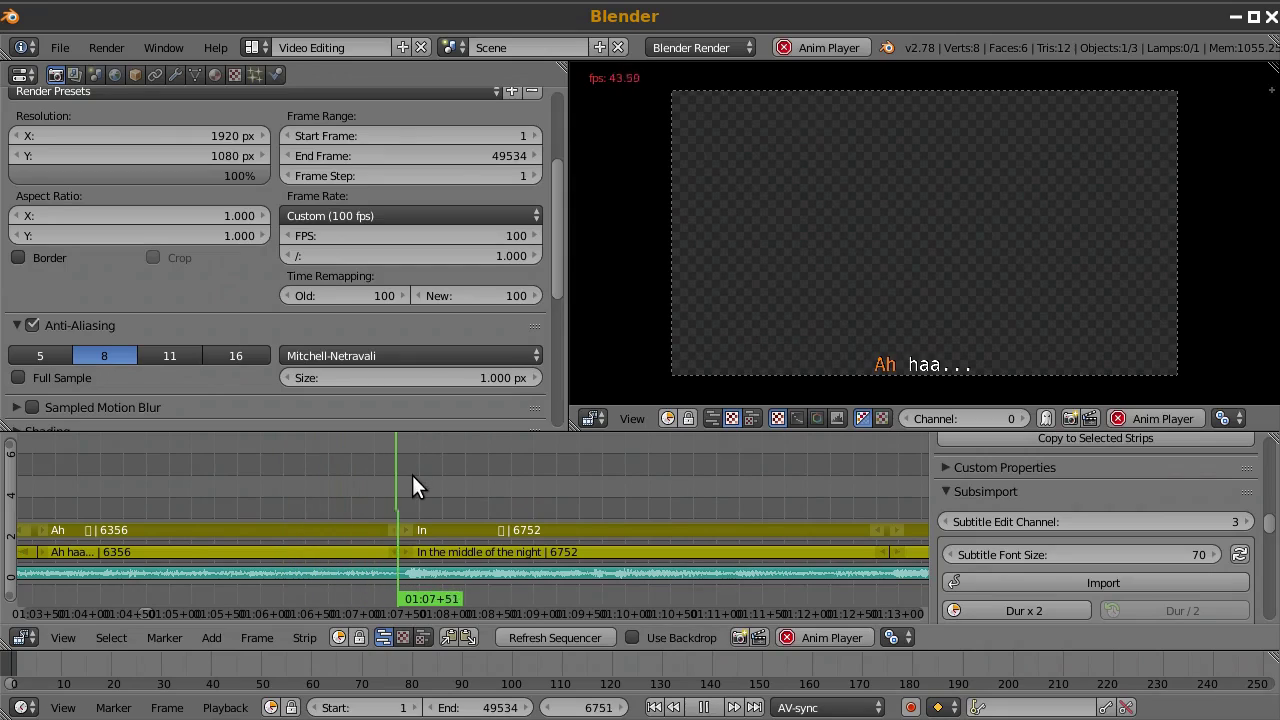
{"action": "key", "text": "f"}
{"action": "key", "text": "f"}
{"action": "key", "text": "f"}
{"action": "key", "text": "f"}
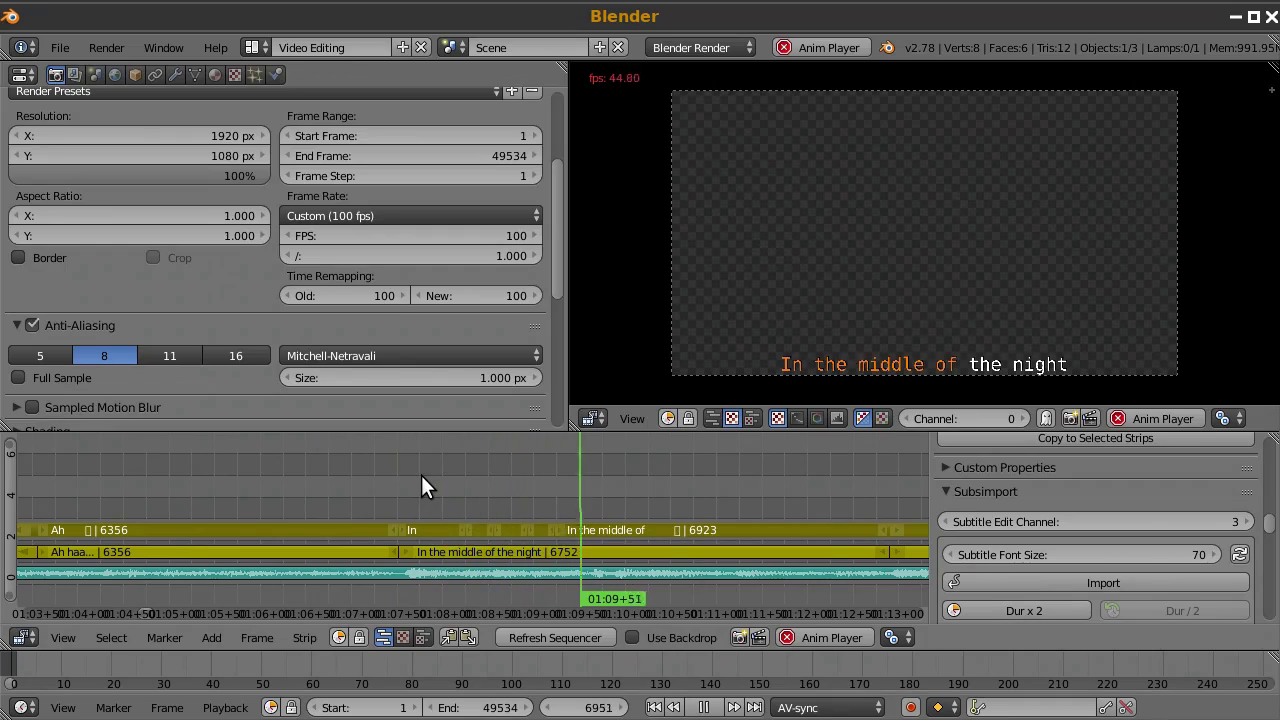
{"action": "key", "text": "k"}
{"action": "key", "text": "alt+a"}
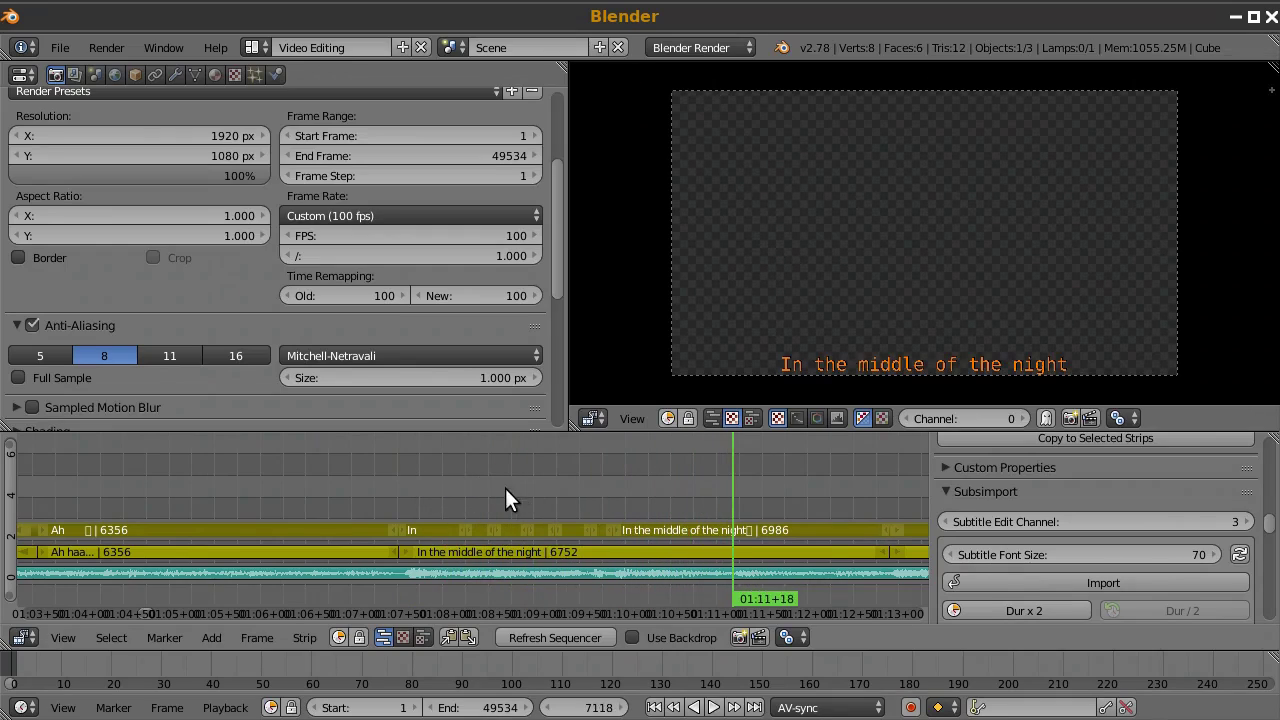
Step: Replay "In the middle of the night" to check the retimed syllable highlights against the song
{"action": "left_click_drag", "start_coordinate": [470, 490], "coordinate": [423, 496]}
{"action": "key", "text": "alt+a"}
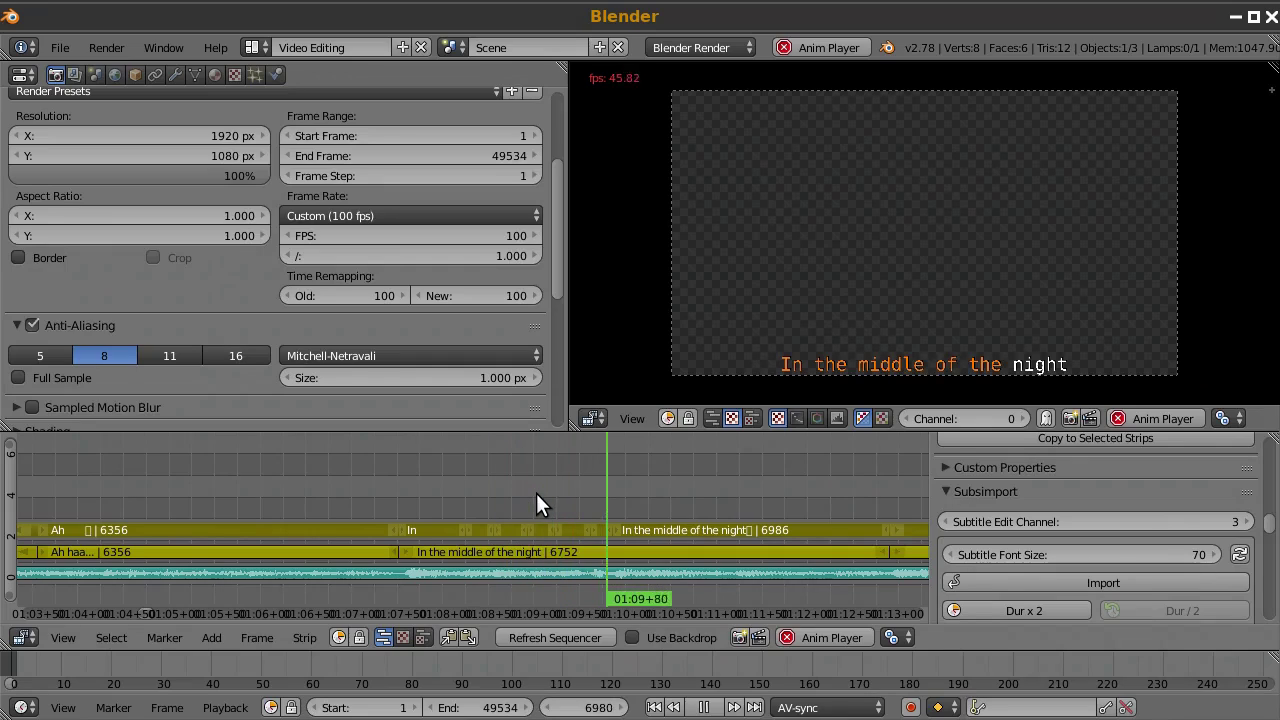
{"action": "scroll", "coordinate": [640, 499], "scroll_direction": "down", "scroll_amount": 3}
{"action": "key", "text": "alt+a"}
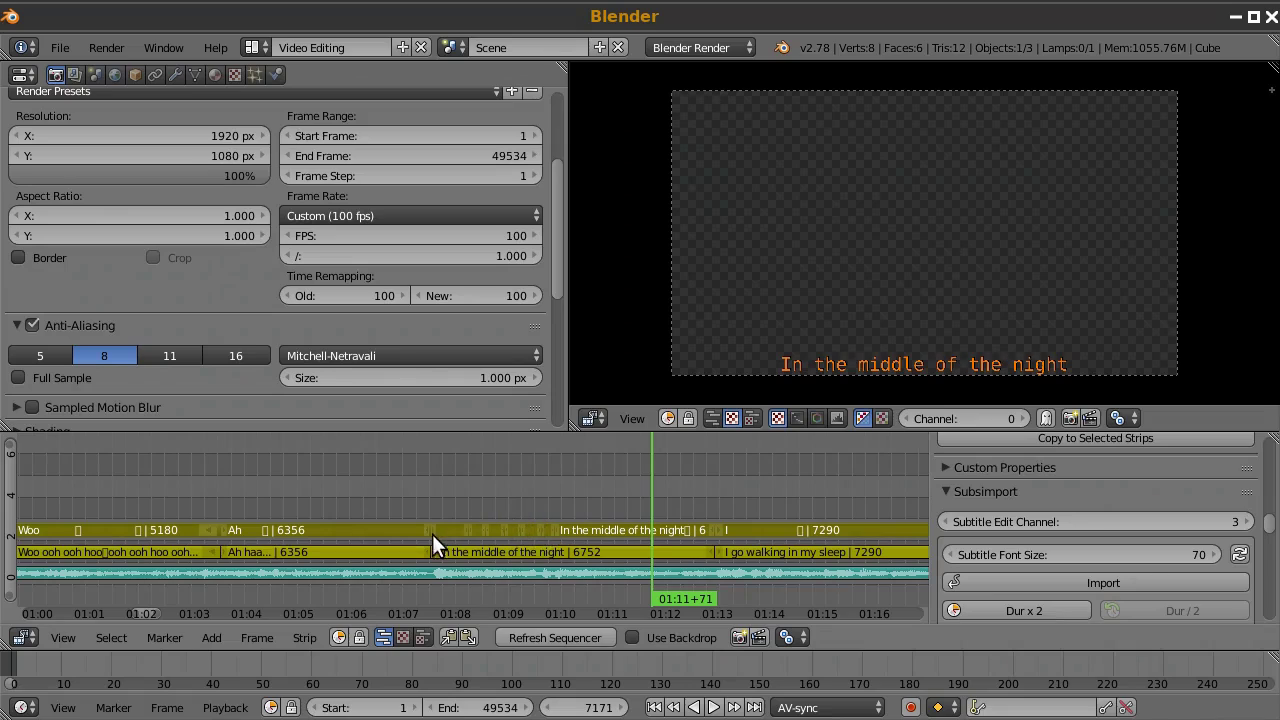
Step: Set the subtitle combine mode to ESRT and combine the syllable strips with the base lyric strips
{"action": "scroll", "coordinate": [460, 495], "scroll_direction": "down", "scroll_amount": 5}
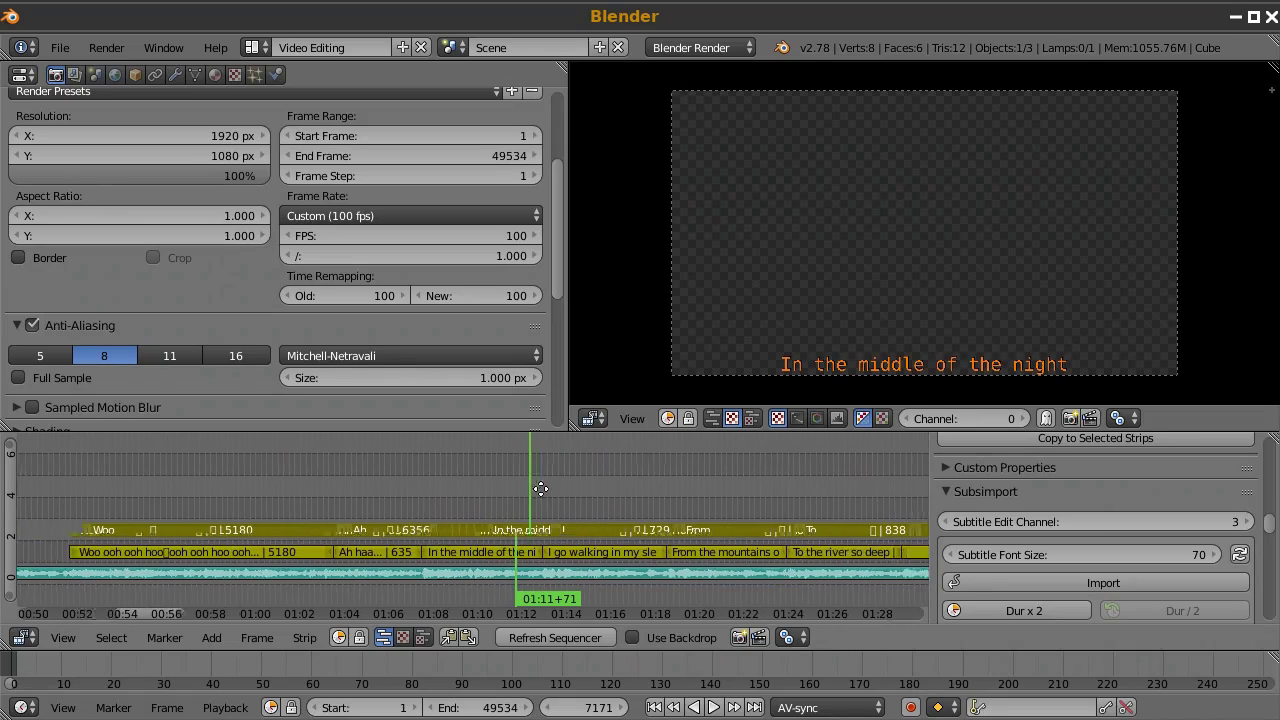
{"action": "scroll", "coordinate": [478, 503], "scroll_direction": "down", "scroll_amount": 6}
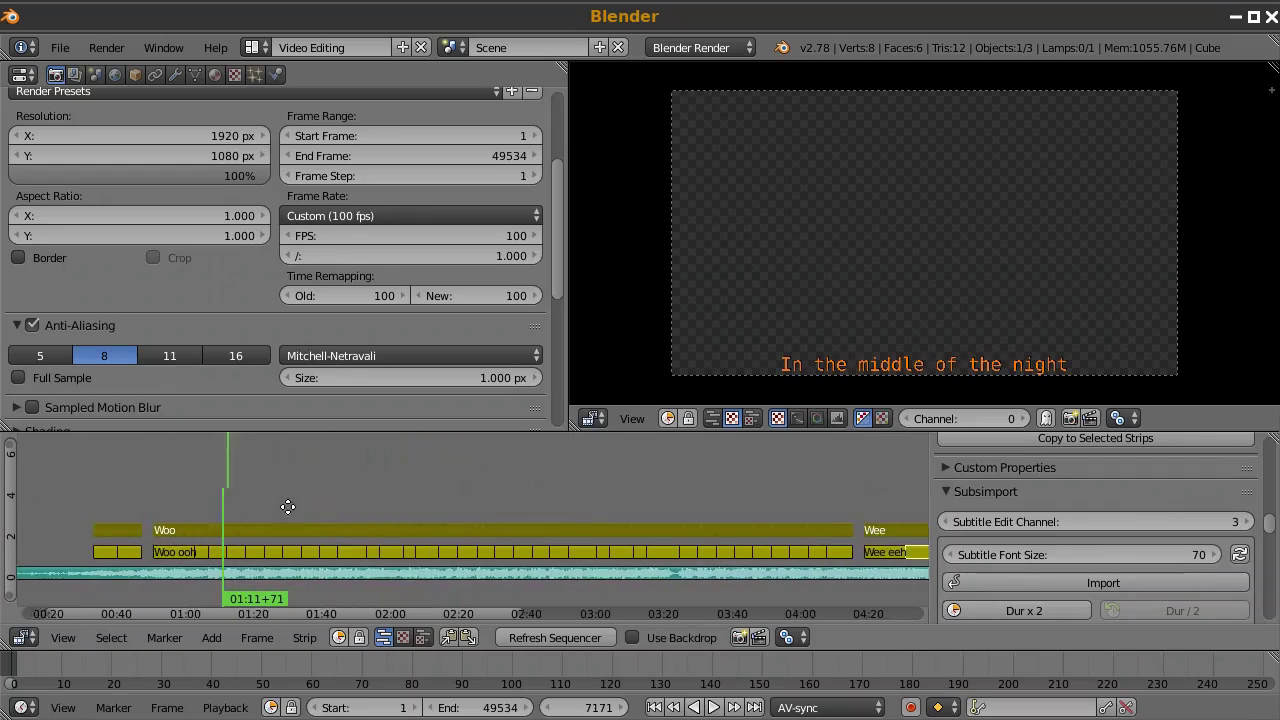
{"action": "scroll", "coordinate": [424, 496], "scroll_direction": "down", "scroll_amount": 5}
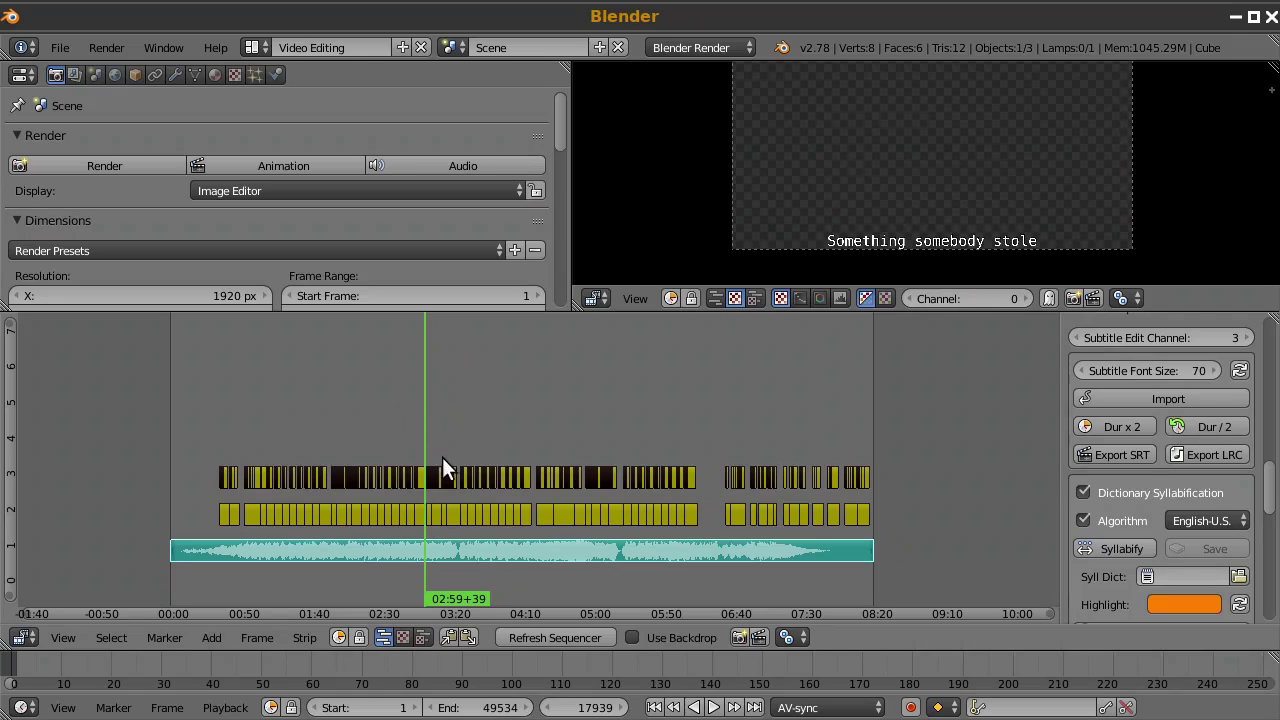
{"action": "scroll", "coordinate": [442, 462], "scroll_direction": "up", "scroll_amount": 3}
{"action": "scroll", "coordinate": [964, 425], "scroll_direction": "down", "scroll_amount": 2}
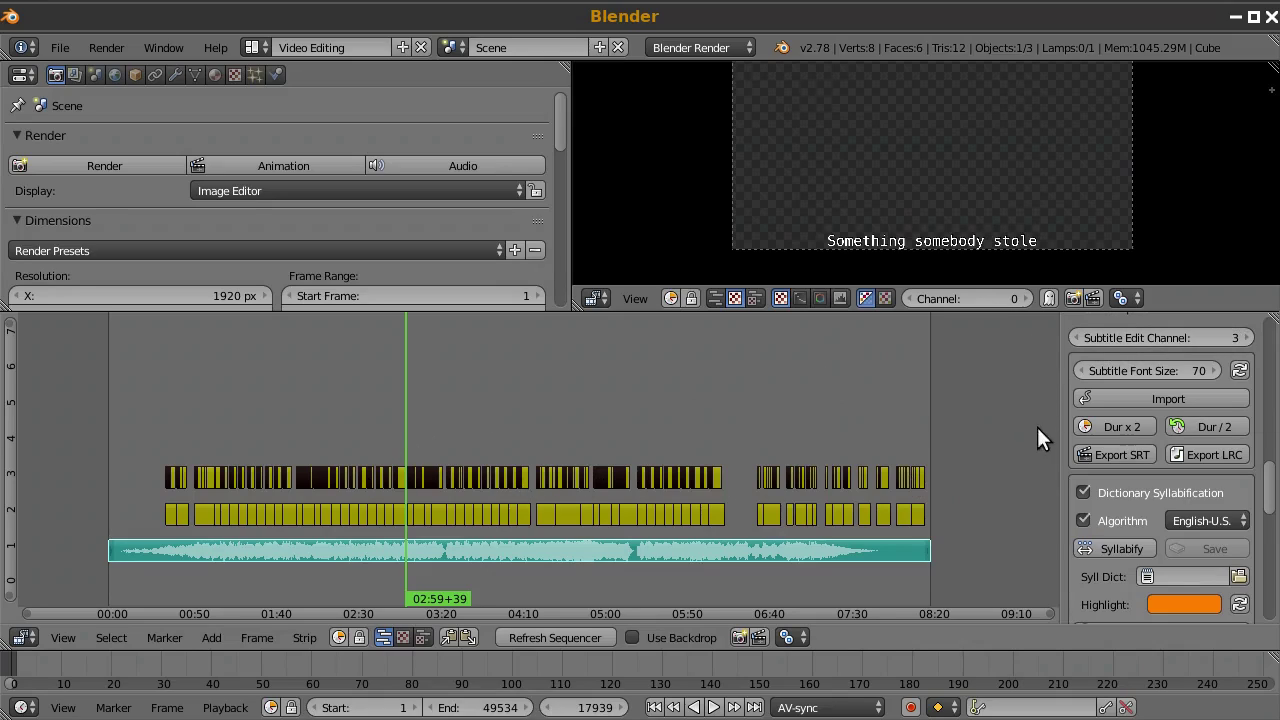
{"action": "scroll", "coordinate": [1114, 413], "scroll_direction": "down", "scroll_amount": 4}
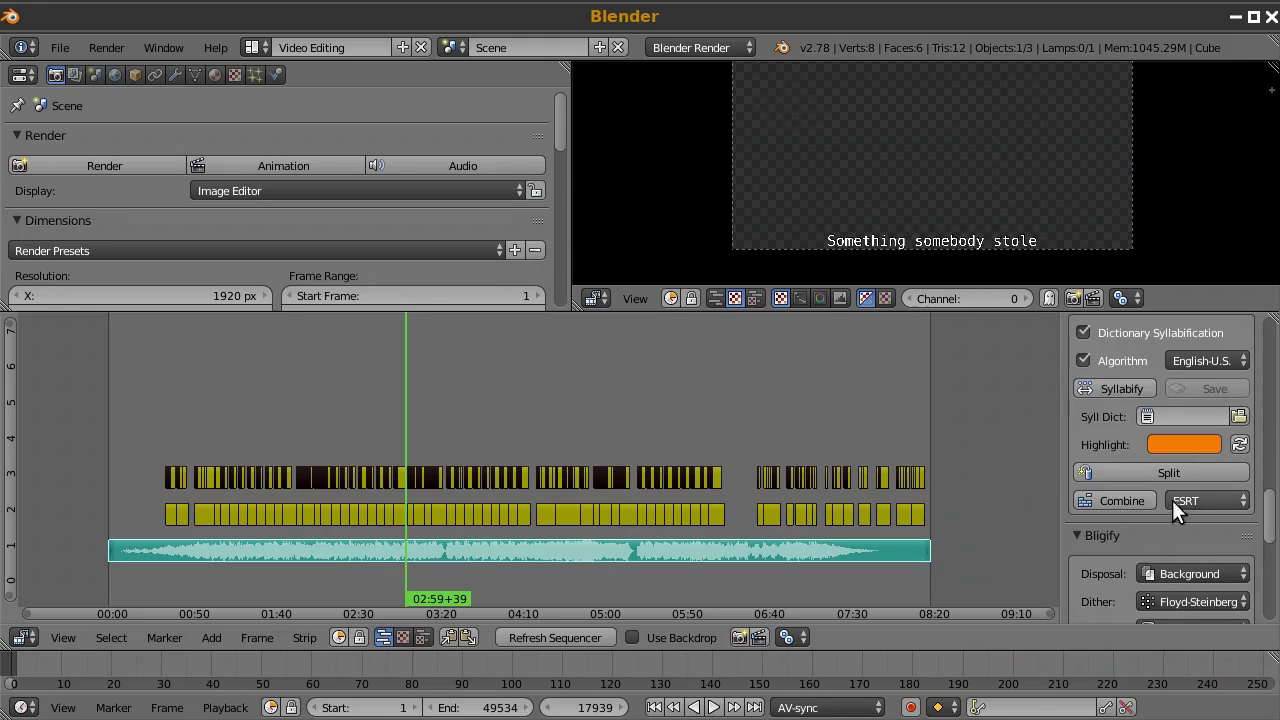
{"action": "left_click", "coordinate": [1243, 503]}
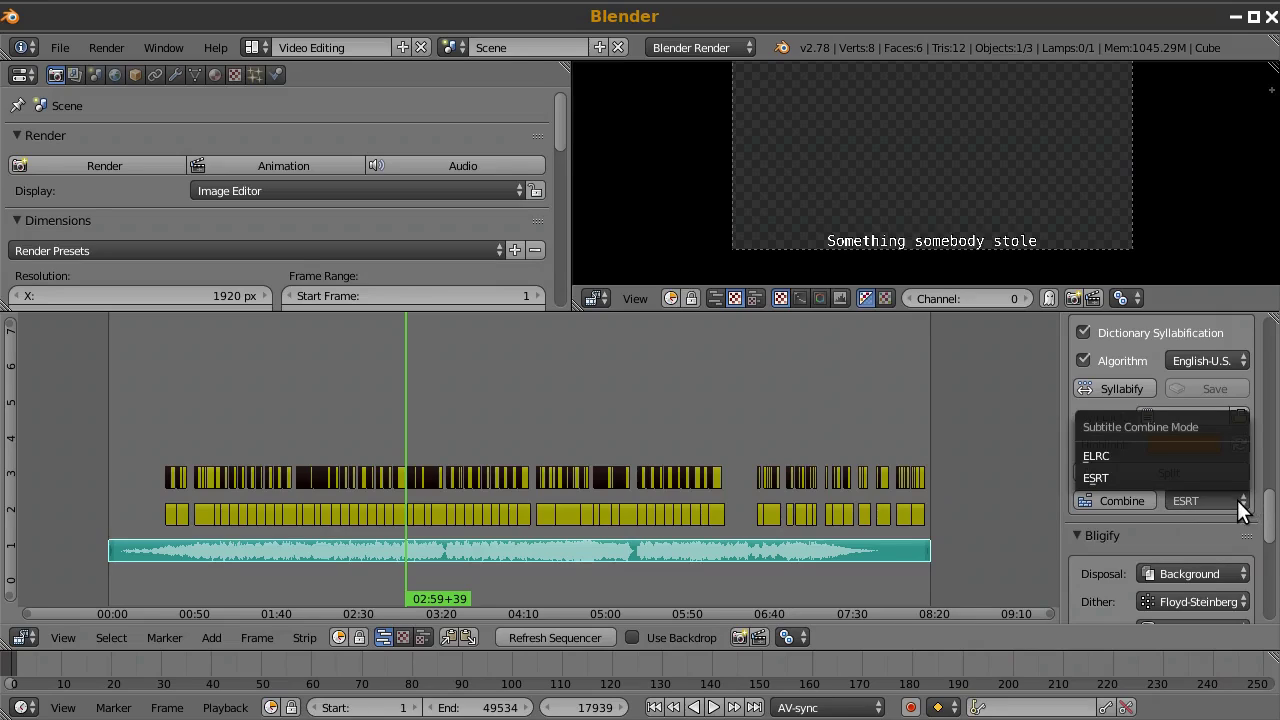
{"action": "left_click", "coordinate": [1097, 478]}
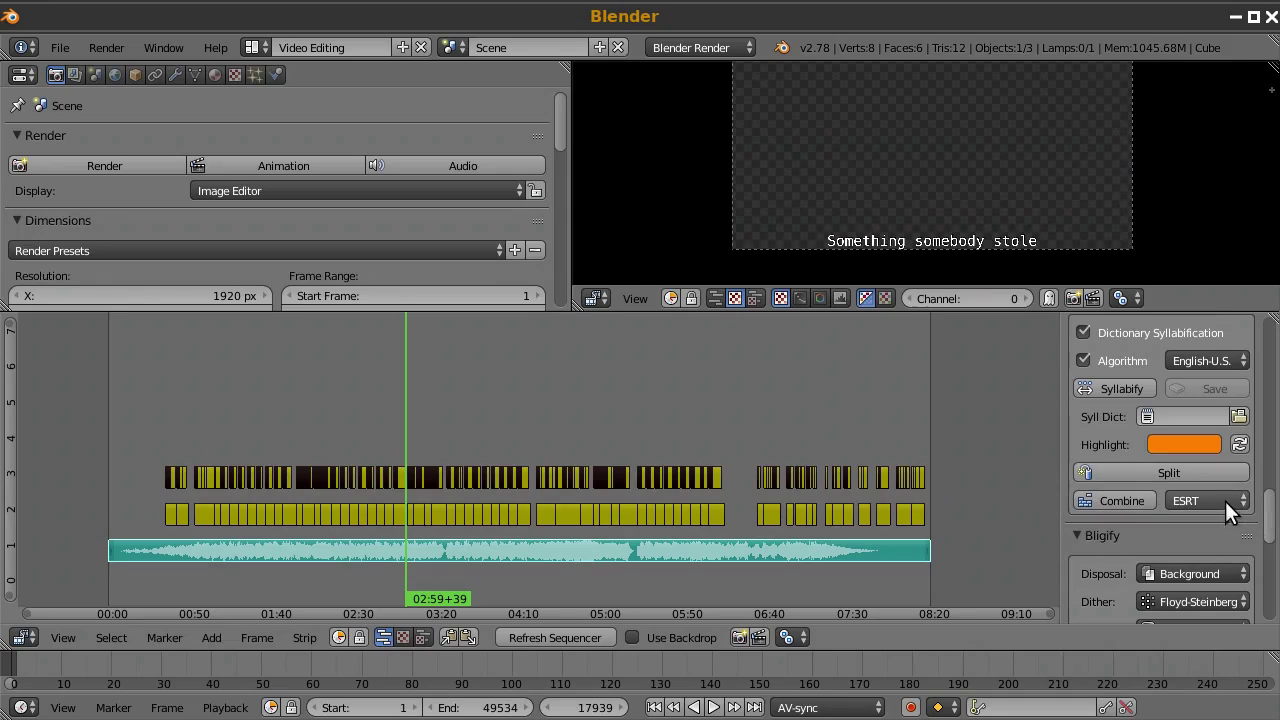
{"action": "left_click", "coordinate": [1113, 500]}
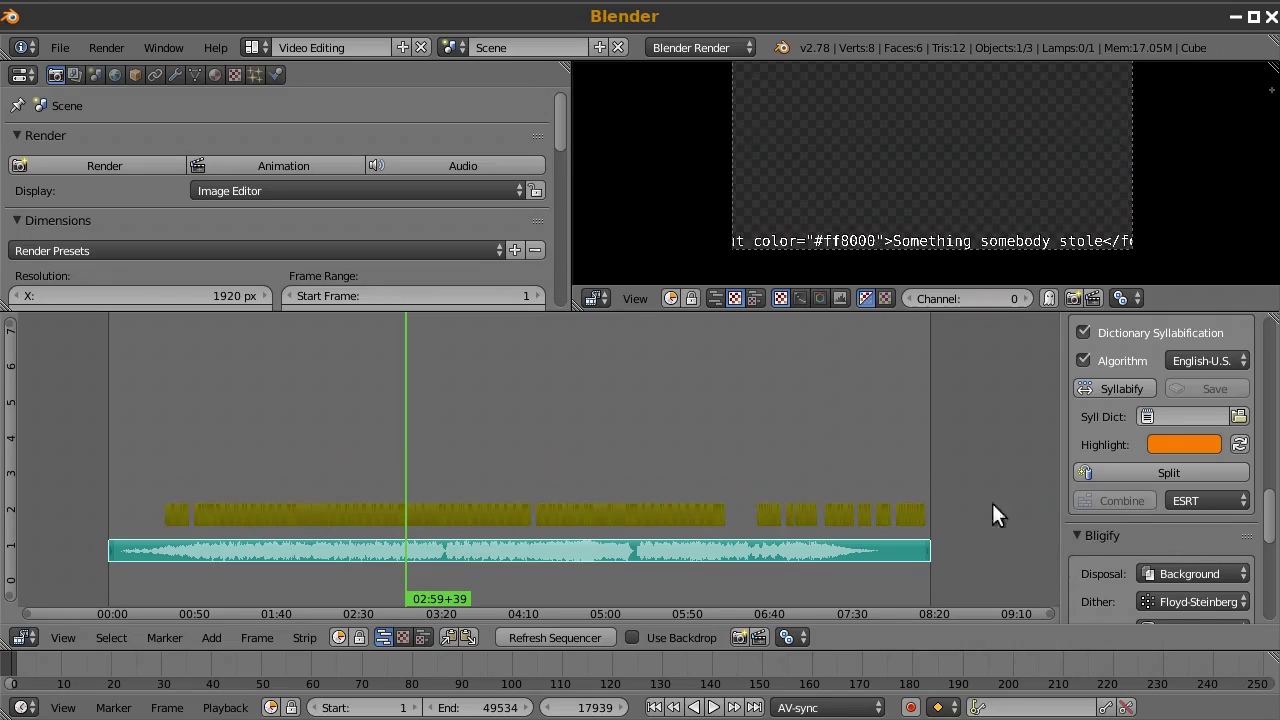
{"action": "scroll", "coordinate": [818, 227], "scroll_direction": "down", "scroll_amount": 3}
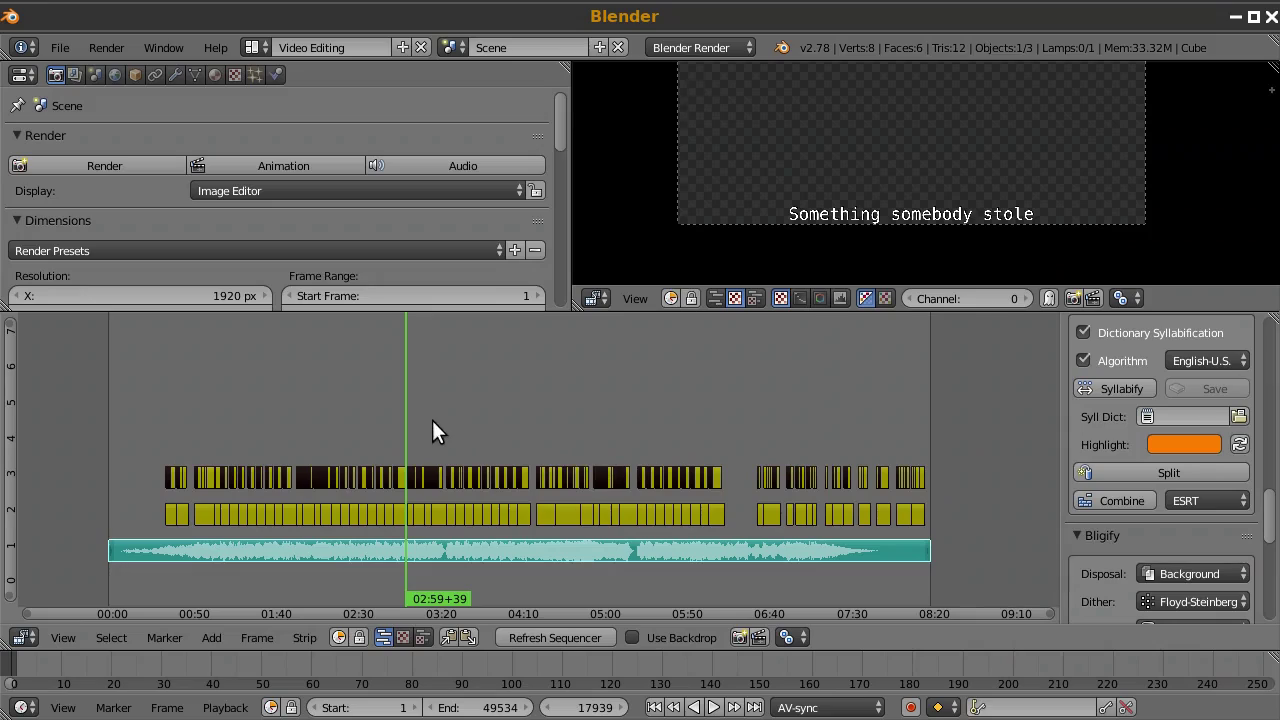
Step: Change the highlight color to green (R 0.035, G 1.000, B 0.349), apply it to the syllable strips, and preview "Something somebody stole"
{"action": "left_click_drag", "start_coordinate": [408, 415], "coordinate": [398, 417]}
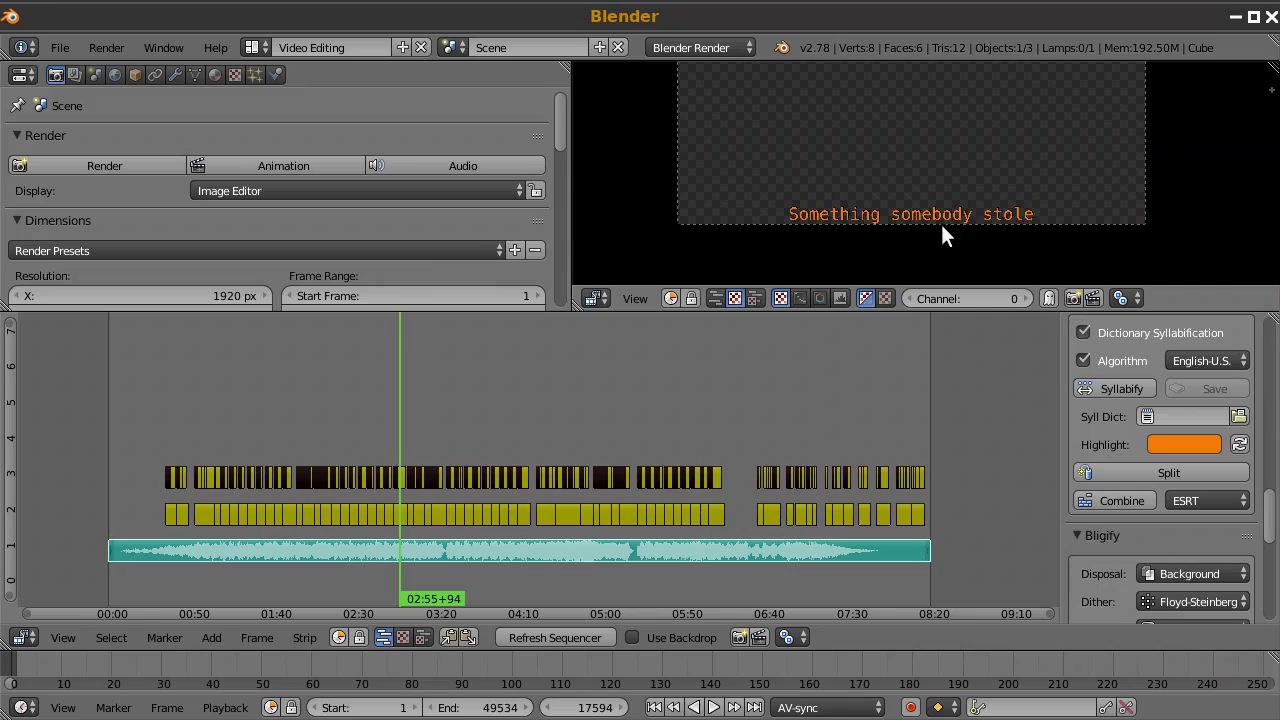
{"action": "left_click", "coordinate": [1200, 444]}
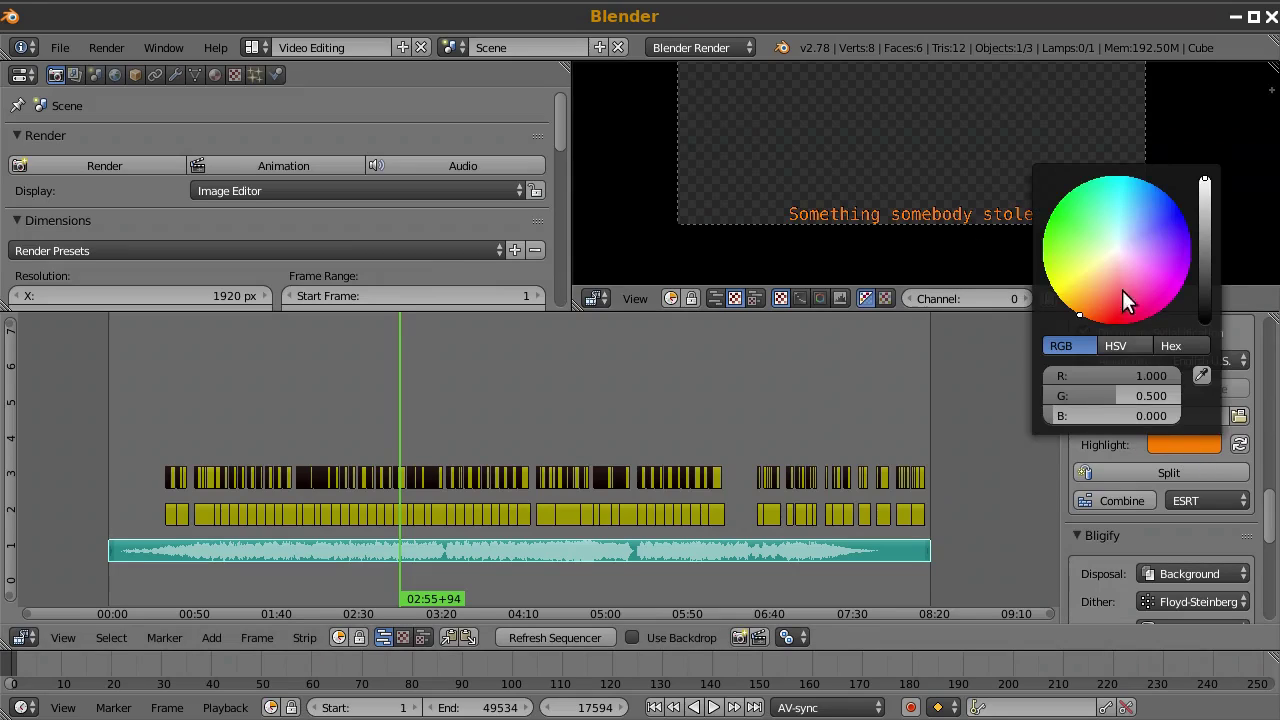
{"action": "left_click_drag", "start_coordinate": [1123, 292], "coordinate": [1072, 194]}
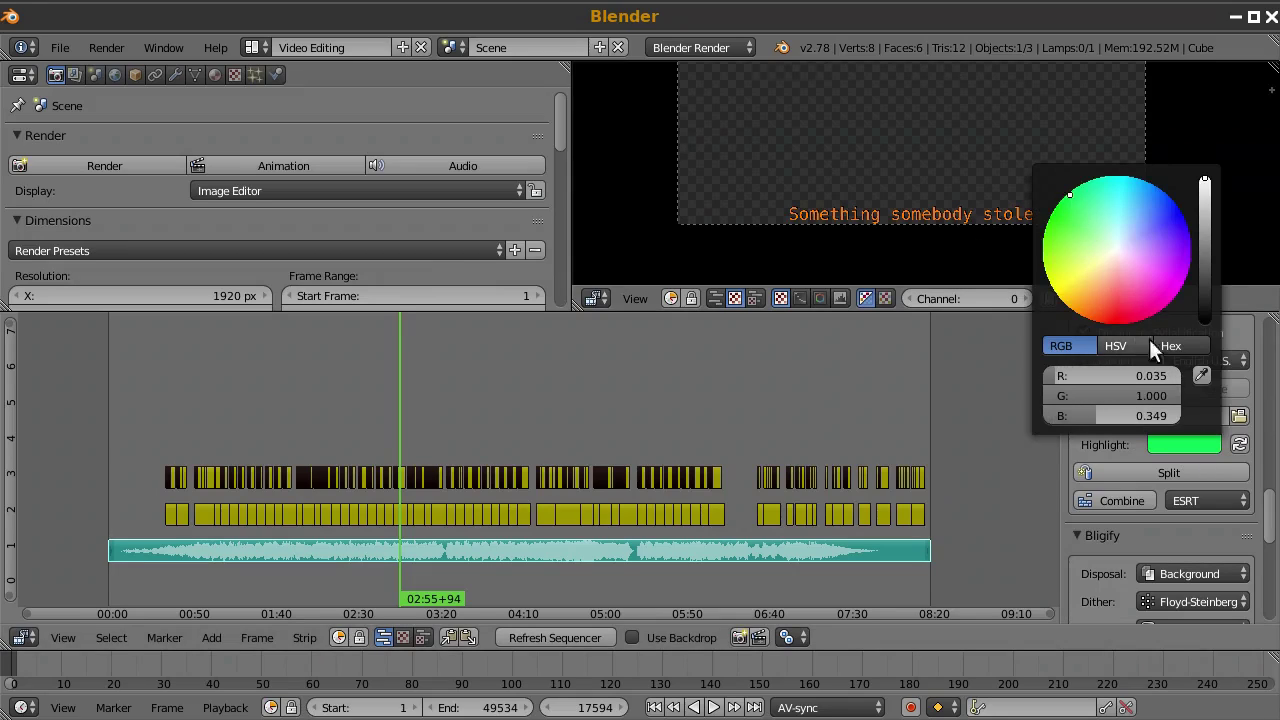
{"action": "left_click", "coordinate": [1240, 446]}
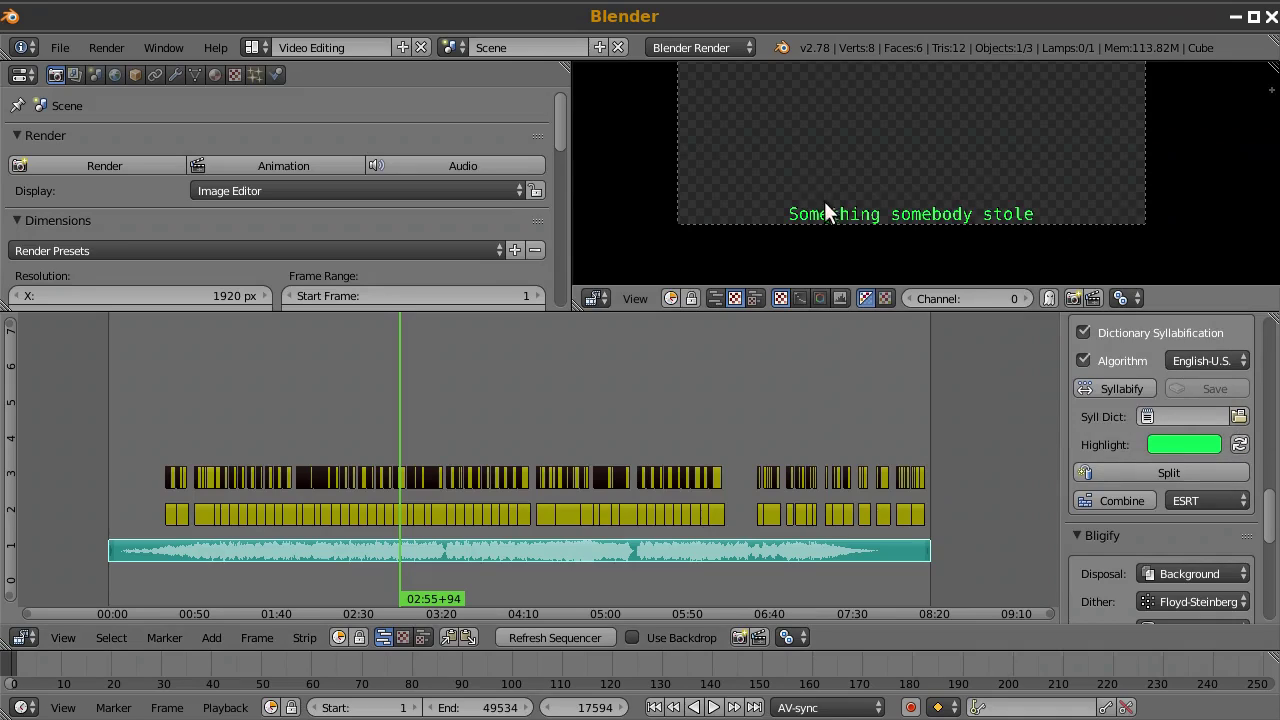
{"action": "mouse_move", "coordinate": [408, 402]}
{"action": "left_mouse_down"}
{"action": "mouse_move", "coordinate": [439, 402]}
{"action": "mouse_move", "coordinate": [400, 410]}
{"action": "left_mouse_up"}
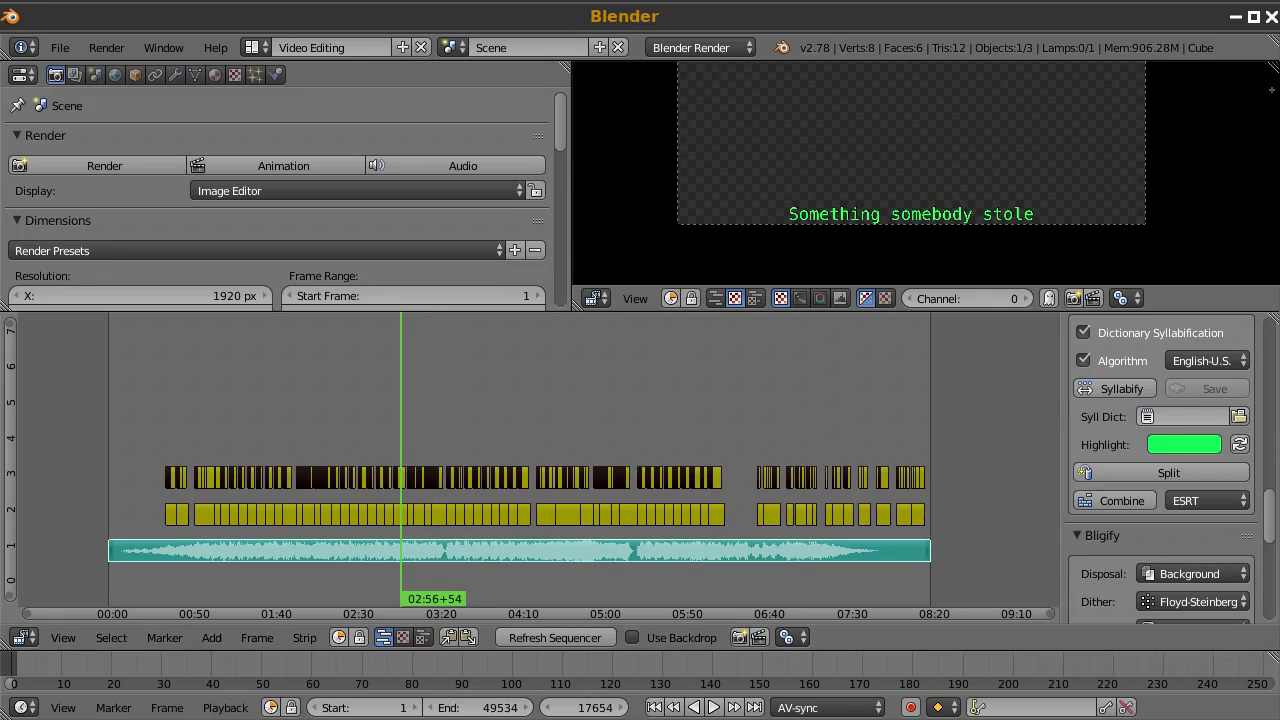
Step: Reset the highlight color to its default orange and combine the syllable strips with the base lyric strips in ESRT mode
{"action": "right_click", "coordinate": [1176, 449]}
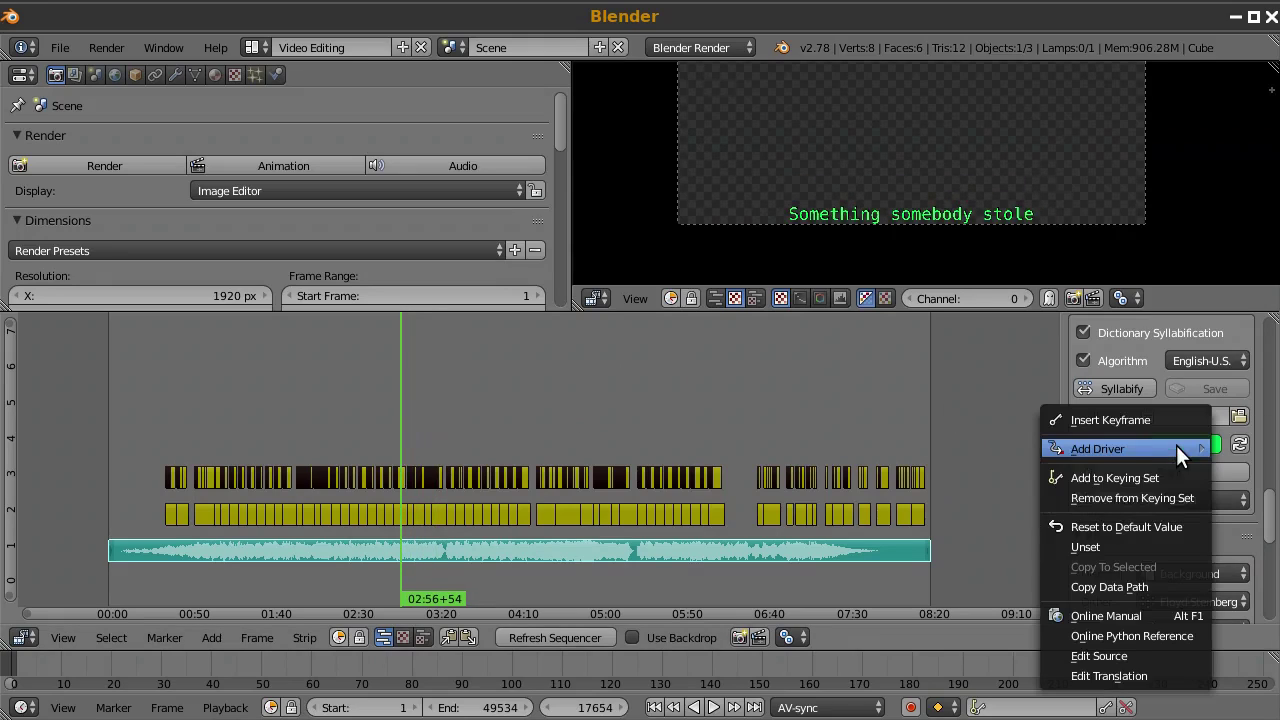
{"action": "left_click", "coordinate": [1136, 524]}
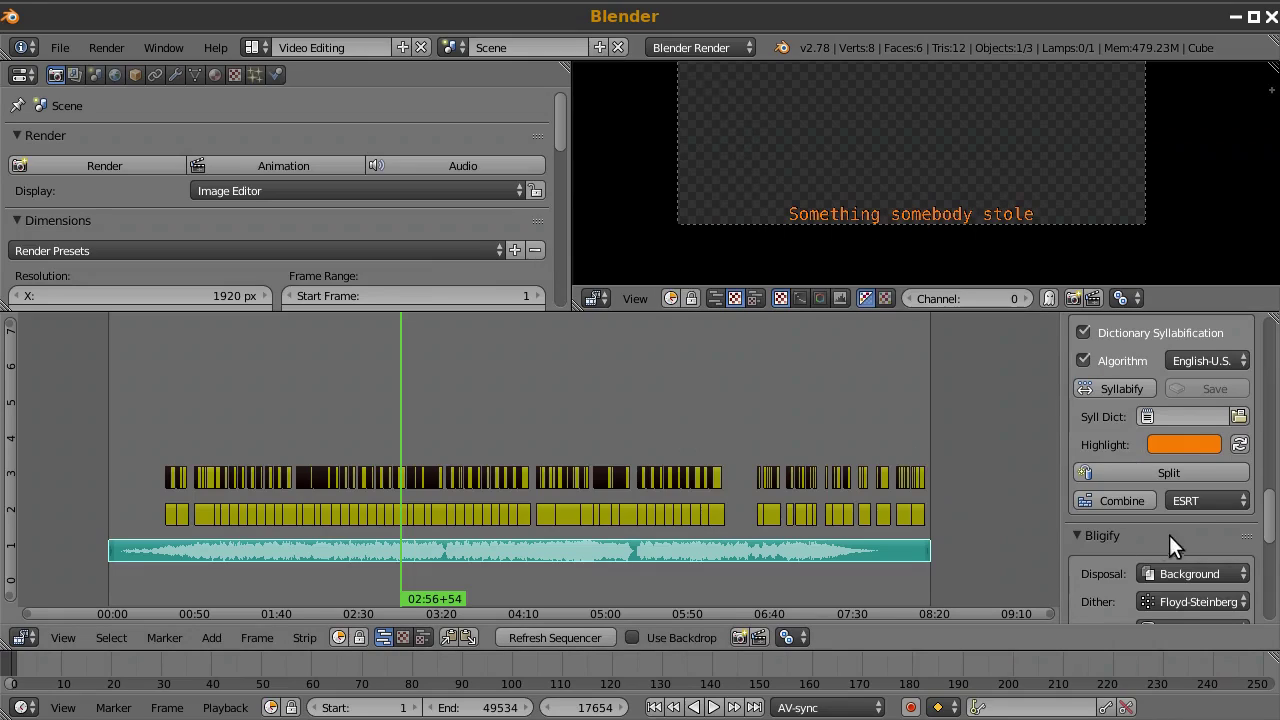
{"action": "left_click", "coordinate": [1112, 496]}
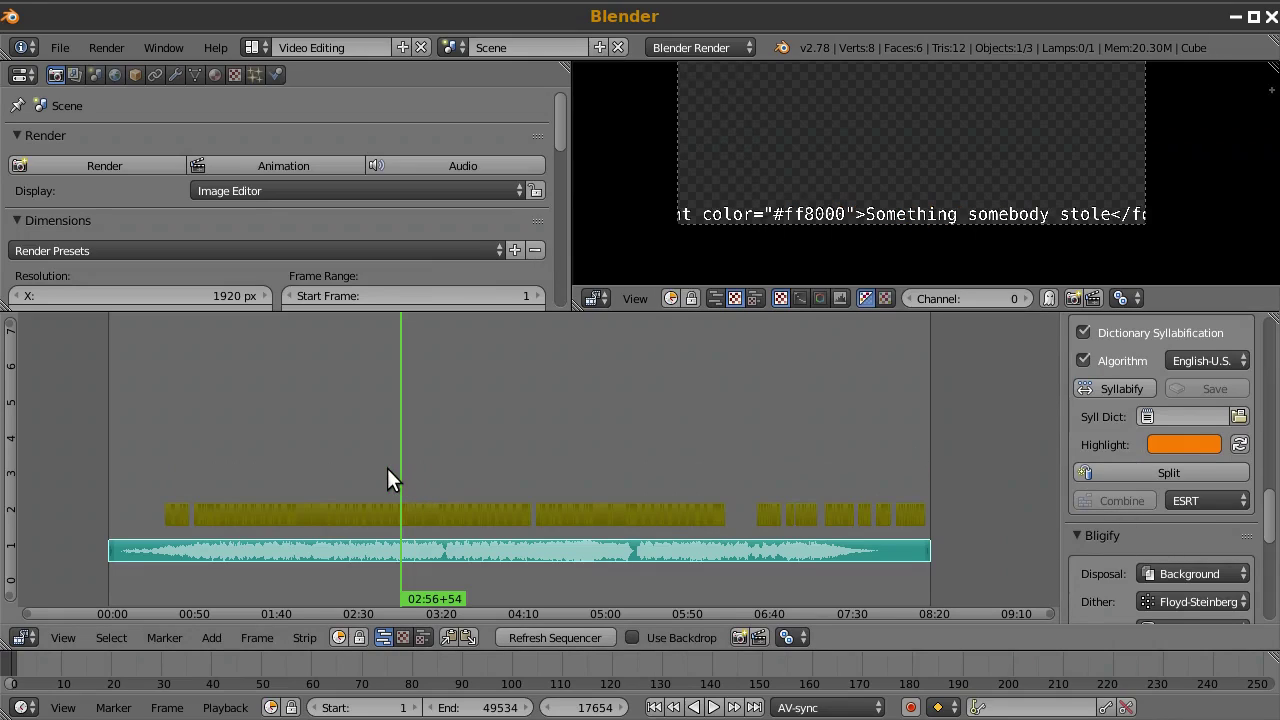
{"action": "scroll", "coordinate": [498, 488], "scroll_direction": "down", "scroll_amount": 2}
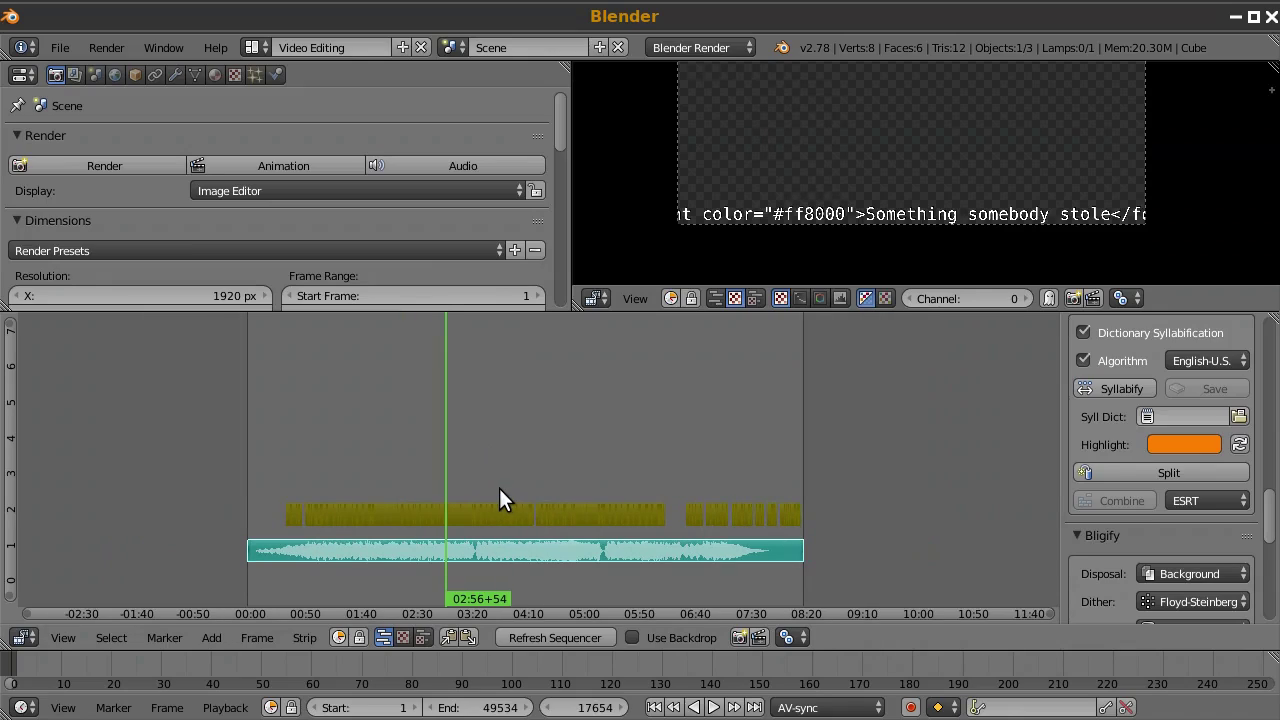
Step: Halve the durations of the combined subtitle strips to match the original speed of the song
{"action": "right_click", "coordinate": [303, 552]}
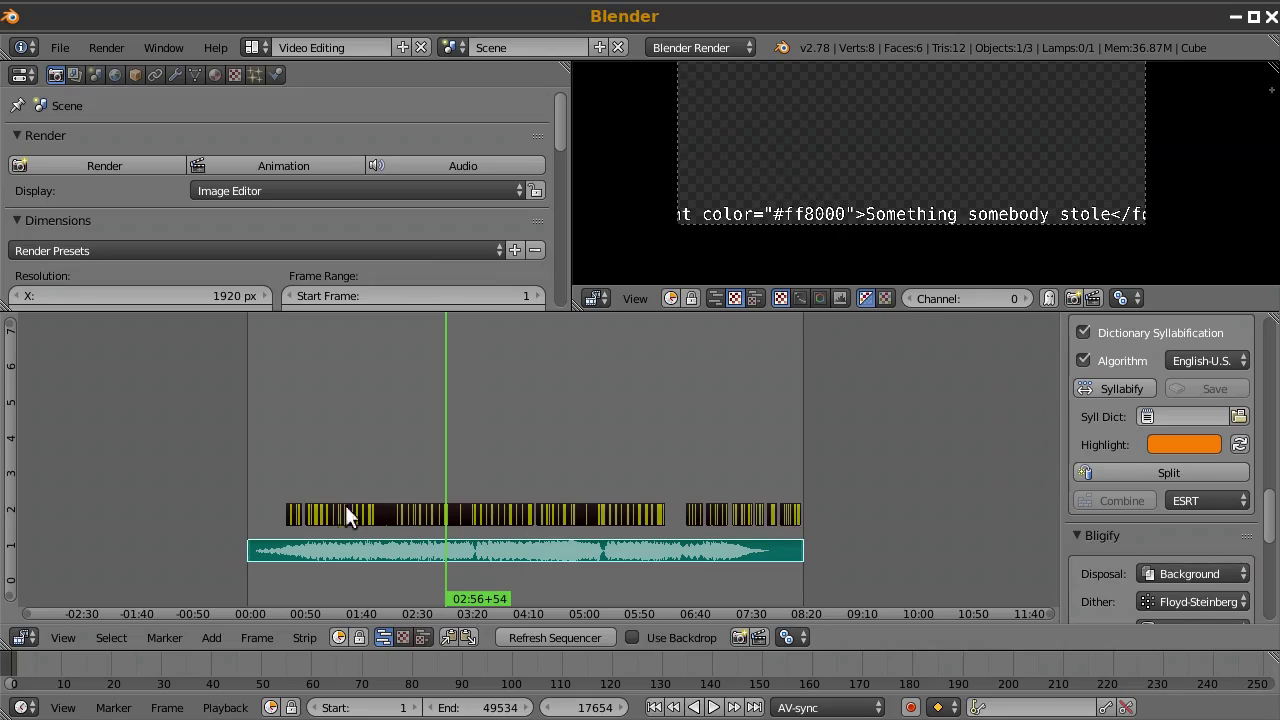
{"action": "scroll", "coordinate": [1134, 487], "scroll_direction": "up", "scroll_amount": 6}
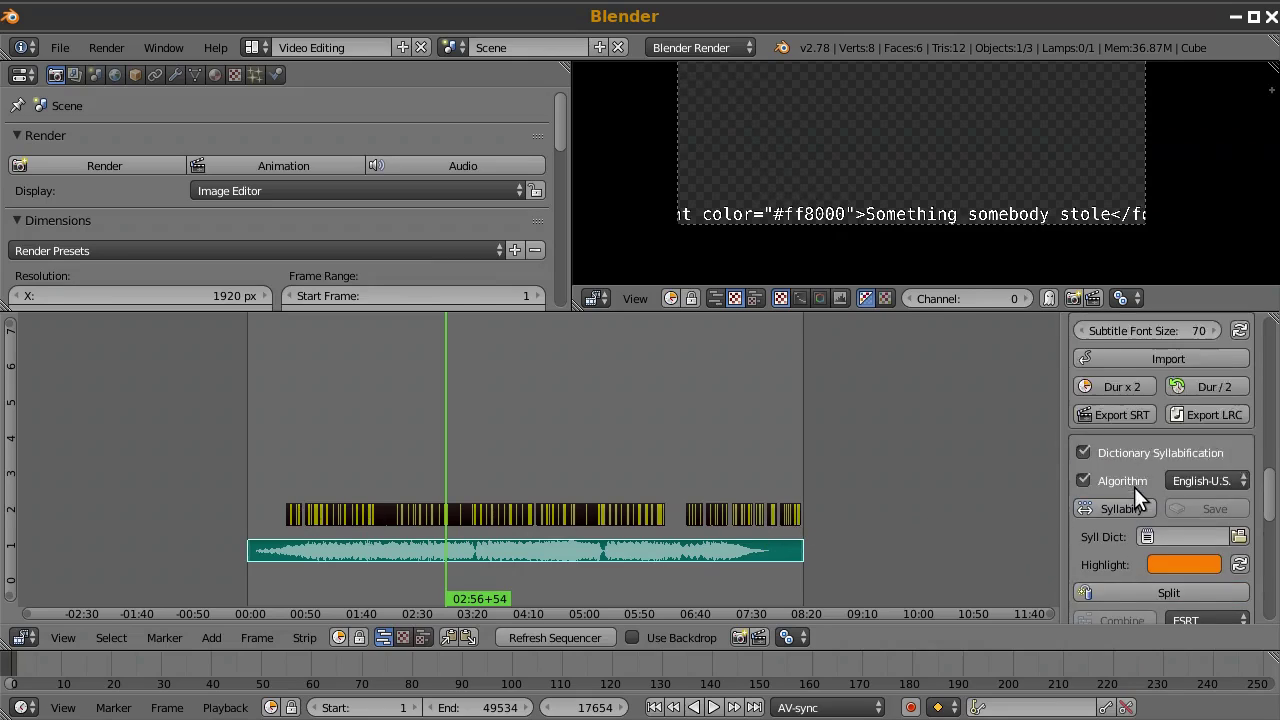
{"action": "scroll", "coordinate": [1128, 440], "scroll_direction": "down", "scroll_amount": 6}
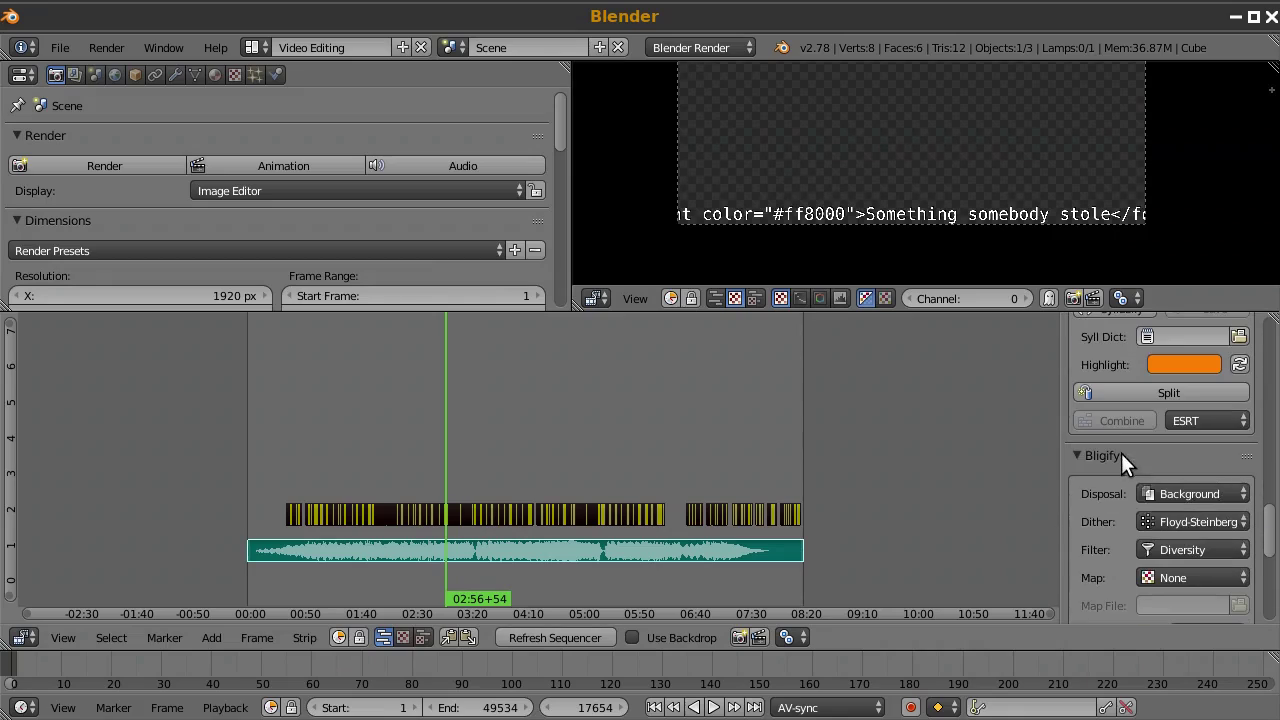
{"action": "scroll", "coordinate": [1110, 400], "scroll_direction": "up", "scroll_amount": 6}
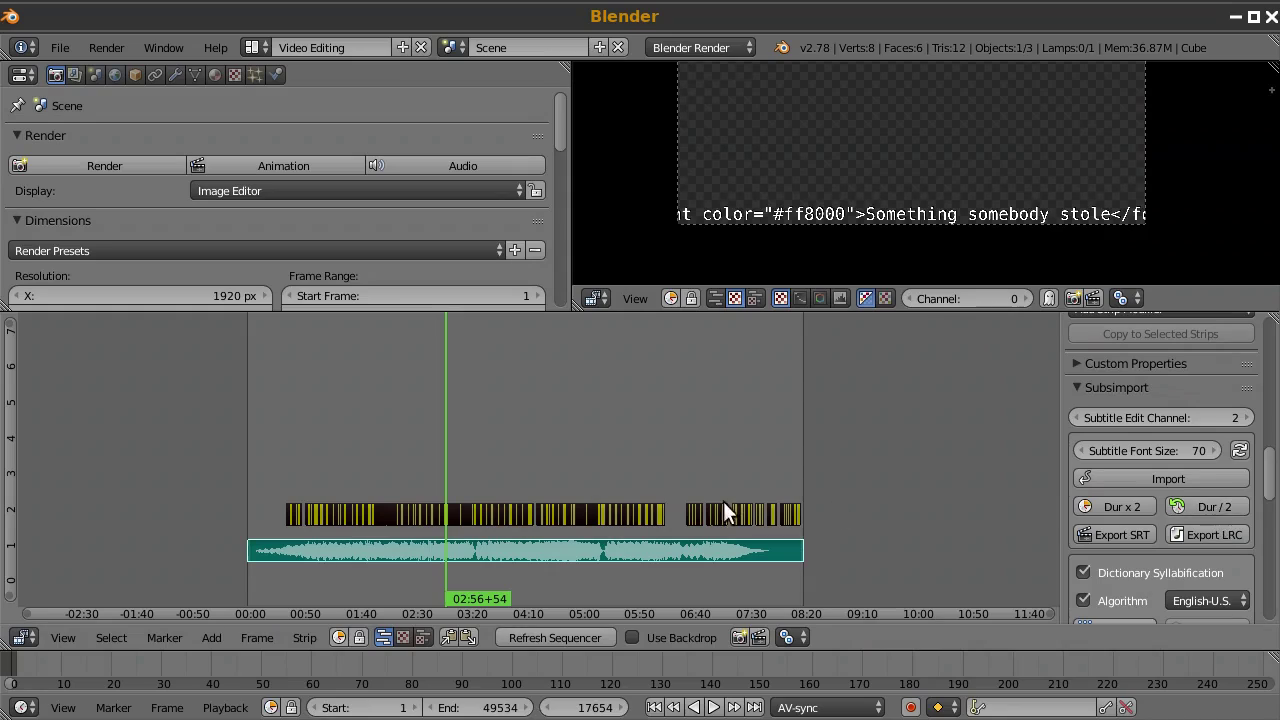
{"action": "left_click", "coordinate": [1214, 506]}
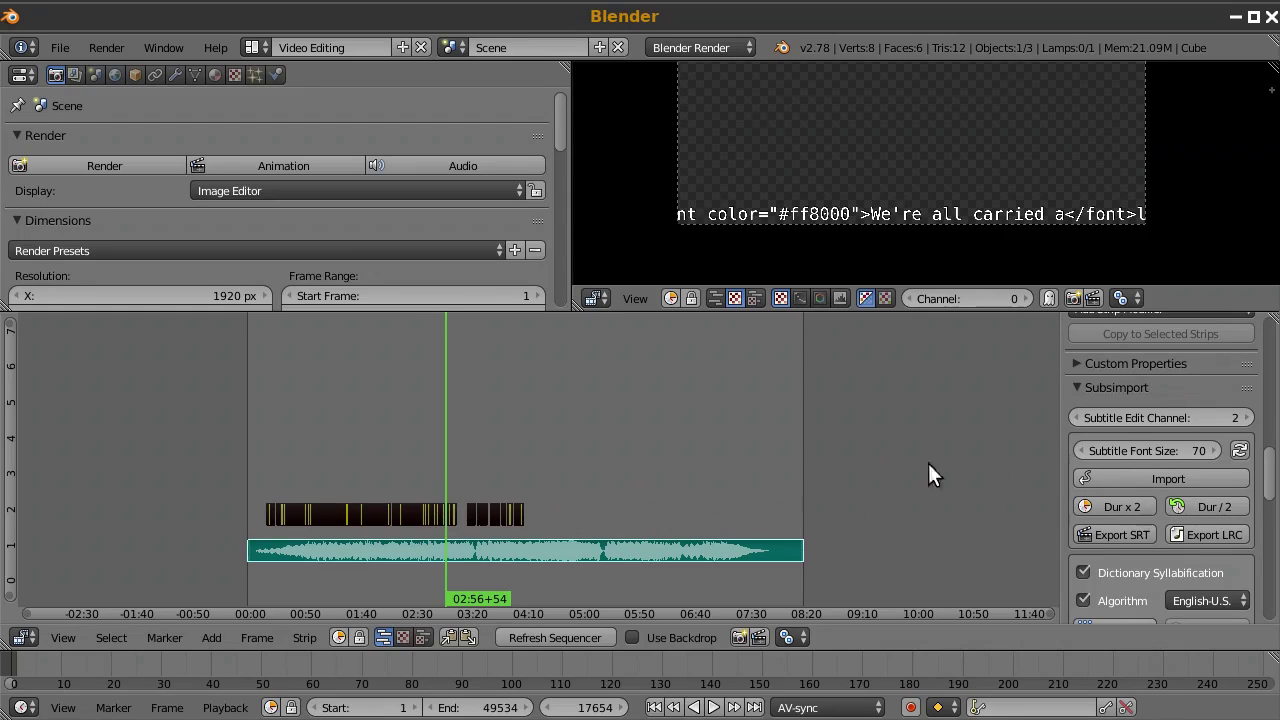
Step: Export the subtitles as SRT to the Desktop folder, overwriting The River of Dreams.srt
{"action": "left_click", "coordinate": [1121, 536]}
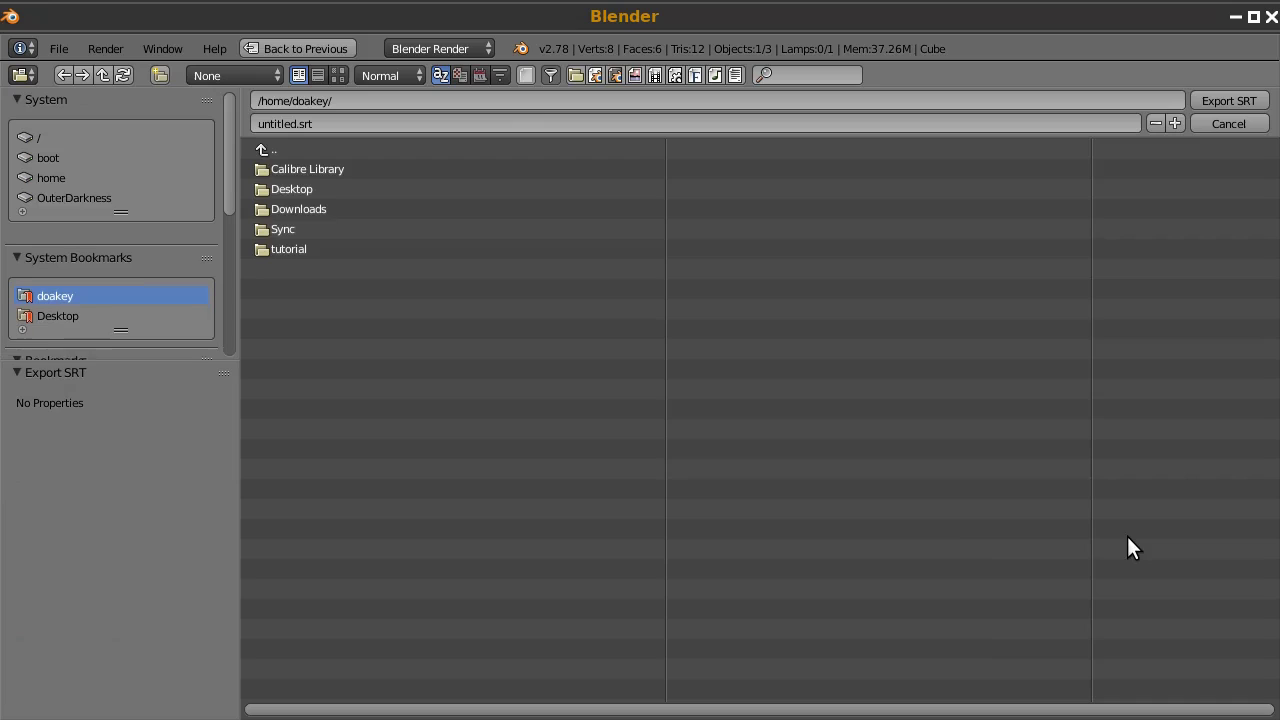
{"action": "left_click", "coordinate": [47, 301]}
{"action": "left_click", "coordinate": [290, 122]}
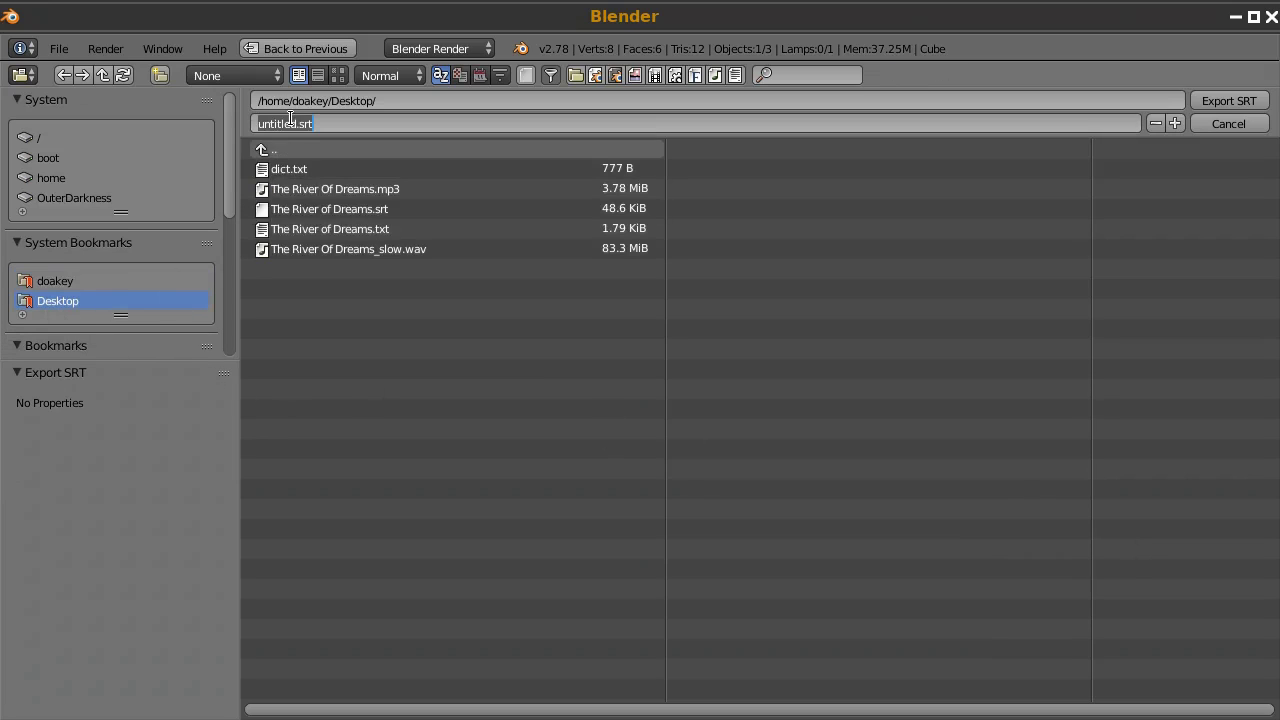
{"action": "type", "text": "The River of Dreams"}
{"action": "key", "text": "Return"}
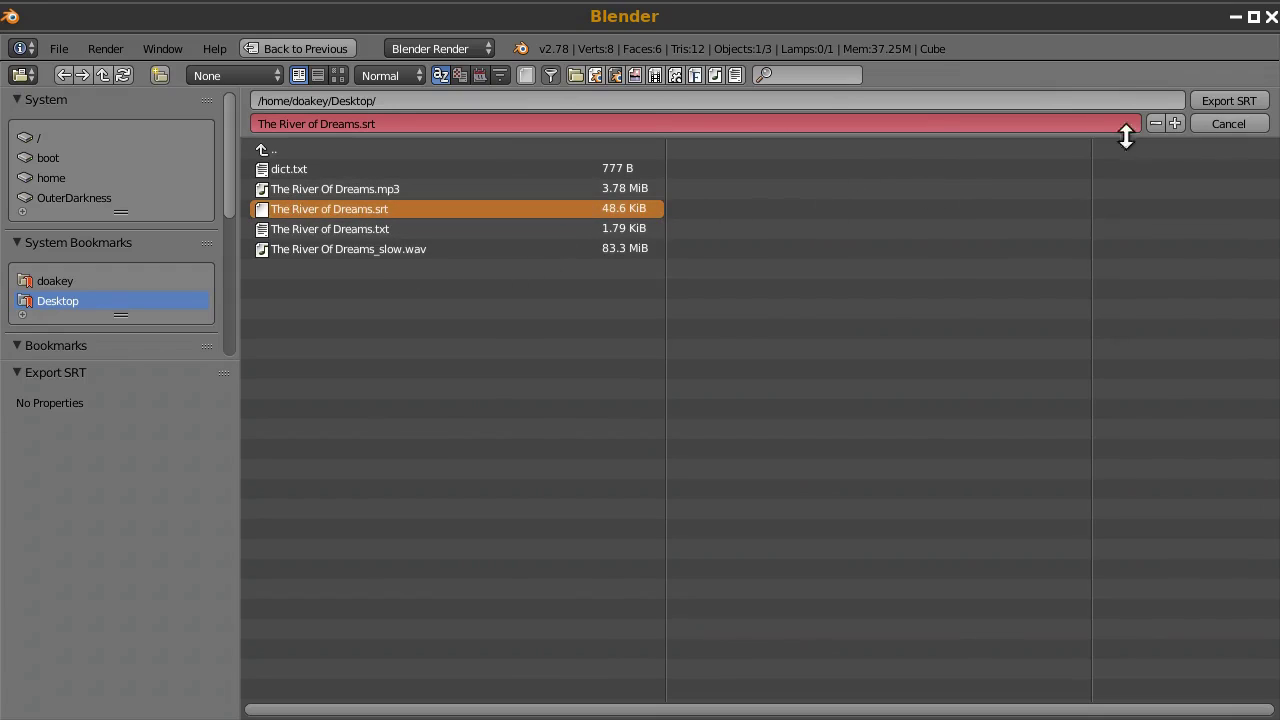
{"action": "left_click", "coordinate": [1237, 100]}
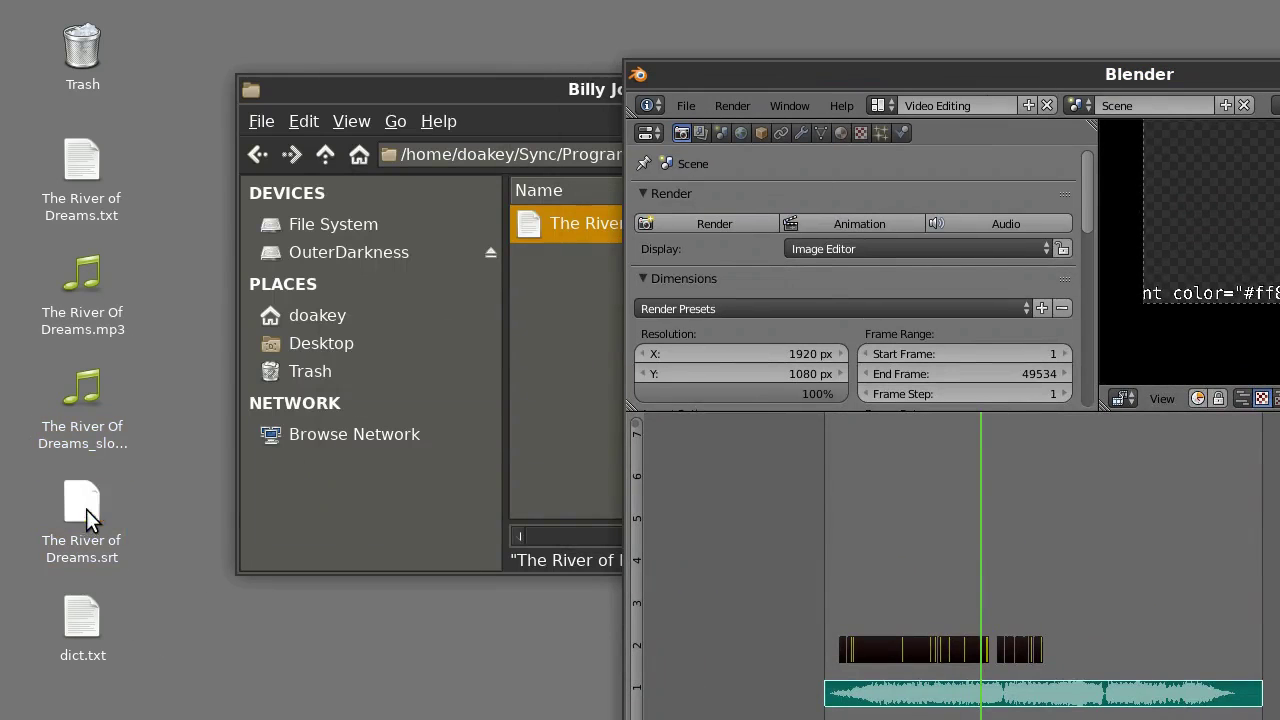
Step: Open the exported The River of Dreams.srt from the desktop in Geany, review its timed font-color entries, and close it
{"action": "double_click", "coordinate": [86, 509]}
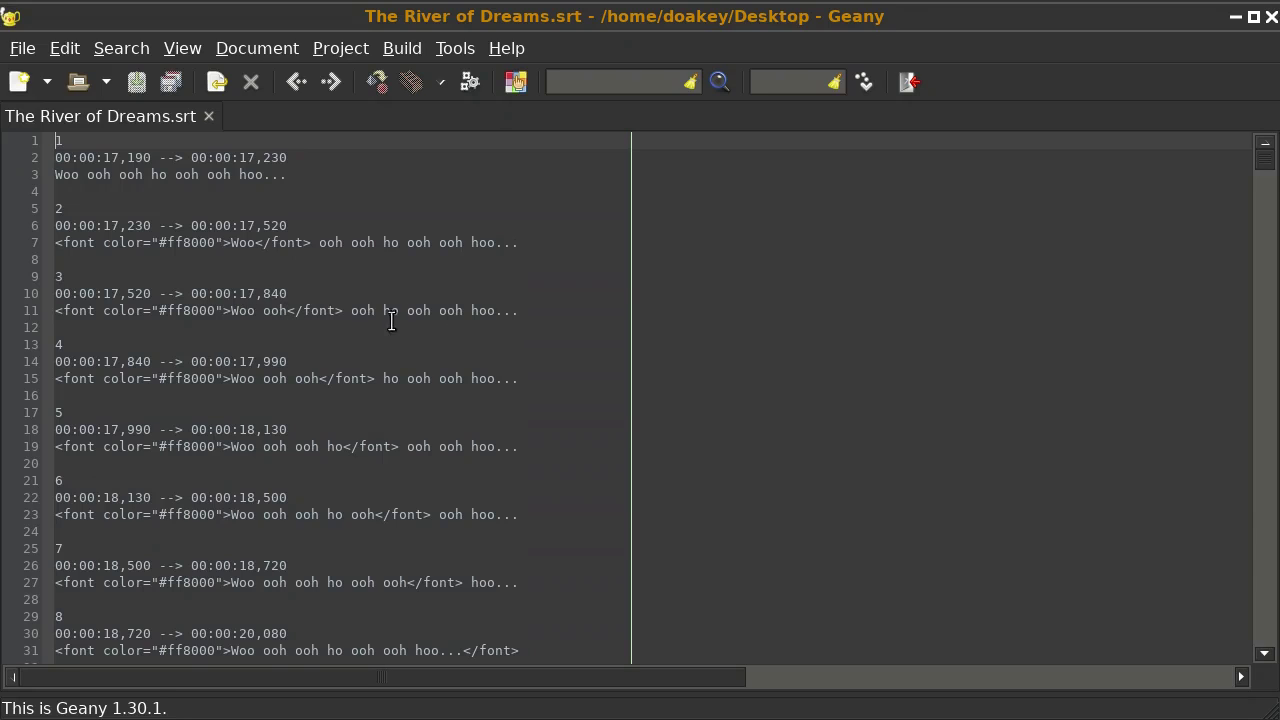
{"action": "scroll", "coordinate": [482, 433], "scroll_direction": "down", "scroll_amount": 20}
{"action": "scroll", "coordinate": [477, 438], "scroll_direction": "down", "scroll_amount": 20}
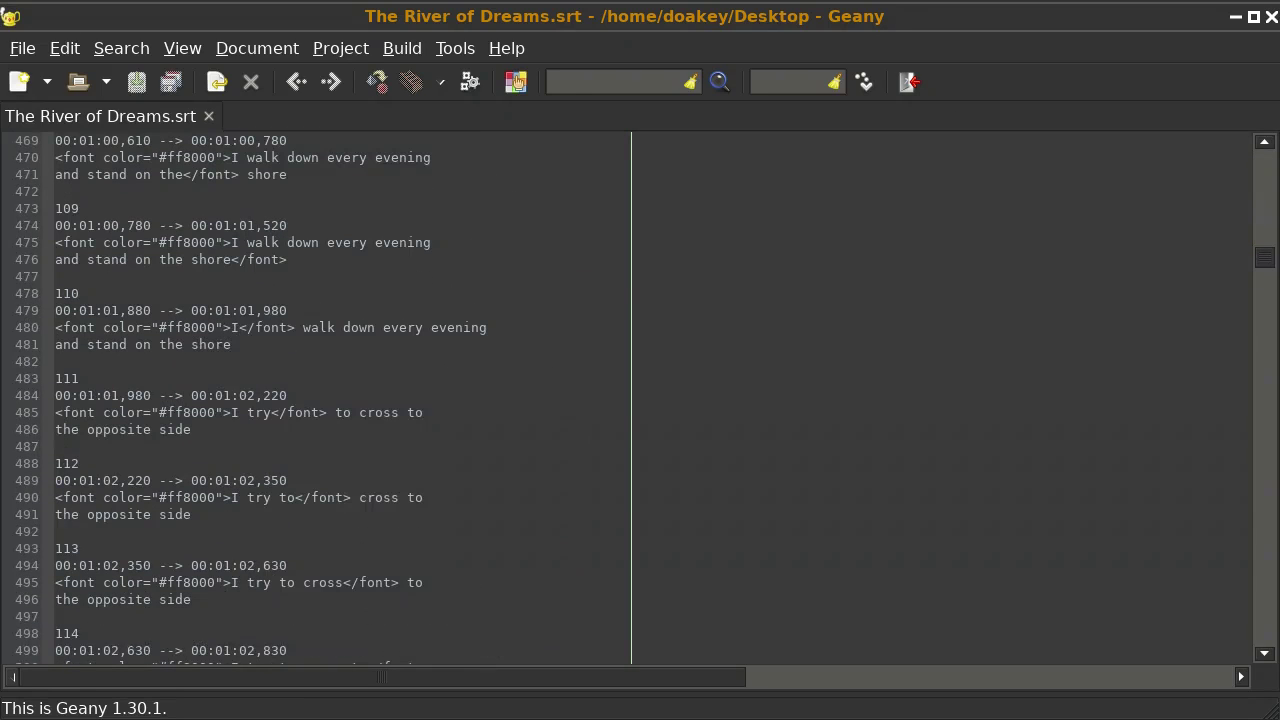
{"action": "left_click", "coordinate": [1272, 17]}
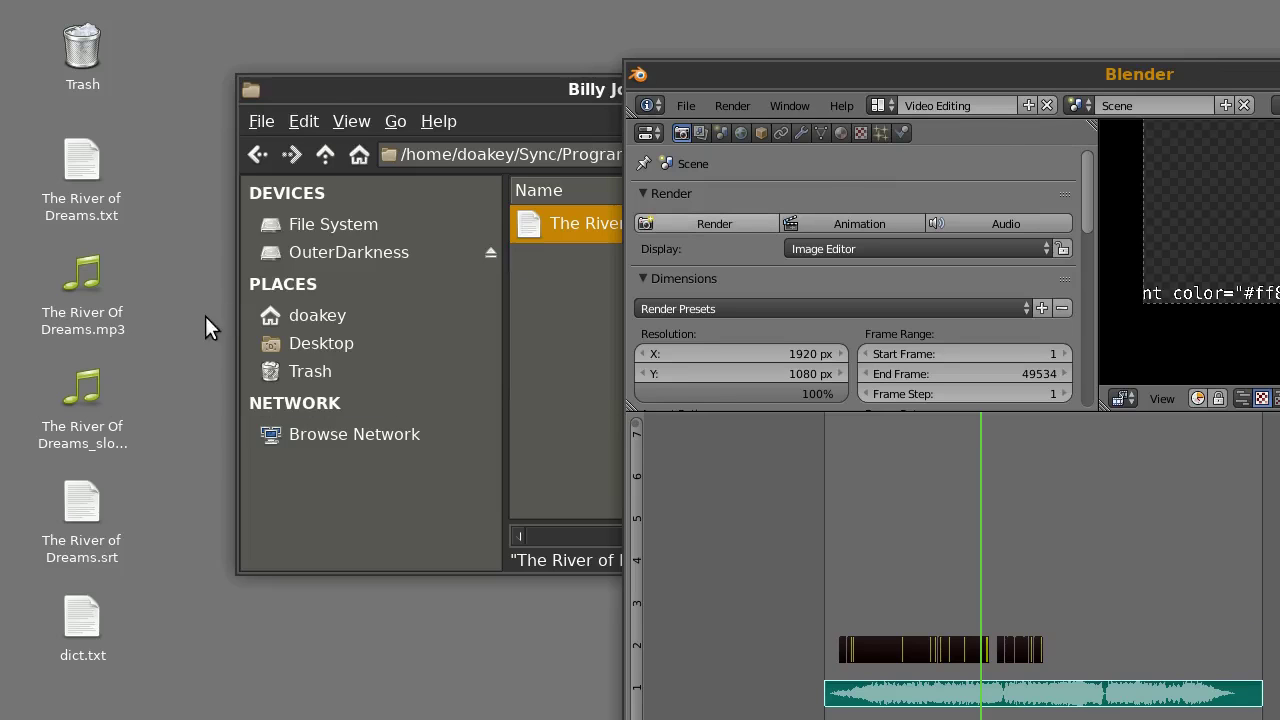
Step: Play The River Of Dreams.mp3 in VLC with the Spectrometer visualization, skip ahead to check the karaoke subtitles, and close the player
{"action": "double_click", "coordinate": [82, 275]}
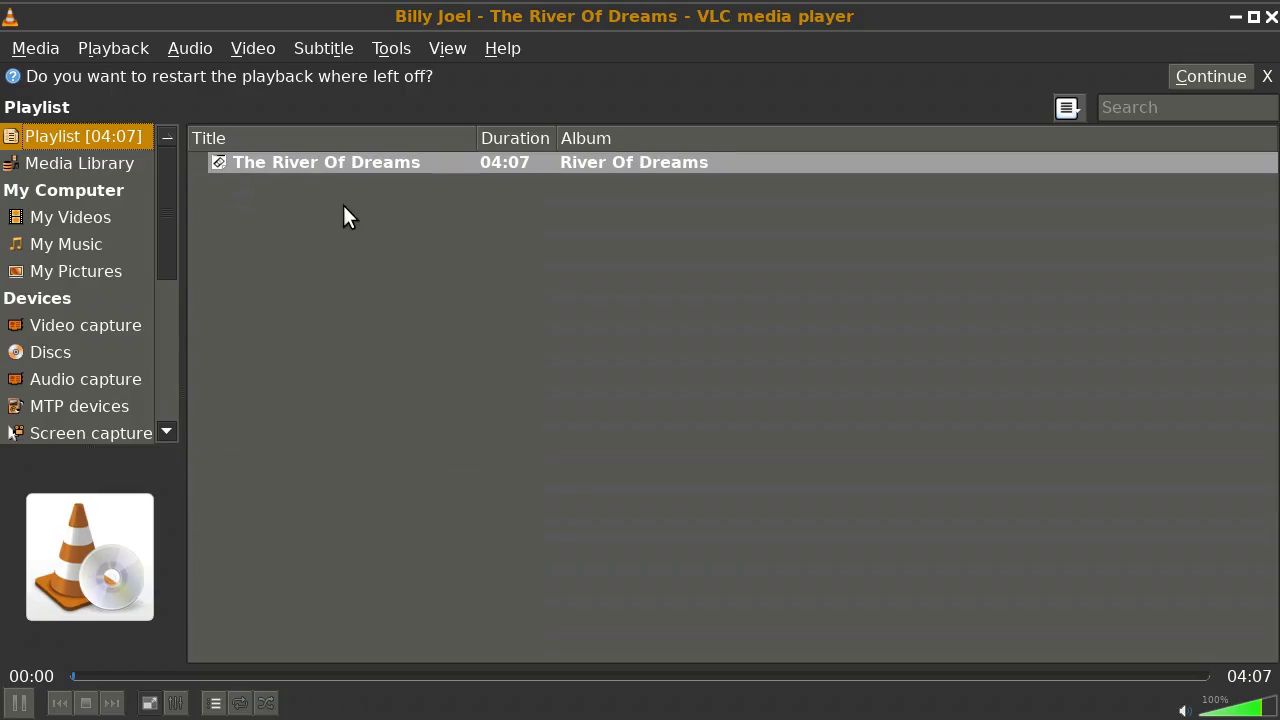
{"action": "left_click", "coordinate": [178, 45]}
{"action": "mouse_move", "coordinate": [230, 154]}
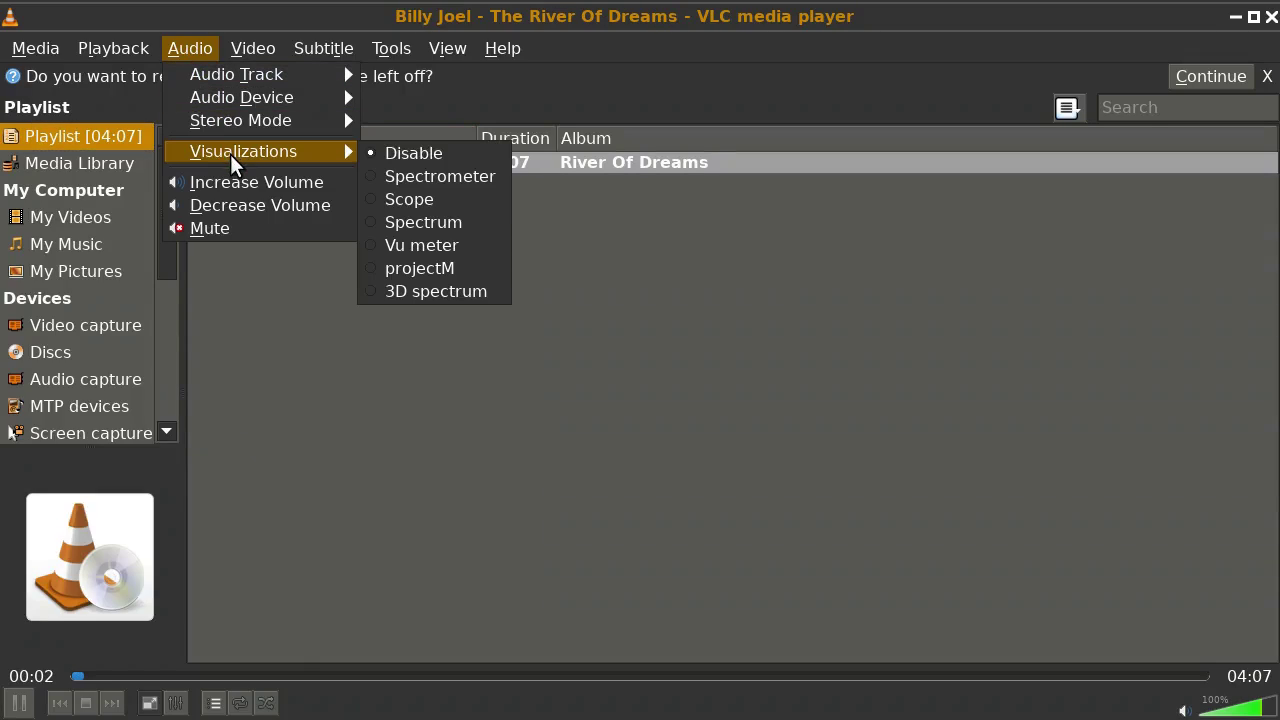
{"action": "left_click", "coordinate": [430, 176]}
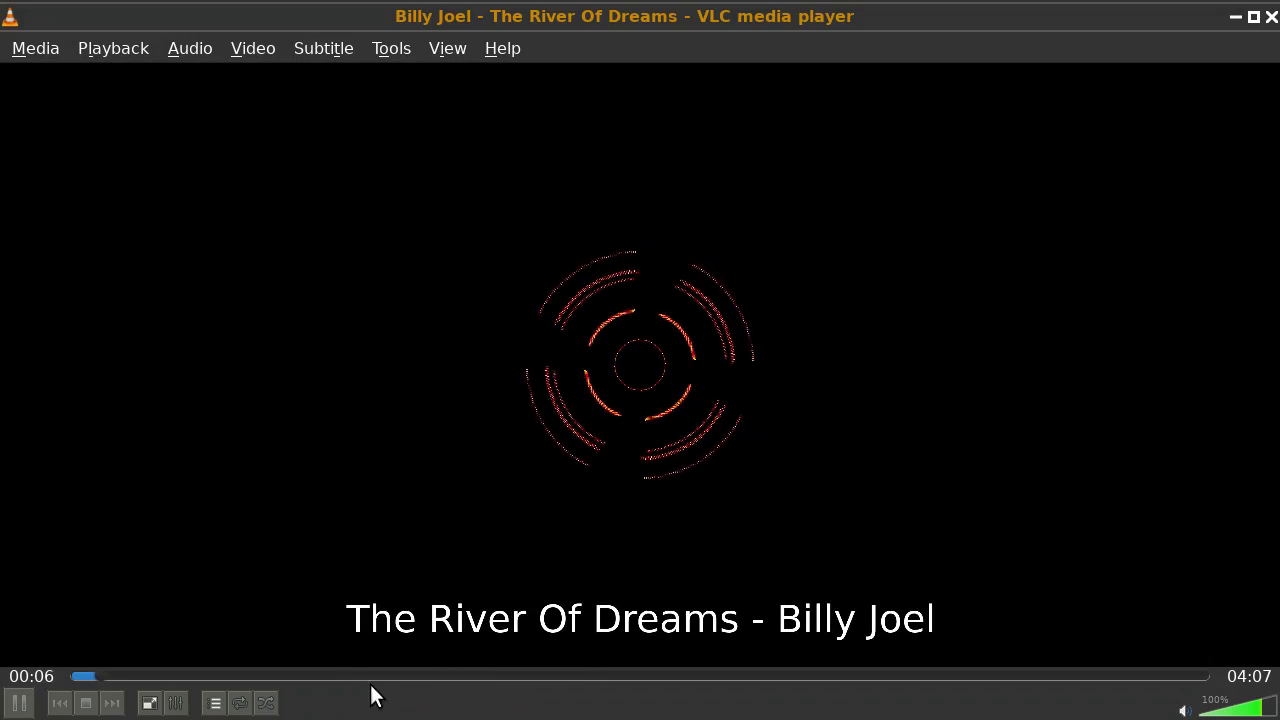
{"action": "left_click", "coordinate": [529, 677]}
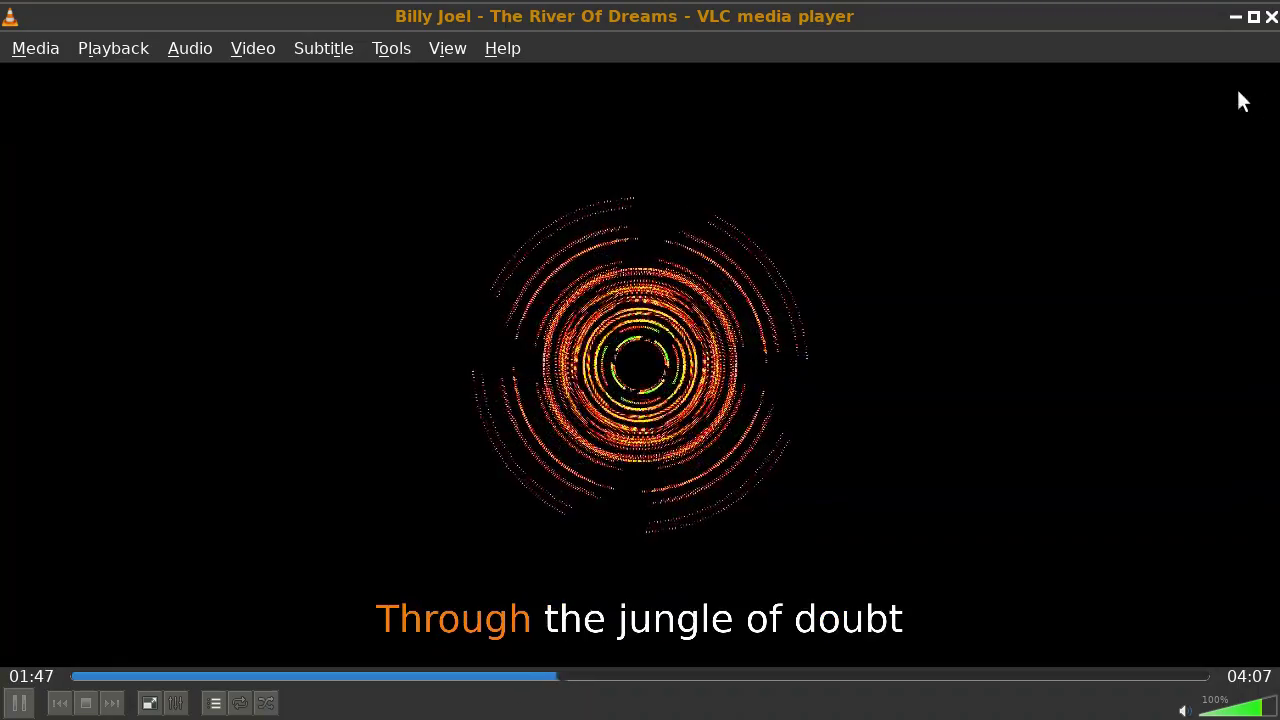
{"action": "left_click", "coordinate": [1270, 14]}
Step: Return to the maximized Blender window and examine Subsimport's ELRC and ESRT combine modes and its SRT and LRC export options
{"action": "left_click_drag", "start_coordinate": [1086, 78], "coordinate": [525, 56]}
{"action": "double_click", "coordinate": [527, 59]}
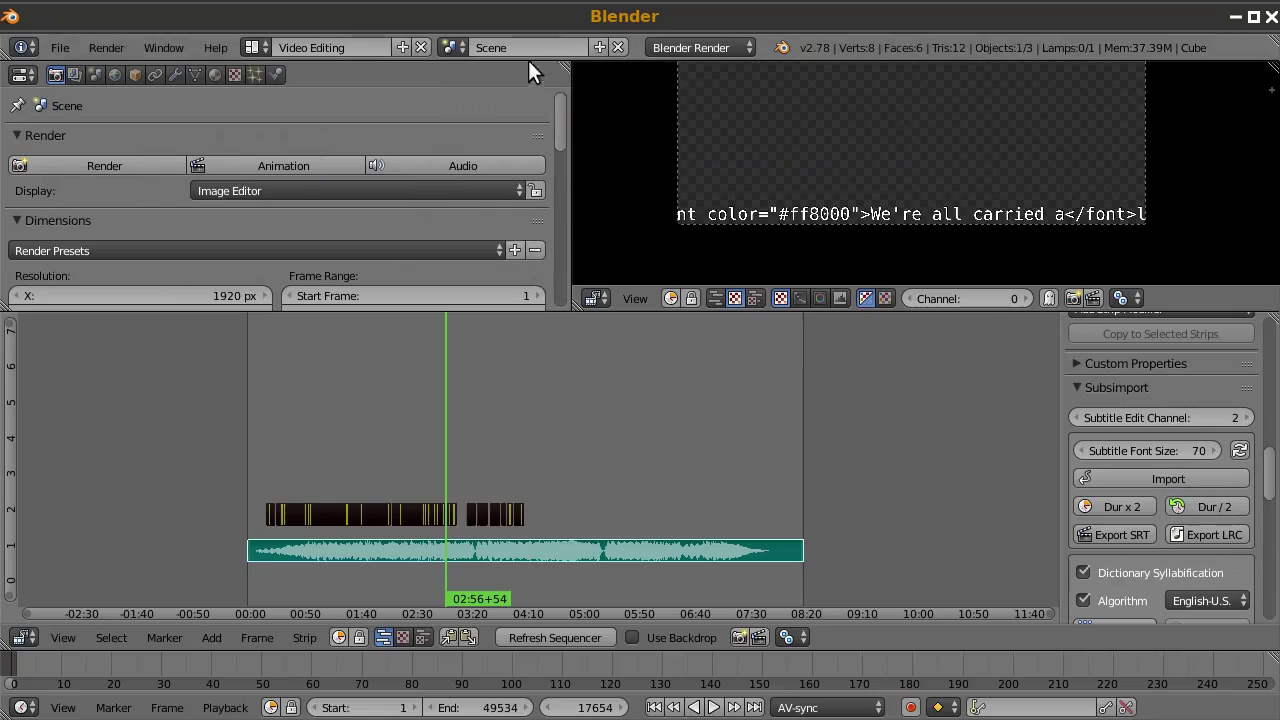
{"action": "scroll", "coordinate": [1146, 476], "scroll_direction": "down", "scroll_amount": 7}
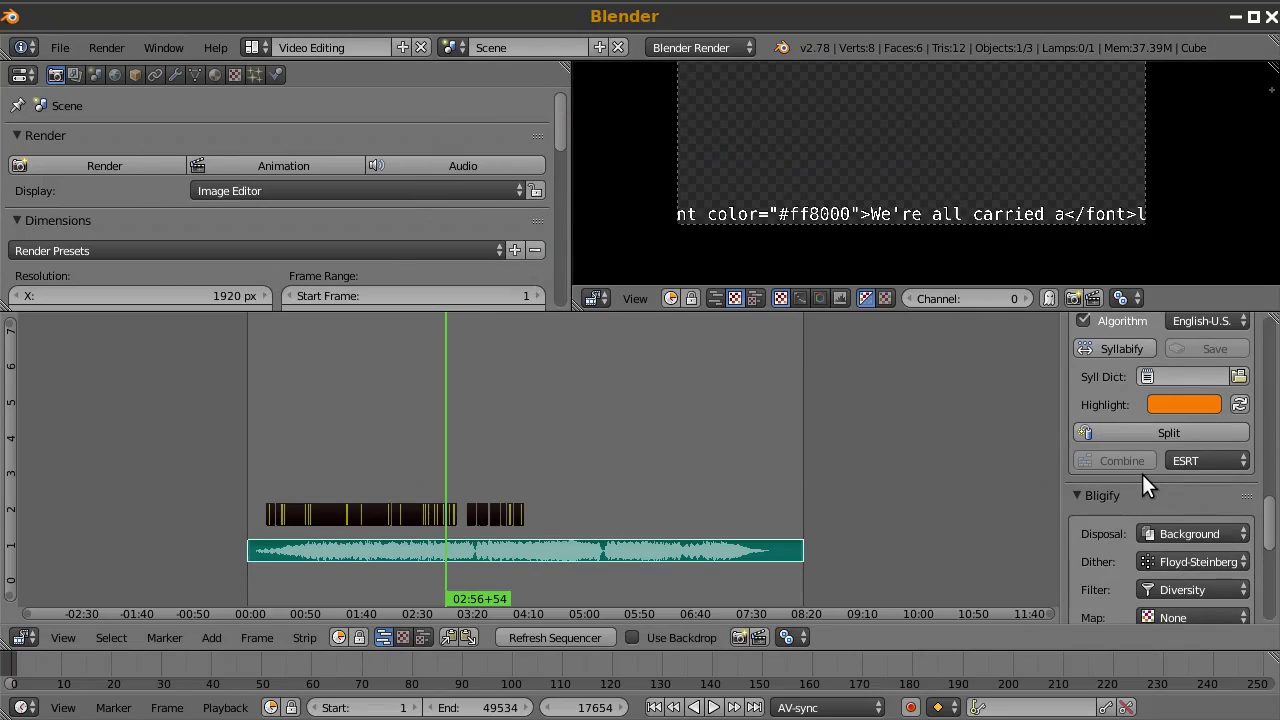
{"action": "scroll", "coordinate": [1143, 462], "scroll_direction": "up", "scroll_amount": 4}
{"action": "scroll", "coordinate": [1143, 462], "scroll_direction": "down", "scroll_amount": 2}
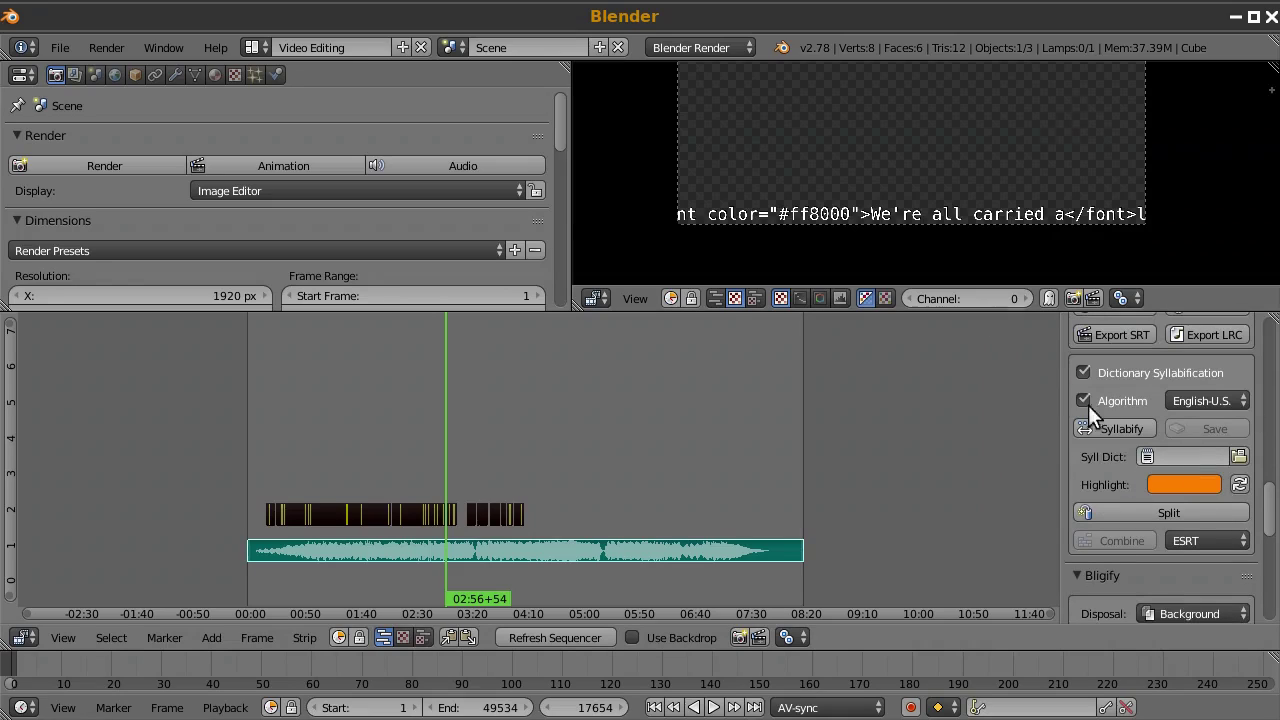
{"action": "left_click", "coordinate": [1203, 540]}
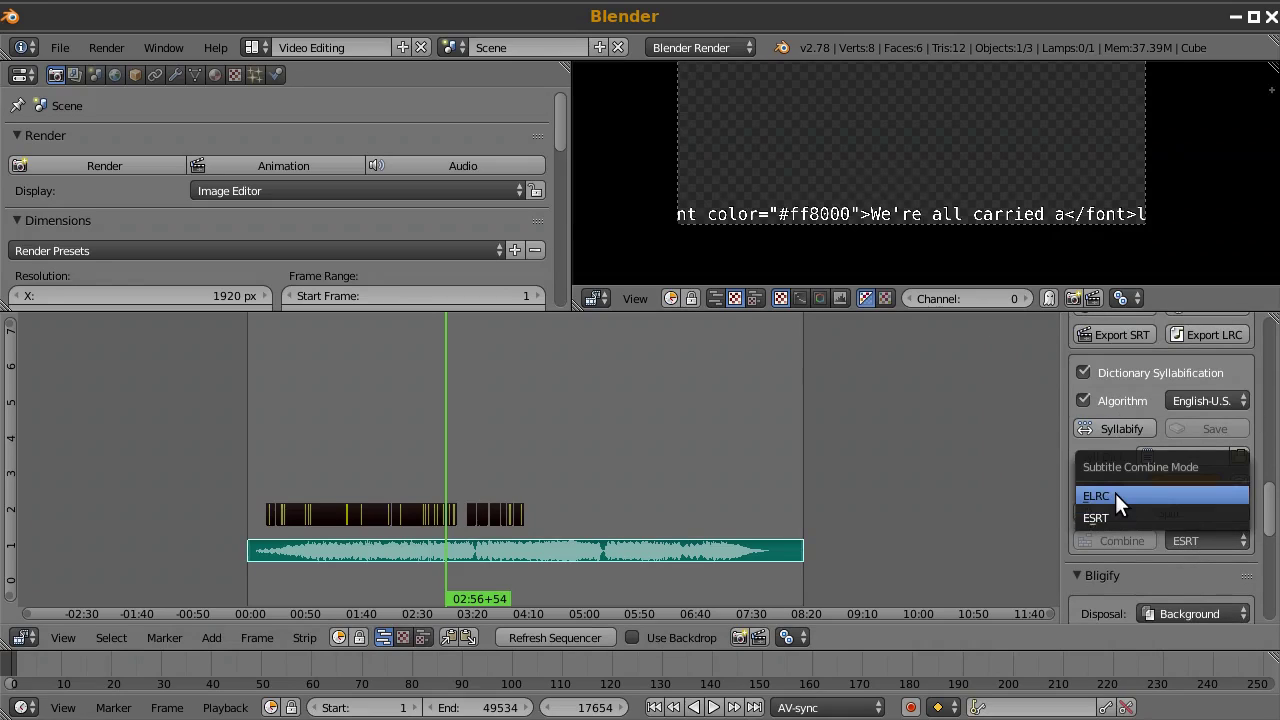
{"action": "left_click", "coordinate": [1197, 536]}
{"action": "scroll", "coordinate": [1157, 515], "scroll_direction": "up", "scroll_amount": 6}
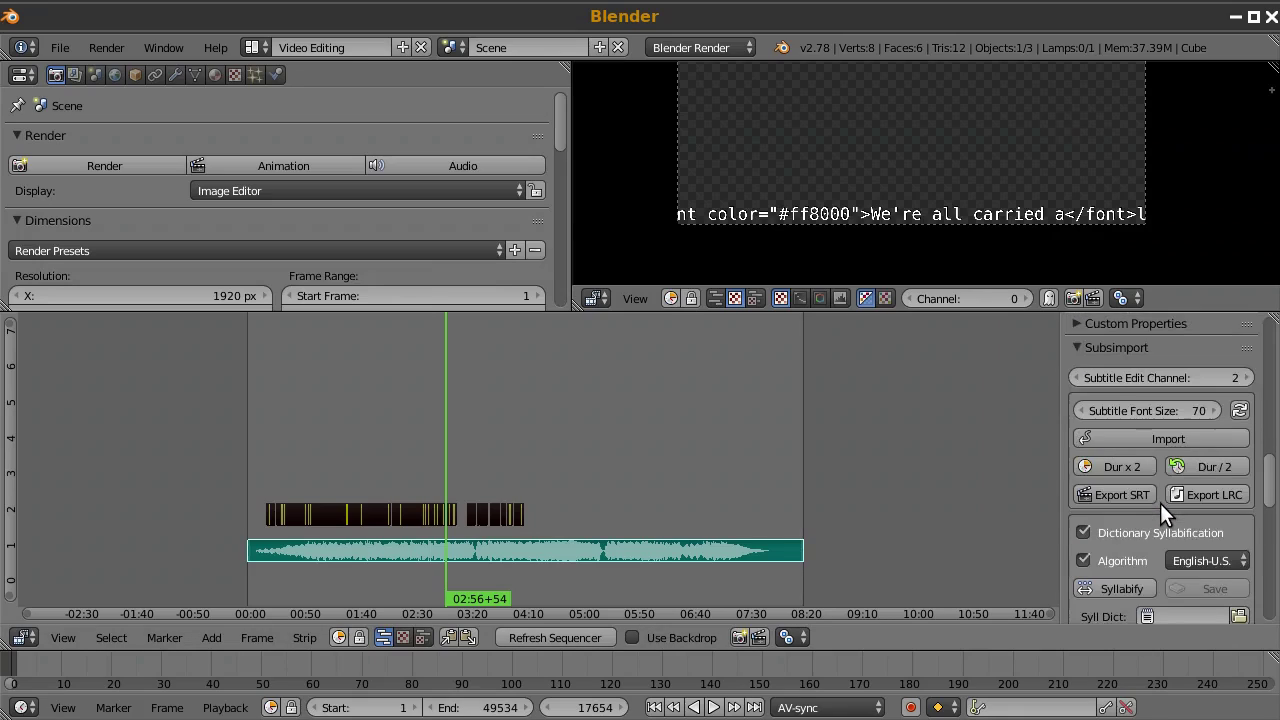
{"action": "scroll", "coordinate": [1162, 501], "scroll_direction": "down", "scroll_amount": 4}
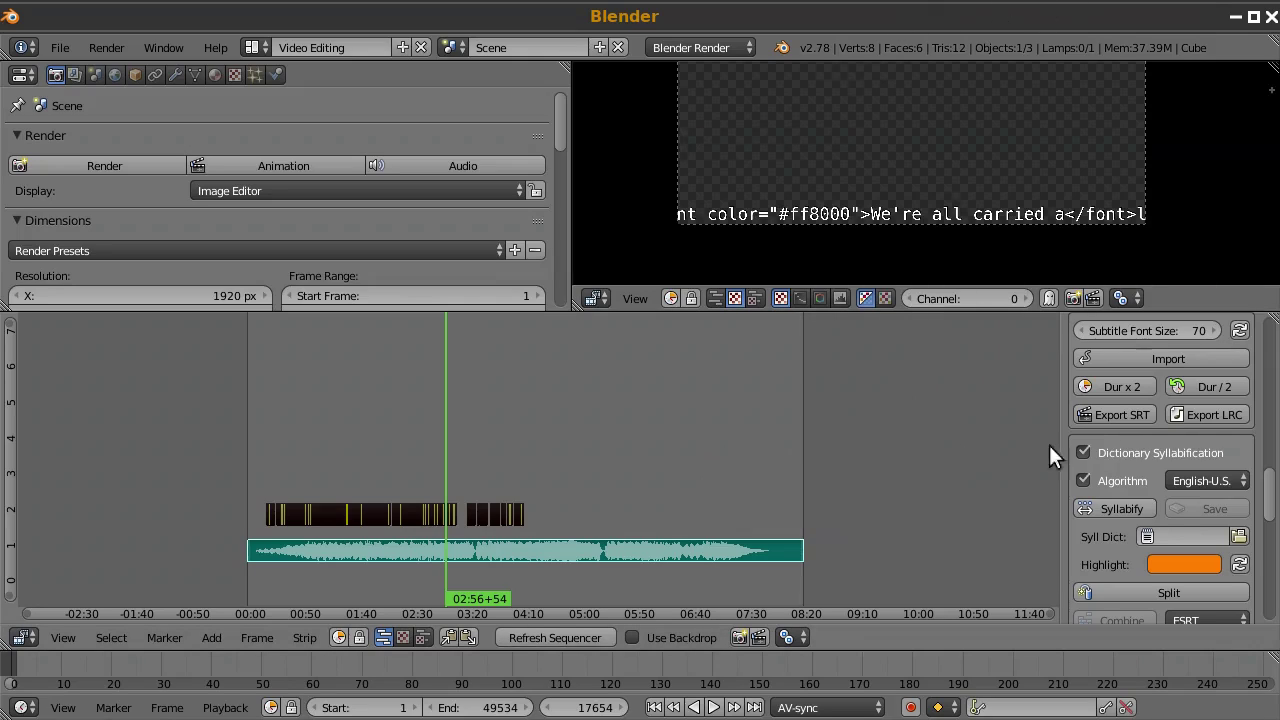
{"action": "scroll", "coordinate": [1154, 442], "scroll_direction": "up", "scroll_amount": 3}
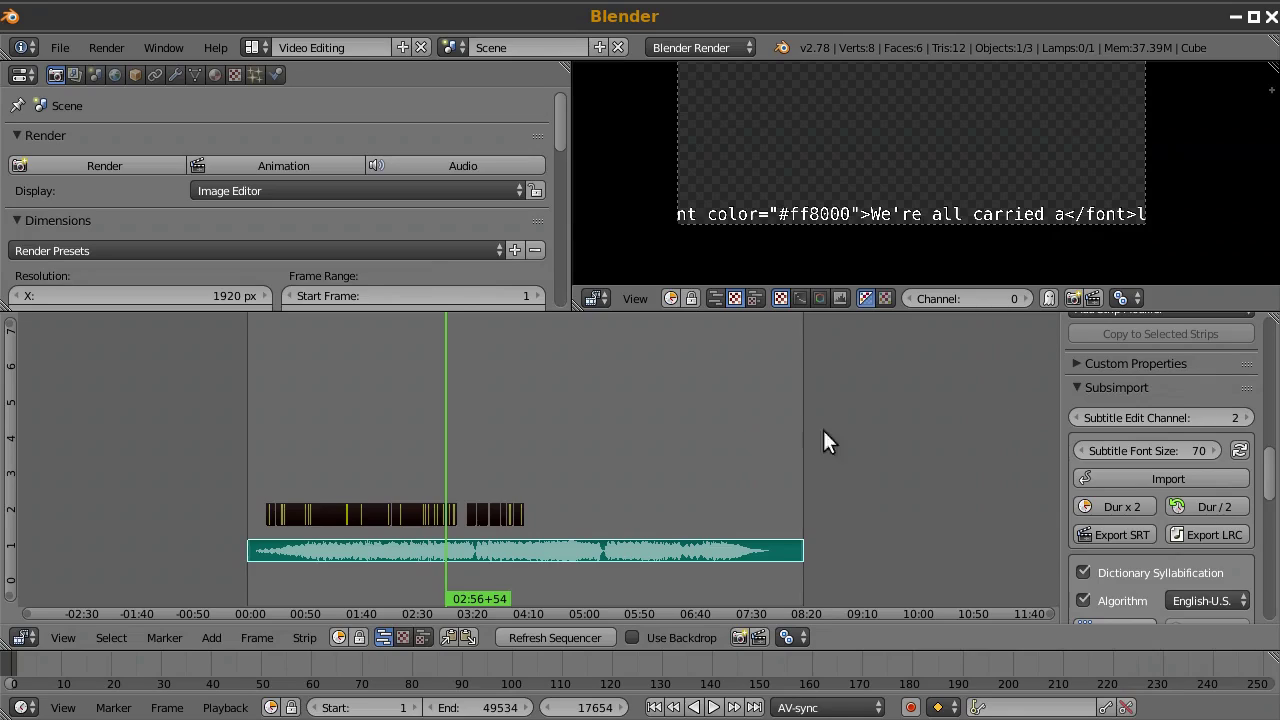
{"action": "scroll", "coordinate": [577, 424], "scroll_direction": "right", "scroll_amount": 6, "text": "ctrl"}
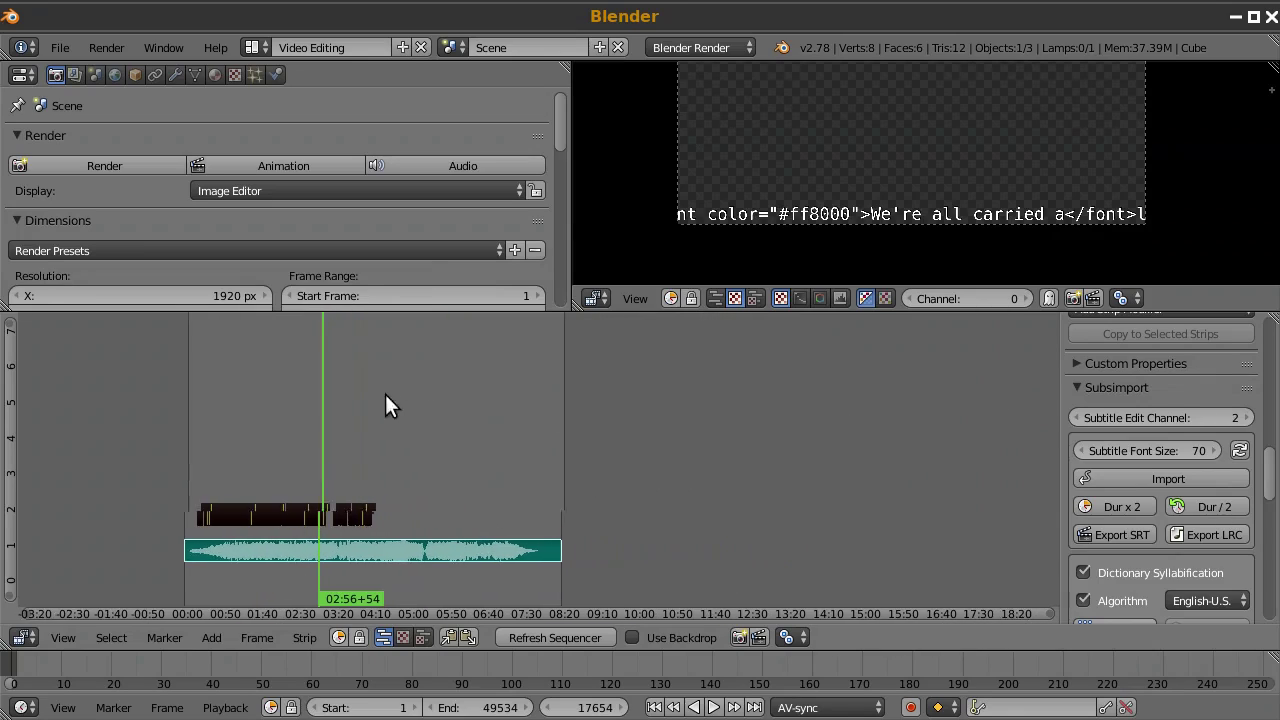
Step: Switch to Firefox and go to the file list of the Subsimport GitHub repository
{"action": "left_click", "coordinate": [1234, 16]}
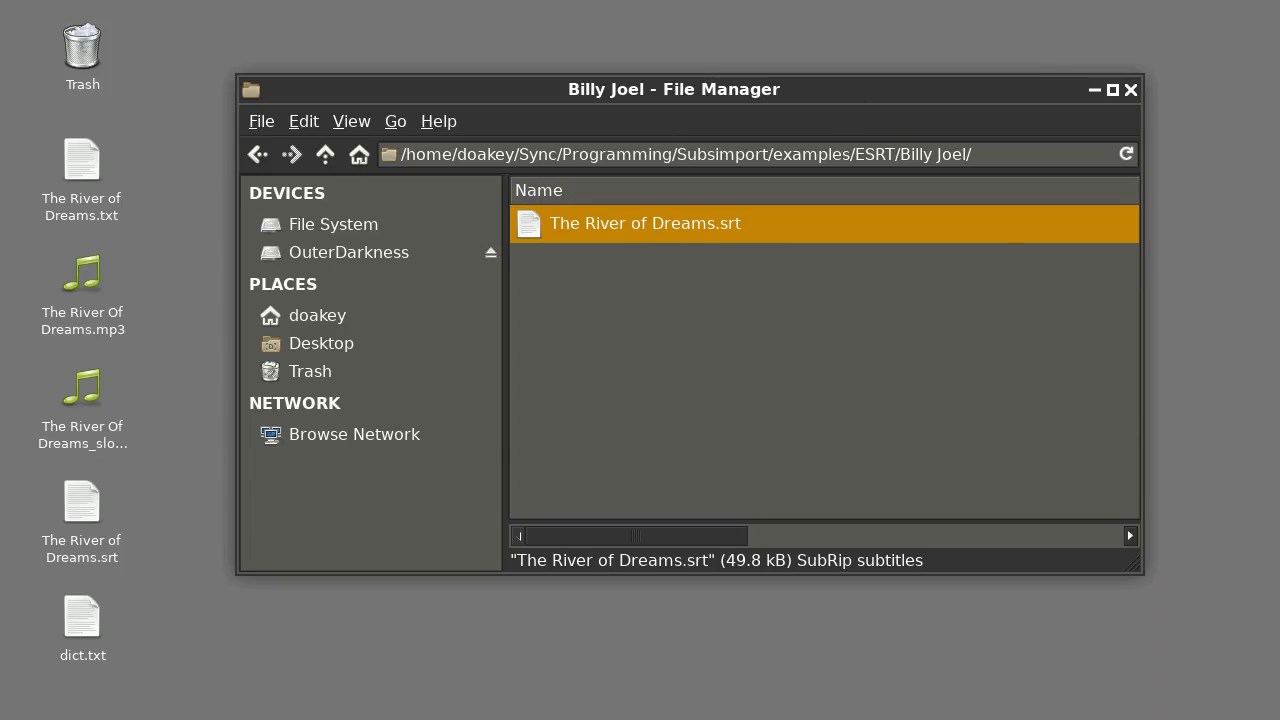
{"action": "left_click_drag", "start_coordinate": [1279, 165], "coordinate": [570, 40]}
{"action": "double_click", "coordinate": [580, 46]}
{"action": "scroll", "coordinate": [601, 168], "scroll_direction": "up", "scroll_amount": 7}
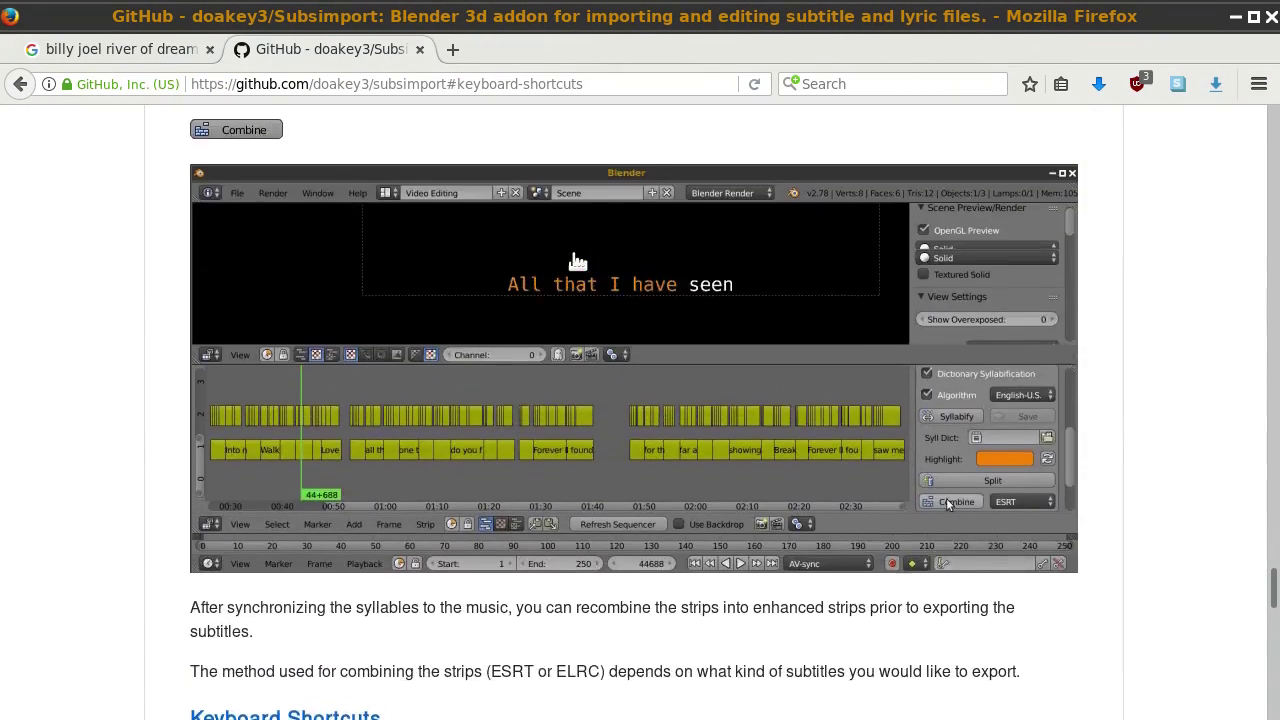
{"action": "scroll", "coordinate": [577, 262], "scroll_direction": "up", "scroll_amount": 10}
{"action": "middle_click", "coordinate": [1139, 562]}
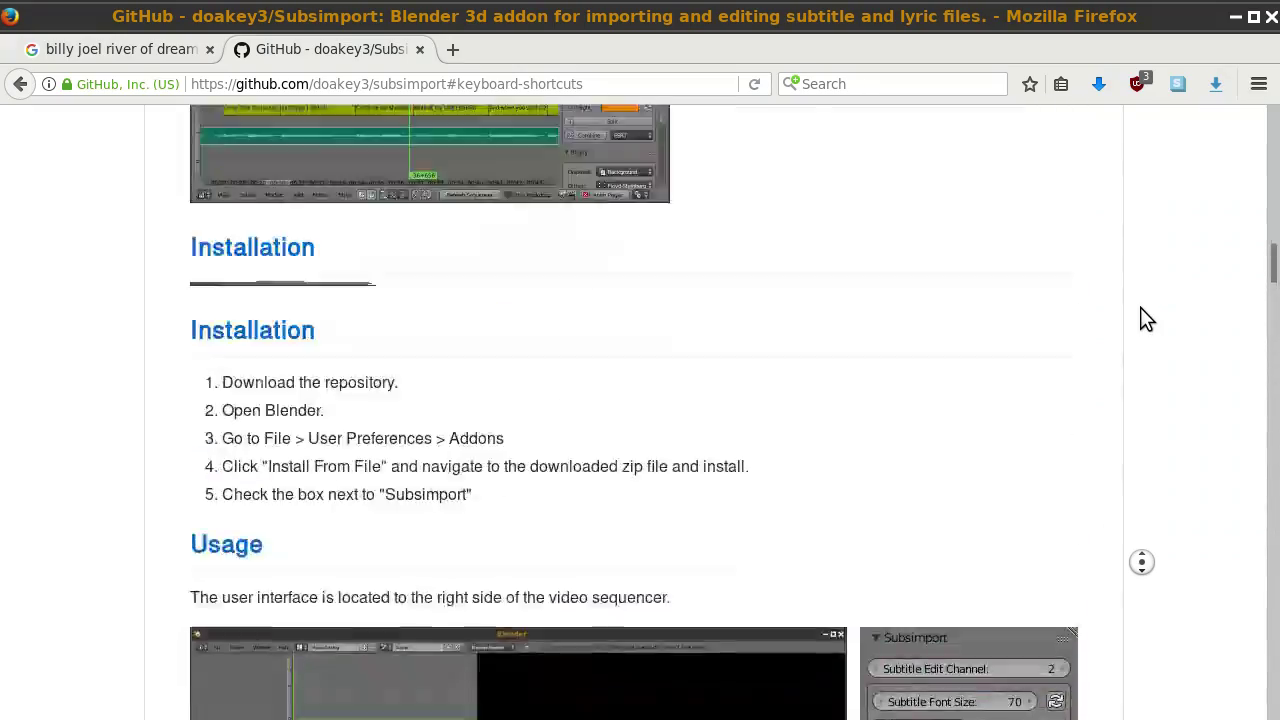
{"action": "middle_click", "coordinate": [1140, 307]}
{"action": "scroll", "coordinate": [130, 392], "scroll_direction": "down", "scroll_amount": 5}
{"action": "scroll", "coordinate": [122, 425], "scroll_direction": "up", "scroll_amount": 4}
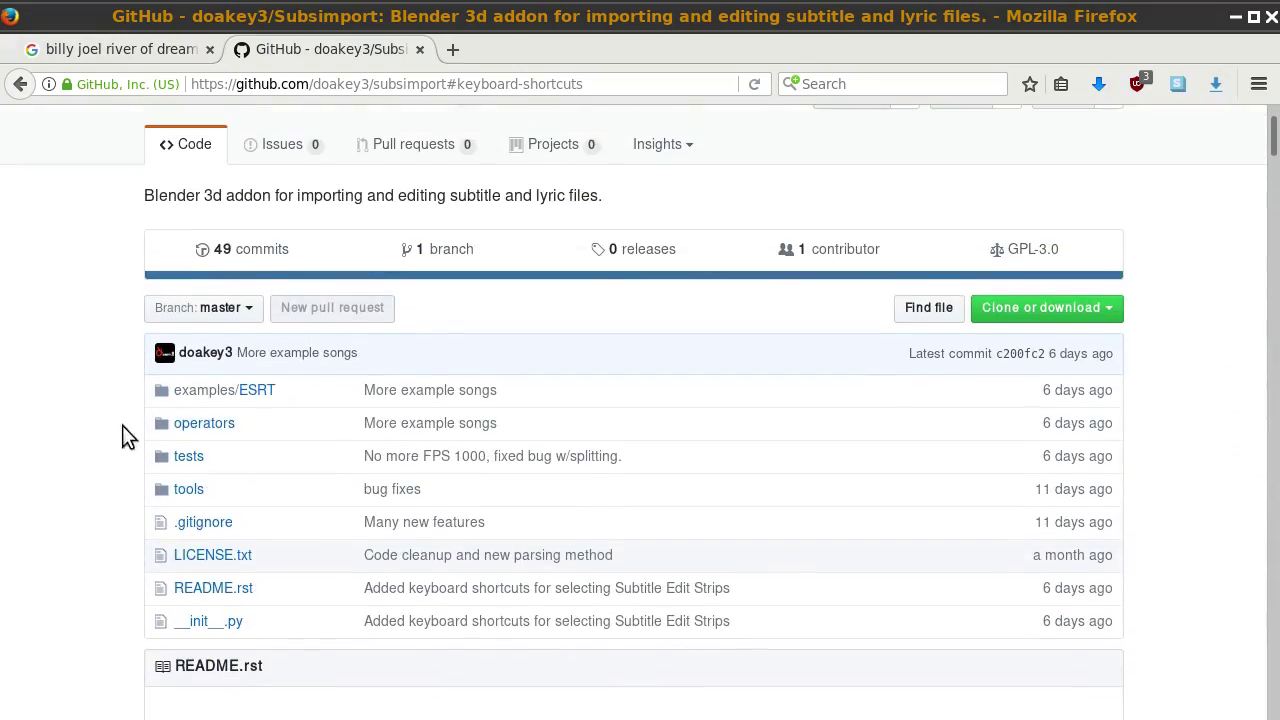
Step: Browse the repository's examples/ESRT folder, visiting the Billy Joel subfolder and returning to the artist list
{"action": "left_click", "coordinate": [222, 392]}
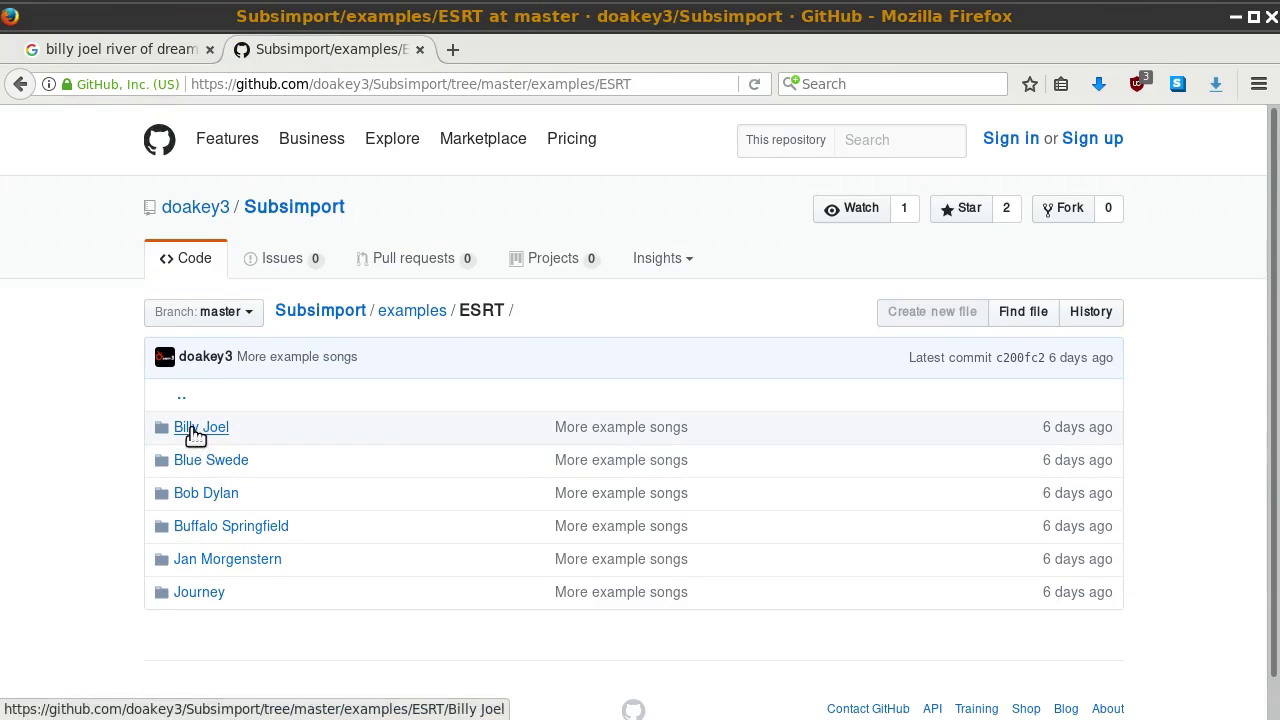
{"action": "left_click", "coordinate": [195, 430]}
{"action": "left_click", "coordinate": [19, 83]}
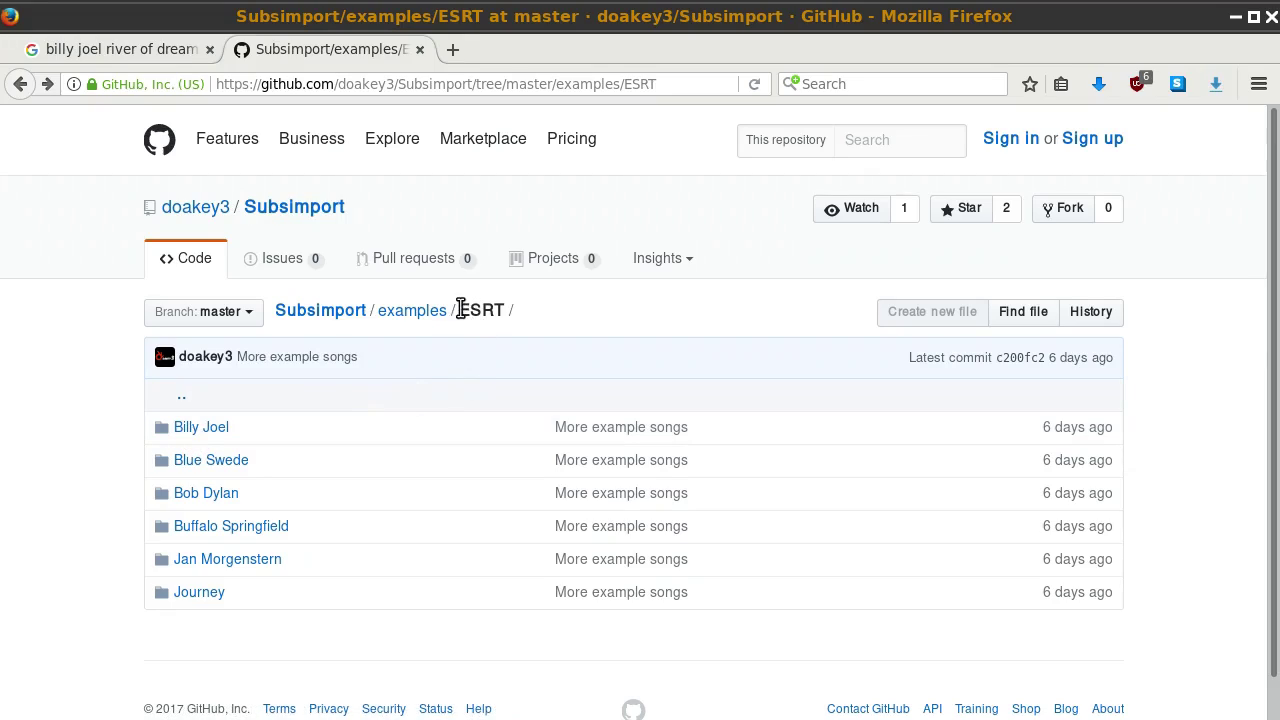
{"action": "left_click_drag", "start_coordinate": [460, 310], "coordinate": [505, 311]}
{"action": "left_click", "coordinate": [555, 322]}
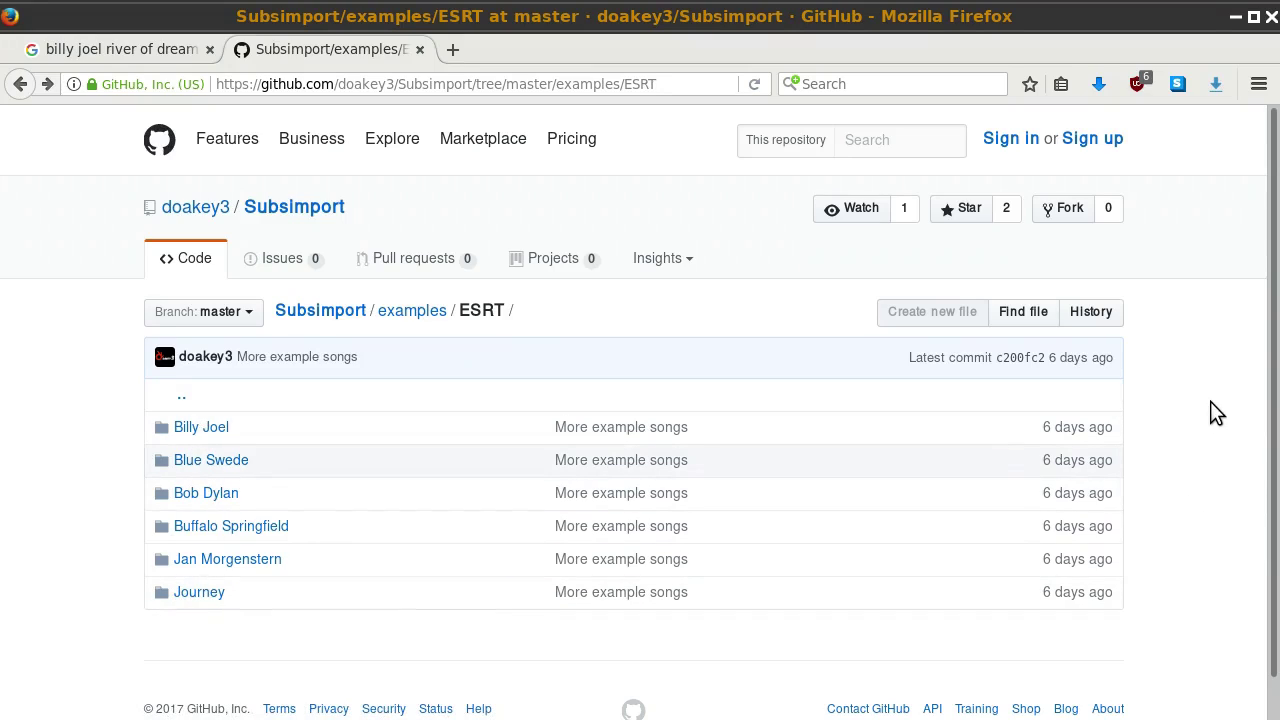
{"action": "middle_click_drag", "start_coordinate": [1210, 454], "coordinate": [1208, 486]}
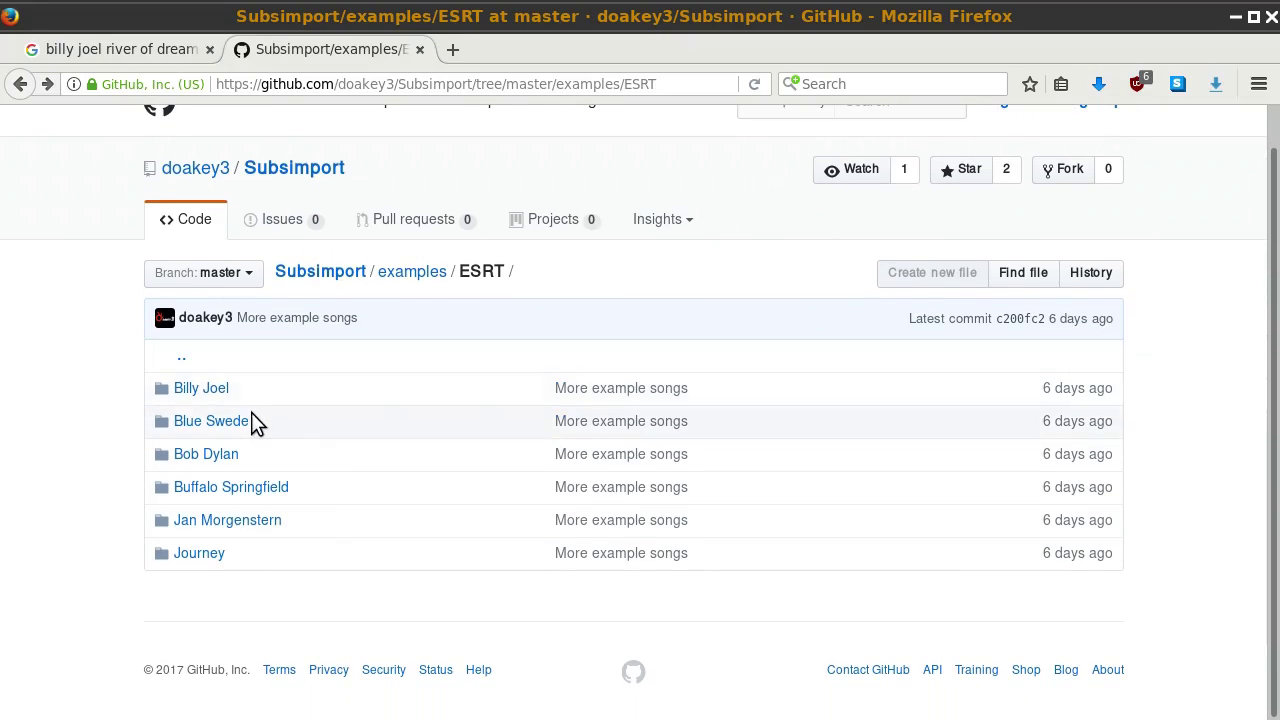